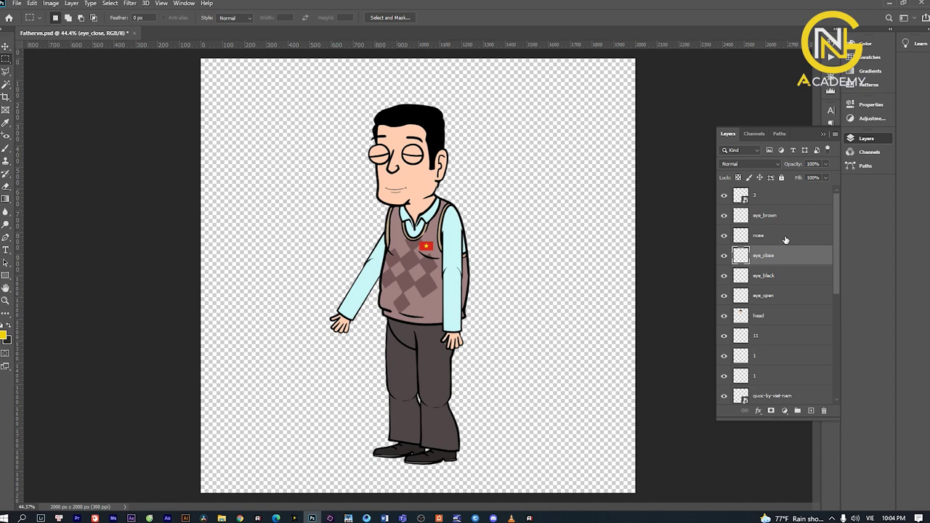
# Briefly hide and re-show the eye_brown and nose layers to check them.
pyautogui.click(768, 197)
pyautogui.click(768, 218)
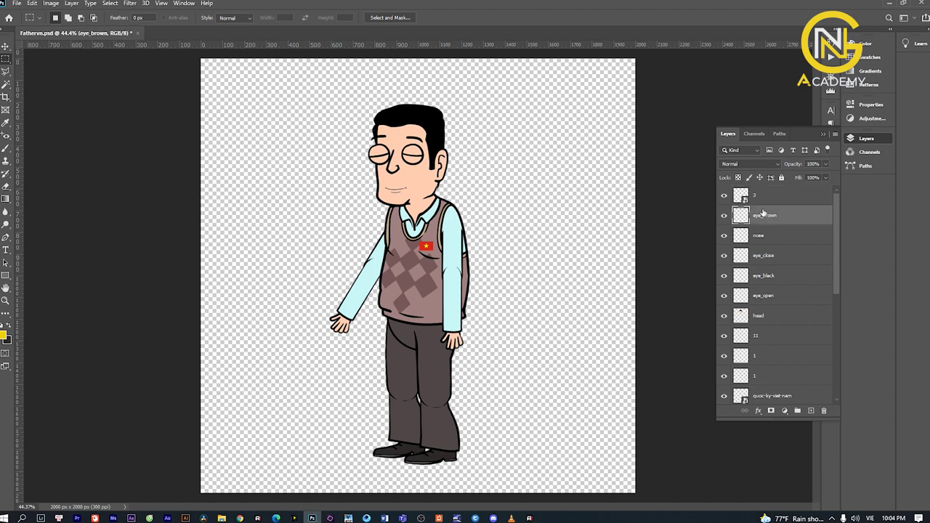
pyautogui.click(761, 198)
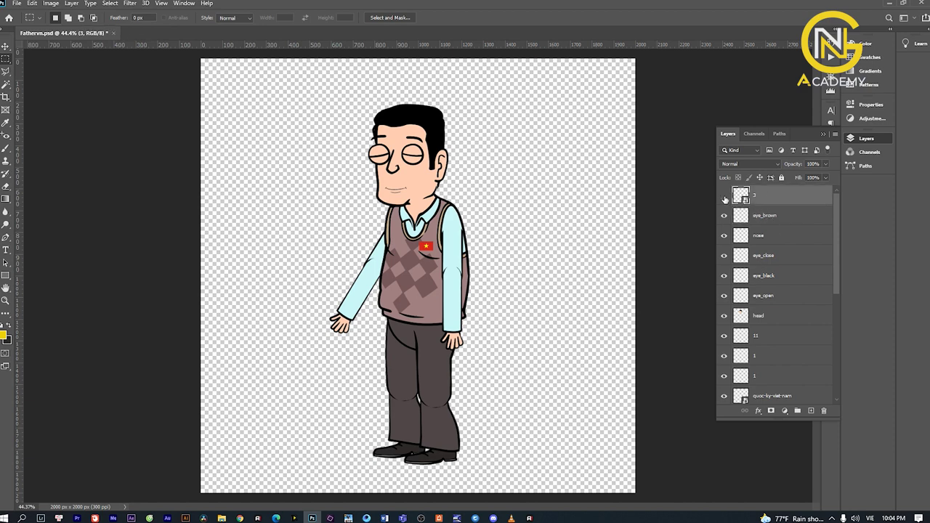
pyautogui.click(723, 216)
pyautogui.click(724, 215)
pyautogui.click(725, 236)
pyautogui.click(724, 236)
# Hide the eye_close layer so the open eyes show, and select it.
pyautogui.click(723, 256)
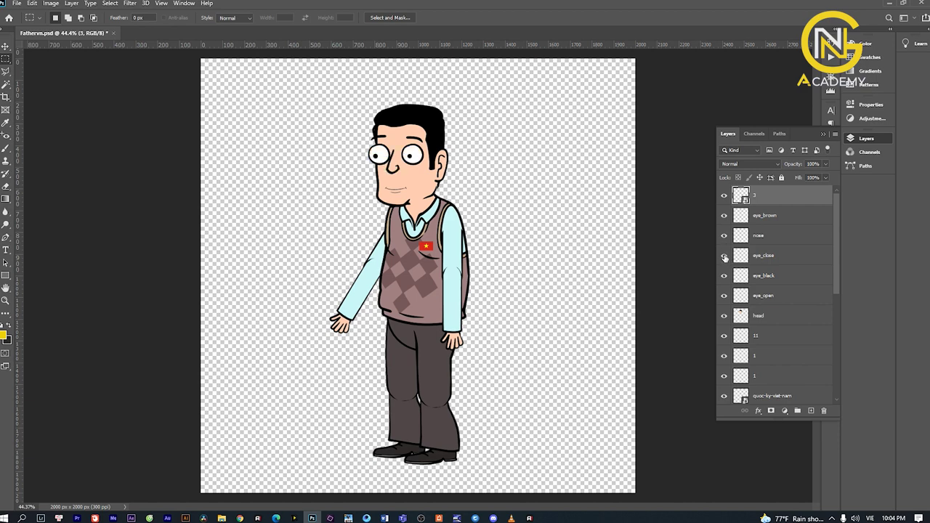
pyautogui.click(723, 256)
pyautogui.click(723, 256)
pyautogui.click(723, 256)
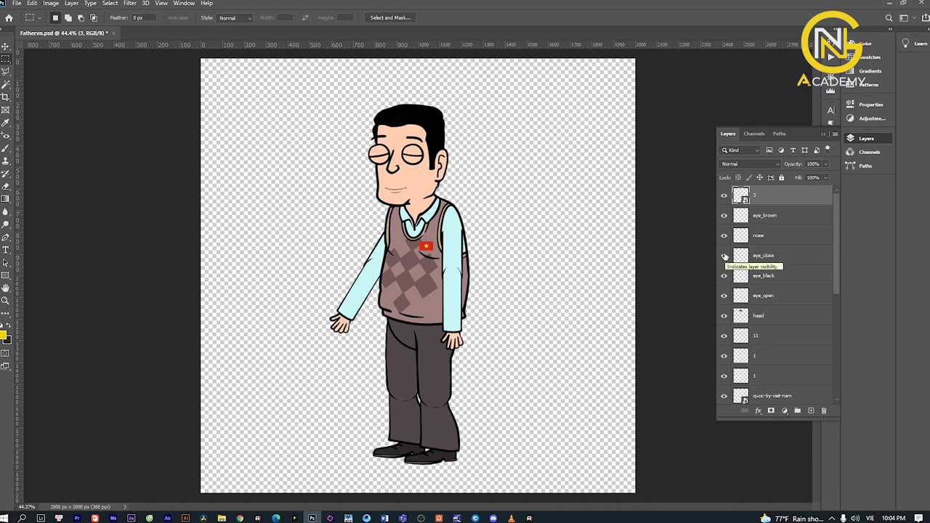
pyautogui.click(724, 256)
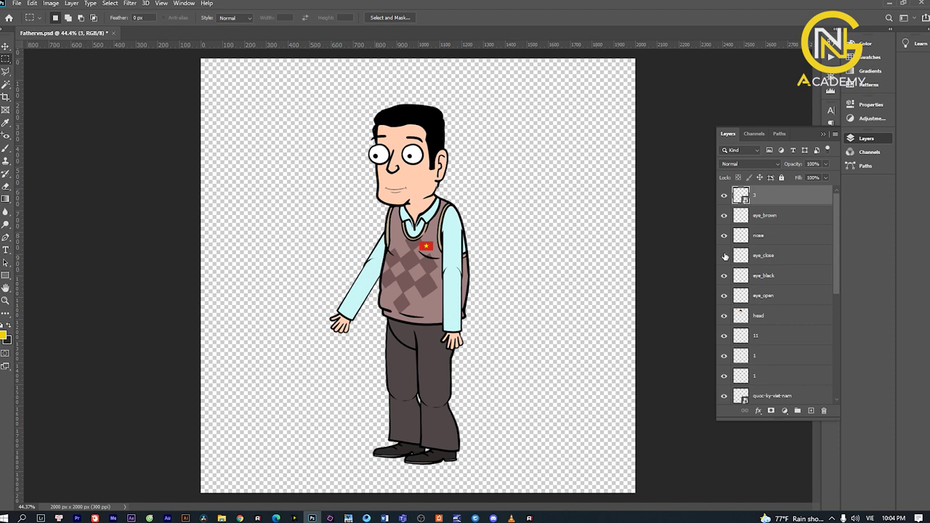
pyautogui.click(760, 257)
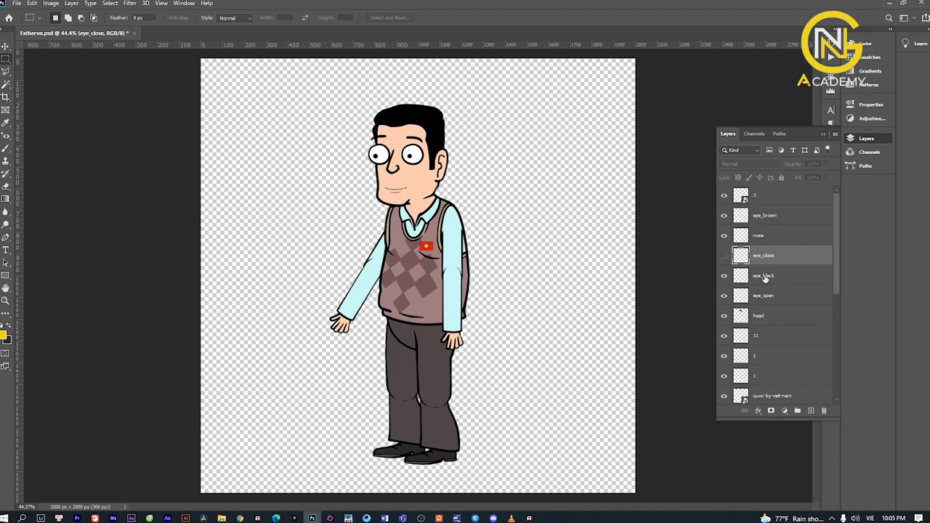
pyautogui.scroll(-1, 770, 313)
pyautogui.scroll(-2, 770, 314)
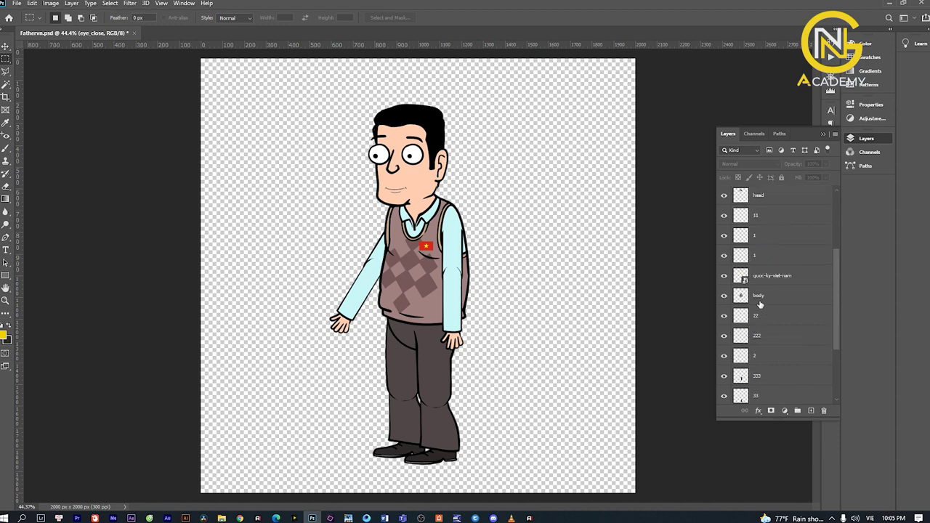
pyautogui.click(724, 276)
pyautogui.click(724, 275)
pyautogui.scroll(-1, 732, 295)
pyautogui.click(725, 295)
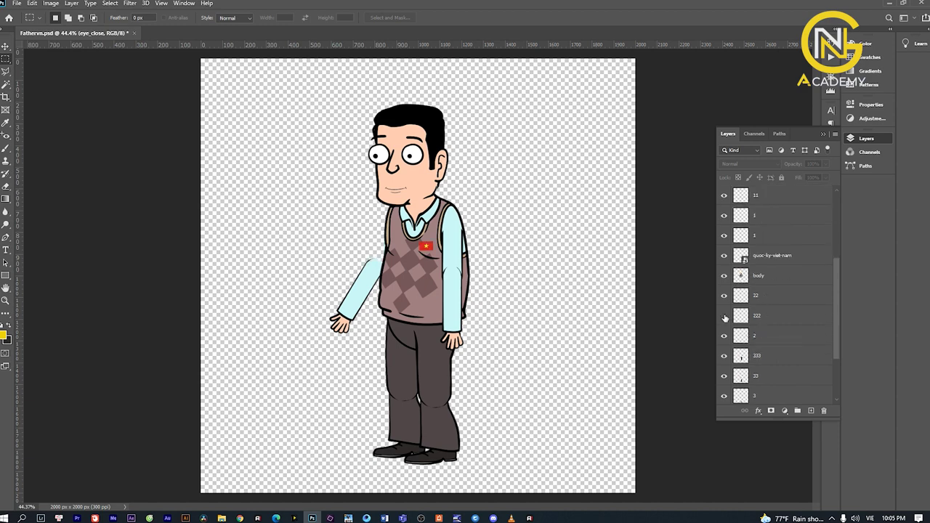
pyautogui.click(725, 295)
pyautogui.click(724, 336)
pyautogui.click(724, 336)
pyautogui.scroll(-1, 724, 336)
pyautogui.click(724, 295)
pyautogui.click(725, 296)
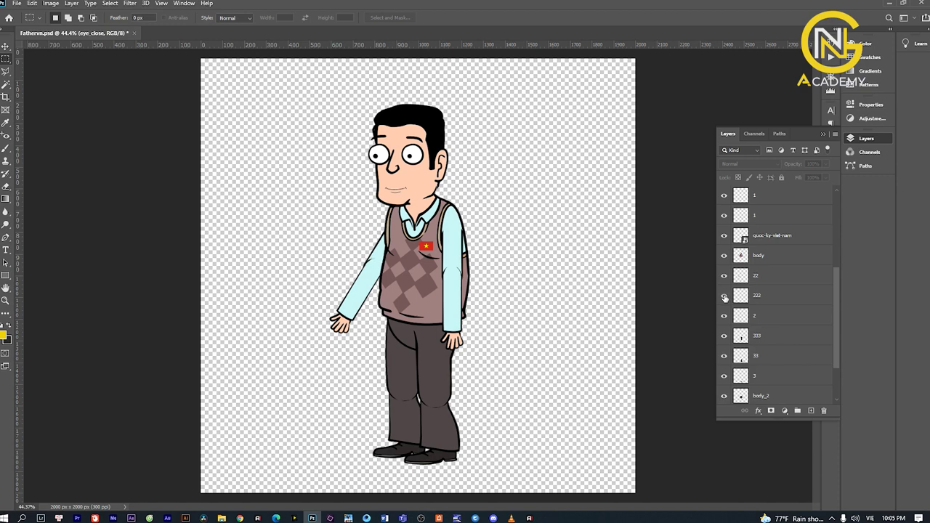
pyautogui.click(725, 296)
pyautogui.click(724, 296)
pyautogui.scroll(-1, 725, 338)
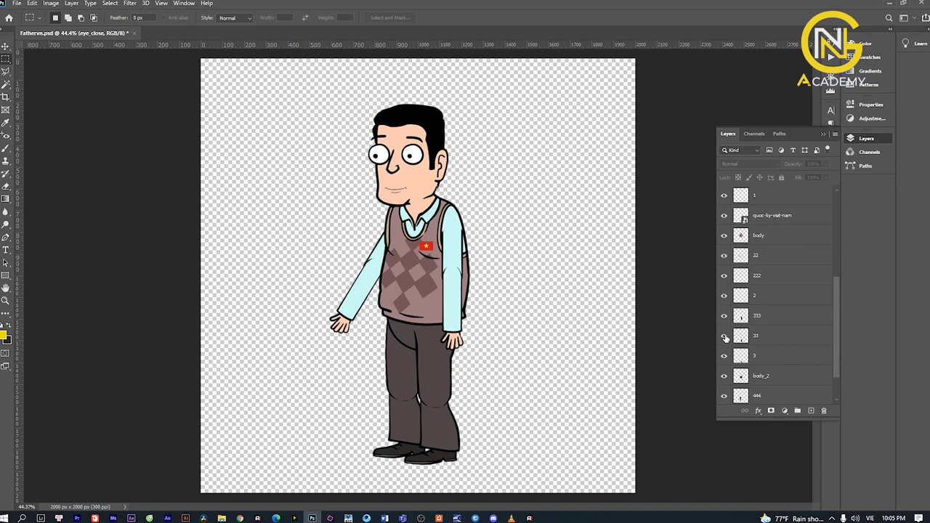
pyautogui.click(724, 317)
pyautogui.click(723, 316)
pyautogui.click(724, 337)
pyautogui.click(723, 337)
pyautogui.scroll(-1, 725, 348)
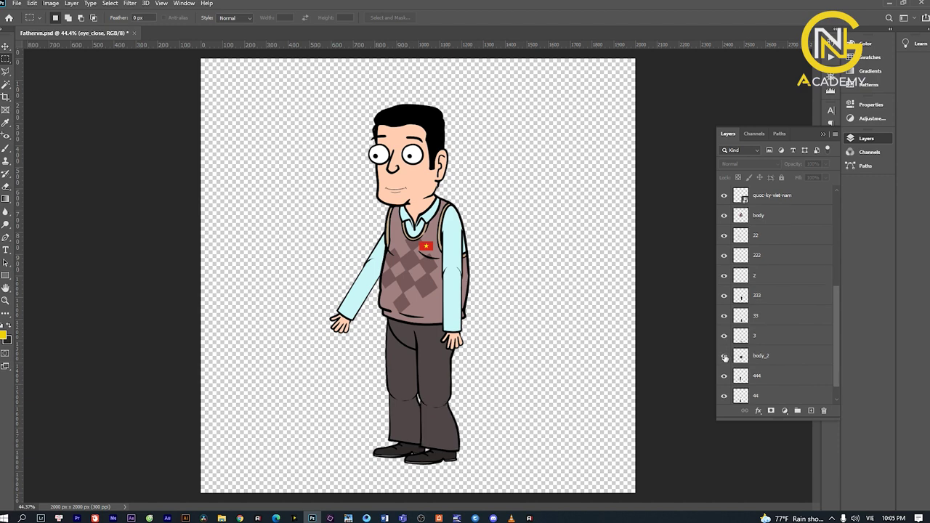
pyautogui.click(724, 356)
pyautogui.click(724, 356)
pyautogui.click(723, 337)
pyautogui.click(724, 337)
pyautogui.click(724, 337)
pyautogui.click(723, 337)
pyautogui.scroll(-1, 724, 337)
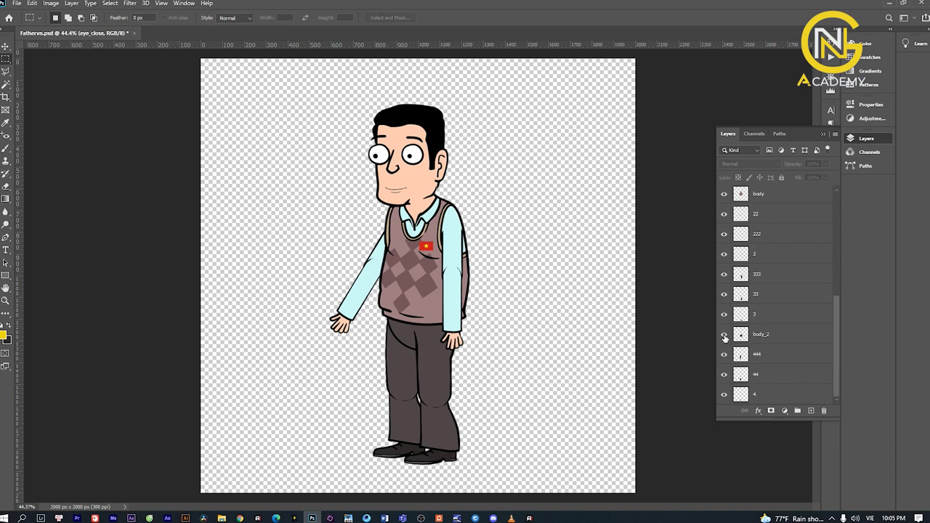
pyautogui.click(724, 374)
pyautogui.click(724, 374)
pyautogui.click(724, 394)
pyautogui.click(724, 394)
# Import Fathervn.psd as a Composition - Retain Layer Sizes and select the new composition.
pyautogui.click(131, 518)
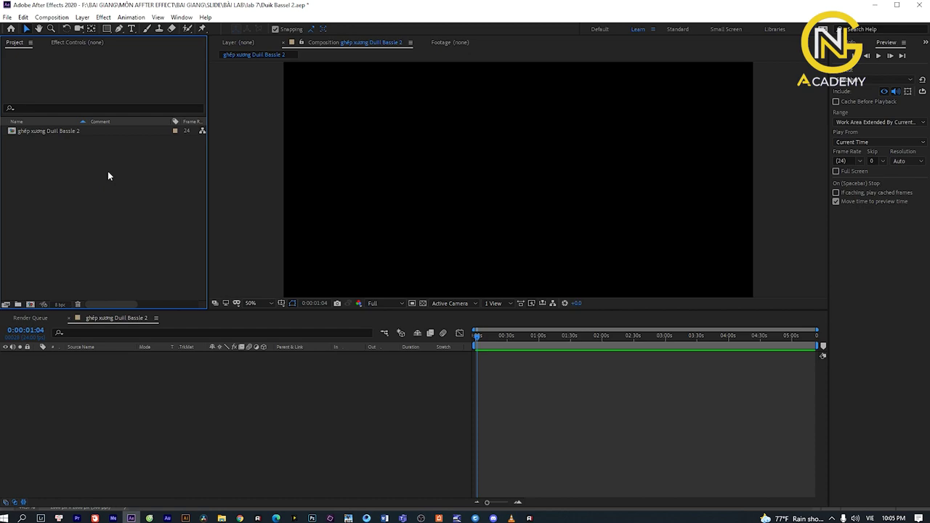
pyautogui.doubleClick(108, 174)
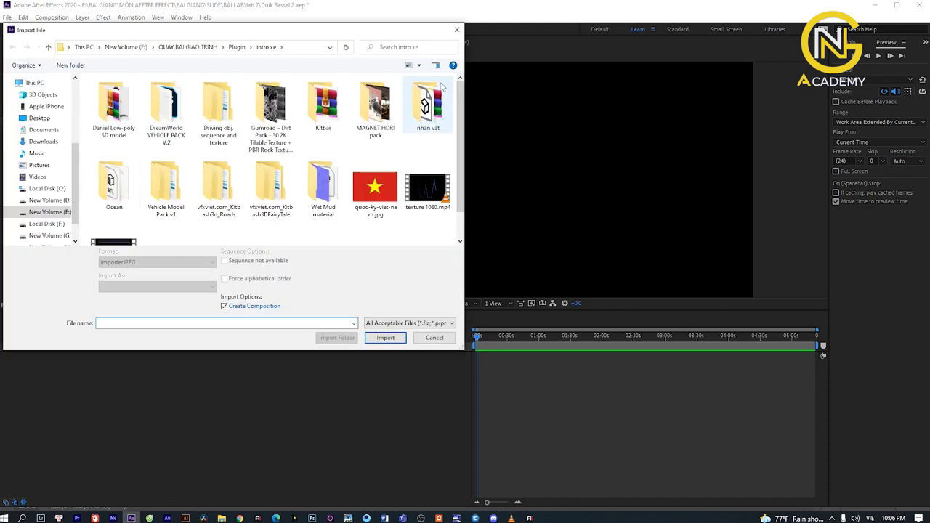
pyautogui.click(455, 31)
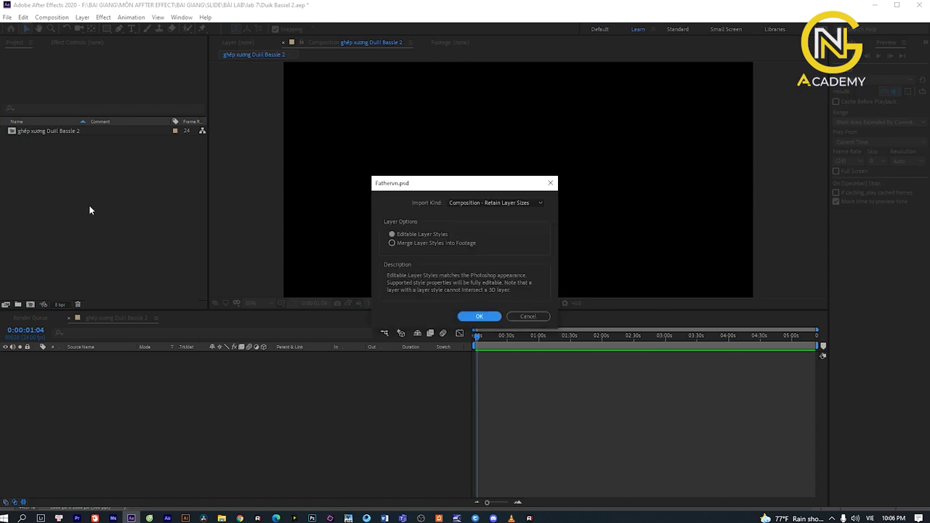
pyautogui.click(483, 202)
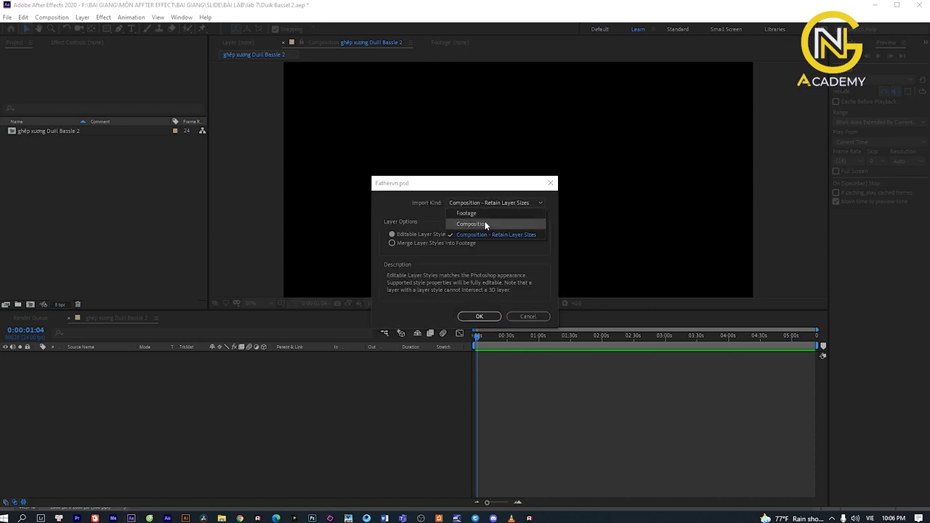
pyautogui.click(484, 221)
pyautogui.click(478, 316)
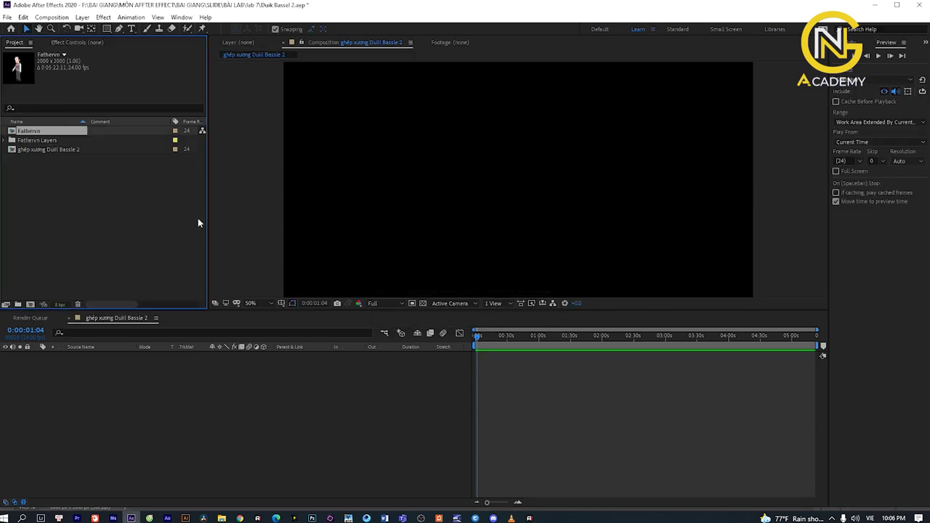
pyautogui.click(47, 133)
# Place Fathervn in the main composition, scale it to 43% and nudge it slightly lower.
pyautogui.moveTo(47, 133); pyautogui.dragTo(116, 380)
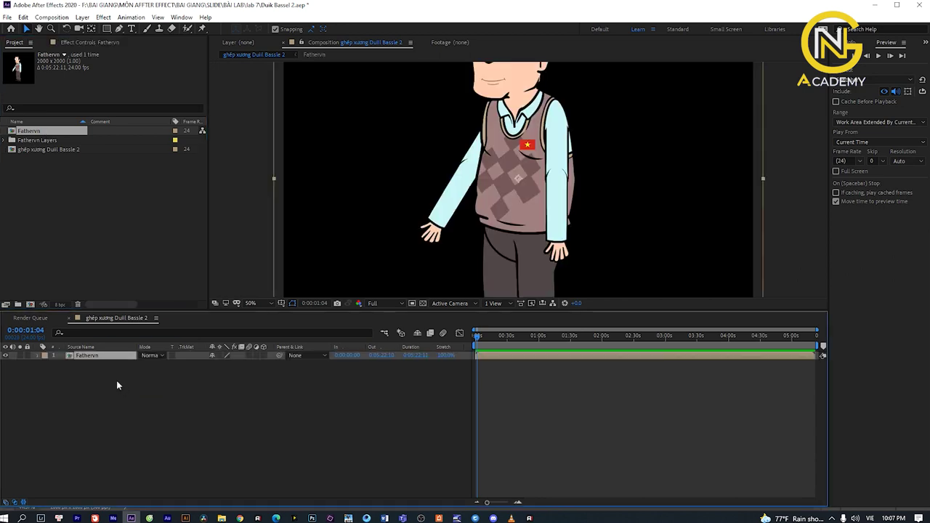
pyautogui.press(',')
pyautogui.press('s')
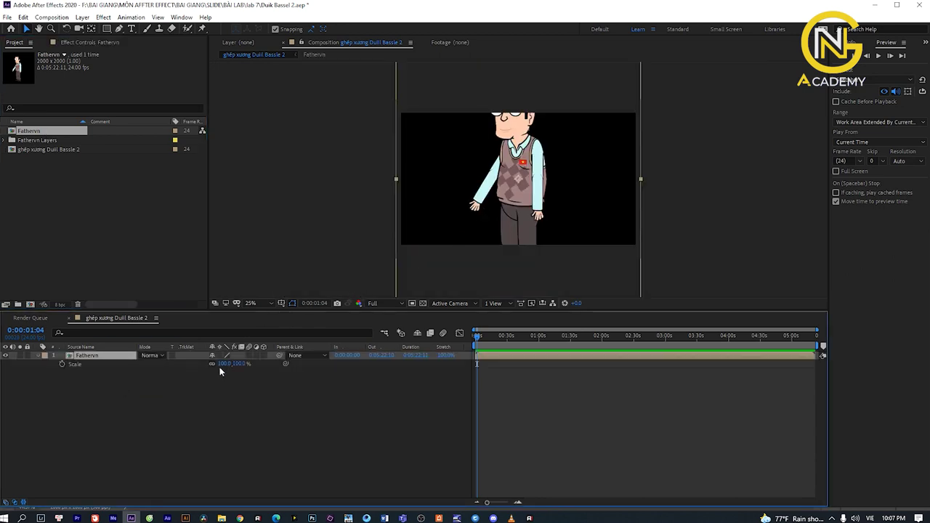
pyautogui.moveTo(222, 363); pyautogui.dragTo(190, 364)
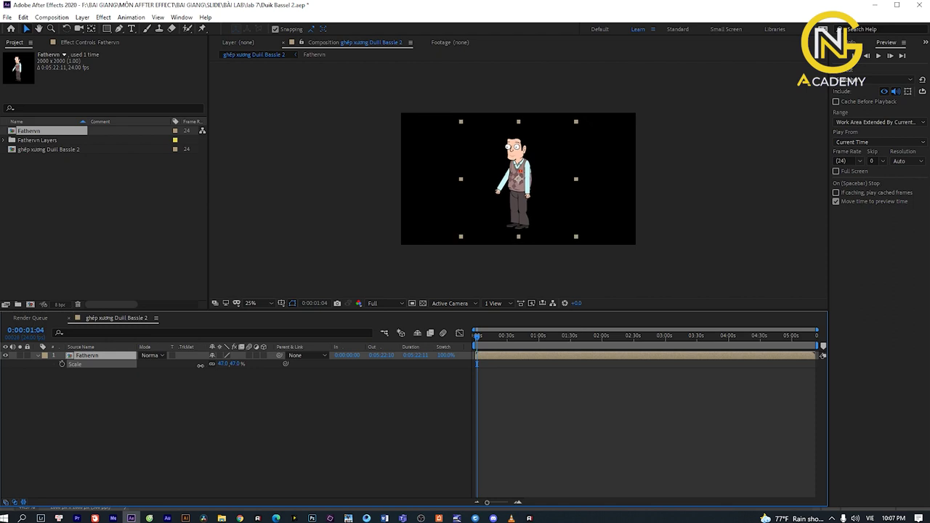
pyautogui.press('.')
pyautogui.moveTo(545, 223); pyautogui.dragTo(546, 233)
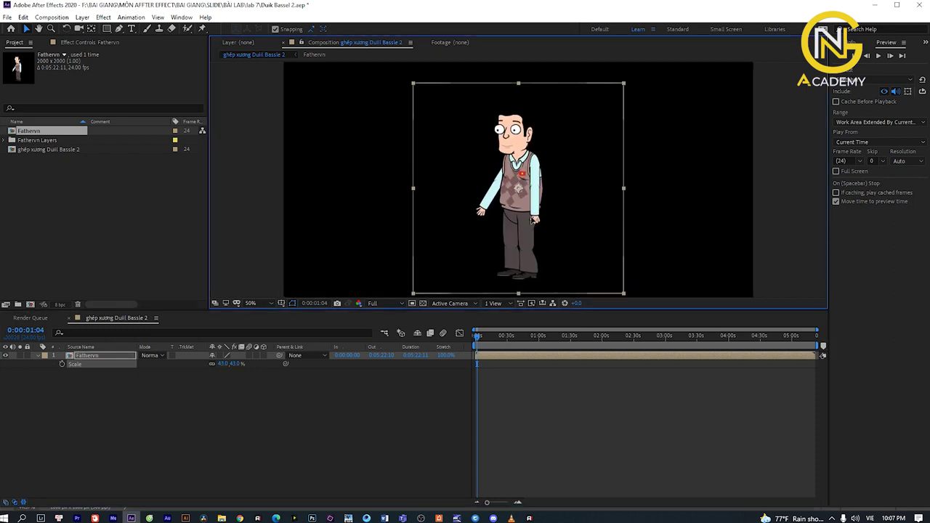
pyautogui.press(',')
# Create a light cyan solid named 'back' and move it below the Fathervn layer.
pyautogui.rightClick(302, 385)
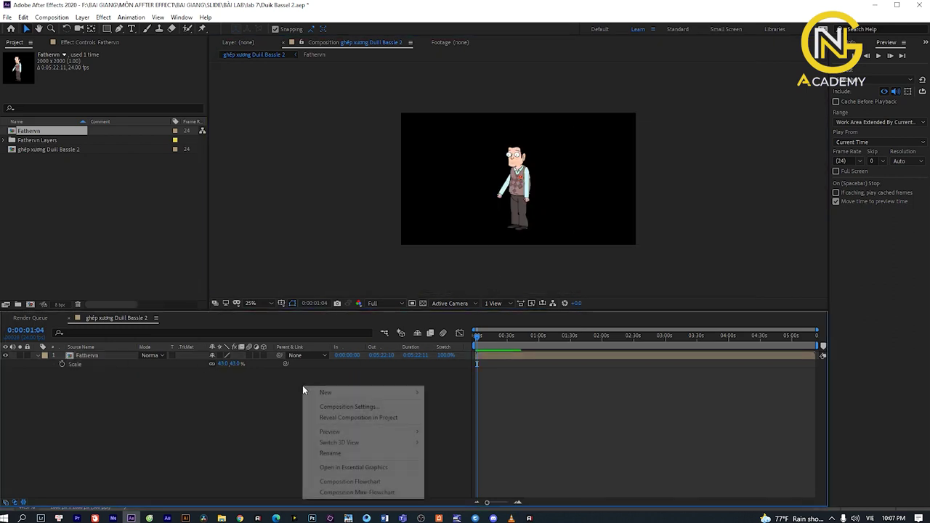
pyautogui.moveTo(407, 392)
pyautogui.click(471, 419)
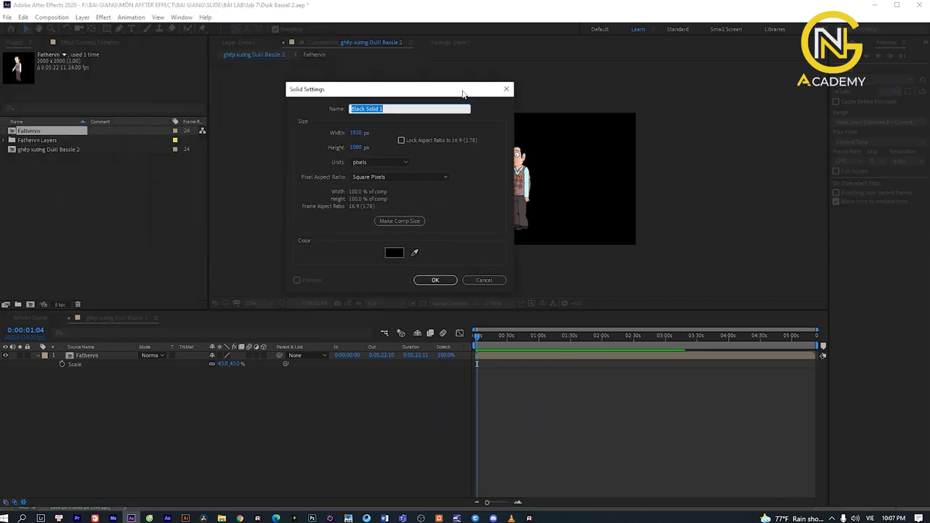
pyautogui.write('bac')
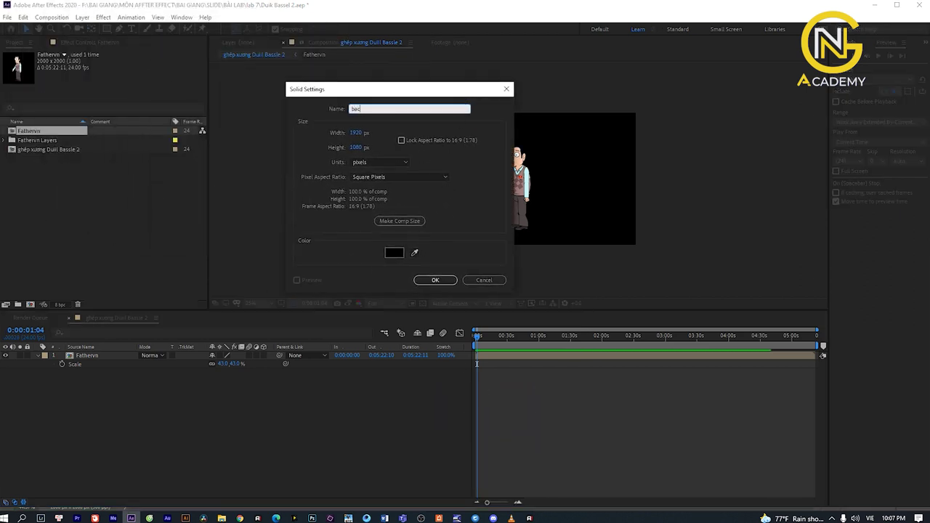
pyautogui.write('k')
pyautogui.click(394, 252)
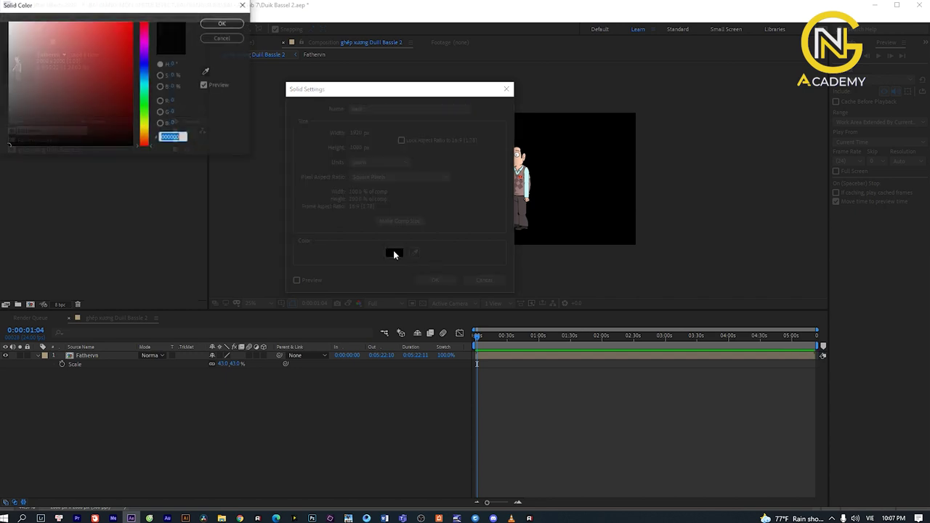
pyautogui.click(144, 74)
pyautogui.moveTo(146, 74); pyautogui.dragTo(145, 84)
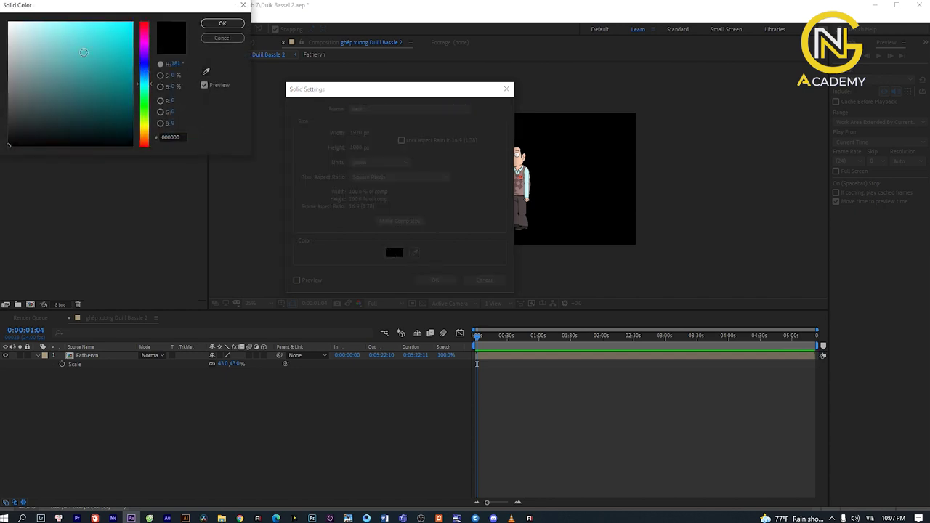
pyautogui.moveTo(82, 53); pyautogui.dragTo(87, 41)
pyautogui.click(223, 24)
pyautogui.click(431, 280)
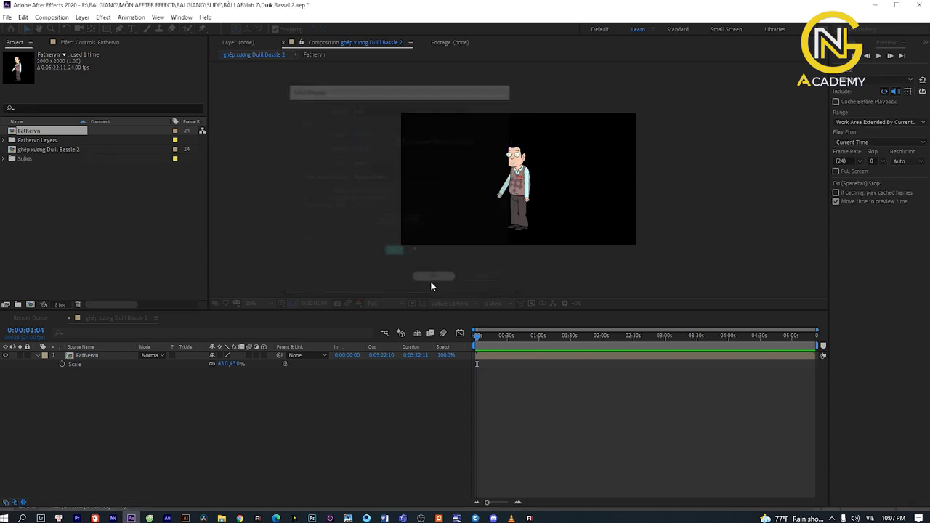
pyautogui.moveTo(87, 356); pyautogui.dragTo(115, 378)
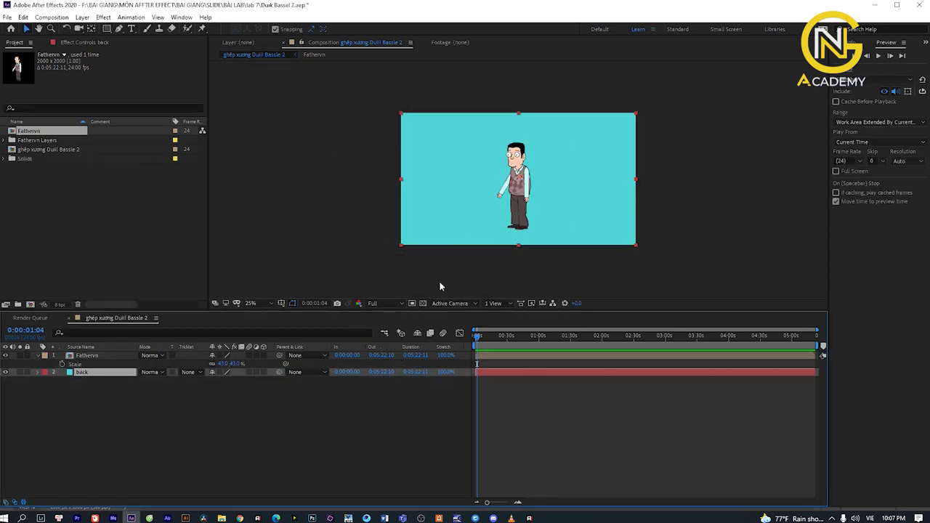
pyautogui.scroll(3, 528, 178)
pyautogui.scroll(-2, 528, 178)
pyautogui.scroll(-2, 528, 178)
# Open the Fathervn pre-comp, adjust the timeline zoom, and play a preview from the start.
pyautogui.doubleClick(110, 354)
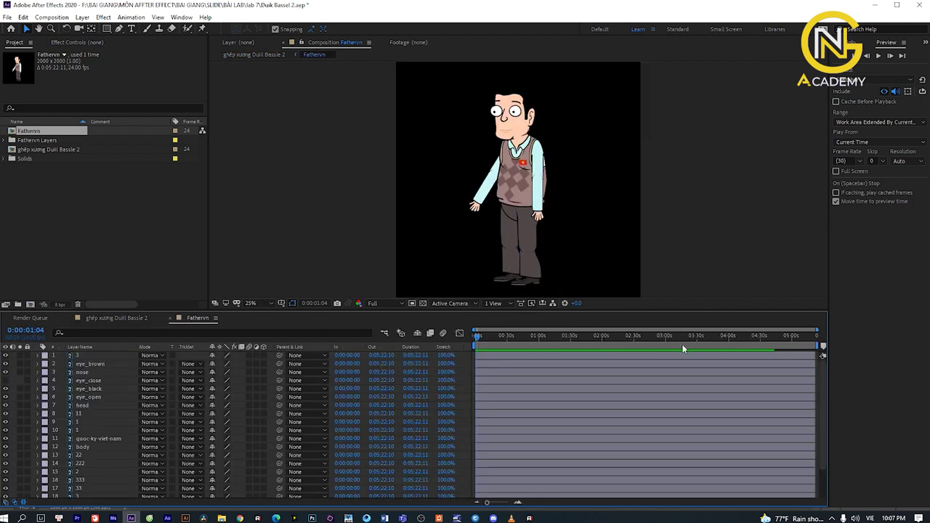
pyautogui.click(477, 337)
pyautogui.click(495, 340)
pyautogui.press('=')
pyautogui.press('=')
pyautogui.press('=')
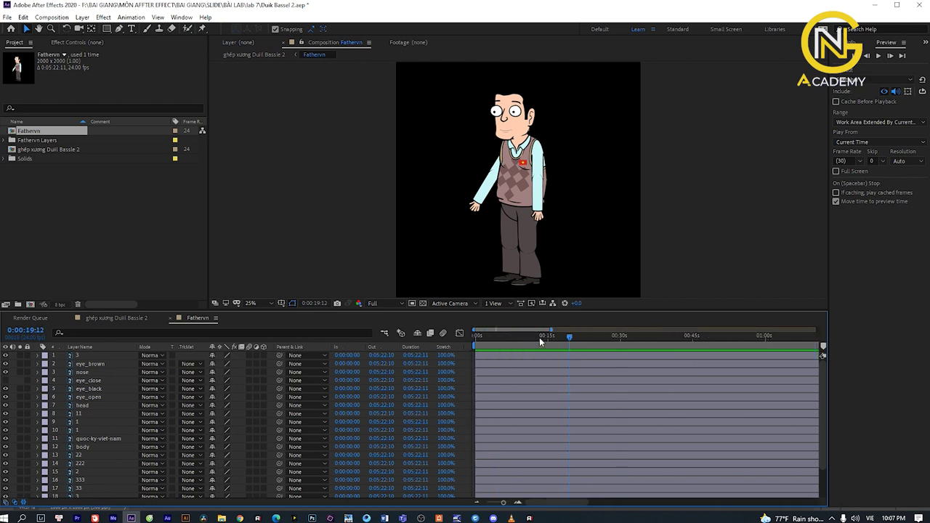
pyautogui.press('=')
pyautogui.press('=')
pyautogui.press('=')
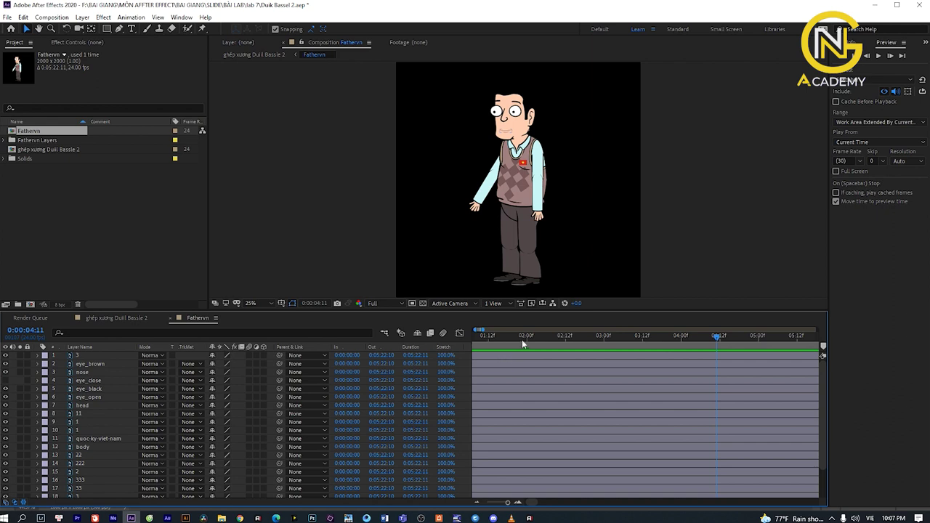
pyautogui.click(487, 337)
pyautogui.press('-')
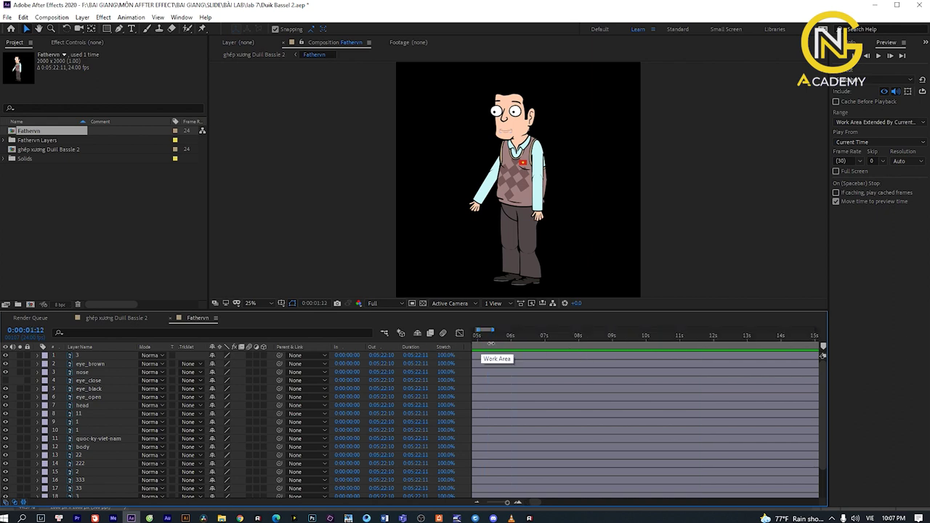
pyautogui.press('-')
pyautogui.press('space')
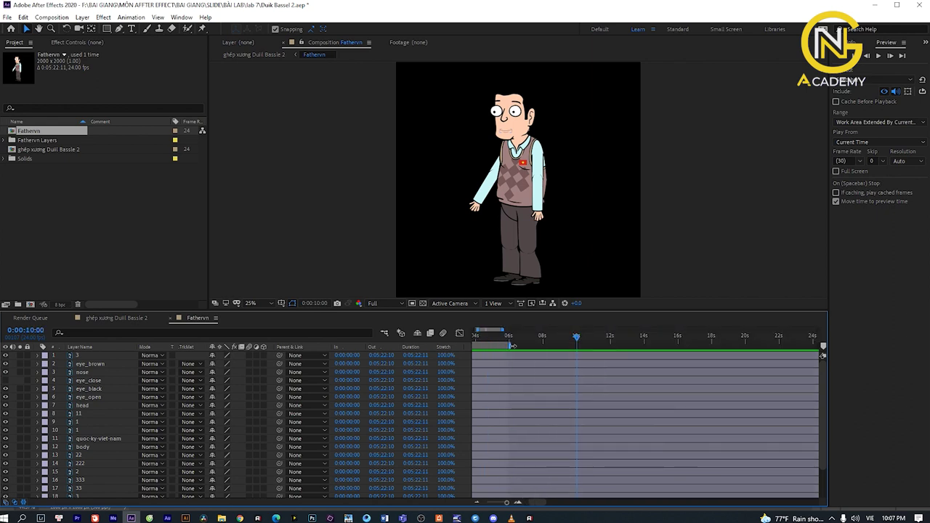
# Widen the composition viewer and timeline, then set the current time to frame 10.
pyautogui.moveTo(574, 338); pyautogui.dragTo(439, 337)
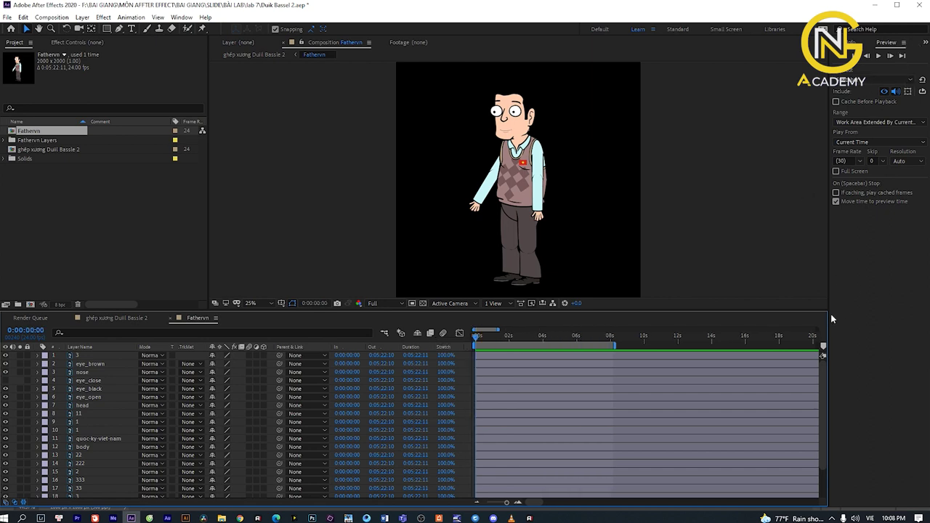
pyautogui.moveTo(827, 316)
pyautogui.mouseDown()
pyautogui.moveTo(892, 318)
pyautogui.moveTo(861, 317)
pyautogui.mouseUp()
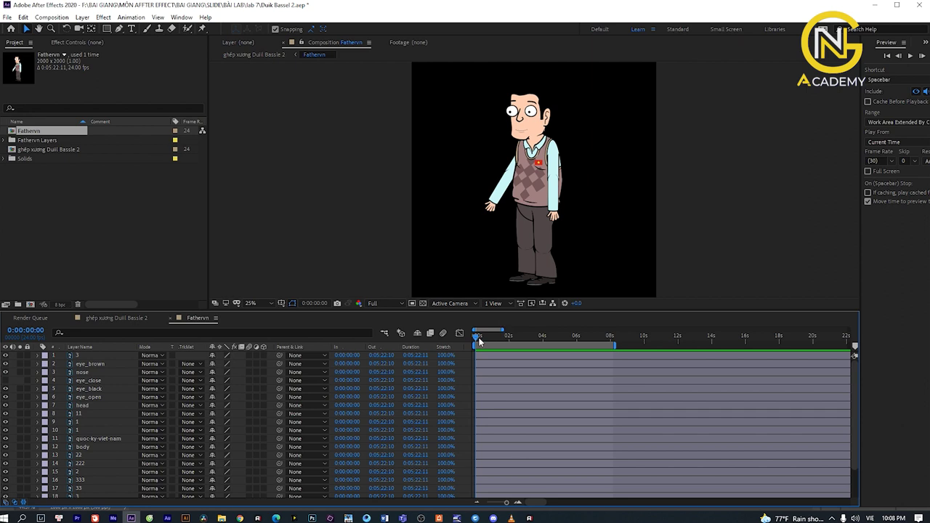
pyautogui.moveTo(479, 341); pyautogui.dragTo(482, 340)
# Turn on the transparency grid behind the father character.
pyautogui.click(423, 303)
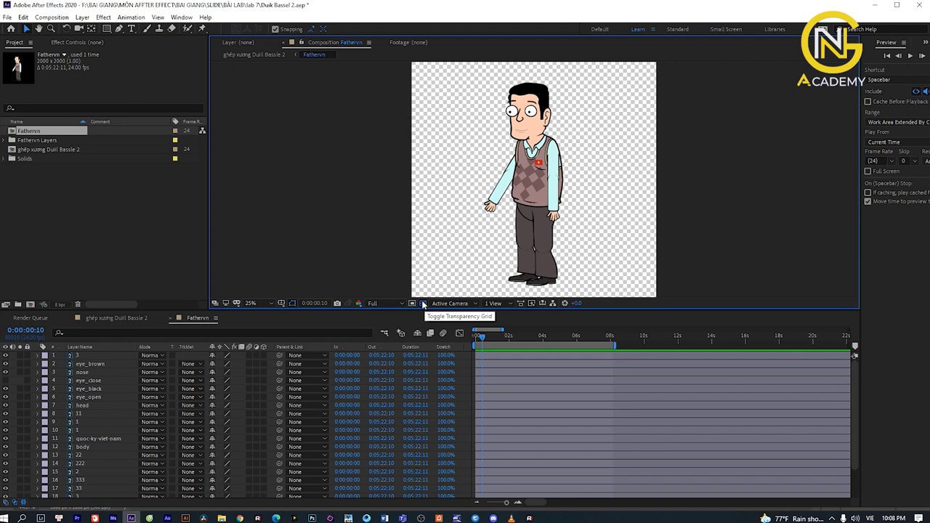
pyautogui.scroll(4, 533, 167)
pyautogui.scroll(-4, 533, 166)
pyautogui.scroll(-3, 151, 427)
# Solo the shoe layer 4, then zoom and pan the viewer to centre the shoe.
pyautogui.click(81, 485)
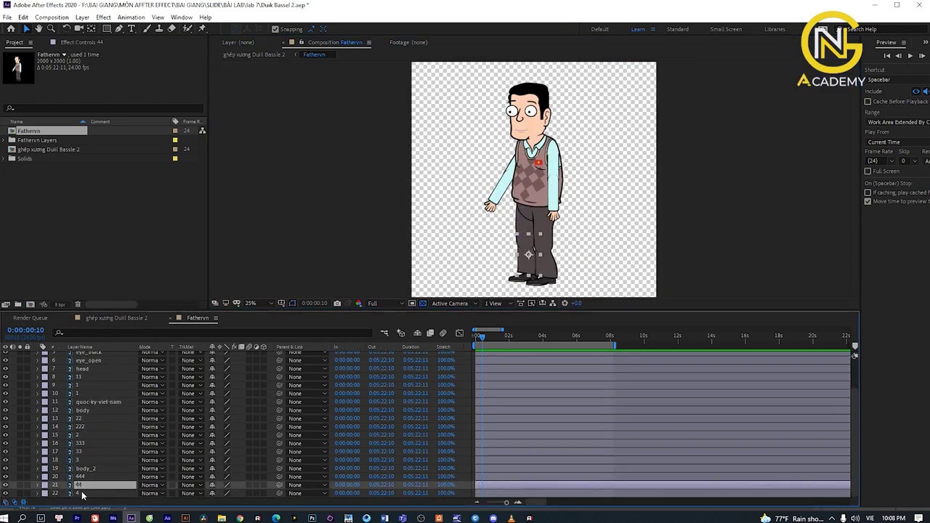
pyautogui.click(82, 493)
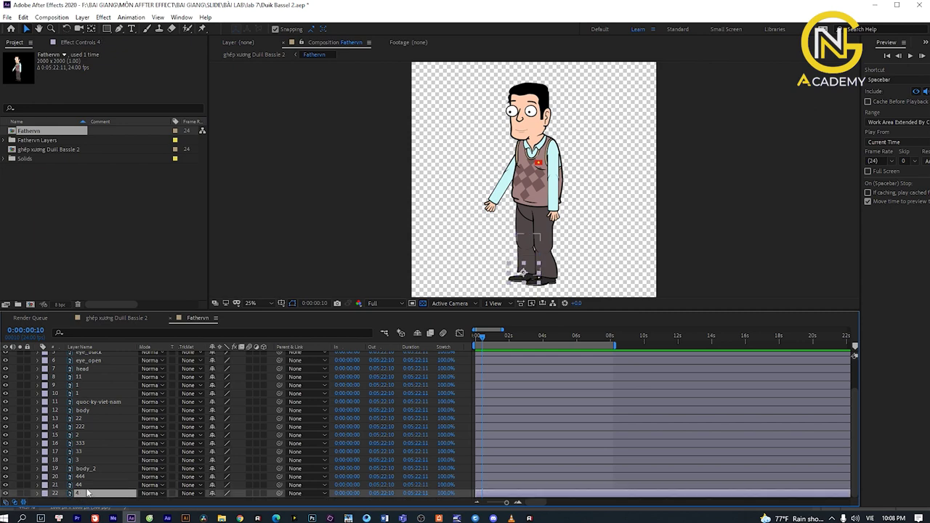
pyautogui.click(19, 493)
pyautogui.click(19, 494)
pyautogui.click(20, 493)
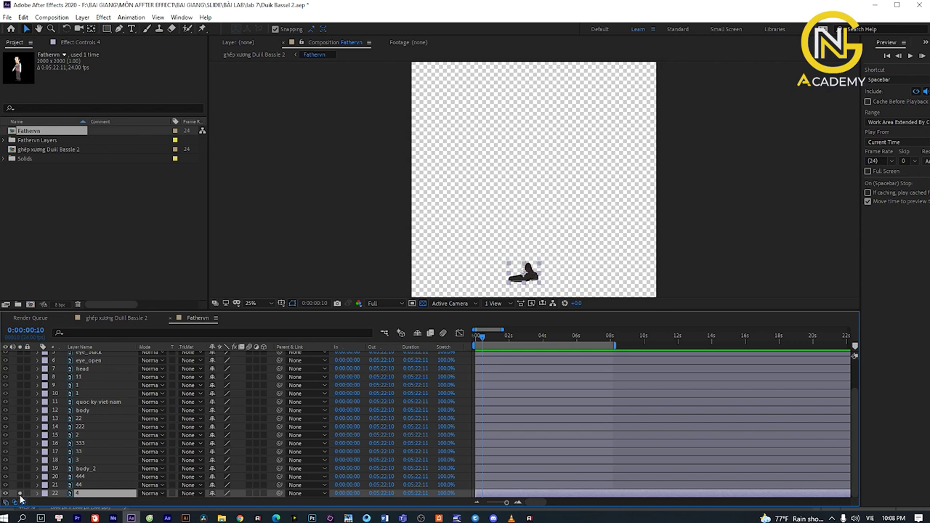
pyautogui.click(20, 493)
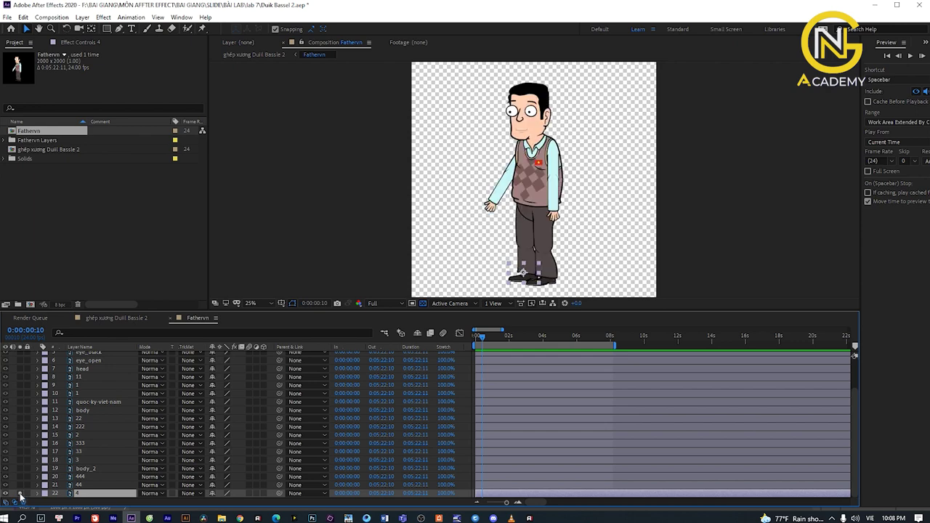
pyautogui.click(20, 493)
pyautogui.scroll(4, 456, 281)
pyautogui.moveTo(608, 269)
pyautogui.mouseDown()
pyautogui.moveTo(422, 228)
pyautogui.moveTo(414, 208)
pyautogui.mouseUp()
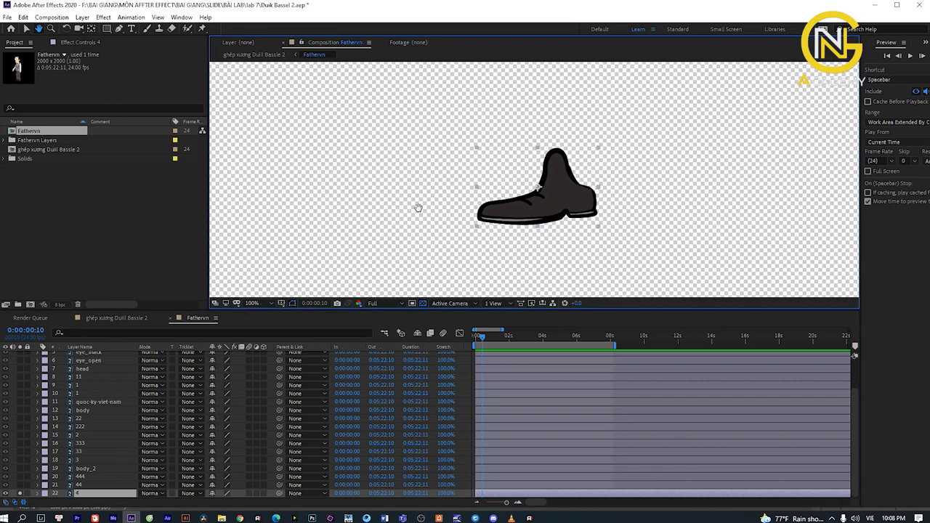
# Briefly solo the trouser-leg layer 44, then return to soloing the shoe layer 4.
pyautogui.press('v')
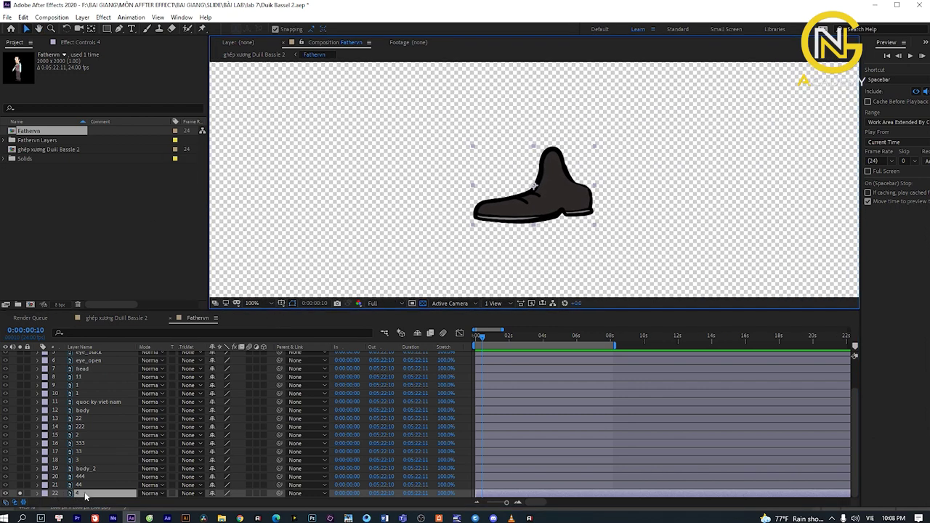
pyautogui.click(19, 493)
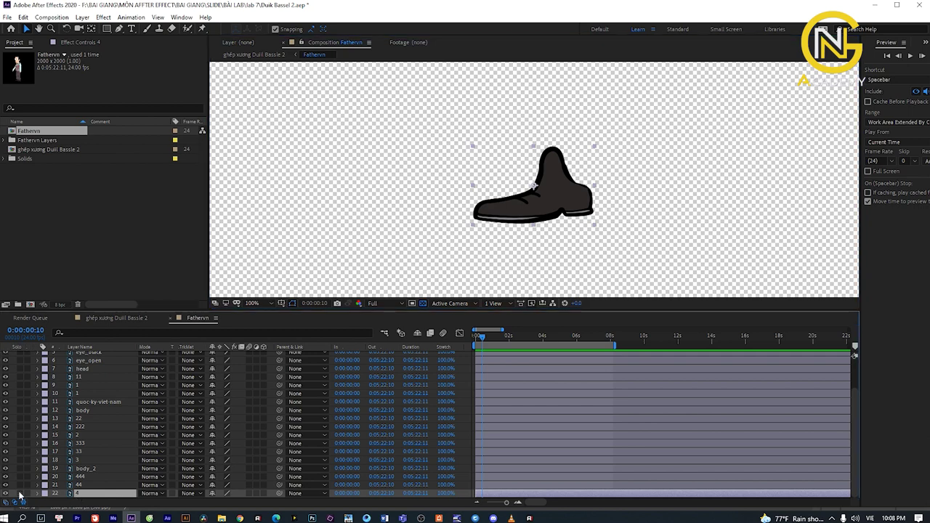
pyautogui.click(20, 494)
pyautogui.click(80, 484)
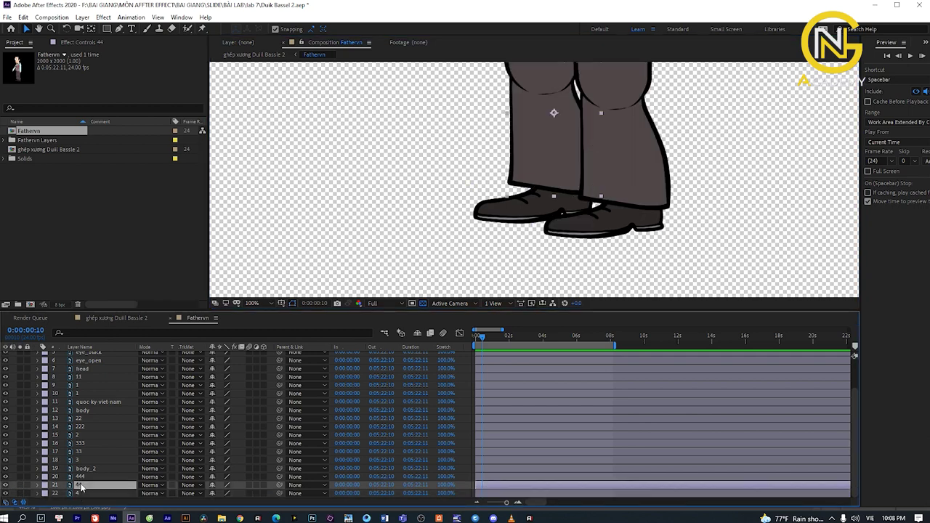
pyautogui.click(20, 484)
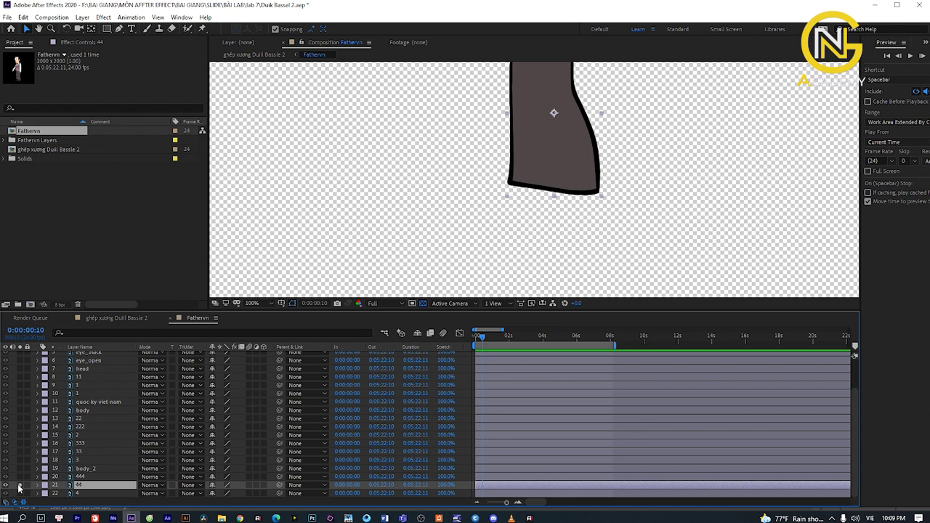
pyautogui.click(20, 485)
pyautogui.click(20, 493)
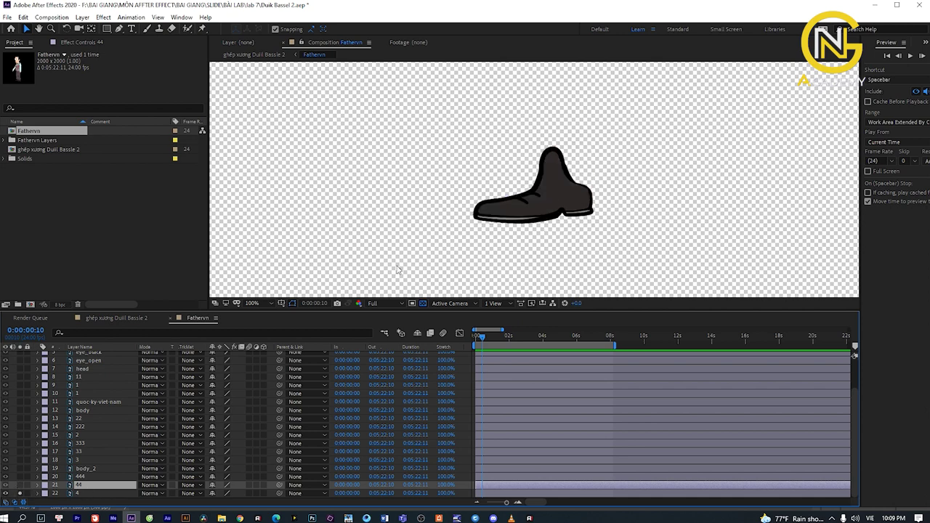
# Drag the shoe layer 4's anchor point up to the top of the shoe with Pan Behind.
pyautogui.click(120, 493)
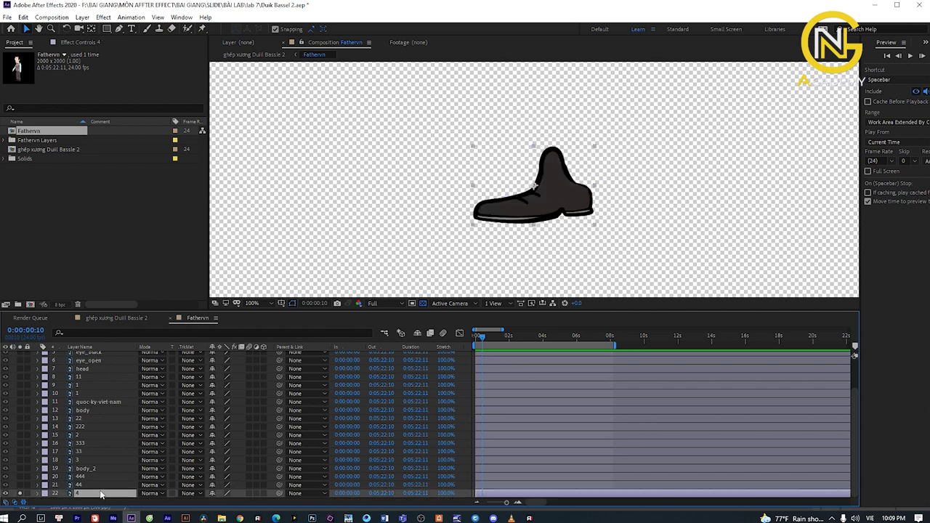
pyautogui.click(92, 30)
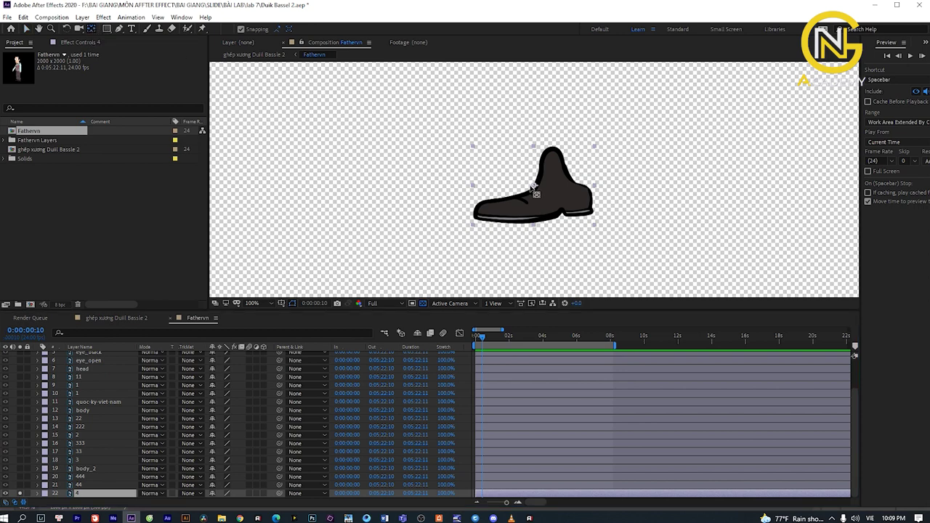
pyautogui.click(546, 179)
pyautogui.moveTo(547, 179); pyautogui.dragTo(552, 159)
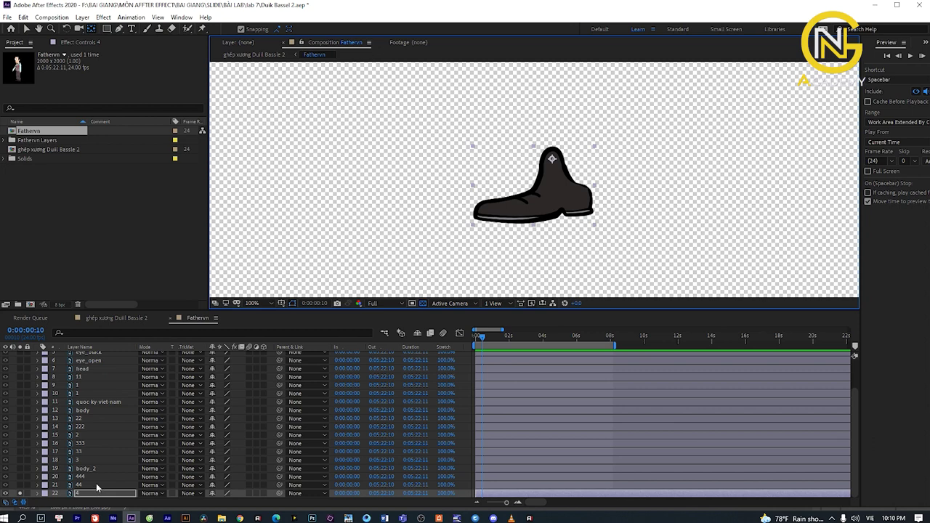
# Solo the trouser piece layer 44 and move its anchor point to its top edge.
pyautogui.click(19, 494)
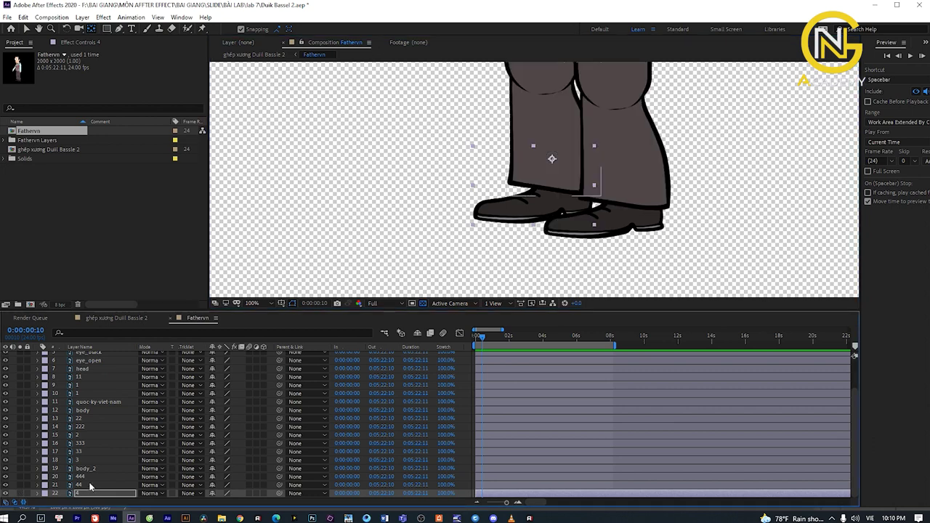
pyautogui.click(20, 485)
pyautogui.scroll(-2, 552, 163)
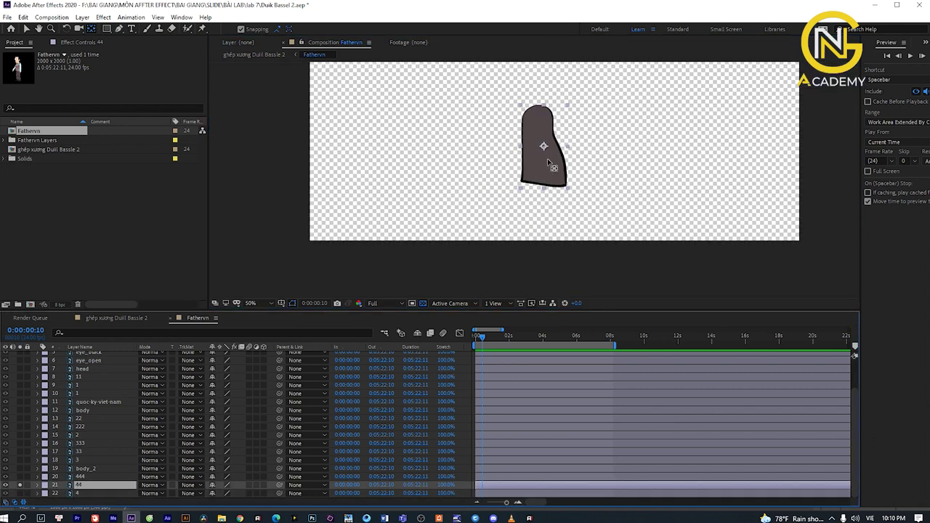
pyautogui.scroll(2, 547, 158)
pyautogui.scroll(-2, 538, 161)
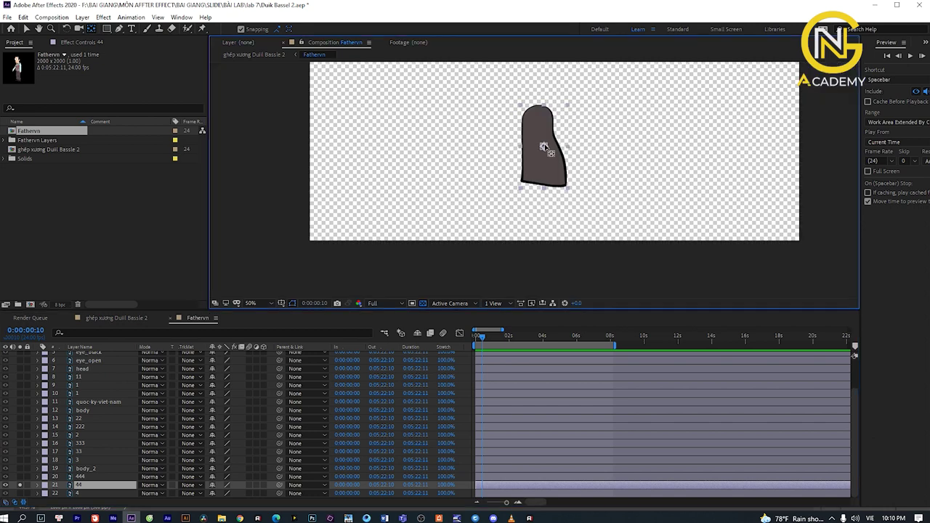
pyautogui.moveTo(543, 147); pyautogui.dragTo(541, 113)
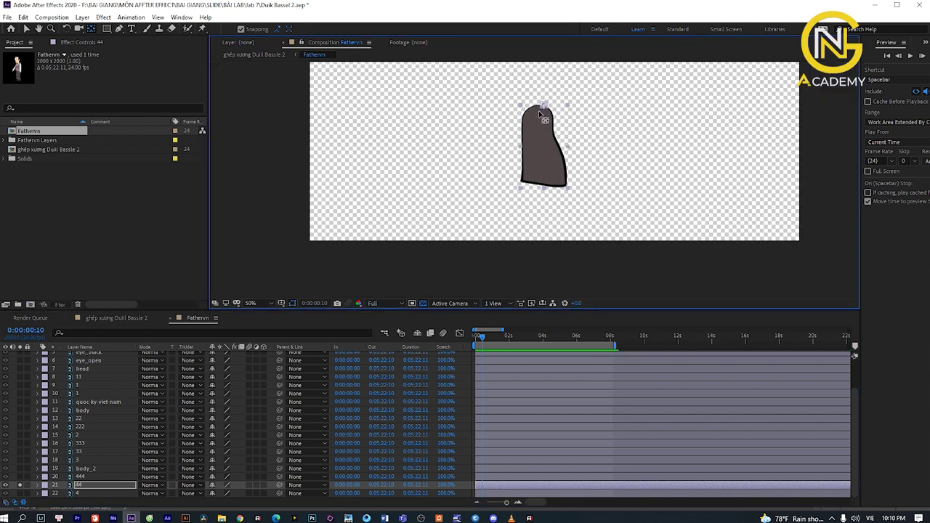
pyautogui.scroll(6, 538, 111)
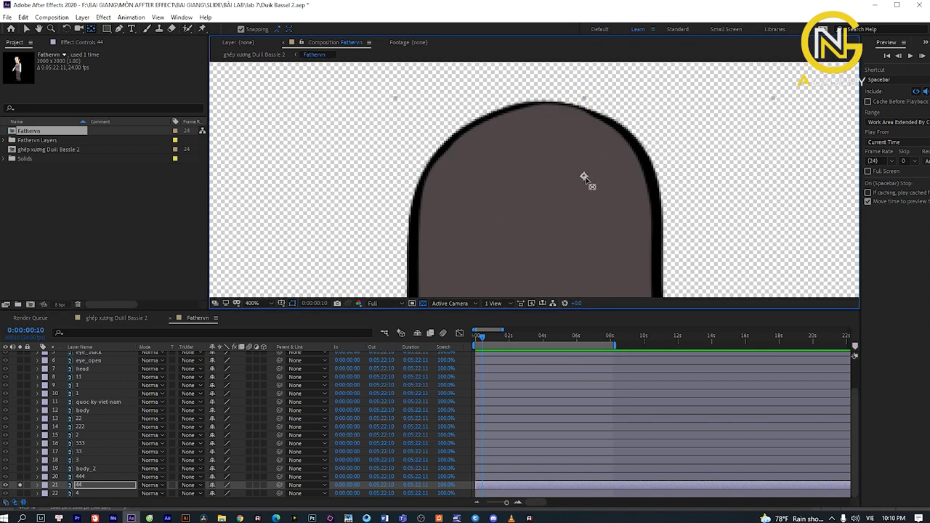
pyautogui.moveTo(584, 176); pyautogui.dragTo(567, 122)
pyautogui.scroll(-4, 539, 197)
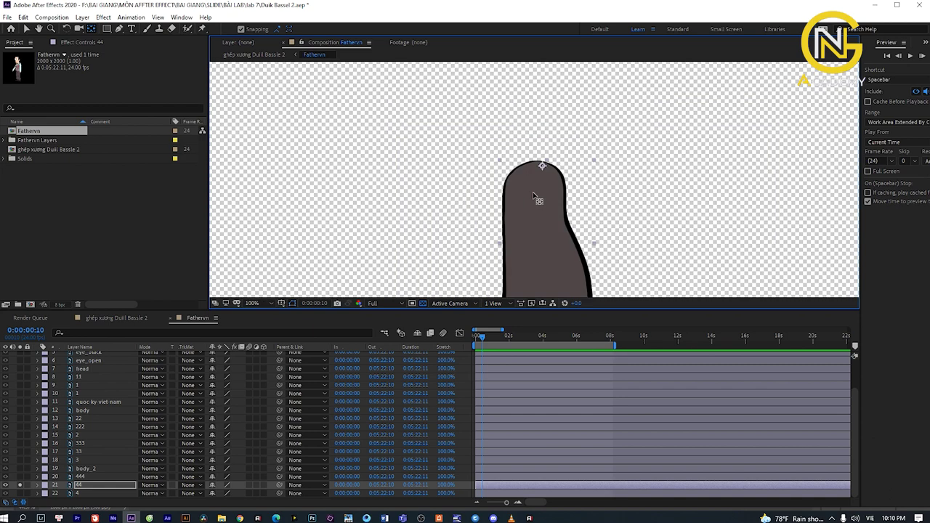
# Solo layer 444 and move its anchor point up onto the limb's top edge.
pyautogui.click(21, 484)
pyautogui.click(20, 476)
pyautogui.scroll(-2, 460, 270)
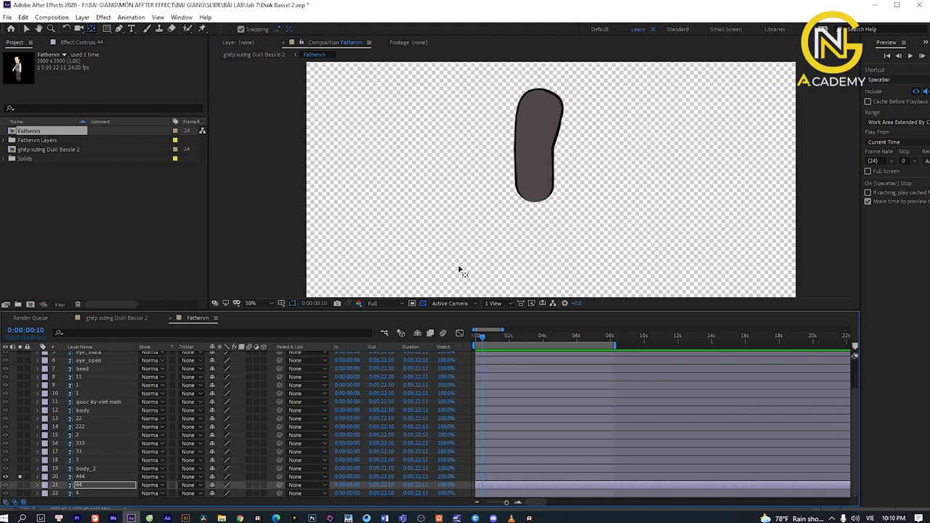
pyautogui.click(92, 30)
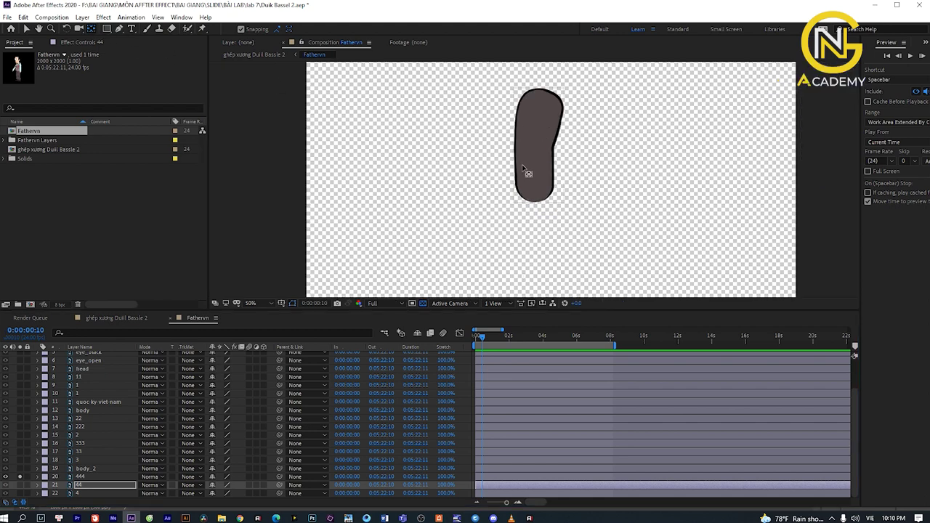
pyautogui.click(528, 164)
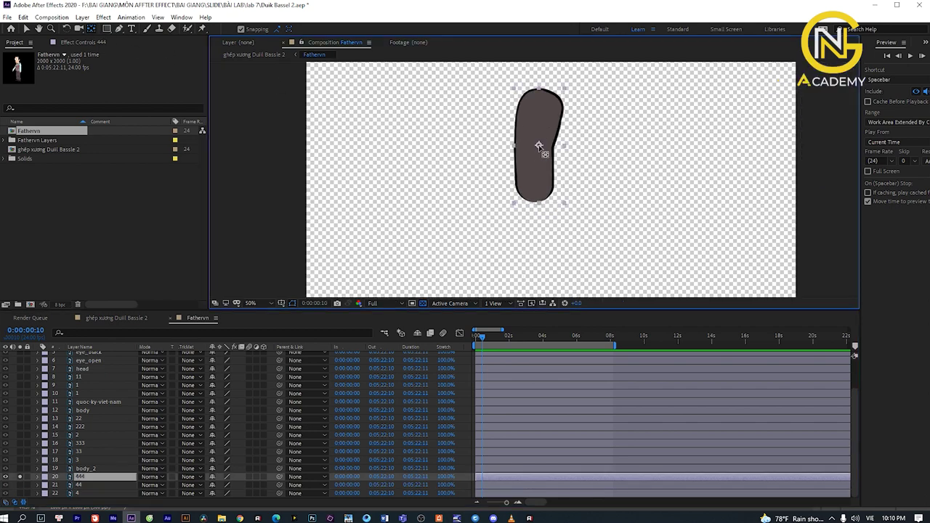
pyautogui.moveTo(538, 145); pyautogui.dragTo(539, 90)
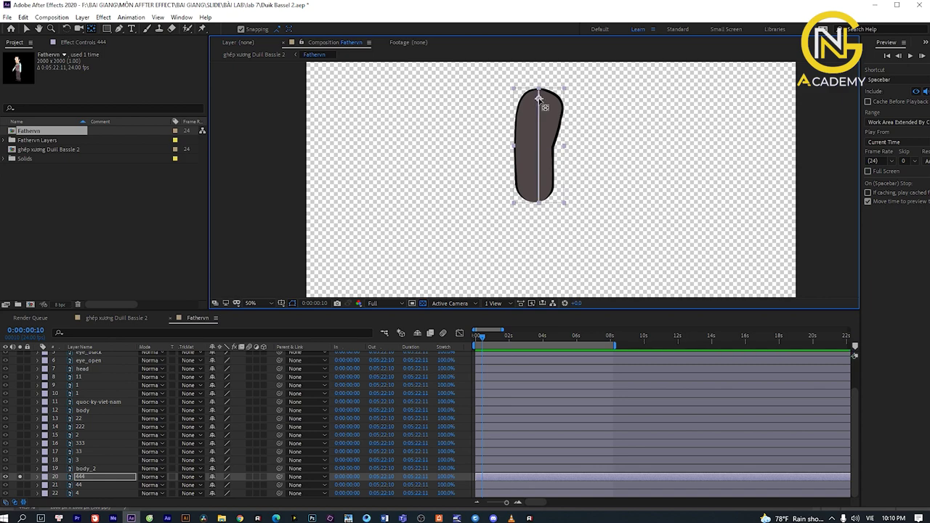
pyautogui.scroll(5, 539, 96)
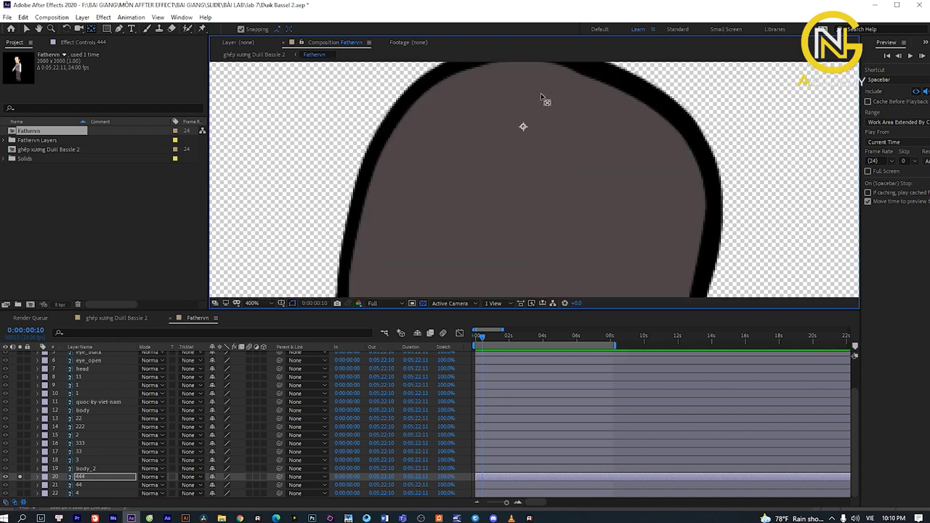
pyautogui.moveTo(533, 108)
pyautogui.mouseDown()
pyautogui.moveTo(532, 156)
pyautogui.moveTo(546, 164)
pyautogui.mouseUp()
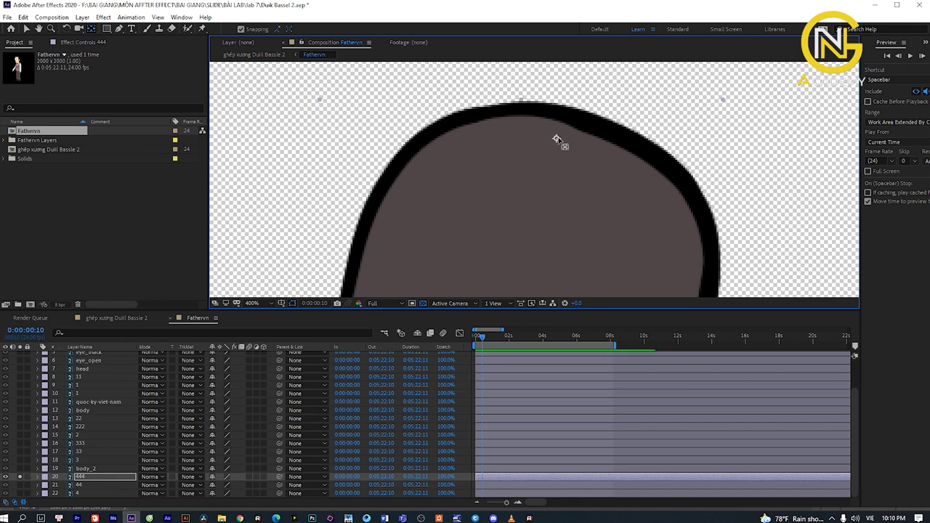
pyautogui.scroll(-6, 557, 141)
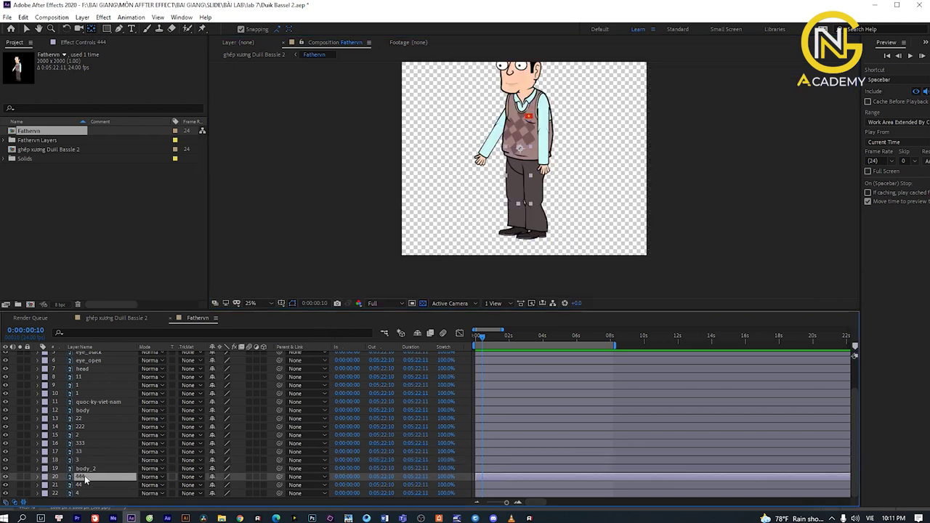
# Solo layers 444, 44, 4 and 3 and view the legs at 100%.
pyautogui.click(92, 29)
pyautogui.click(19, 477)
pyautogui.click(20, 485)
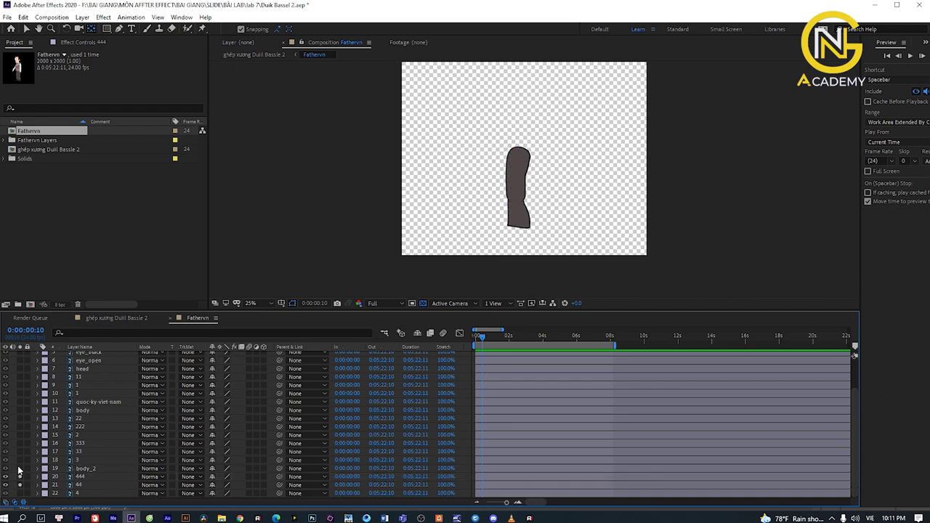
pyautogui.click(19, 492)
pyautogui.click(75, 462)
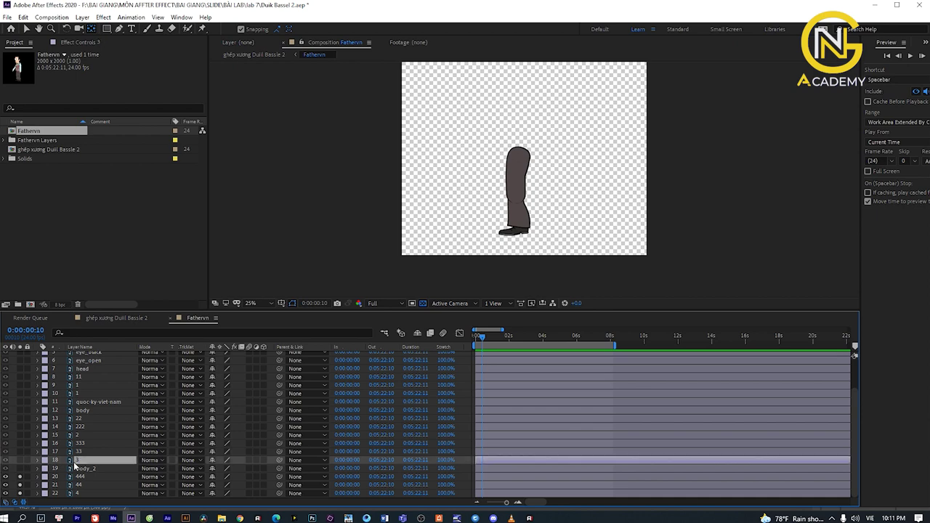
pyautogui.click(19, 460)
pyautogui.press('/')
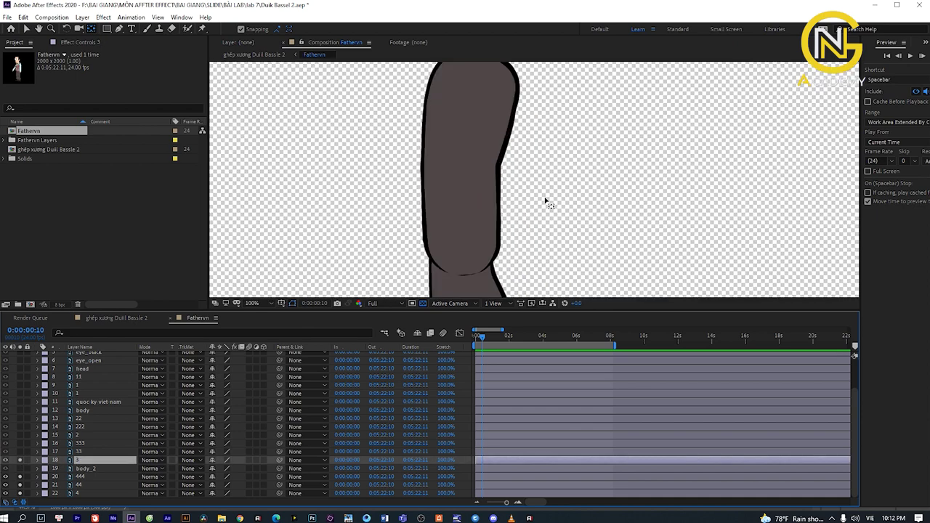
pyautogui.moveTo(546, 203); pyautogui.dragTo(546, 83)
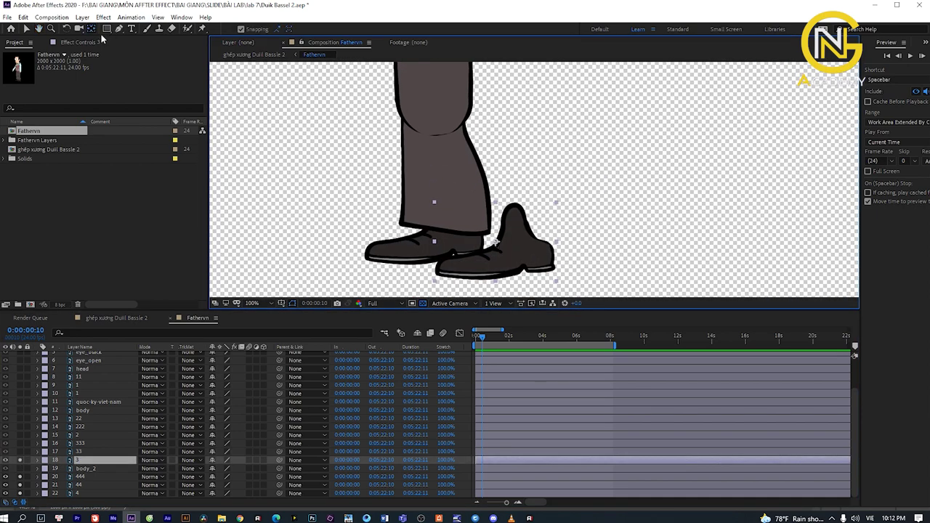
# Drag the rear shoe layer 3's anchor point up to its ankle.
pyautogui.moveTo(496, 242); pyautogui.dragTo(518, 227)
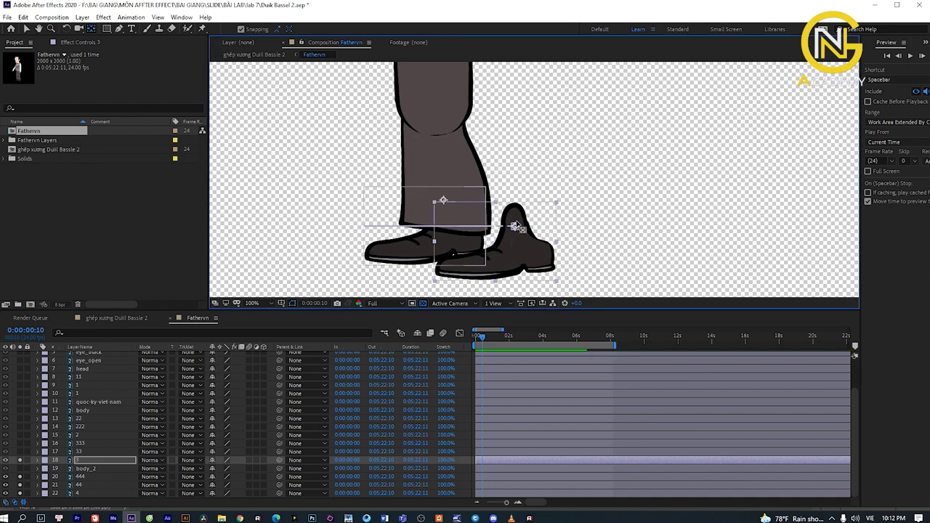
pyautogui.scroll(4, 516, 227)
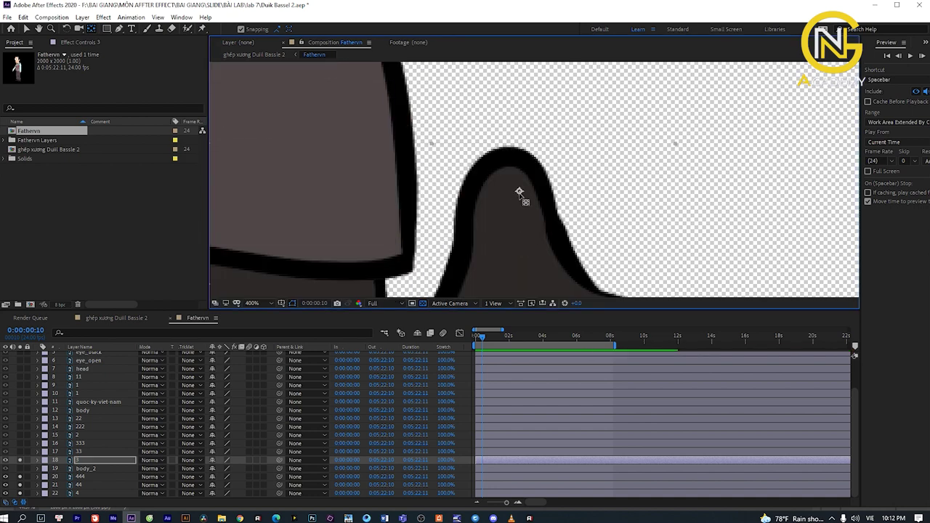
pyautogui.scroll(-3, 519, 191)
pyautogui.scroll(1, 520, 186)
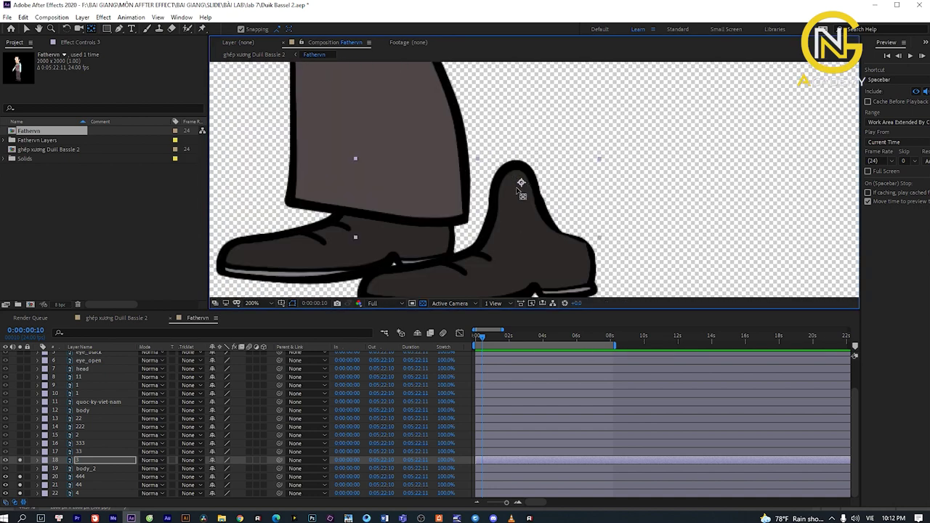
pyautogui.scroll(2, 520, 186)
pyautogui.scroll(-2, 524, 182)
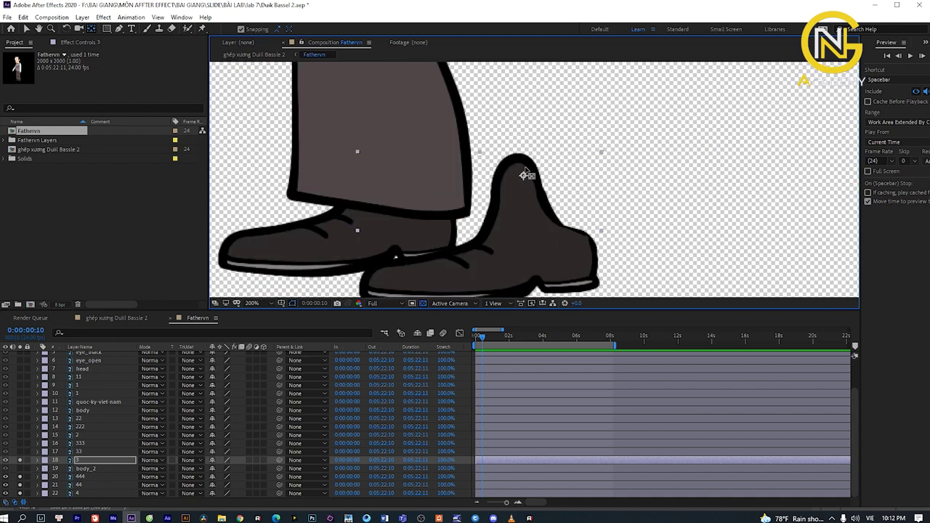
pyautogui.scroll(-2, 526, 175)
pyautogui.moveTo(537, 139); pyautogui.dragTo(503, 157)
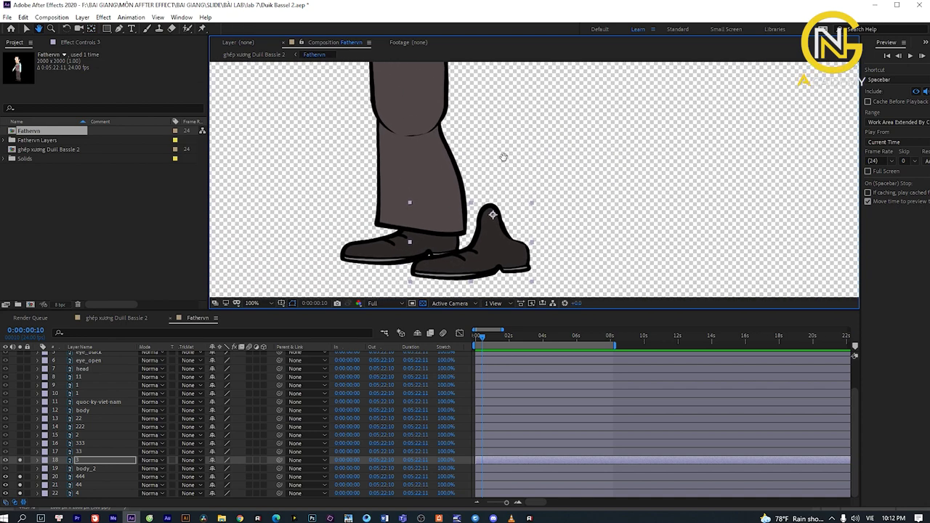
# Solo layer 33 and move its anchor point up to the top of the leg.
pyautogui.click(19, 451)
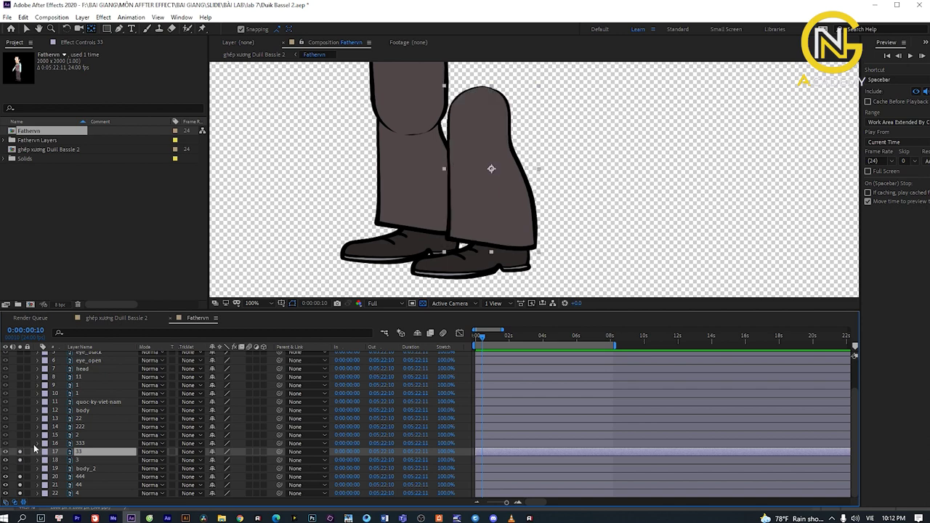
pyautogui.moveTo(492, 155); pyautogui.dragTo(489, 89)
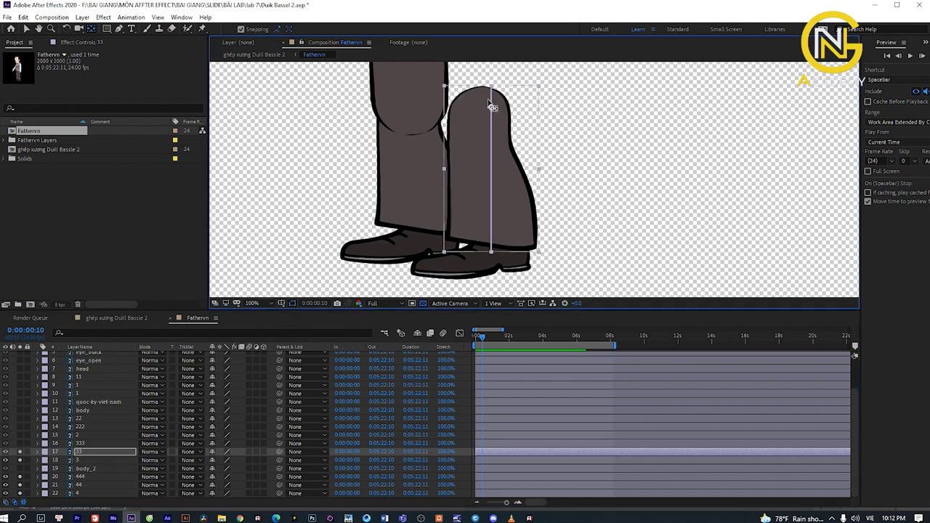
pyautogui.scroll(4, 487, 93)
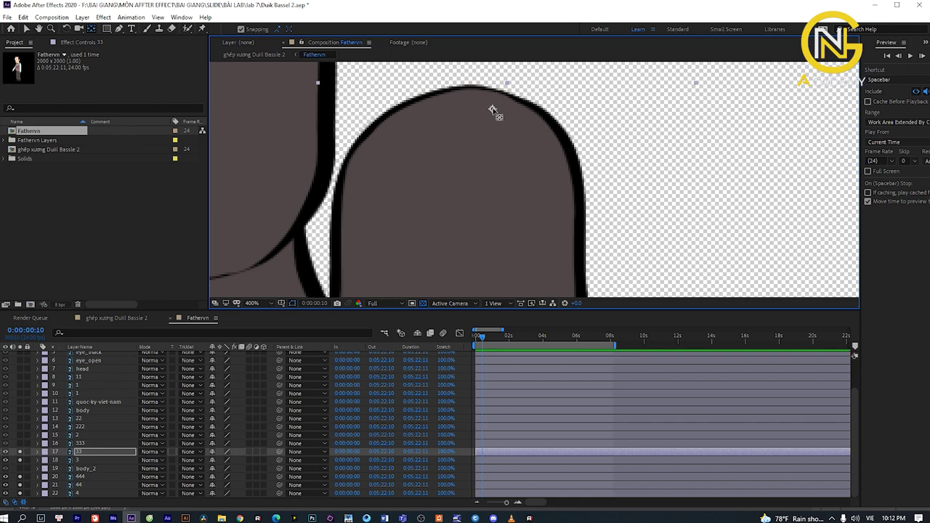
pyautogui.scroll(-4, 508, 103)
# Move the 333 upper-leg layer's anchor point up to its top edge using the Pan Behind tool (Y).
pyautogui.click(55, 443)
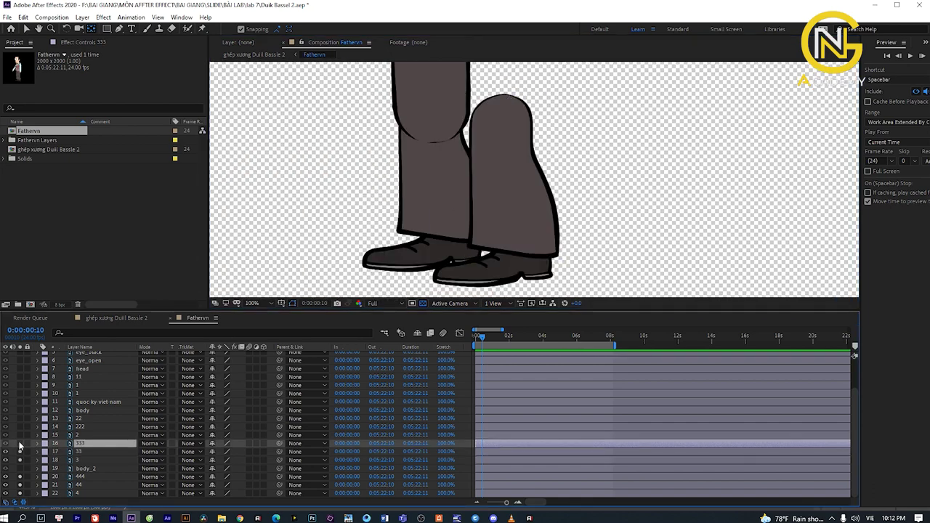
pyautogui.scroll(3, 552, 156)
pyautogui.scroll(-3, 537, 139)
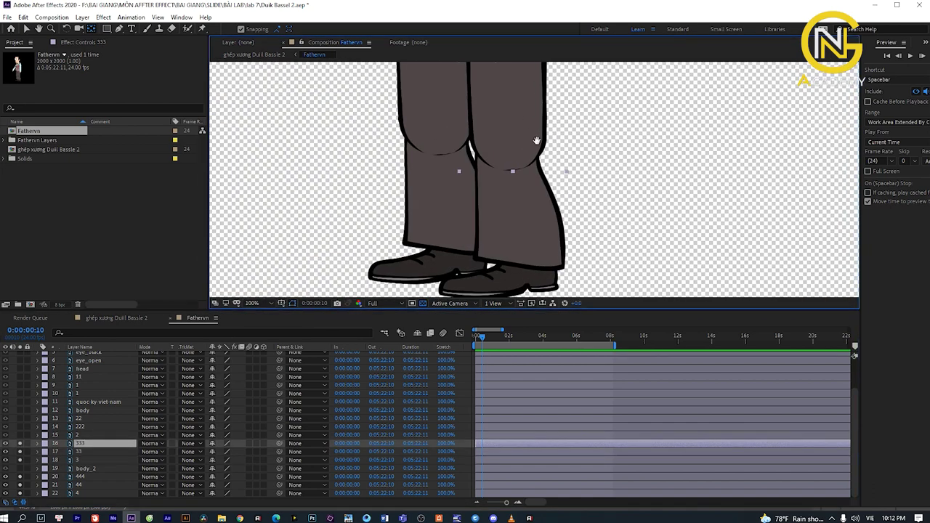
pyautogui.moveTo(527, 234); pyautogui.dragTo(546, 280)
pyautogui.press('y')
pyautogui.moveTo(528, 203)
pyautogui.mouseDown()
pyautogui.moveTo(538, 97)
pyautogui.moveTo(559, 153)
pyautogui.mouseUp()
pyautogui.scroll(4, 543, 105)
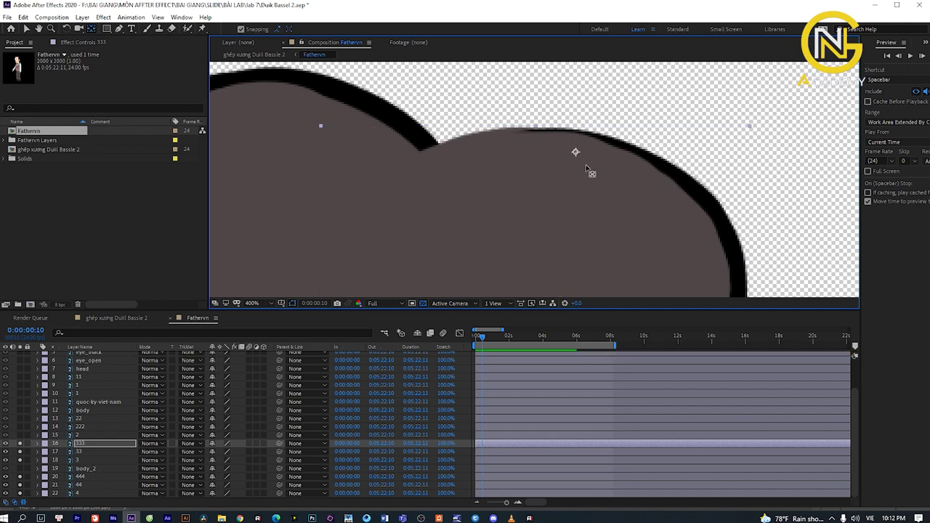
pyautogui.scroll(-2, 594, 151)
pyautogui.scroll(-3, 596, 150)
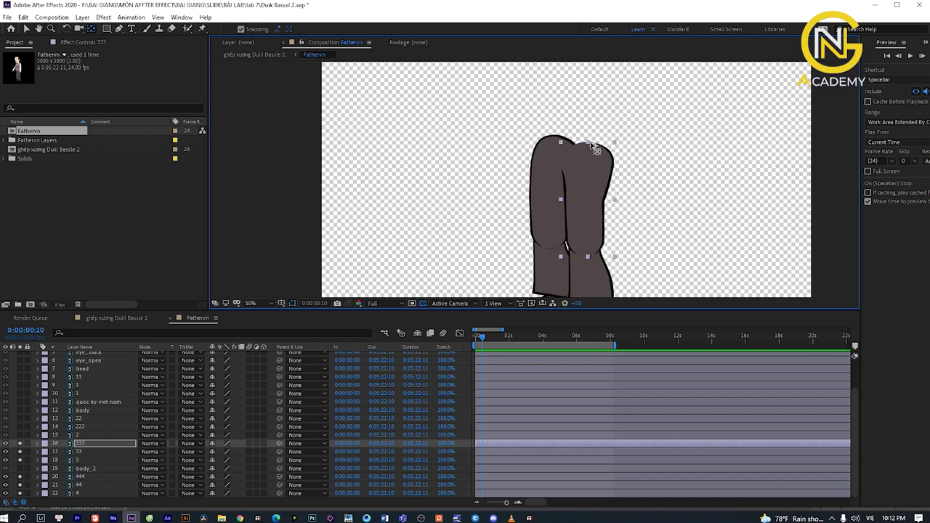
pyautogui.scroll(3, 610, 189)
pyautogui.scroll(-1, 589, 195)
pyautogui.scroll(-1, 545, 198)
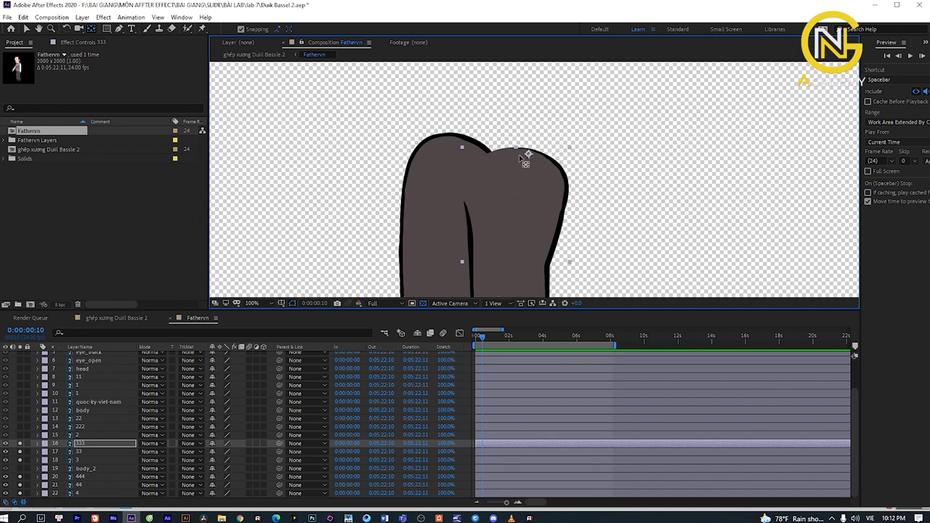
pyautogui.scroll(-5, 509, 182)
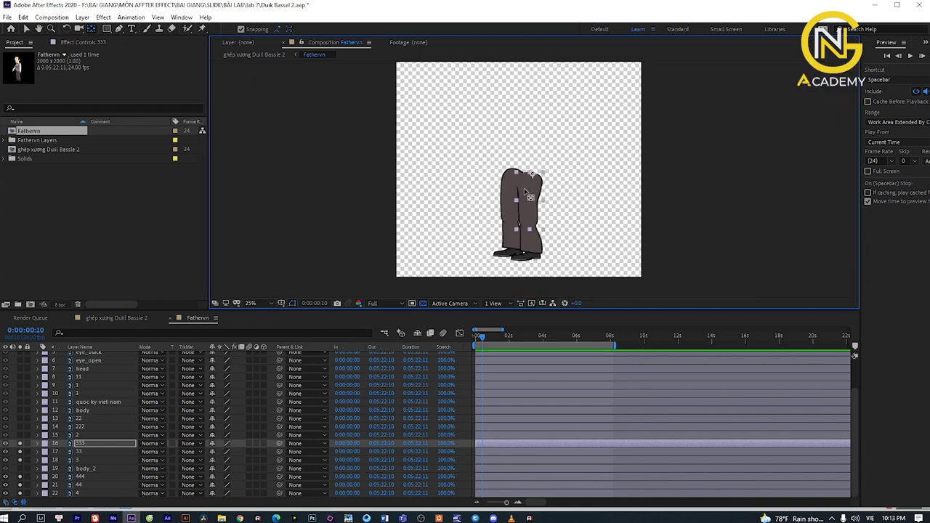
pyautogui.scroll(4, 533, 203)
pyautogui.scroll(-3, 530, 210)
pyautogui.scroll(-1, 508, 240)
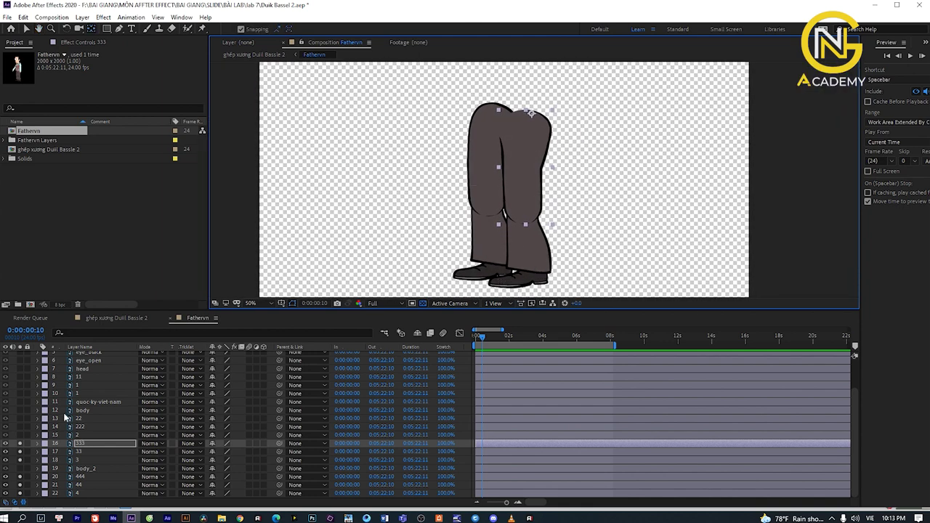
# Solo hand layer 2 and move its anchor point into place with the Pan Behind tool.
pyautogui.keyDown('alt'); pyautogui.click(19, 435); pyautogui.keyUp('alt')
pyautogui.scroll(4, 374, 148)
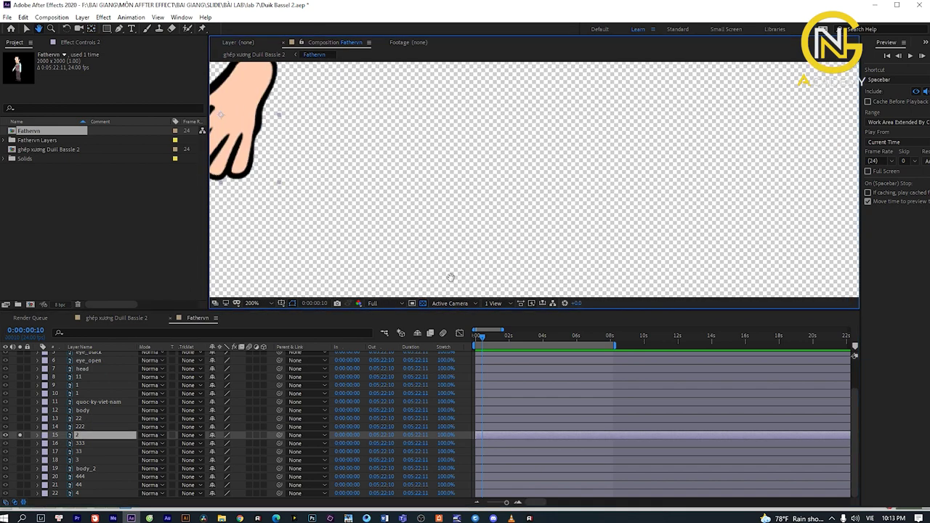
pyautogui.moveTo(446, 274)
pyautogui.mouseDown()
pyautogui.moveTo(573, 163)
pyautogui.moveTo(582, 210)
pyautogui.mouseUp()
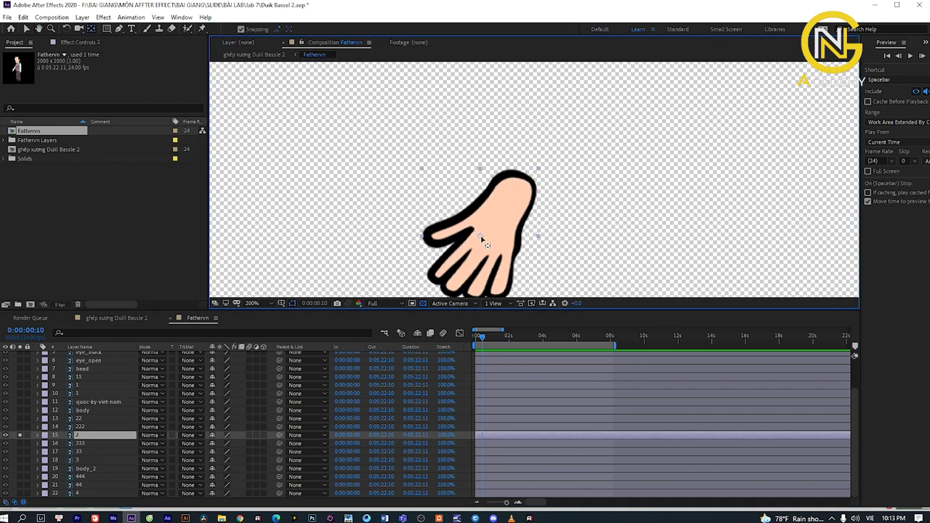
pyautogui.moveTo(482, 242); pyautogui.dragTo(523, 186)
pyautogui.scroll(-4, 572, 175)
# Solo layer 22 and place its anchor point at the top end of the piece.
pyautogui.click(20, 426)
pyautogui.click(19, 418)
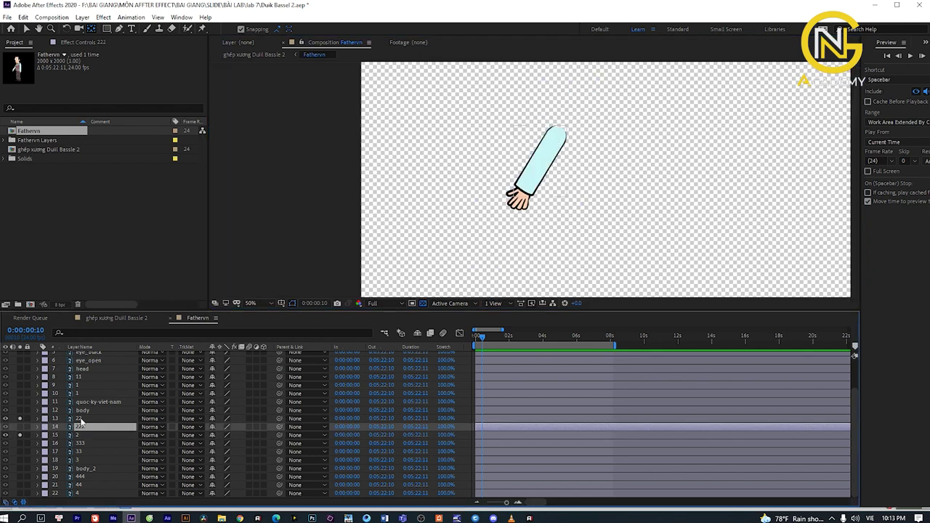
pyautogui.click(81, 419)
pyautogui.scroll(4, 555, 196)
pyautogui.moveTo(556, 128); pyautogui.dragTo(451, 239)
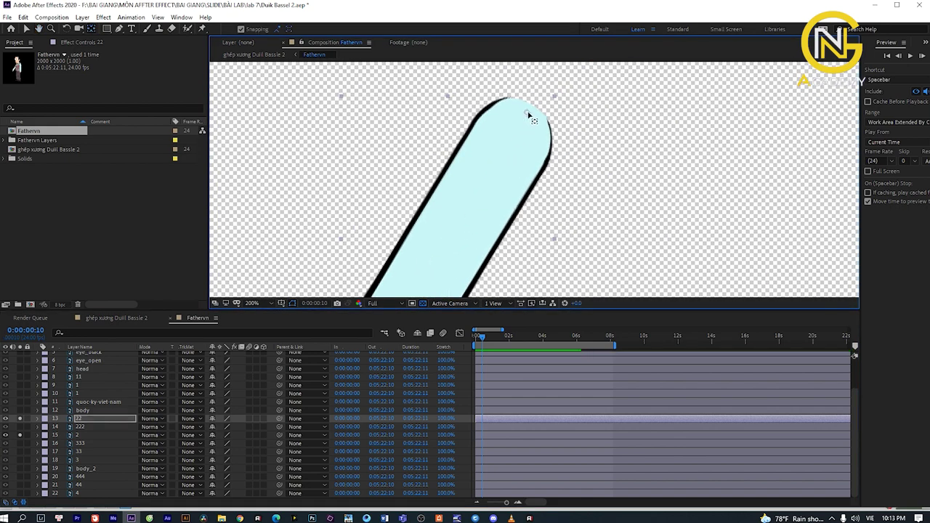
pyautogui.scroll(-4, 534, 124)
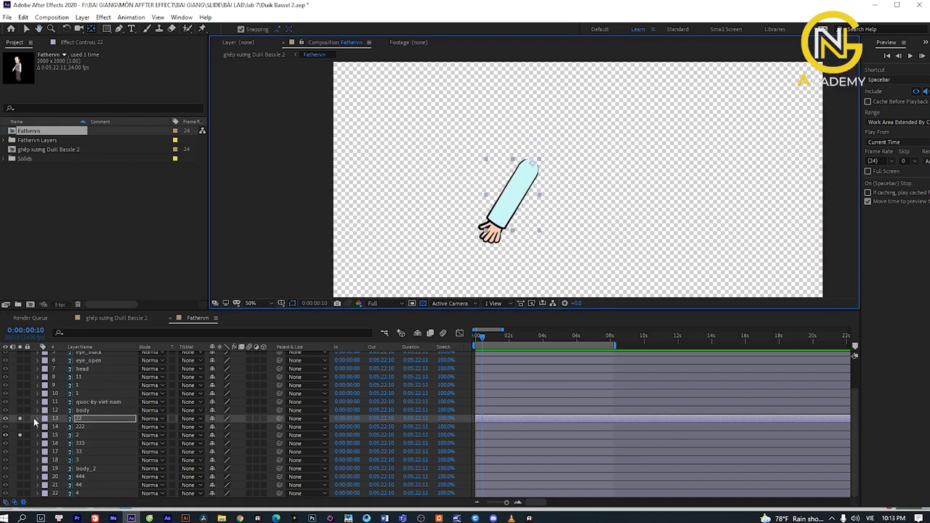
pyautogui.scroll(3, 522, 209)
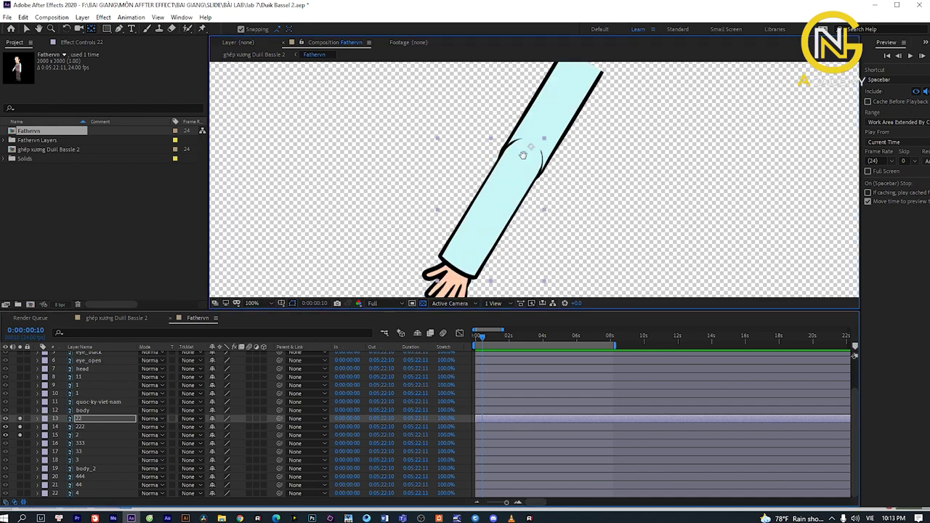
pyautogui.scroll(-2, 426, 268)
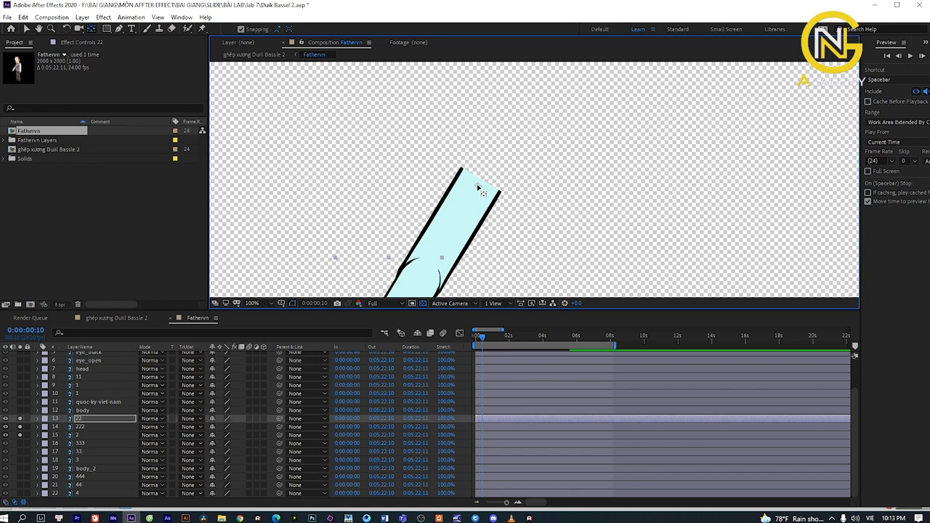
pyautogui.scroll(-2, 481, 183)
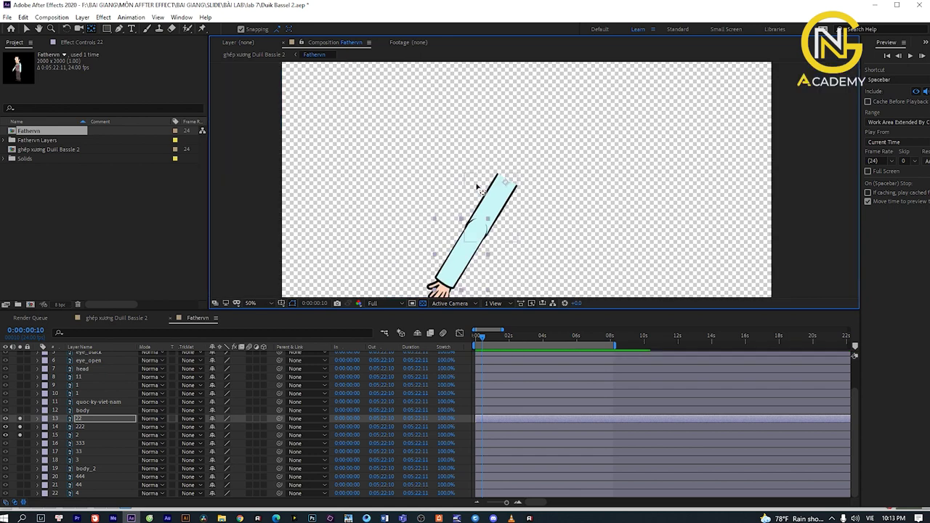
pyautogui.scroll(-2, 499, 197)
pyautogui.scroll(2, 520, 176)
pyautogui.scroll(1, 521, 176)
pyautogui.scroll(1, 508, 210)
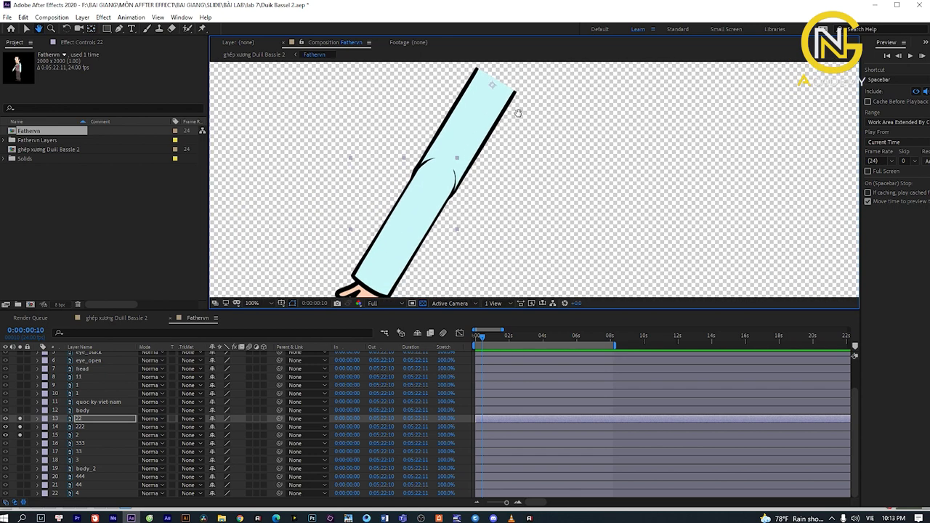
# Select the body layer and turn off Solo to show the full character.
pyautogui.hotkey('ctrl', 'Up')
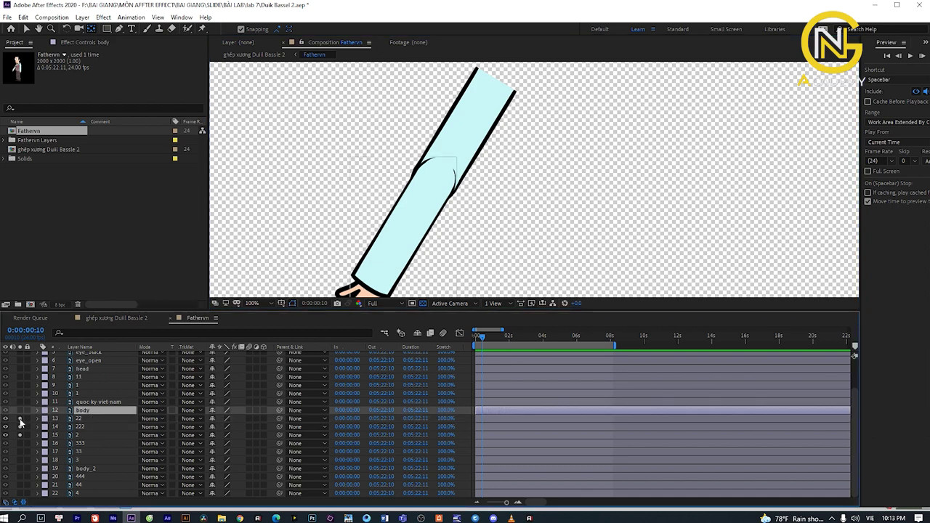
pyautogui.click(19, 434)
pyautogui.scroll(-2, 409, 182)
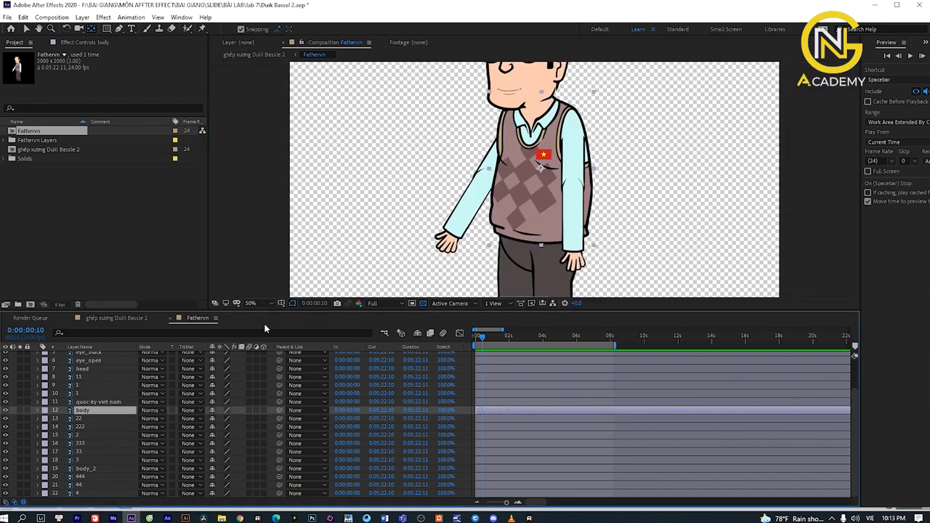
# Solo the hand layer and move its anchor point to the wrist.
pyautogui.hotkey('ctrl', 'Up')
pyautogui.hotkey('ctrl', 'Up')
pyautogui.click(20, 393)
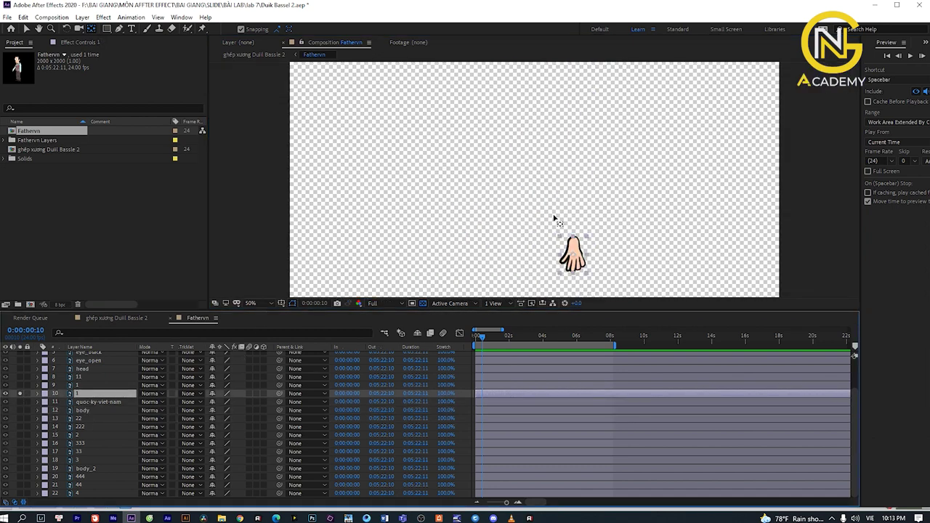
pyautogui.press('space')
pyautogui.scroll(4, 587, 265)
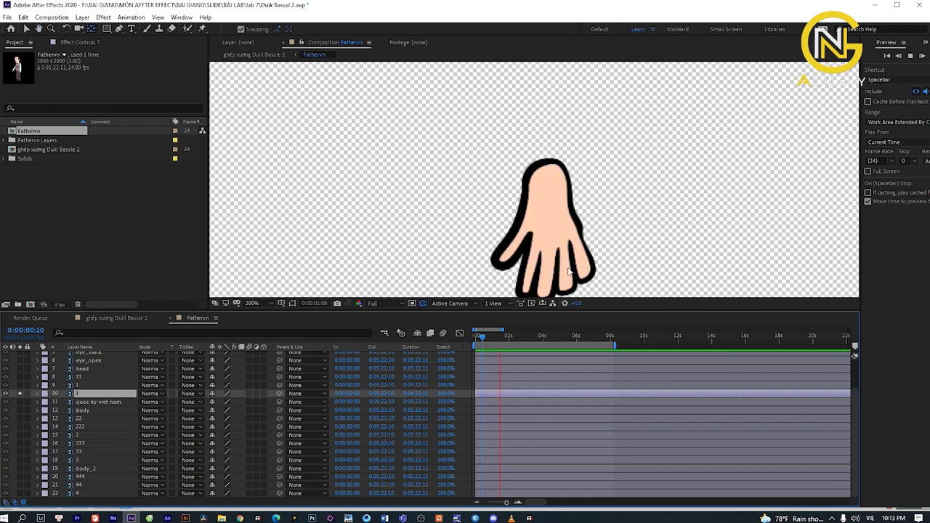
pyautogui.press('space')
pyautogui.click(543, 232)
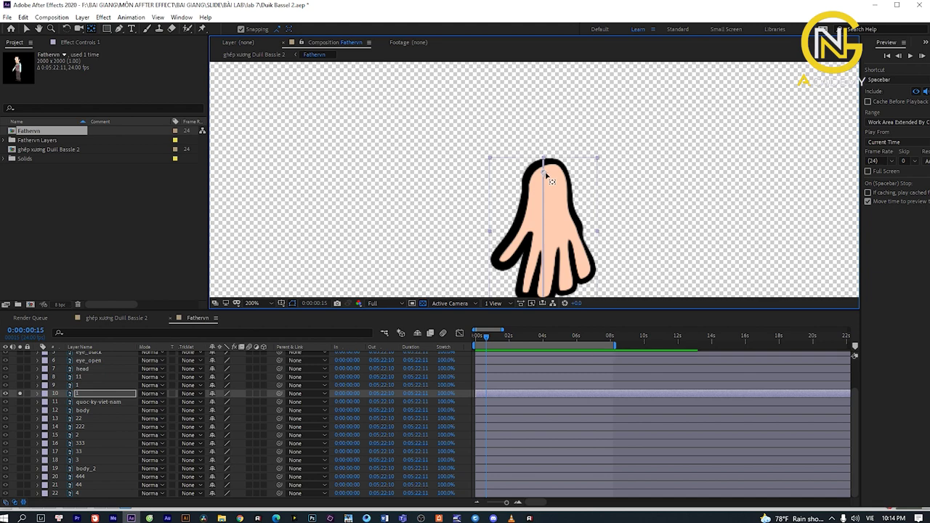
# Move layer 11's anchor point to the sleeve's rounded top, at the elbow.
pyautogui.click(79, 386)
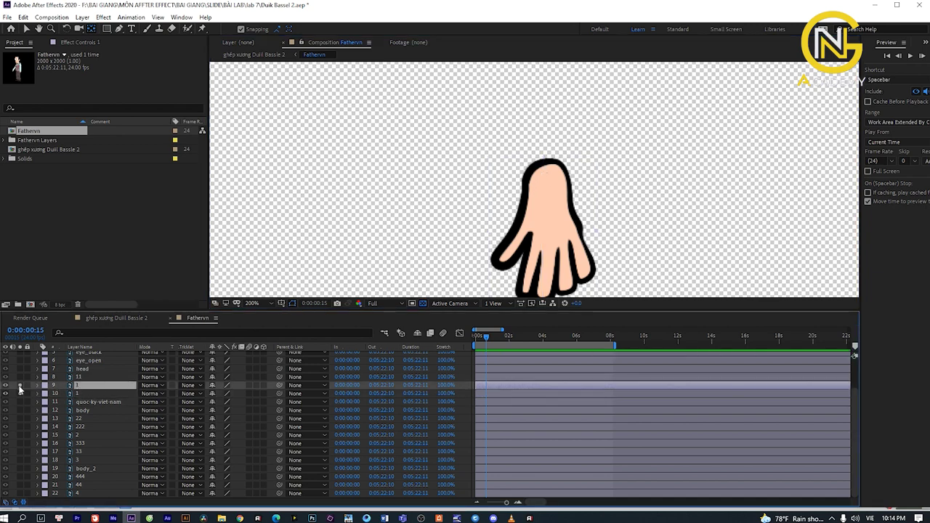
pyautogui.click(20, 393)
pyautogui.hotkey('ctrl', 'Up')
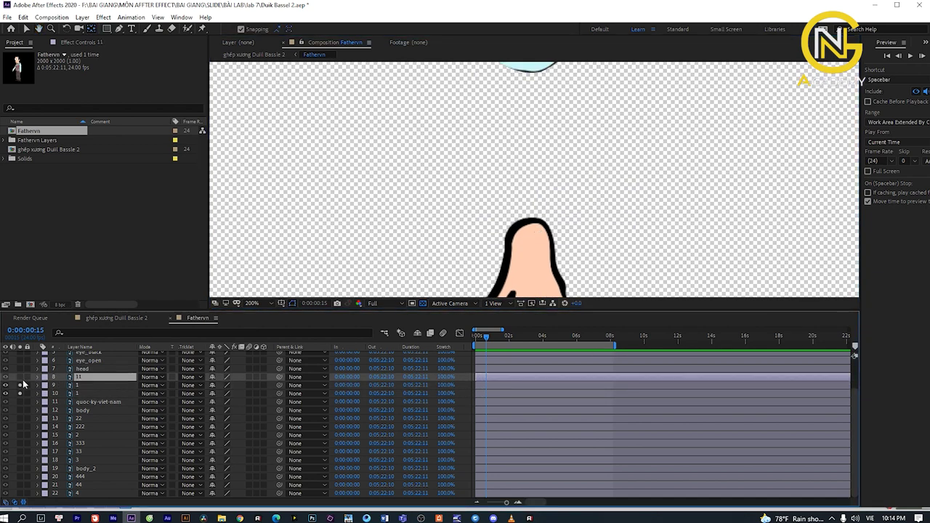
pyautogui.scroll(-4, 447, 222)
pyautogui.scroll(6, 516, 177)
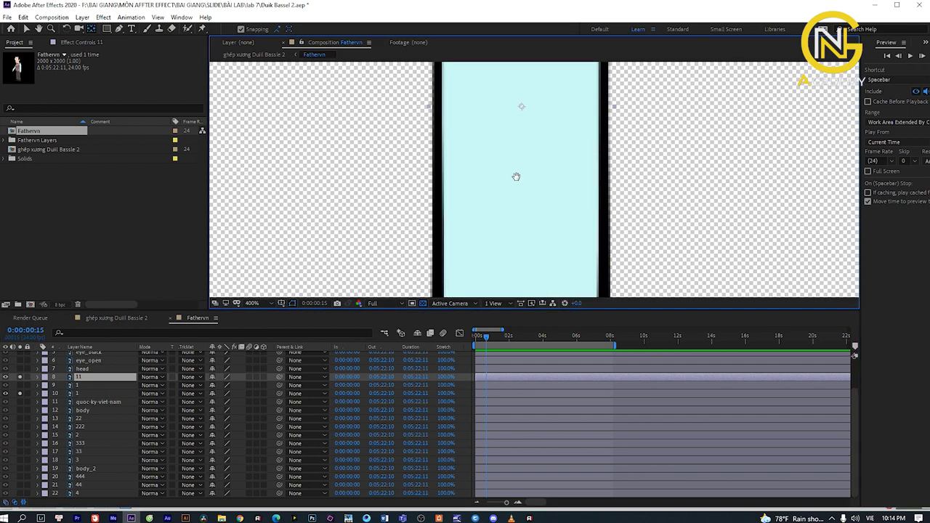
pyautogui.moveTo(516, 176); pyautogui.dragTo(499, 249)
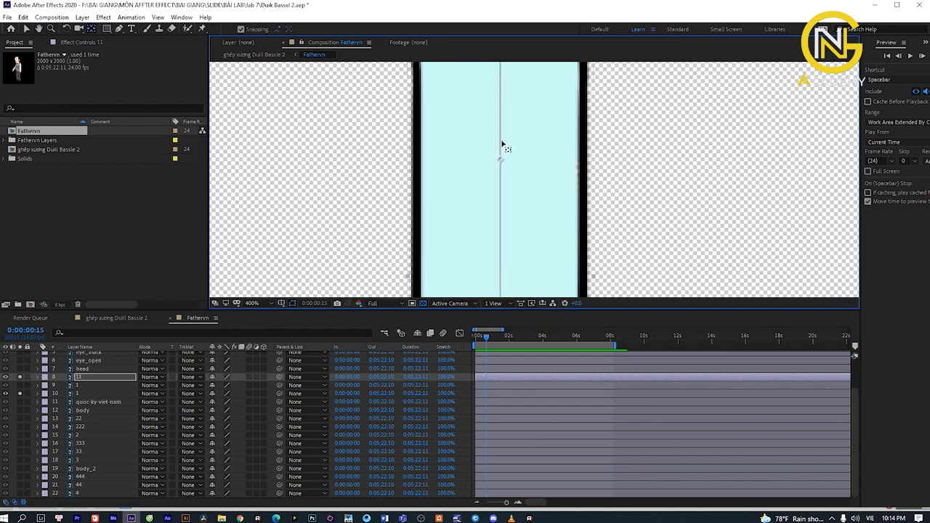
pyautogui.moveTo(501, 145); pyautogui.dragTo(508, 250)
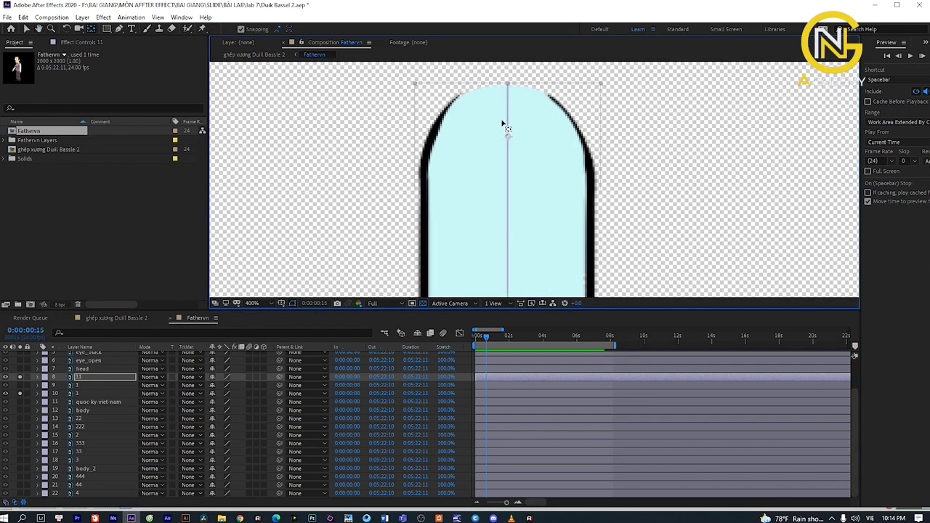
pyautogui.moveTo(502, 125); pyautogui.dragTo(501, 103)
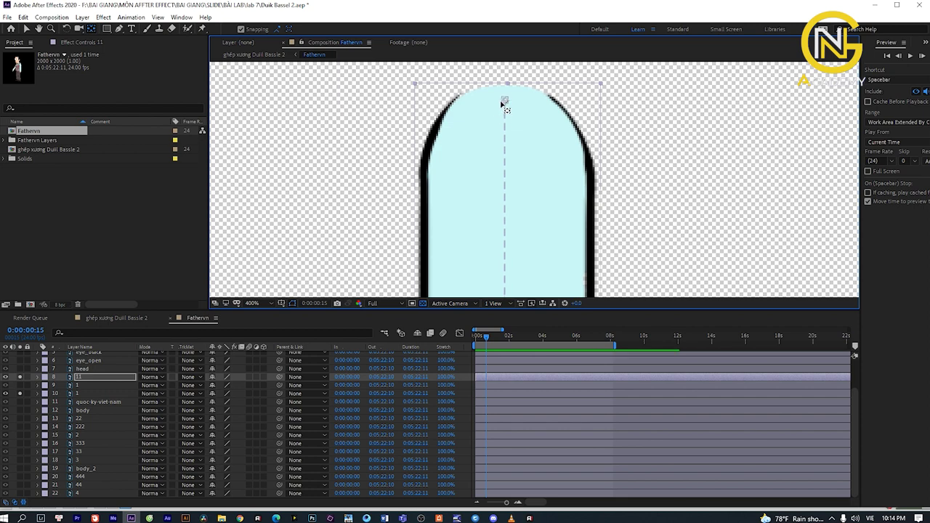
pyautogui.moveTo(503, 101); pyautogui.dragTo(503, 98)
pyautogui.press('/')
pyautogui.scroll(-2, 550, 131)
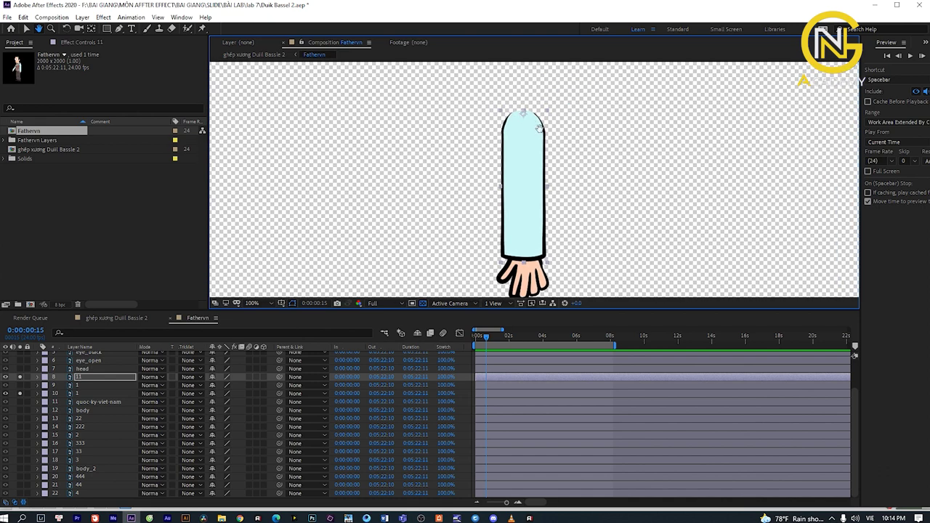
# Show the hand and upper arm with the sleeve to check the elbow, then solo the body.
pyautogui.click(20, 393)
pyautogui.click(20, 385)
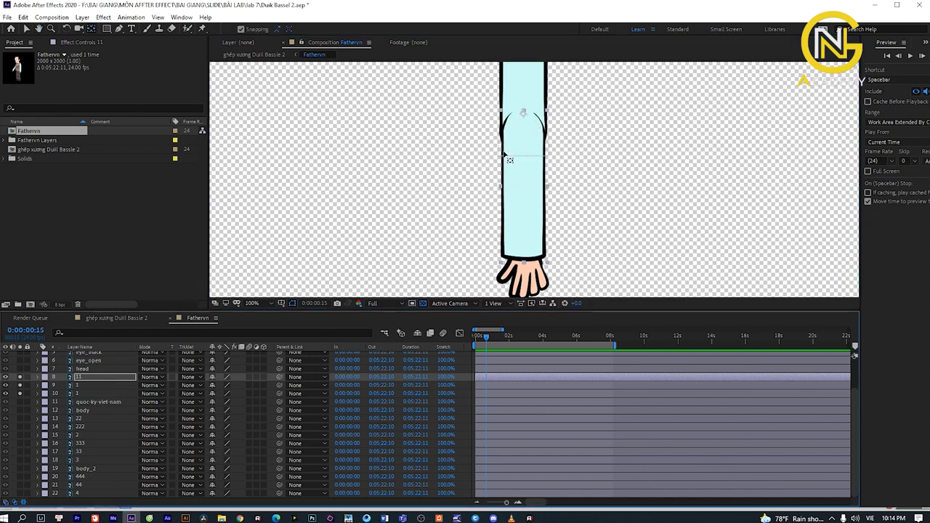
pyautogui.moveTo(509, 156)
pyautogui.mouseDown()
pyautogui.moveTo(511, 260)
pyautogui.moveTo(505, 167)
pyautogui.mouseUp()
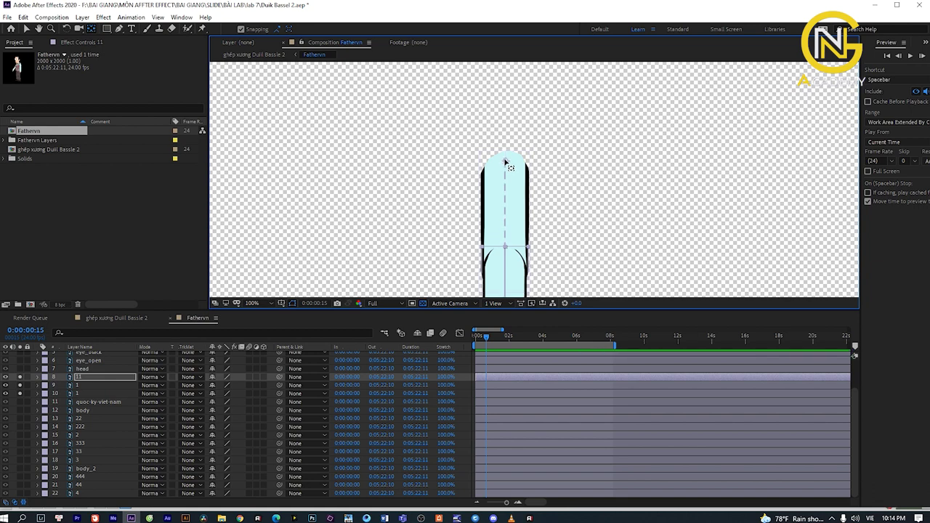
pyautogui.scroll(-4, 550, 146)
pyautogui.scroll(2, 550, 156)
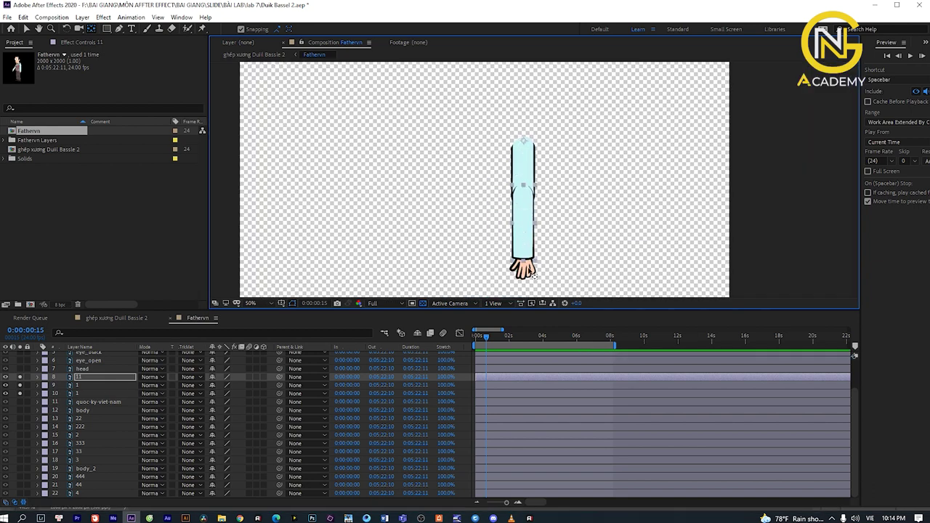
pyautogui.click(20, 377)
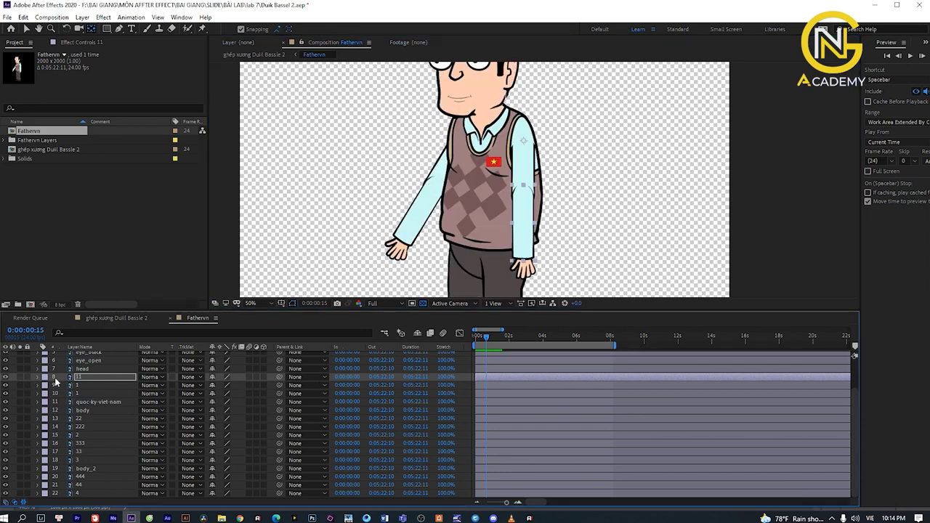
pyautogui.click(19, 409)
pyautogui.click(489, 167)
# Set the body layer's anchor point at the vest's bottom centre.
pyautogui.moveTo(490, 171); pyautogui.dragTo(492, 251)
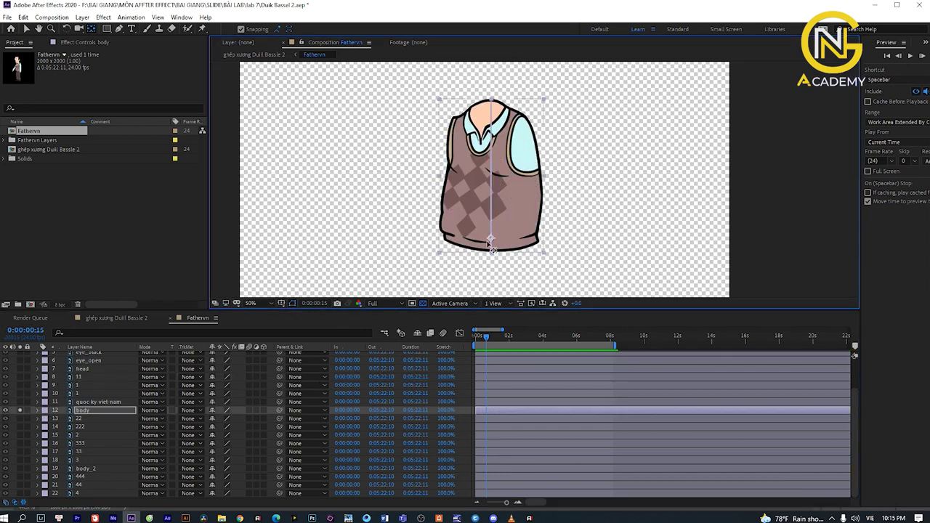
pyautogui.scroll(-3, 492, 247)
pyautogui.scroll(1, 491, 245)
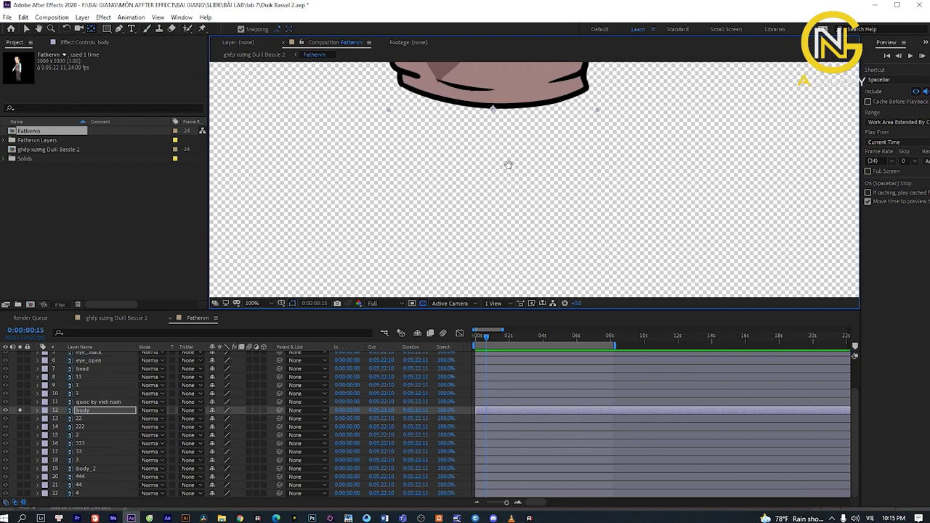
pyautogui.scroll(3, 506, 189)
pyautogui.press('y')
pyautogui.moveTo(500, 201); pyautogui.dragTo(501, 189)
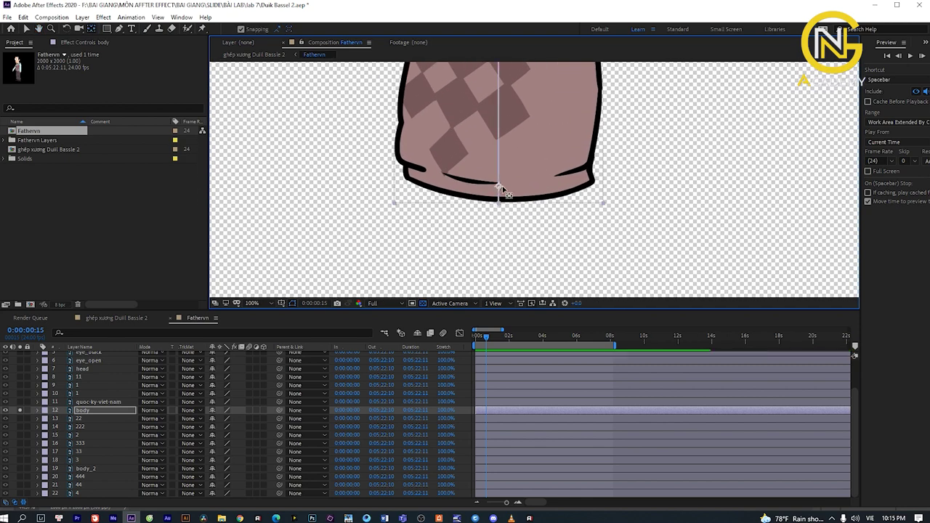
pyautogui.scroll(-3, 535, 208)
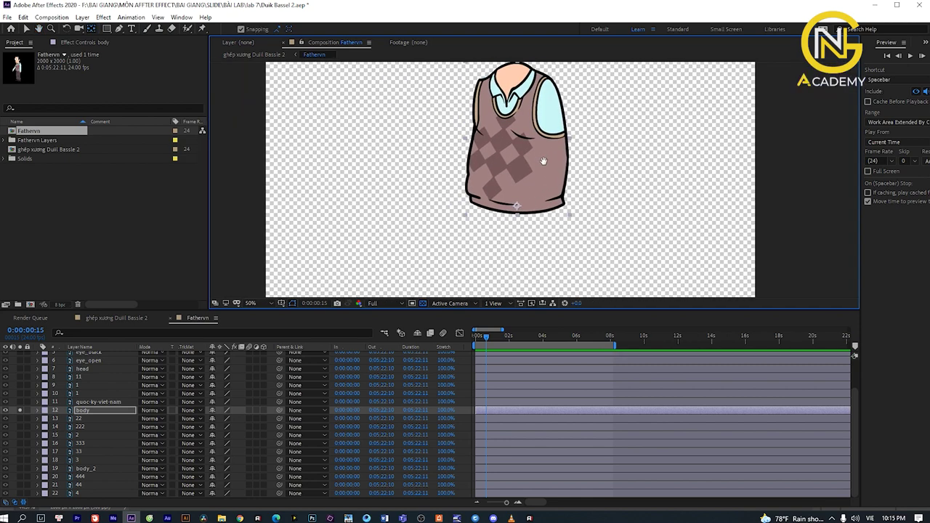
pyautogui.press('y')
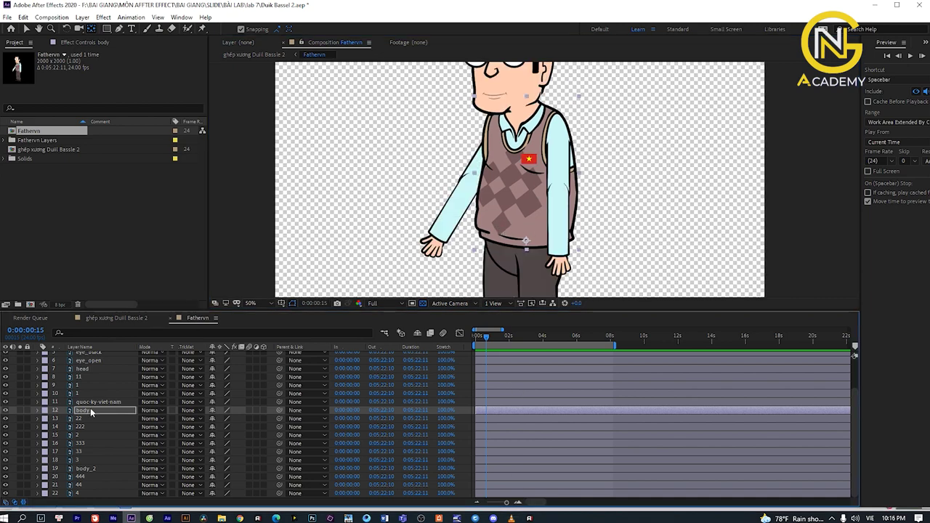
# Solo body_2 and set its anchor point at the circle's lower centre.
pyautogui.click(89, 468)
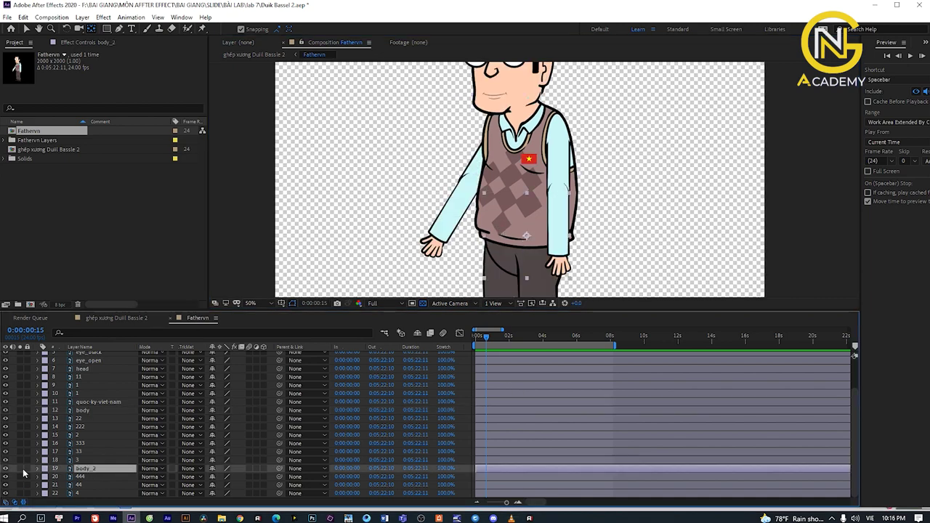
pyautogui.click(20, 468)
pyautogui.scroll(2, 521, 253)
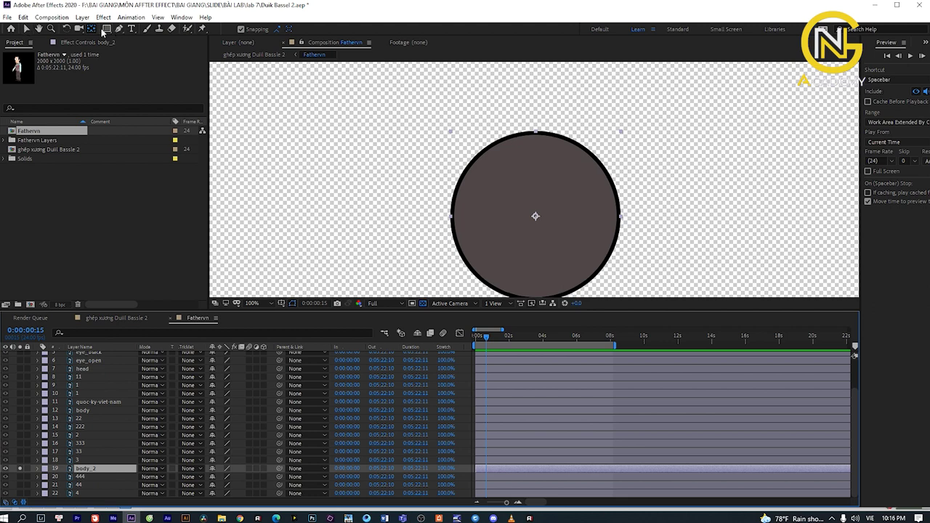
pyautogui.moveTo(535, 216); pyautogui.dragTo(535, 265)
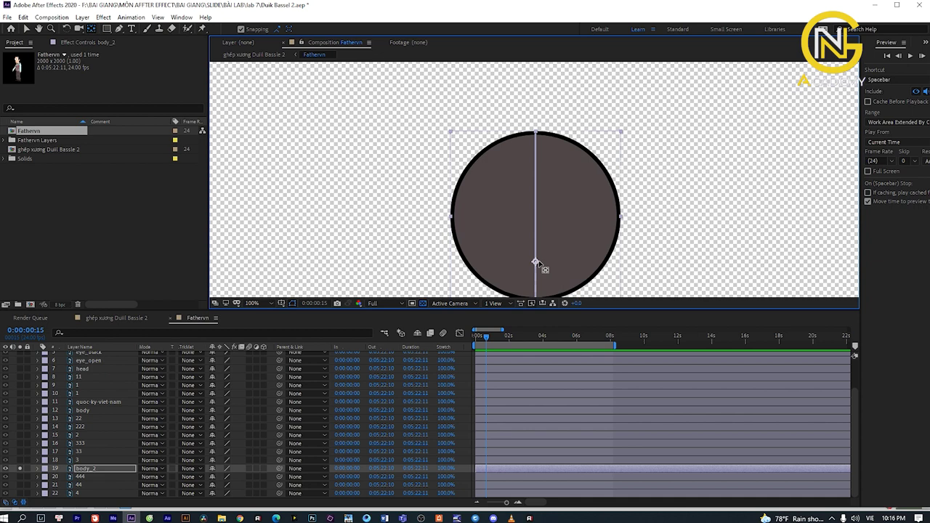
pyautogui.moveTo(536, 262); pyautogui.dragTo(535, 258)
# Zoom the viewer out and briefly check the rigging comp before returning to Fathervn.
pyautogui.press(',')
pyautogui.press(',')
pyautogui.press('.')
pyautogui.press('.')
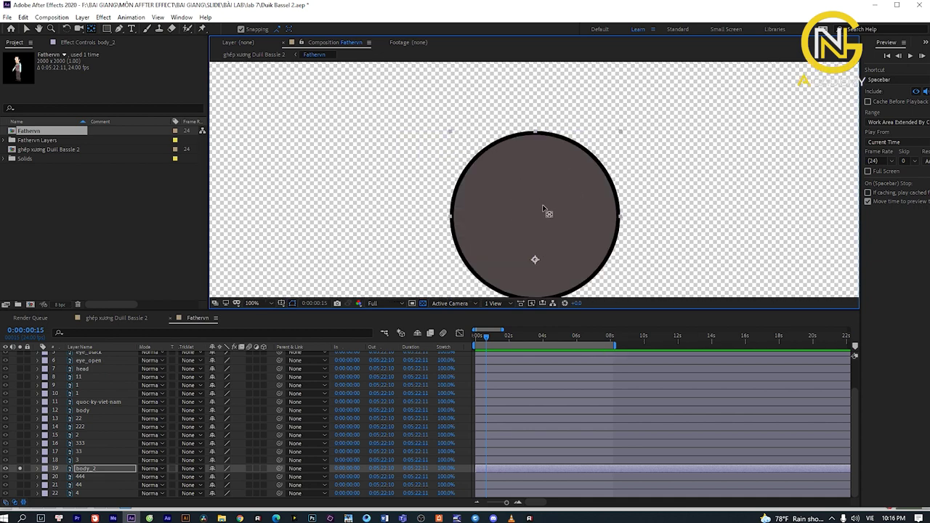
pyautogui.click(270, 55)
pyautogui.click(312, 56)
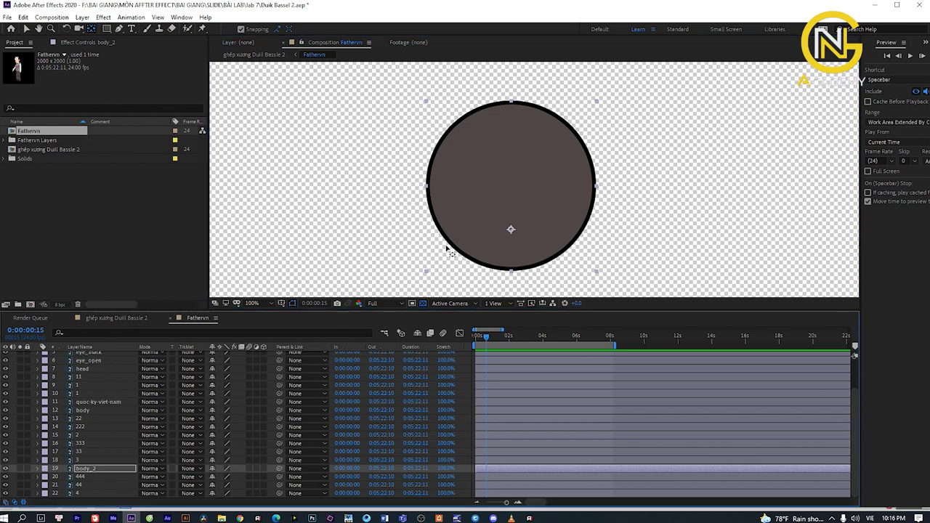
pyautogui.scroll(-1, 451, 252)
pyautogui.scroll(-1, 493, 223)
pyautogui.scroll(-2, 502, 192)
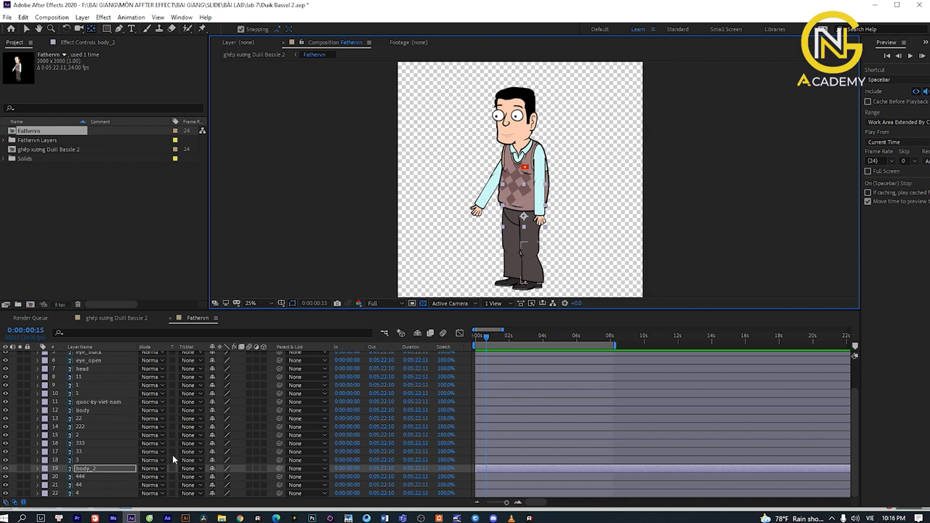
# Chain the leg layers: 4 to 44 to 444, and 3 to 33 to 333.
pyautogui.click(90, 493)
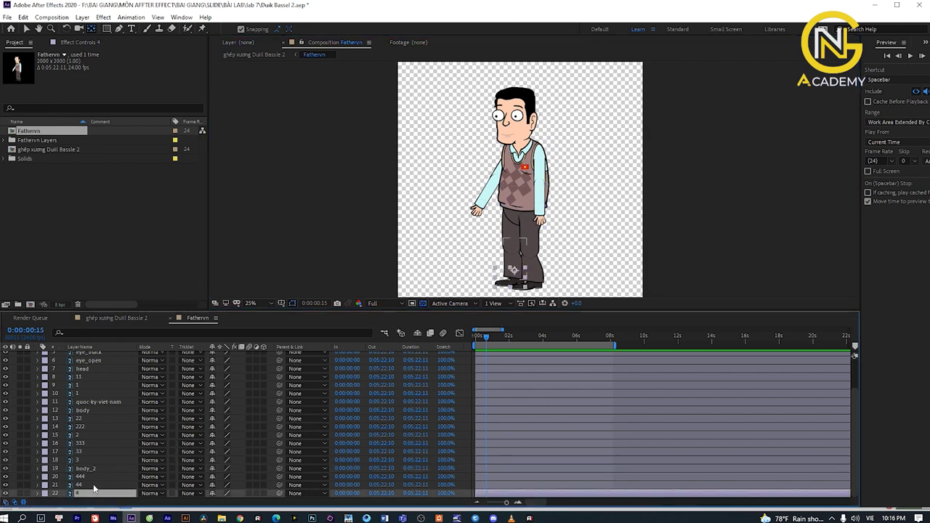
pyautogui.moveTo(281, 494); pyautogui.dragTo(90, 485)
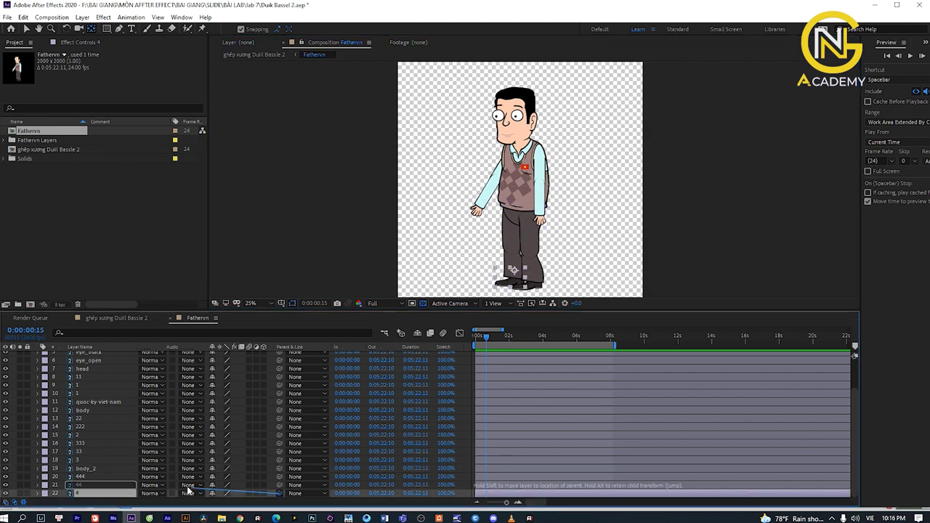
pyautogui.click(110, 485)
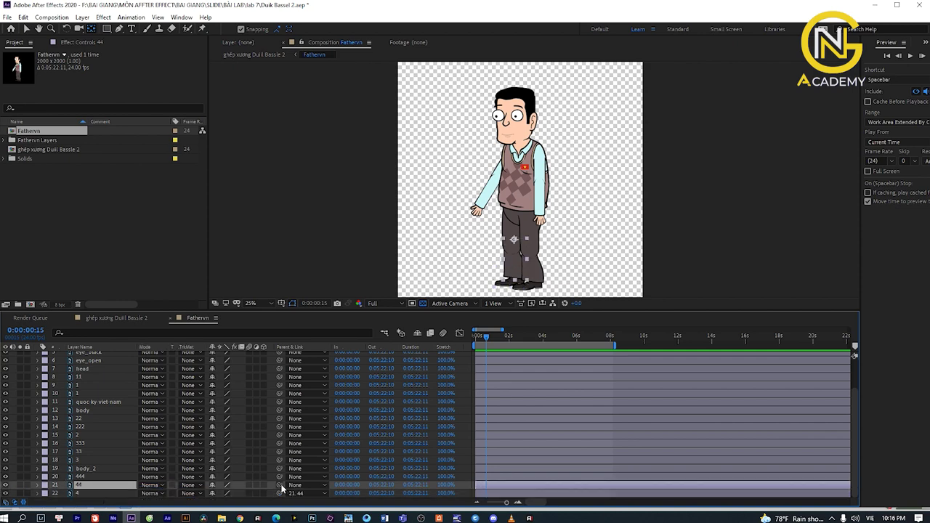
pyautogui.moveTo(279, 485); pyautogui.dragTo(100, 476)
pyautogui.moveTo(280, 460); pyautogui.dragTo(95, 452)
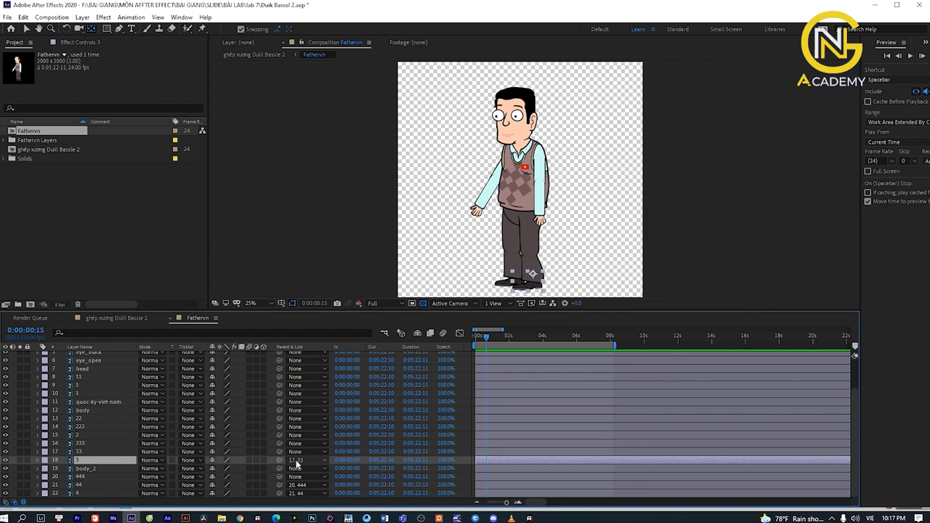
pyautogui.moveTo(278, 460); pyautogui.dragTo(109, 454)
pyautogui.click(101, 451)
pyautogui.moveTo(280, 452); pyautogui.dragTo(101, 445)
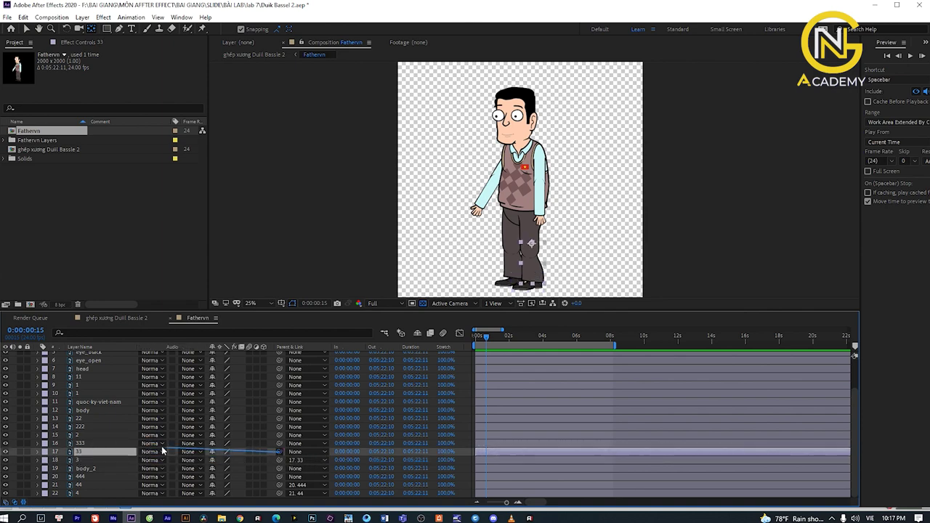
pyautogui.click(102, 445)
# Chain arm layers 2 to 22 to 222, and parent layer 1 to 11.
pyautogui.click(83, 435)
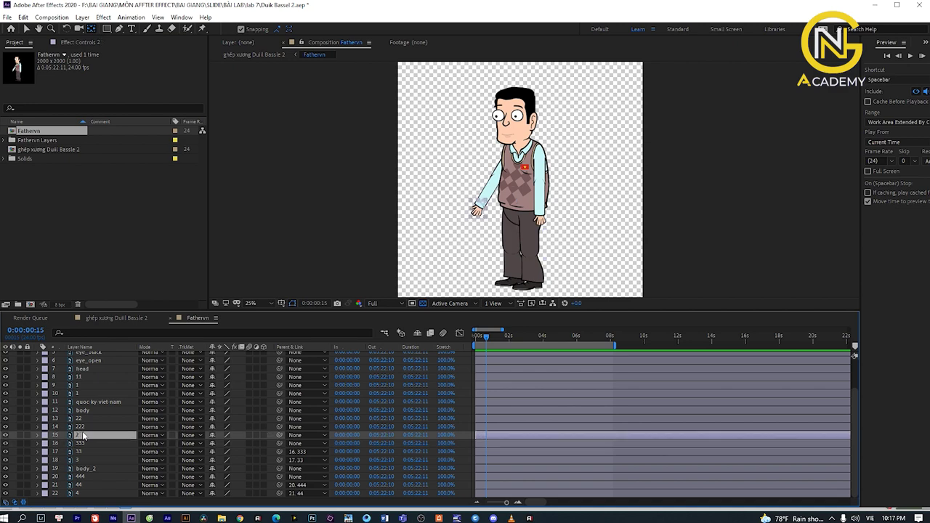
pyautogui.moveTo(280, 435); pyautogui.dragTo(102, 422)
pyautogui.click(93, 420)
pyautogui.moveTo(279, 418); pyautogui.dragTo(115, 430)
pyautogui.click(93, 394)
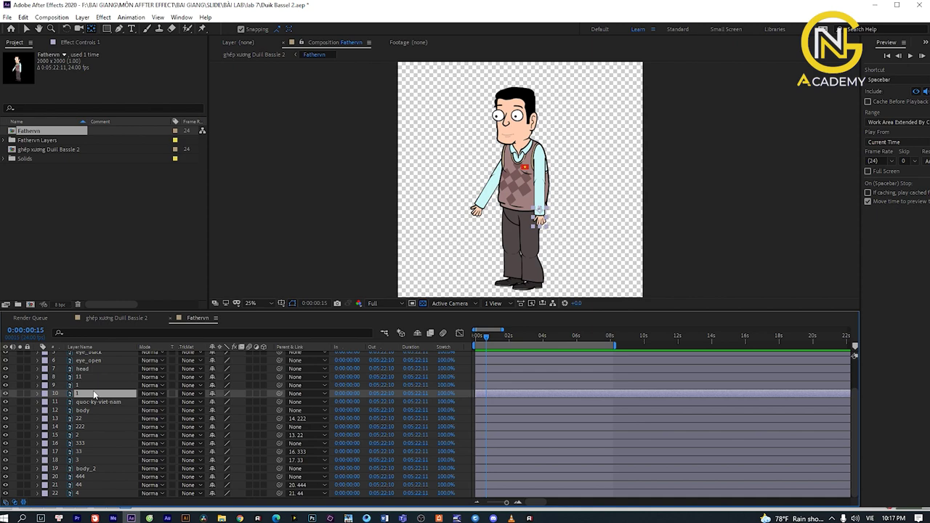
pyautogui.press('Return')
pyautogui.moveTo(278, 393); pyautogui.dragTo(113, 377)
# Identify layer 9's arm piece by toggling its visibility, then rename it 111.
pyautogui.click(99, 375)
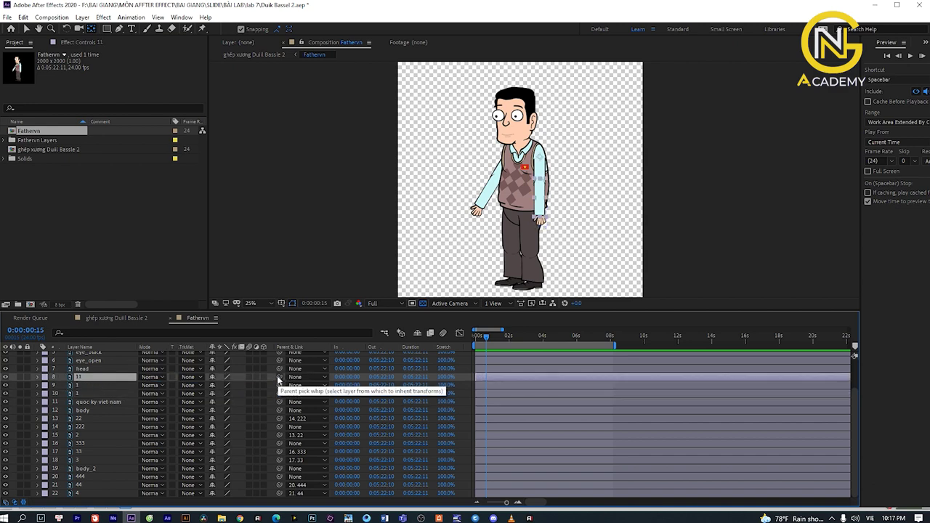
pyautogui.click(93, 386)
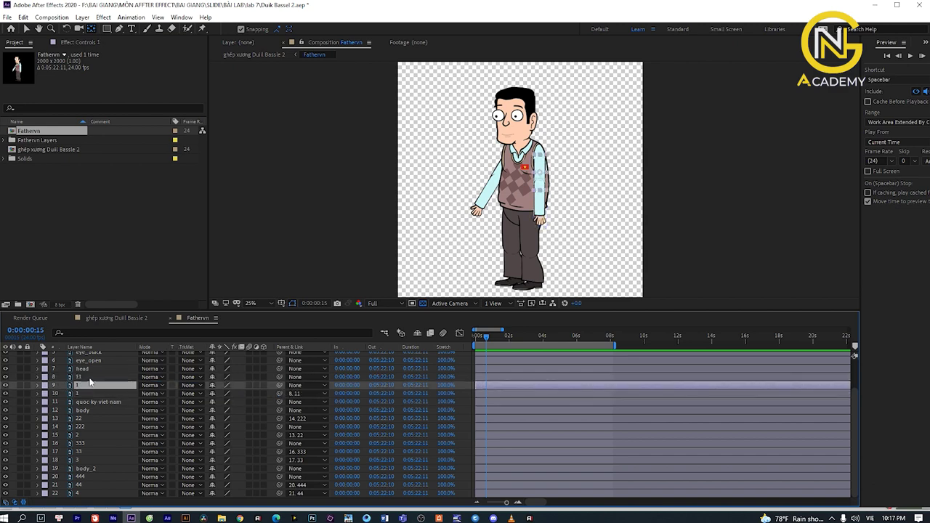
pyautogui.click(90, 377)
pyautogui.click(91, 385)
pyautogui.scroll(2, 554, 172)
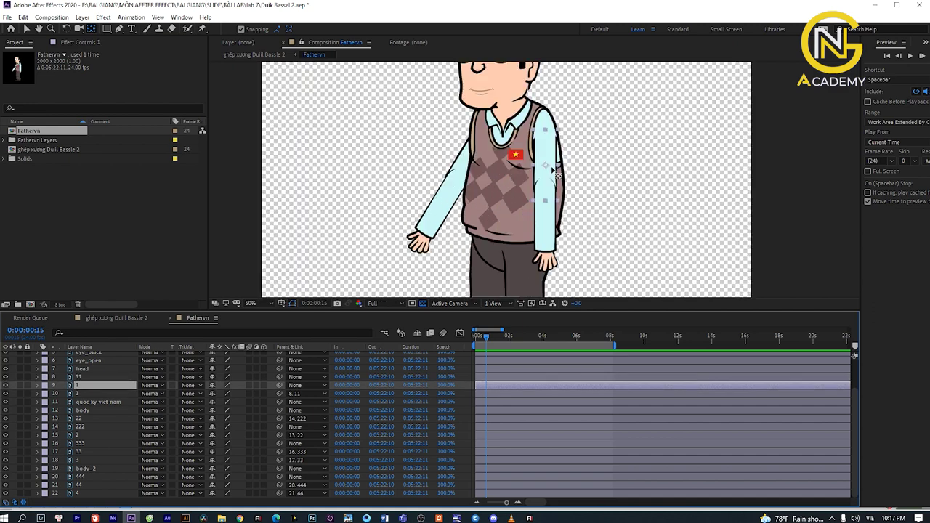
pyautogui.click(5, 386)
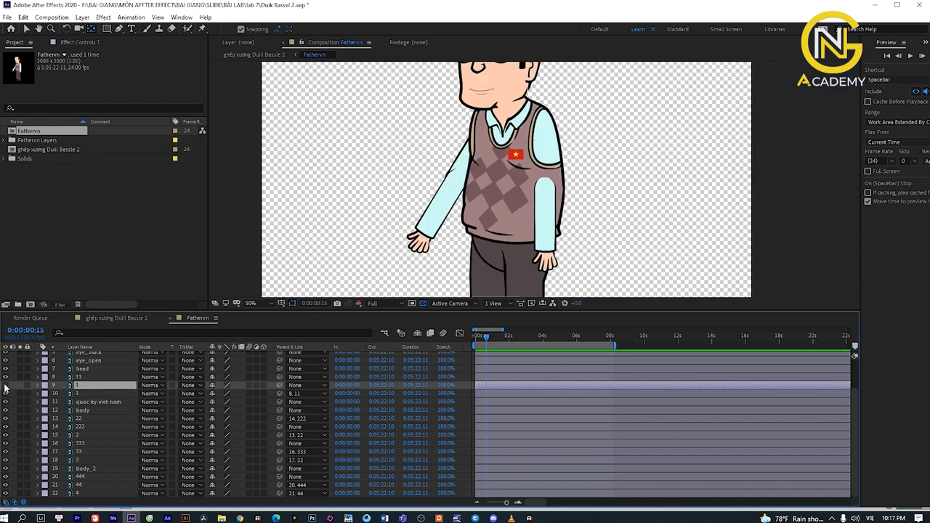
pyautogui.click(6, 386)
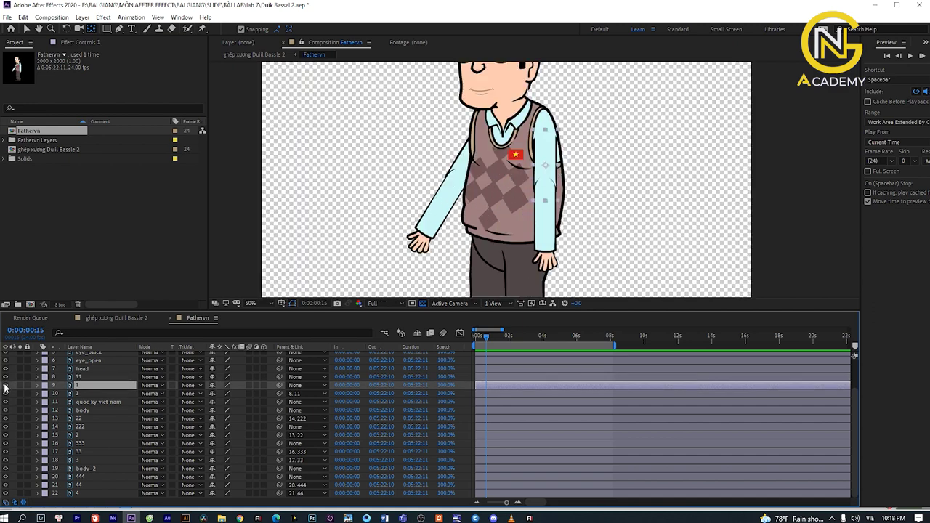
pyautogui.rightClick(90, 387)
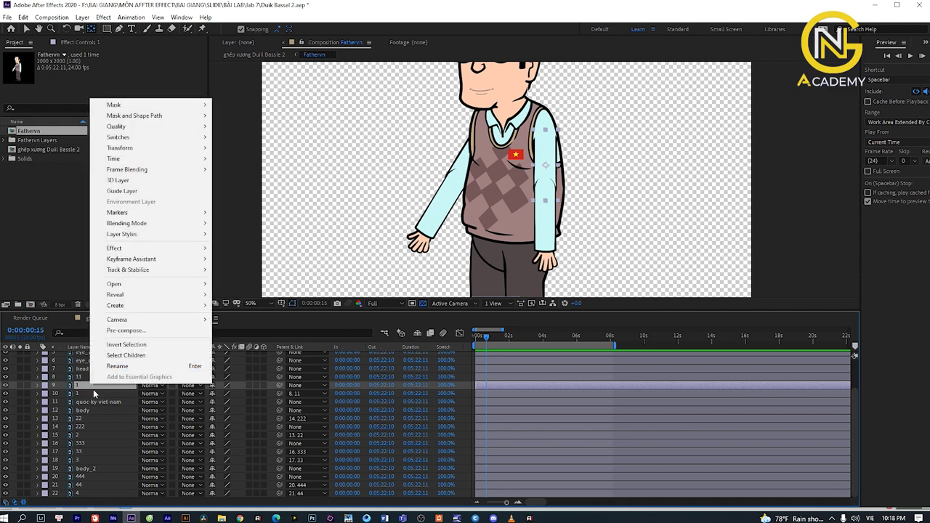
pyautogui.click(118, 365)
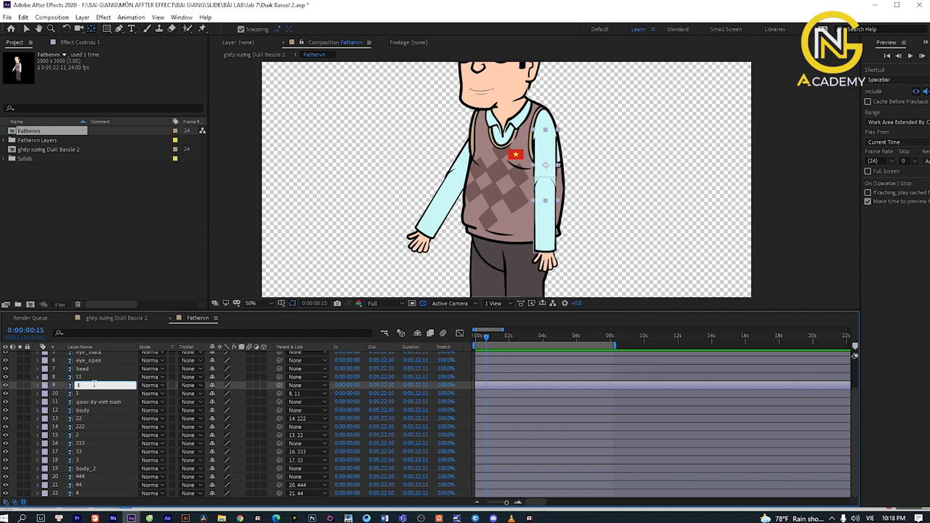
pyautogui.click(103, 369)
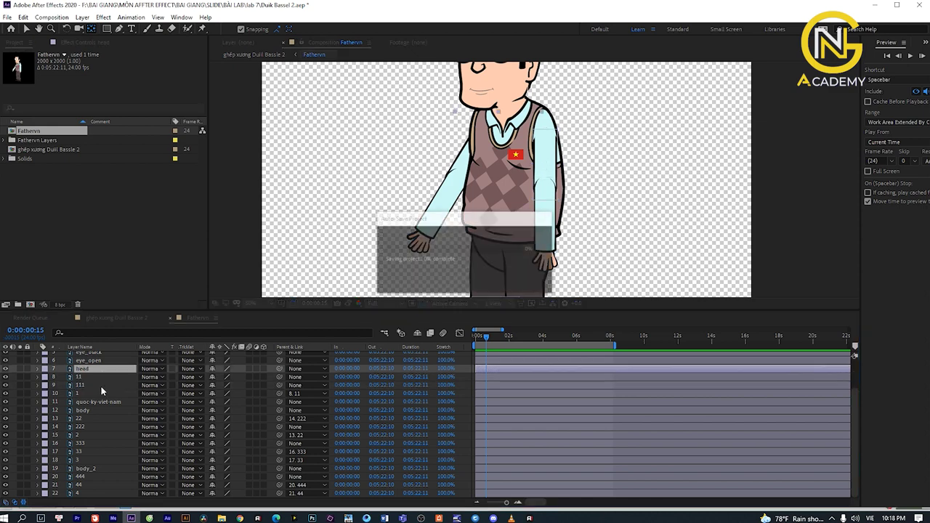
# Check layer 11's piece, then re-link layers 1 and 11 so 11 is parented to 111.
pyautogui.click(84, 385)
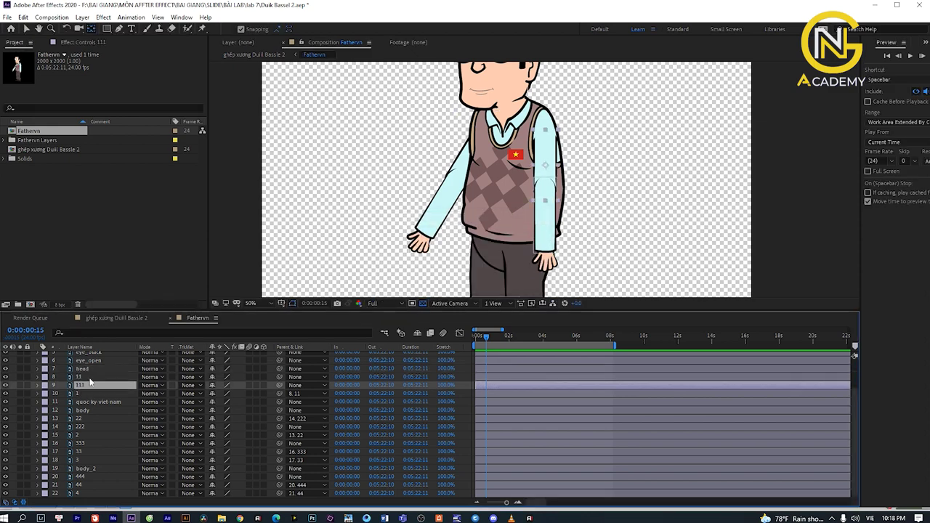
pyautogui.click(89, 378)
pyautogui.click(5, 376)
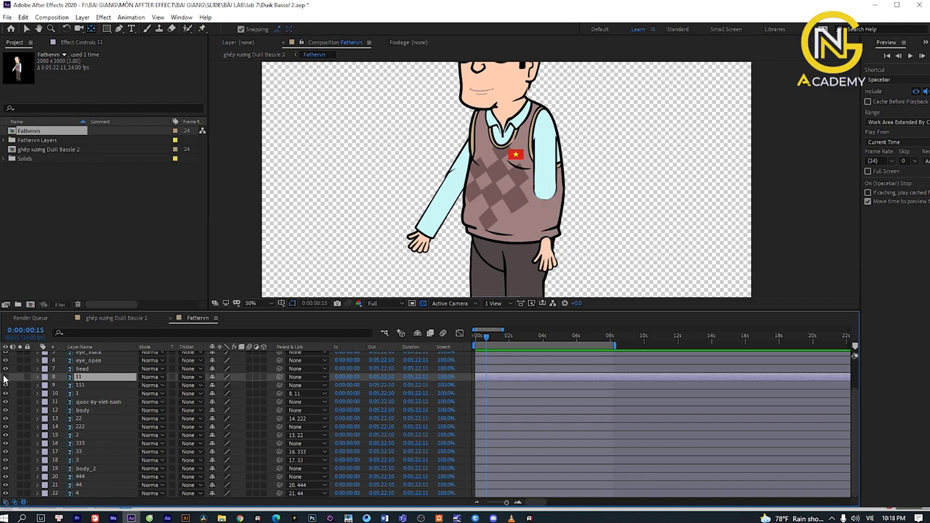
pyautogui.click(5, 376)
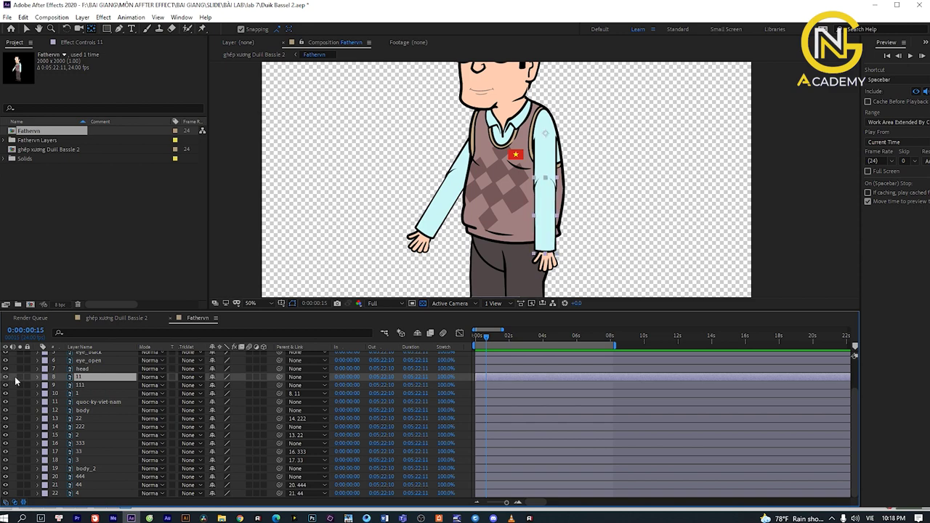
pyautogui.click(81, 393)
pyautogui.moveTo(279, 393); pyautogui.dragTo(90, 389)
pyautogui.click(99, 377)
pyautogui.moveTo(280, 381); pyautogui.dragTo(121, 385)
pyautogui.scroll(2, 114, 390)
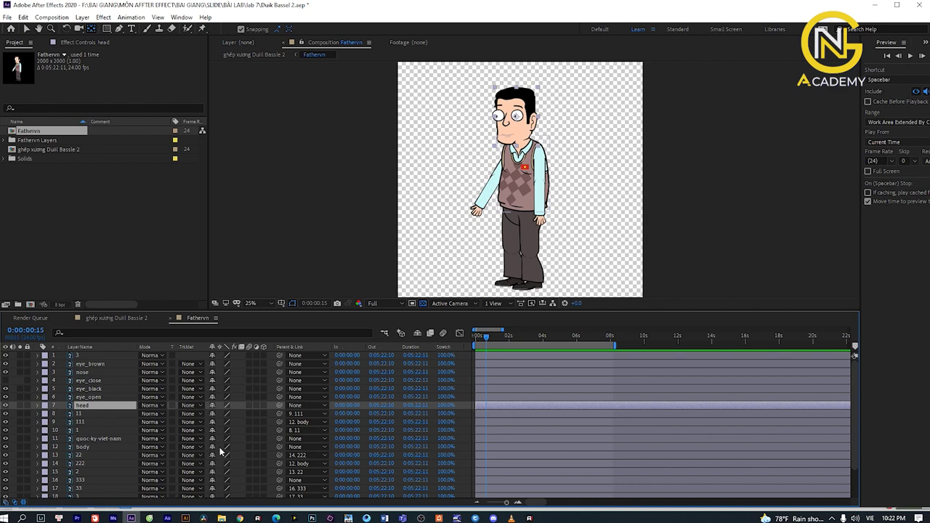
# Select leg layers 444 and 333 after briefly soloing body_2 and the legs to check them.
pyautogui.scroll(-2, 84, 416)
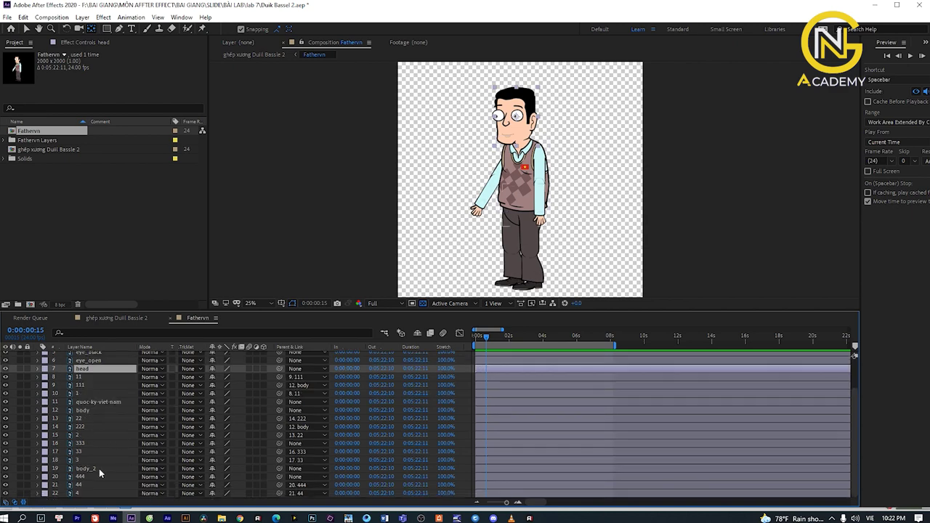
pyautogui.click(98, 469)
pyautogui.click(20, 469)
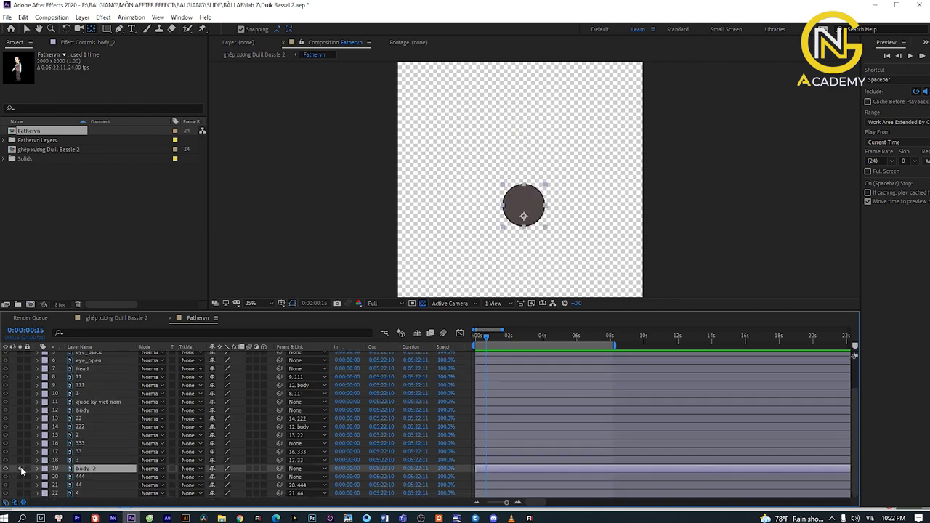
pyautogui.click(20, 468)
pyautogui.click(87, 477)
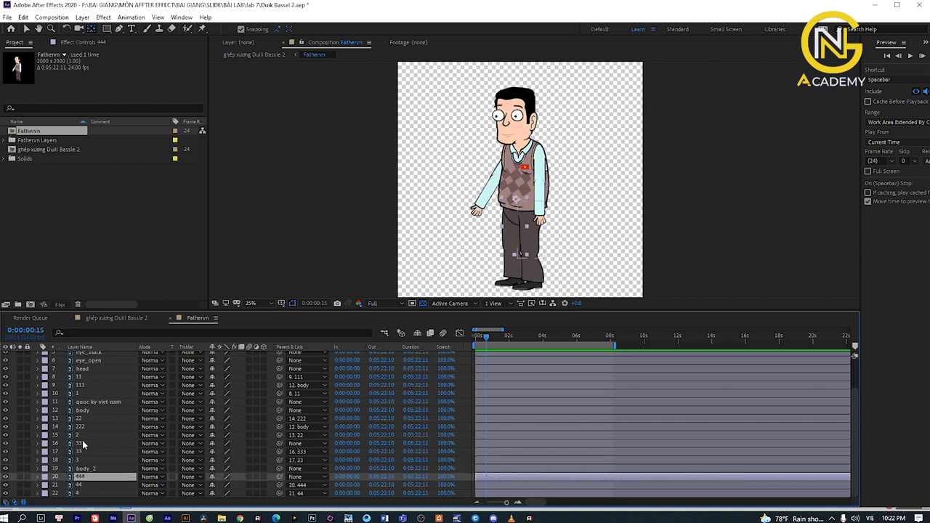
pyautogui.keyDown('ctrl'); pyautogui.click(82, 439); pyautogui.keyUp('ctrl')
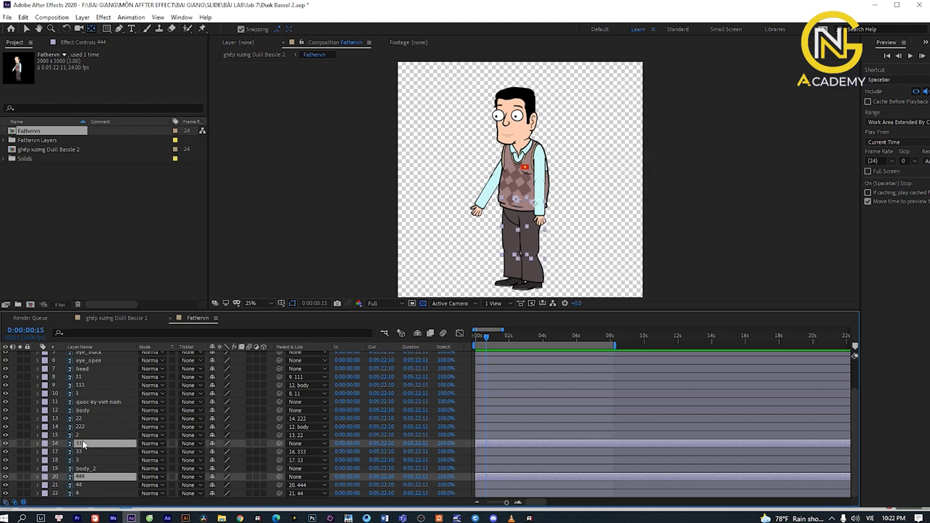
pyautogui.click(20, 442)
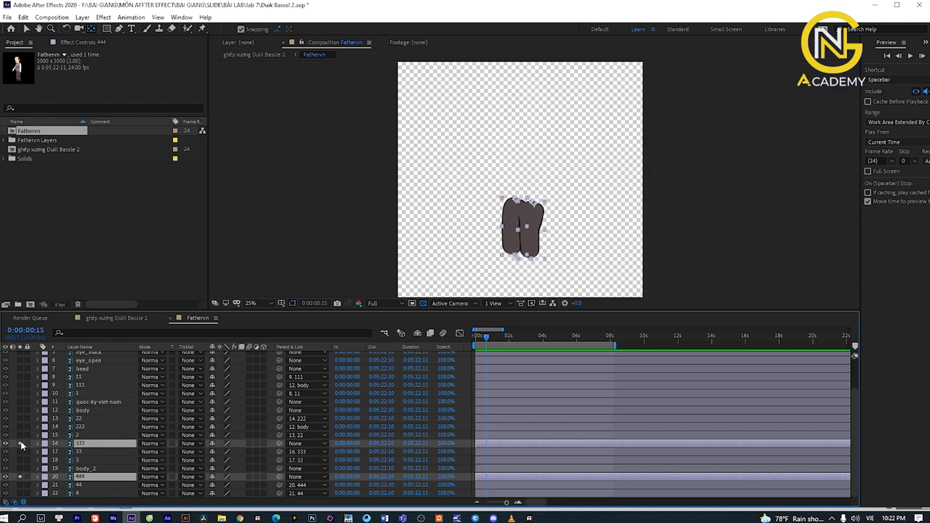
pyautogui.click(20, 441)
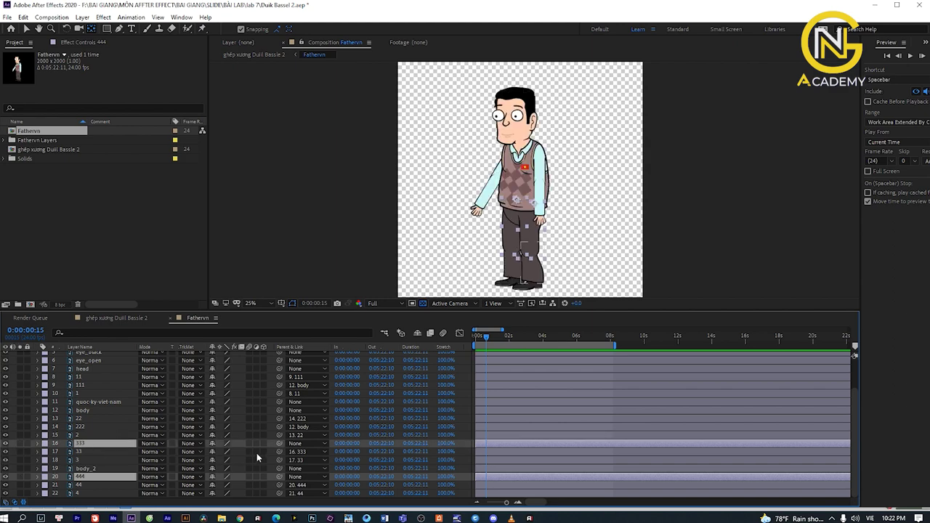
# Parent 333 and 444 to body_2, then move body_2 and body to test the links.
pyautogui.moveTo(279, 443); pyautogui.dragTo(95, 471)
pyautogui.click(93, 468)
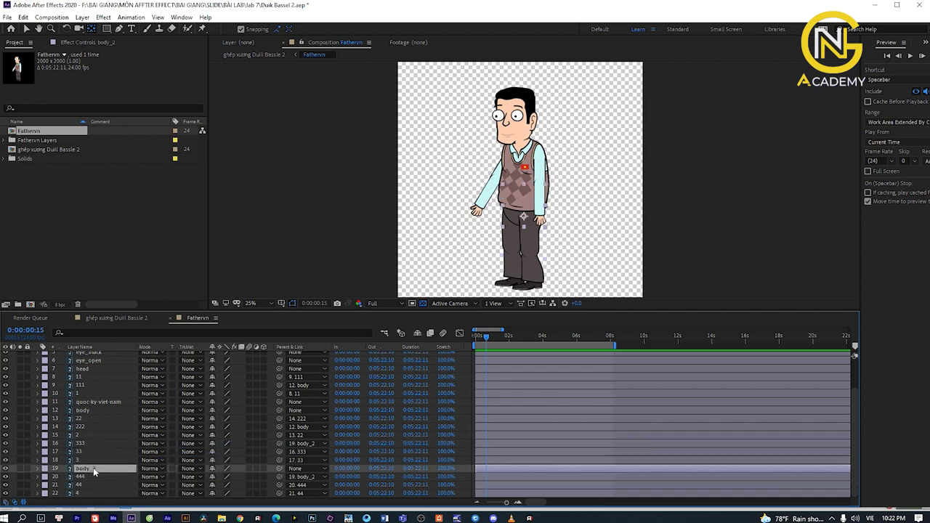
pyautogui.click(26, 29)
pyautogui.moveTo(503, 218)
pyautogui.mouseDown()
pyautogui.moveTo(456, 218)
pyautogui.moveTo(523, 215)
pyautogui.mouseUp()
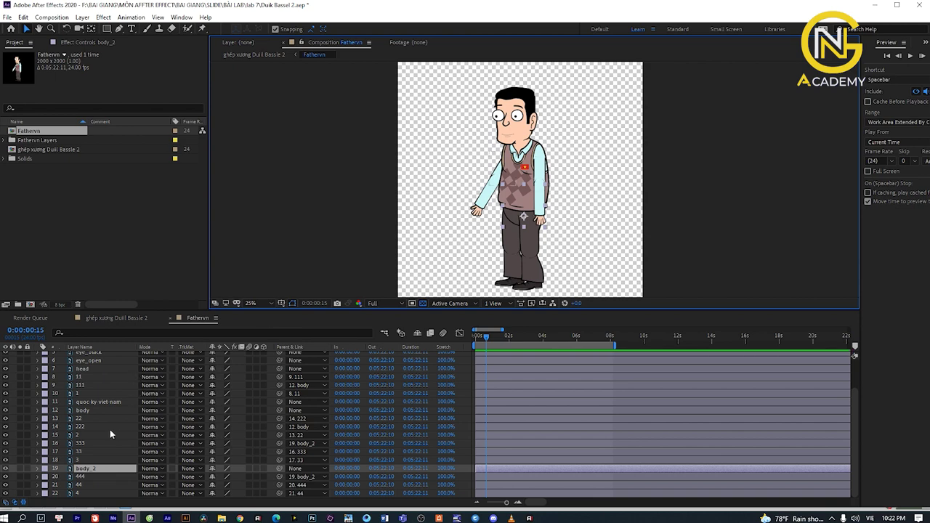
pyautogui.click(90, 410)
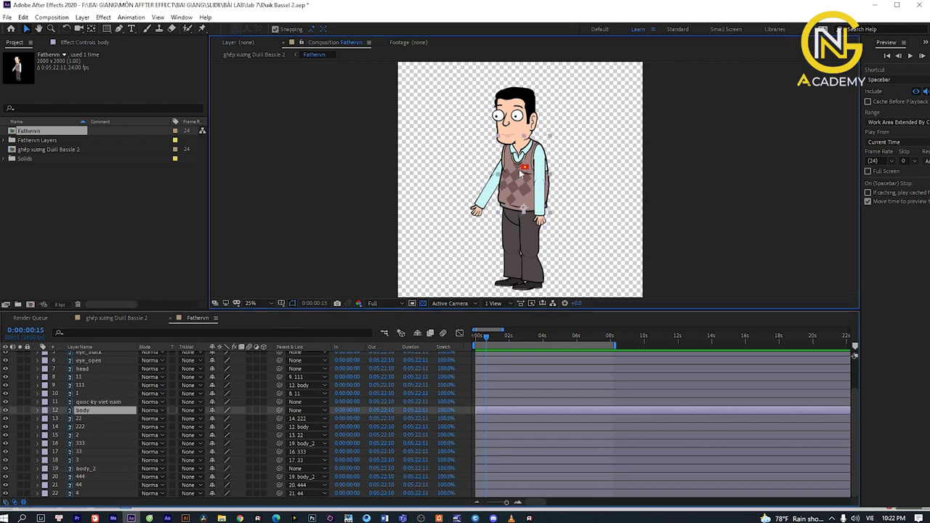
pyautogui.moveTo(521, 178)
pyautogui.mouseDown()
pyautogui.moveTo(476, 175)
pyautogui.moveTo(467, 183)
pyautogui.moveTo(494, 172)
pyautogui.mouseUp()
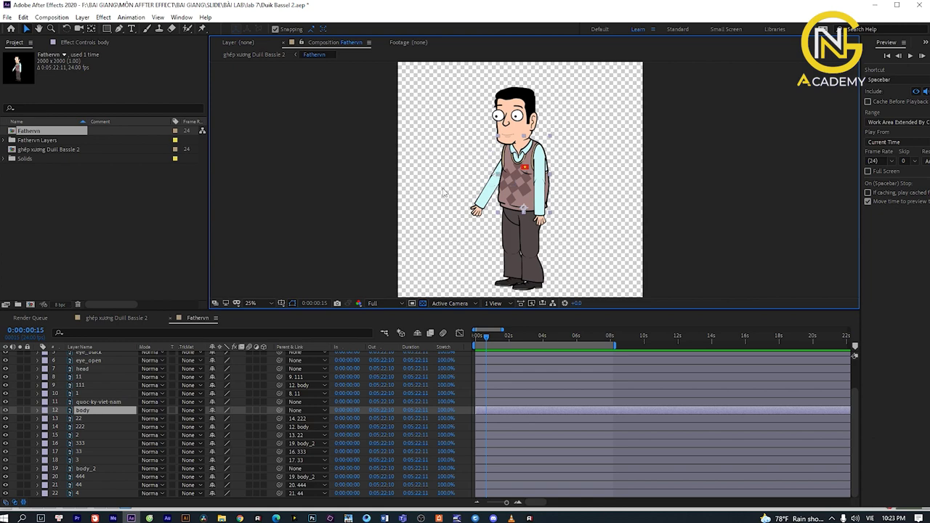
pyautogui.click(91, 369)
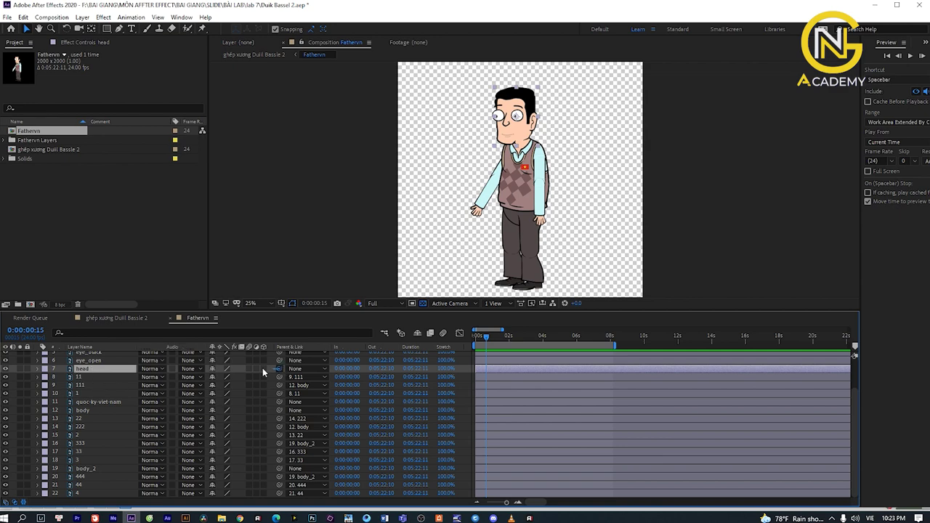
# Pick-whip head to 12. body, then the six face layers (3 through eye_open) to head.
pyautogui.moveTo(279, 368); pyautogui.dragTo(96, 409)
pyautogui.scroll(2, 96, 409)
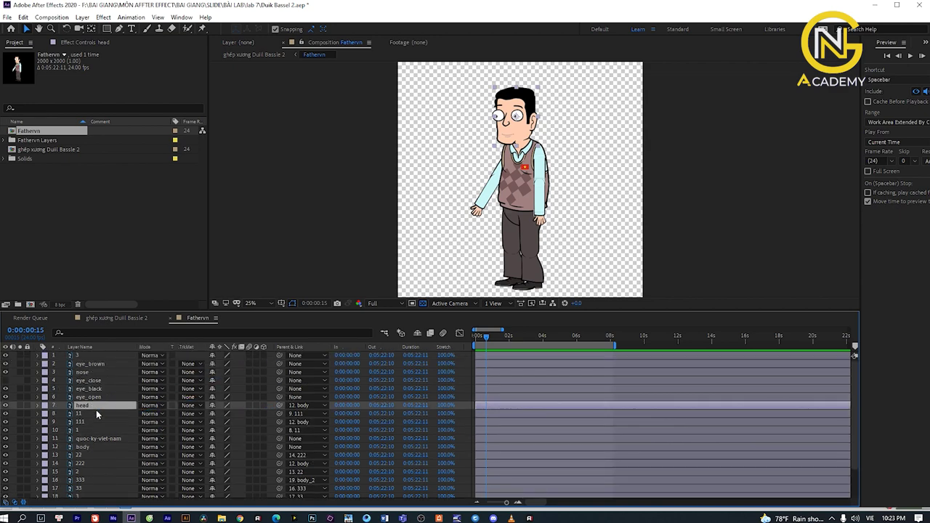
pyautogui.click(96, 397)
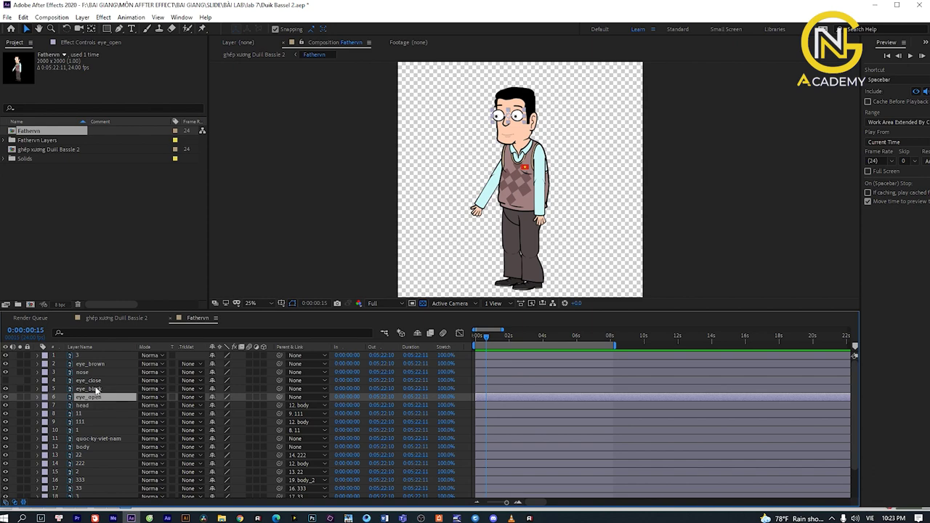
pyautogui.click(96, 390)
pyautogui.click(96, 397)
pyautogui.keyDown('ctrl'); pyautogui.click(98, 389); pyautogui.keyUp('ctrl')
pyautogui.keyDown('ctrl'); pyautogui.click(96, 380); pyautogui.keyUp('ctrl')
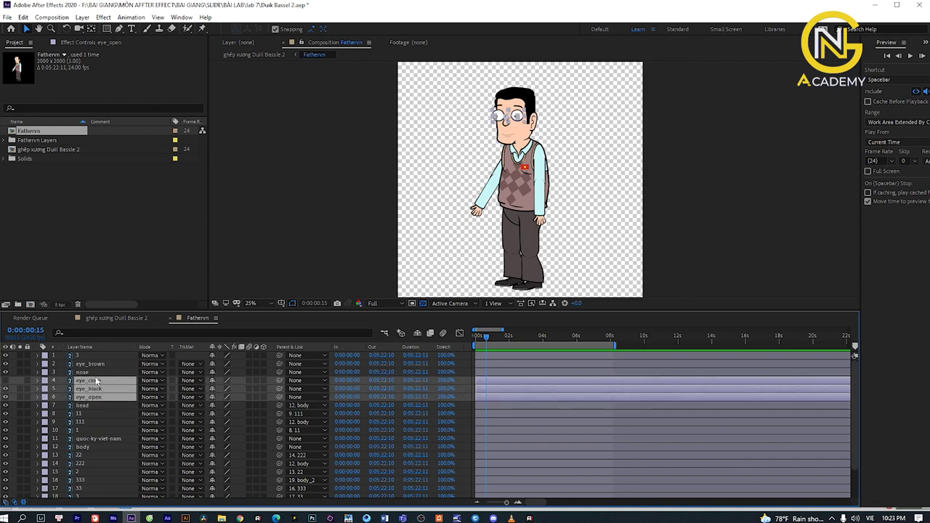
pyautogui.keyDown('ctrl'); pyautogui.click(94, 372); pyautogui.keyUp('ctrl')
pyautogui.keyDown('ctrl'); pyautogui.click(96, 363); pyautogui.keyUp('ctrl')
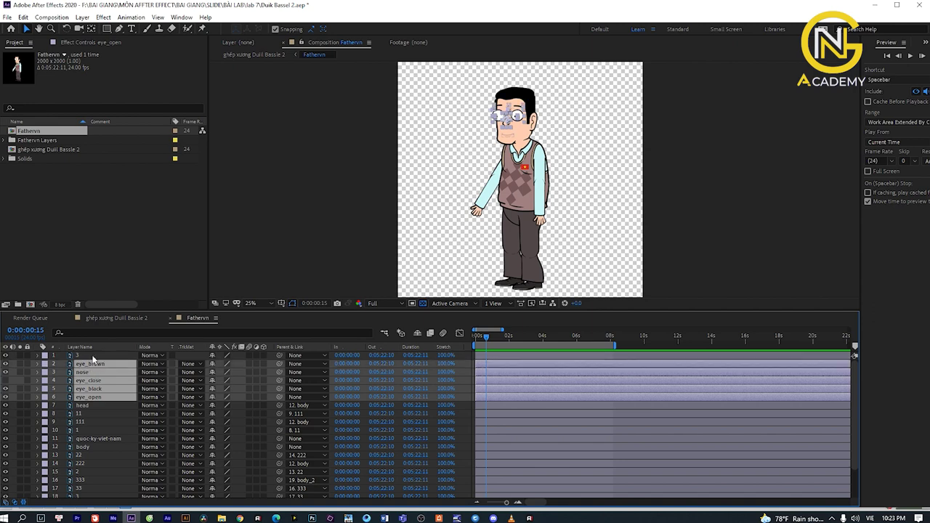
pyautogui.keyDown('ctrl'); pyautogui.click(93, 356); pyautogui.keyUp('ctrl')
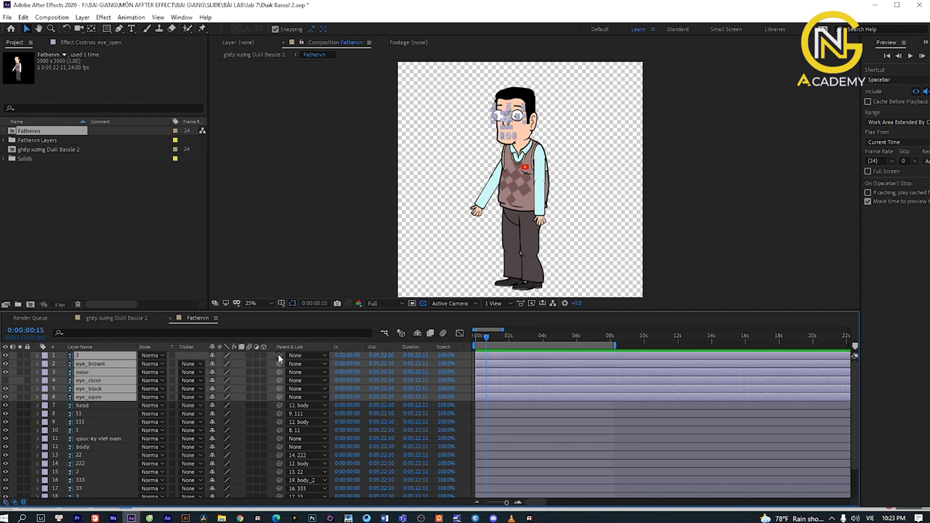
pyautogui.moveTo(279, 355)
pyautogui.mouseDown()
pyautogui.moveTo(98, 398)
pyautogui.moveTo(95, 407)
pyautogui.mouseUp()
pyautogui.click(95, 405)
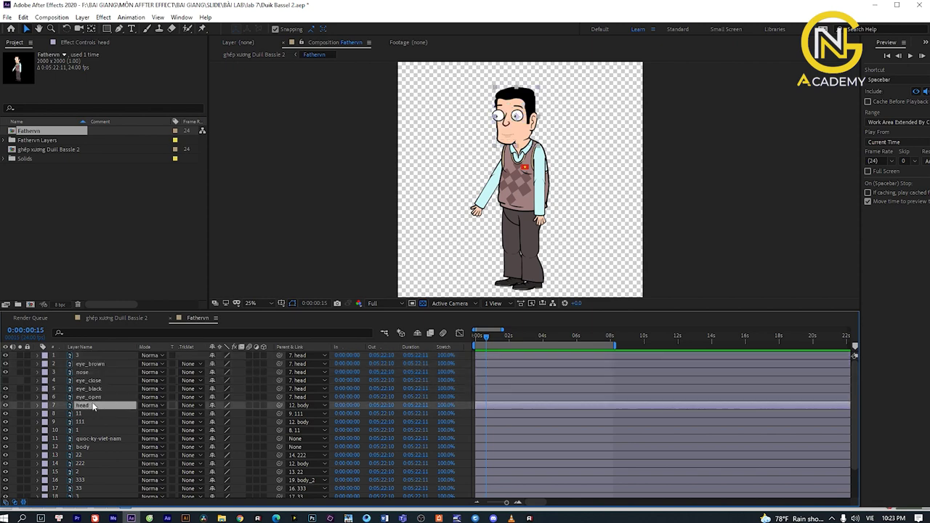
# Pre-compose layers 1–7, the head and its face layers, into a comp named 'head'.
pyautogui.keyDown('shift'); pyautogui.click(91, 355); pyautogui.keyUp('shift')
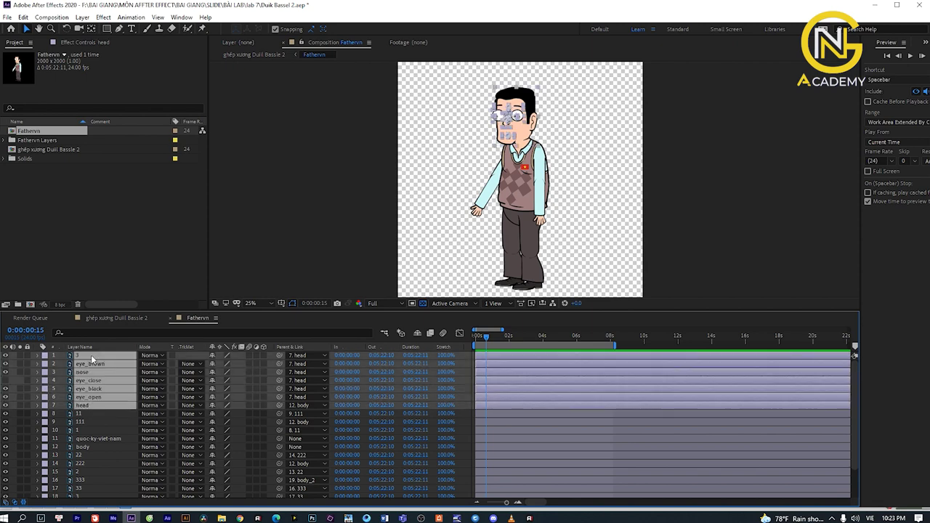
pyautogui.rightClick(92, 356)
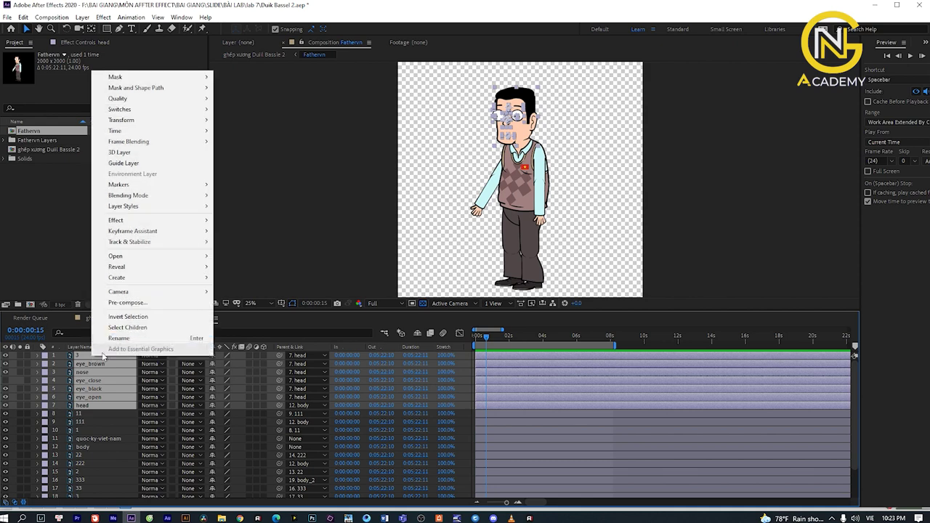
pyautogui.click(140, 303)
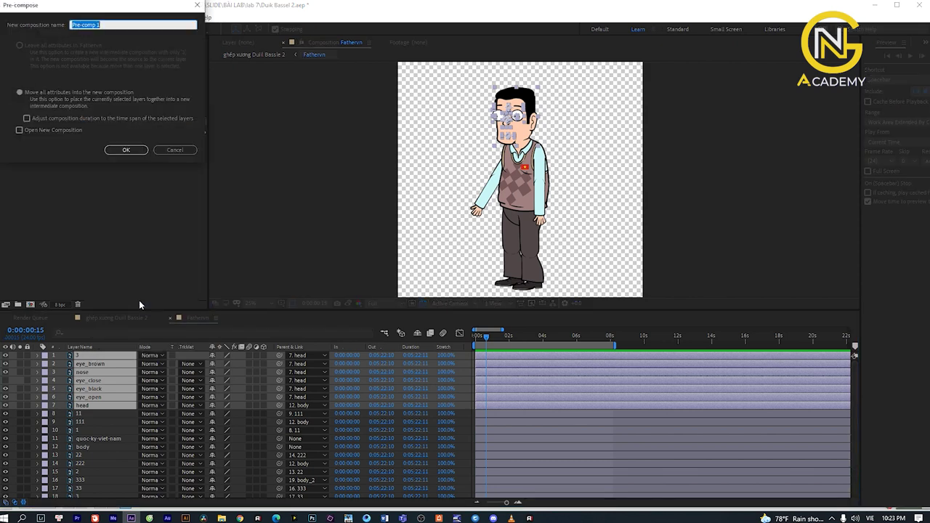
pyautogui.write('hea')
pyautogui.write('d')
pyautogui.click(126, 150)
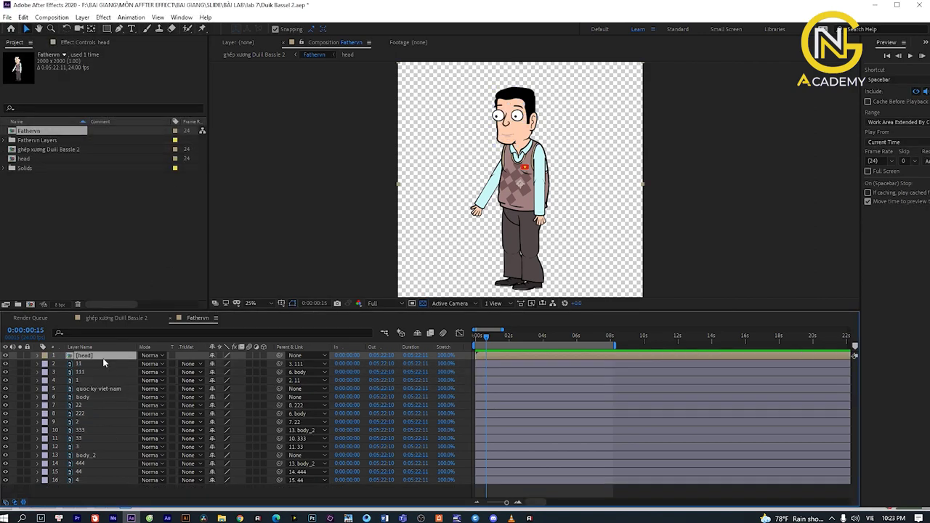
# Pick-whip the [head] pre-comp layer to body and zoom in to confirm the link.
pyautogui.moveTo(280, 354); pyautogui.dragTo(90, 400)
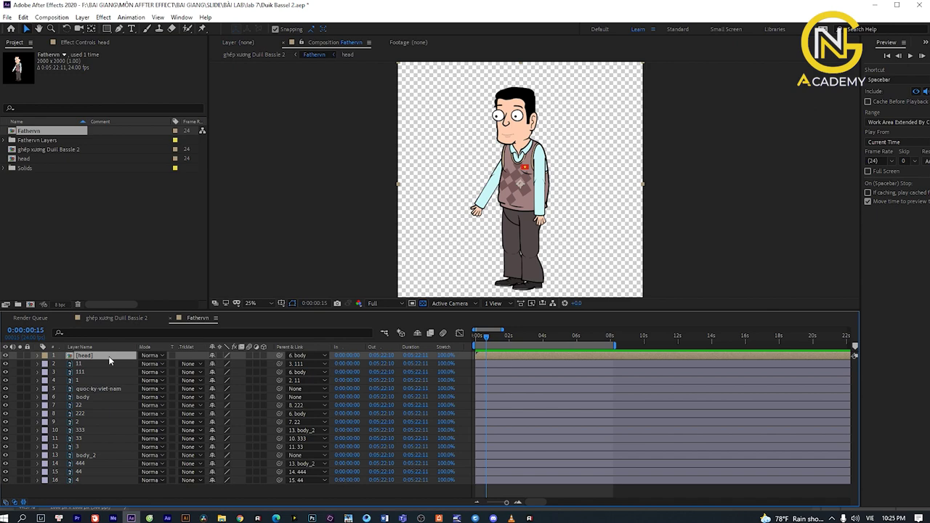
pyautogui.scroll(1, 513, 176)
pyautogui.scroll(1, 513, 175)
pyautogui.scroll(1, 483, 218)
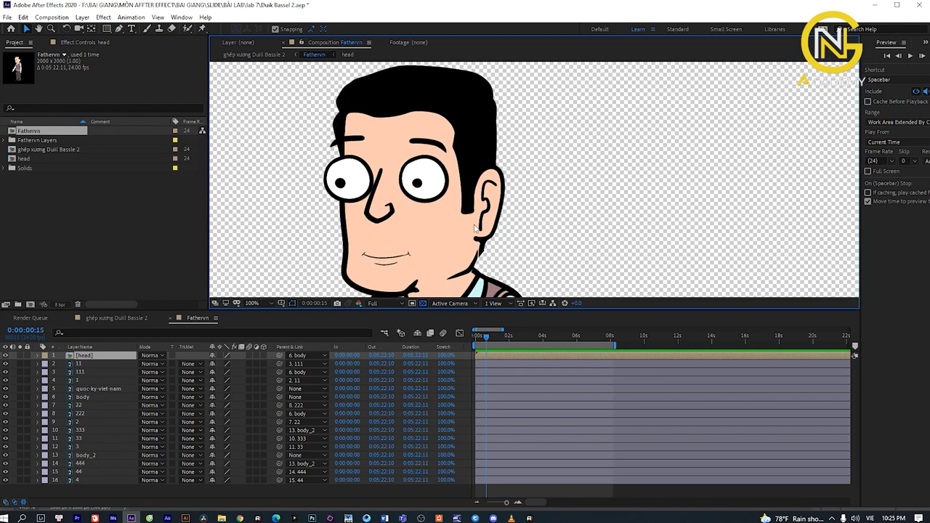
pyautogui.moveTo(476, 228); pyautogui.dragTo(508, 239)
pyautogui.scroll(-1, 520, 245)
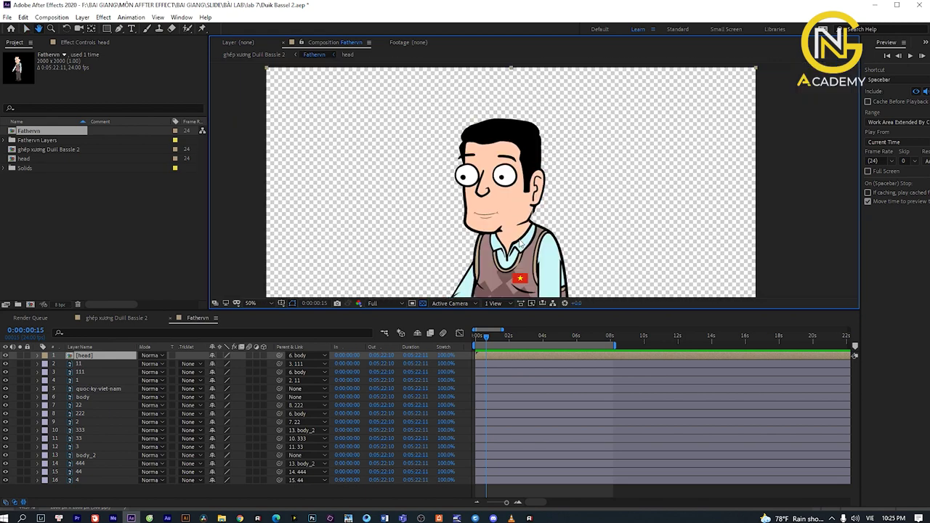
pyautogui.press('v')
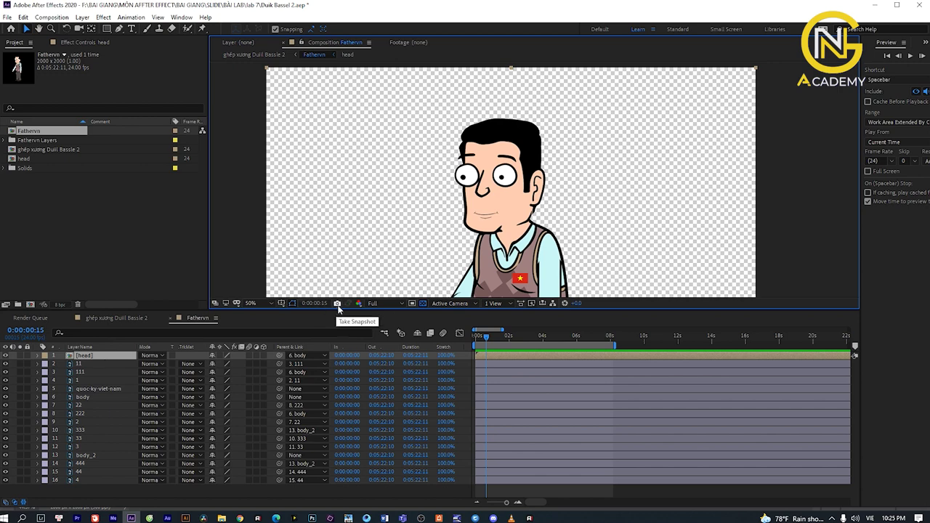
# Crop the head pre-comp to a region of interest drawn tightly around the head, giving 578 x 526.
pyautogui.doubleClick(260, 356)
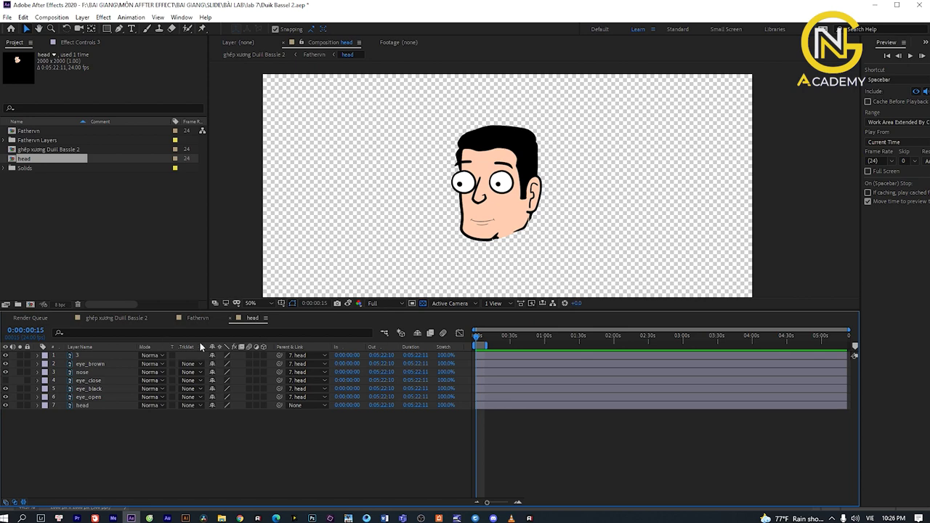
pyautogui.click(412, 305)
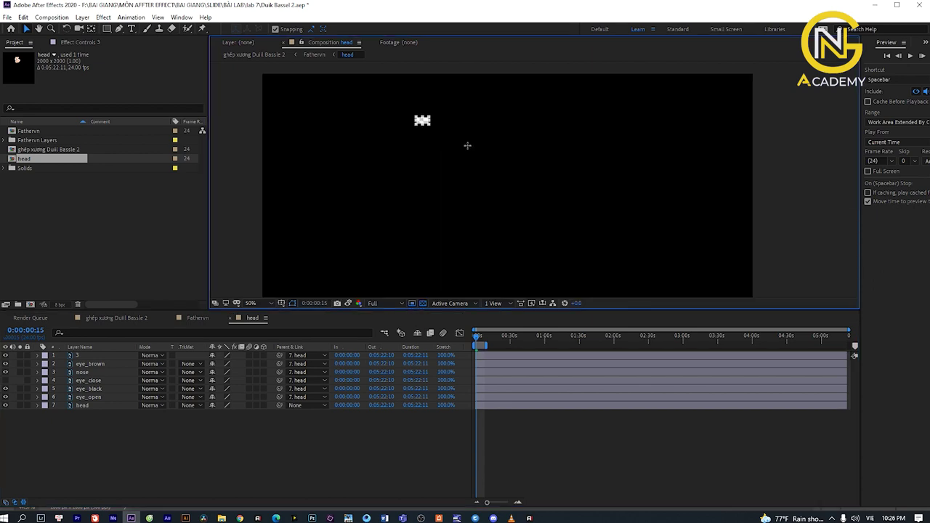
pyautogui.moveTo(468, 146); pyautogui.dragTo(561, 251)
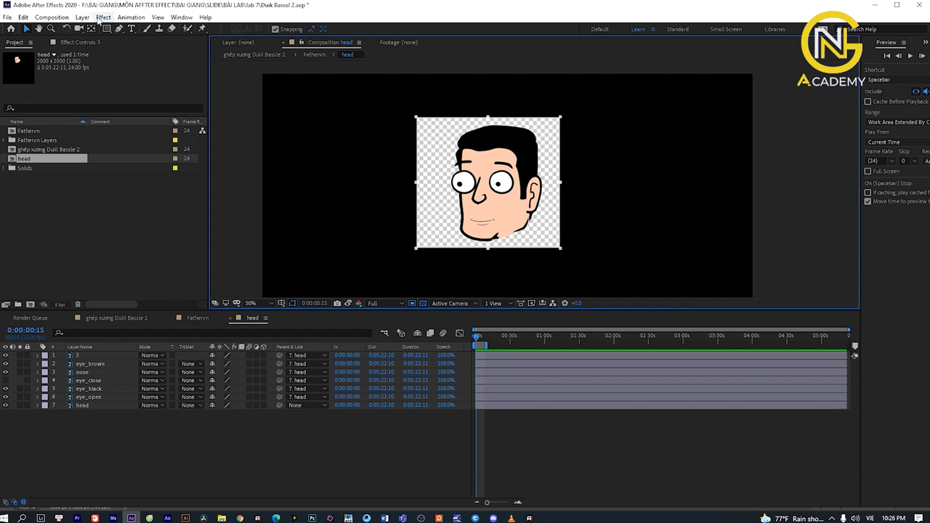
pyautogui.click(52, 17)
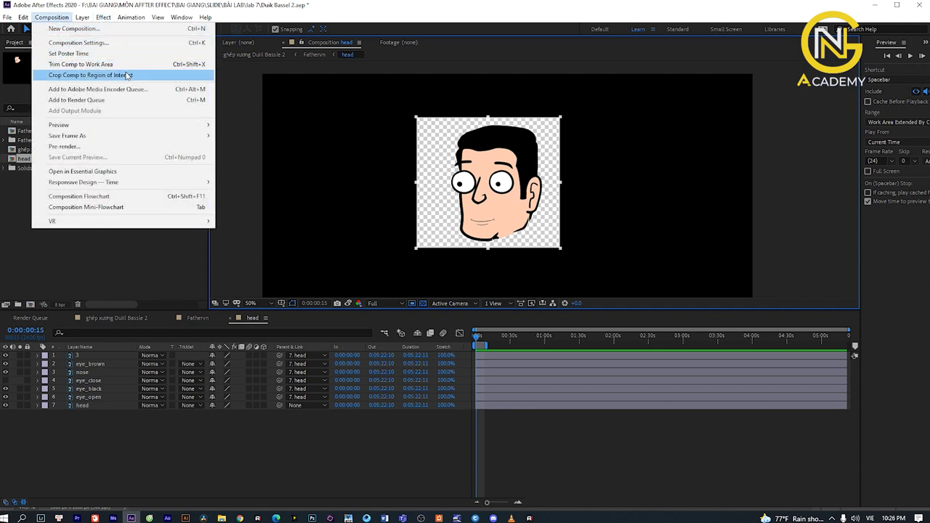
pyautogui.click(126, 76)
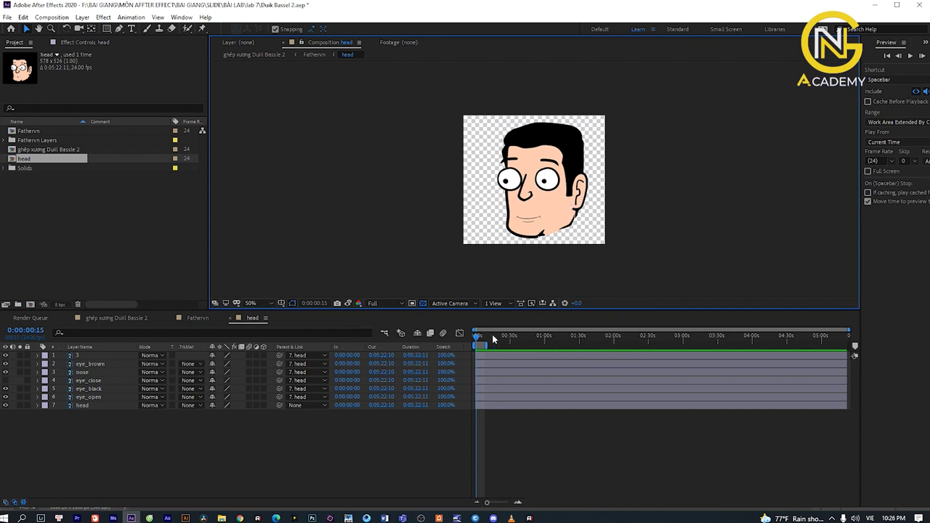
pyautogui.click(348, 303)
# Back in Fathervn, reposition the cropped head layer so it sits above the collar.
pyautogui.click(316, 55)
pyautogui.click(348, 303)
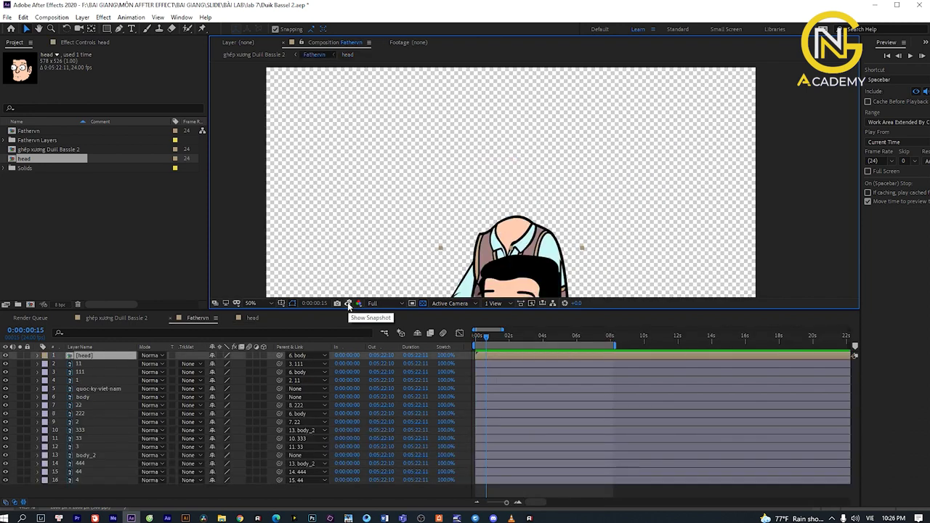
pyautogui.click(348, 303)
pyautogui.scroll(-1, 469, 239)
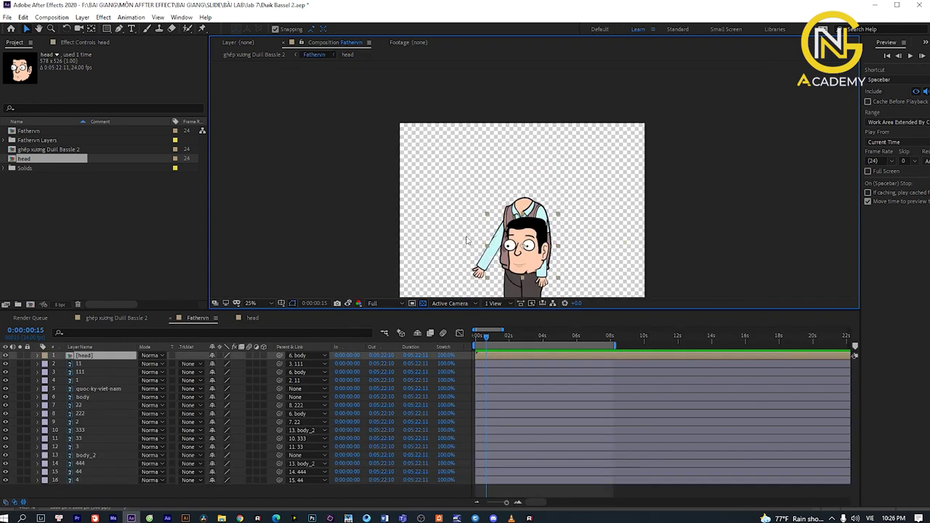
pyautogui.moveTo(543, 255); pyautogui.dragTo(538, 197)
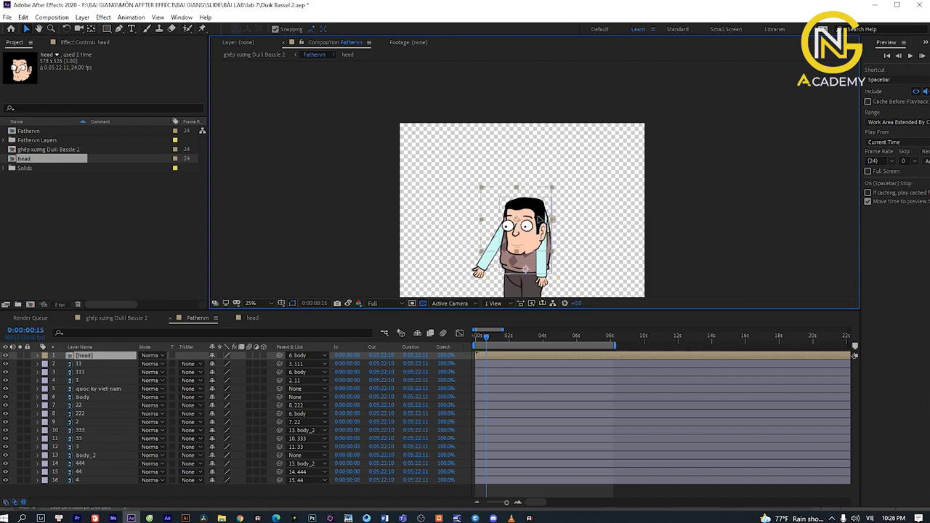
pyautogui.scroll(4, 544, 175)
pyautogui.scroll(1, 552, 152)
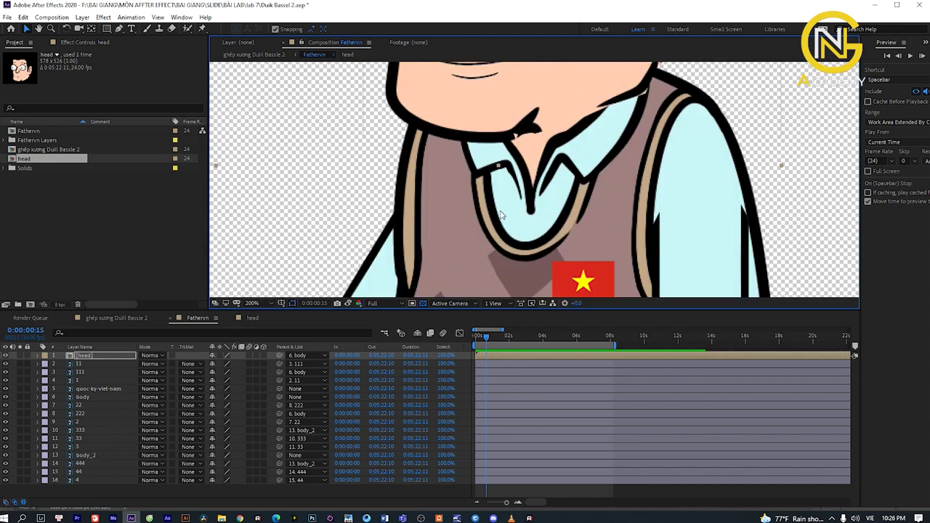
pyautogui.scroll(-1, 554, 146)
pyautogui.moveTo(554, 146); pyautogui.dragTo(541, 113)
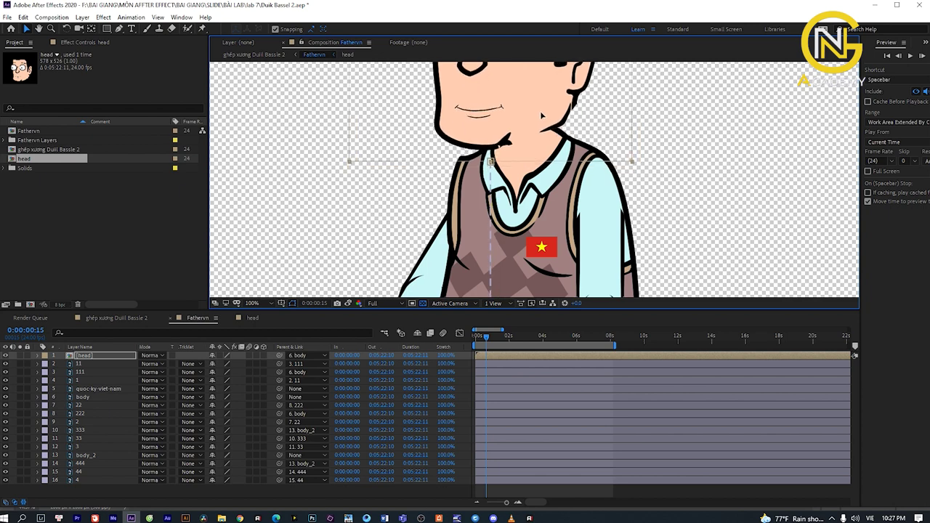
pyautogui.scroll(-3, 530, 156)
pyautogui.scroll(2, 548, 158)
pyautogui.scroll(1, 541, 142)
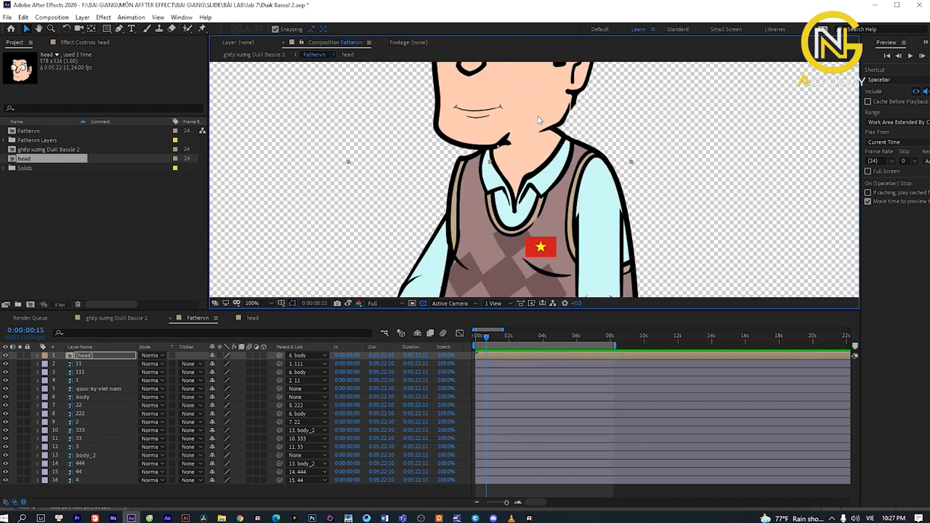
pyautogui.moveTo(540, 120); pyautogui.dragTo(528, 118)
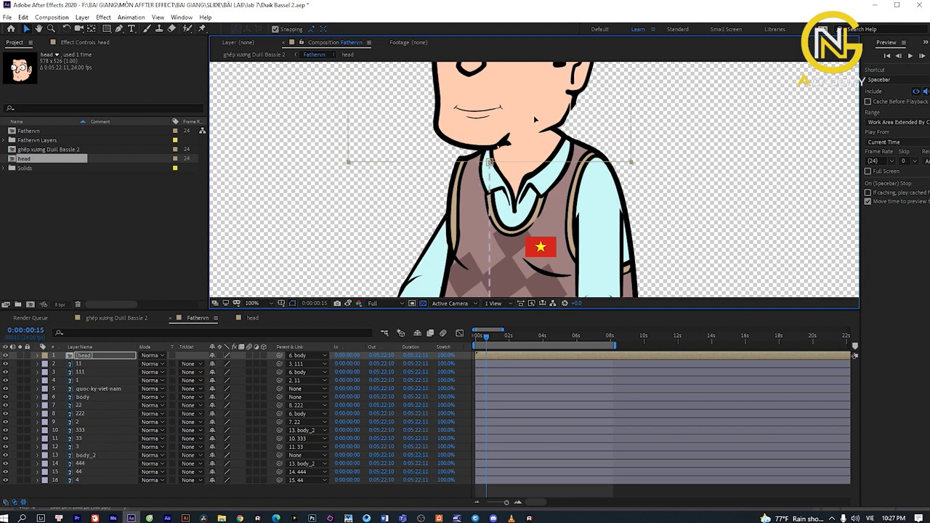
pyautogui.scroll(-4, 487, 177)
pyautogui.scroll(4, 487, 176)
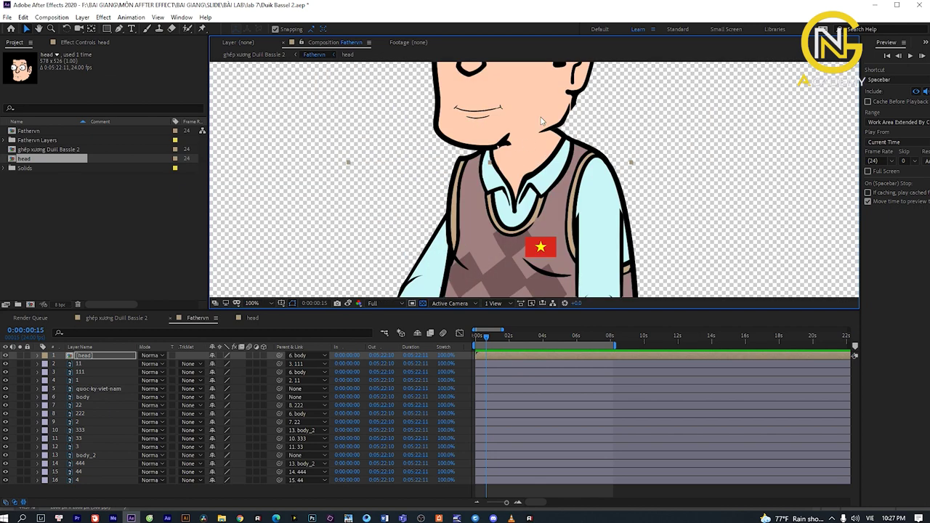
# Preview the character animation and stop the playhead at 0:00:01:08 with the head layer selected.
pyautogui.press('space')
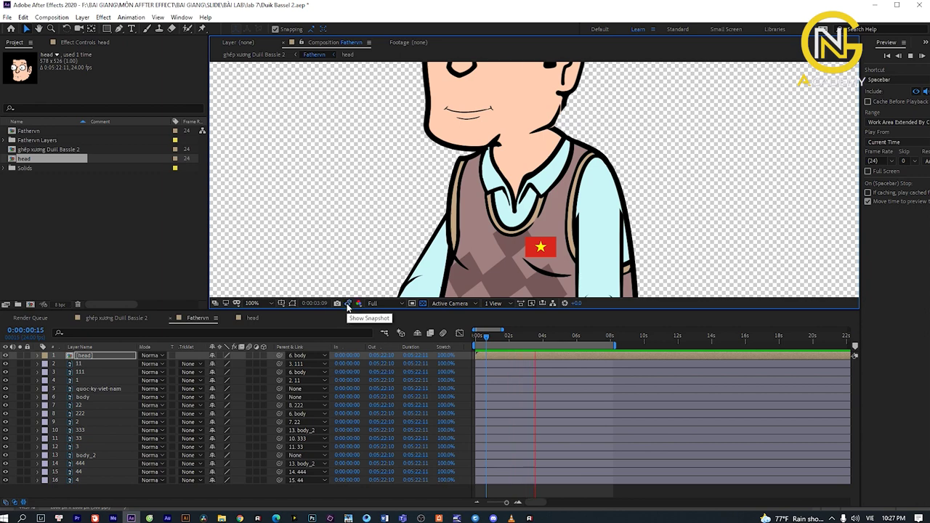
pyautogui.scroll(-2, 460, 227)
pyautogui.scroll(-2, 459, 222)
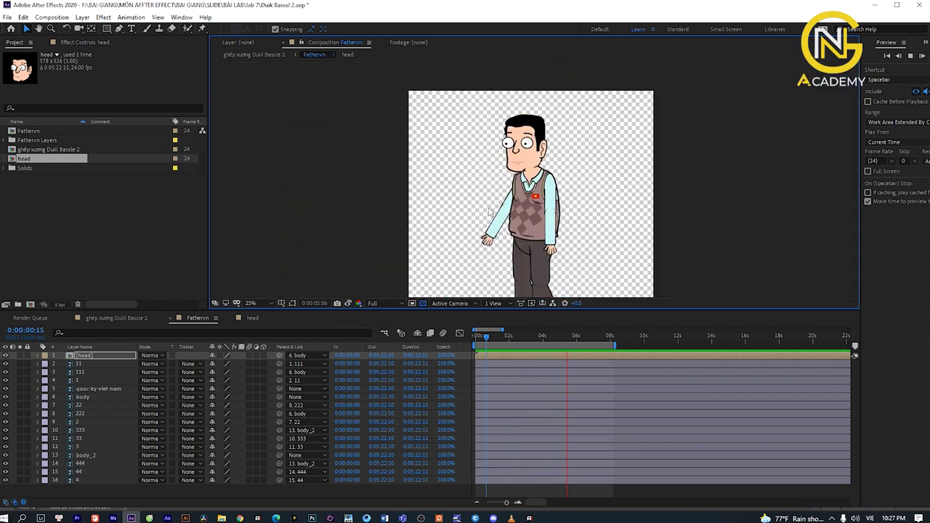
pyautogui.click(497, 337)
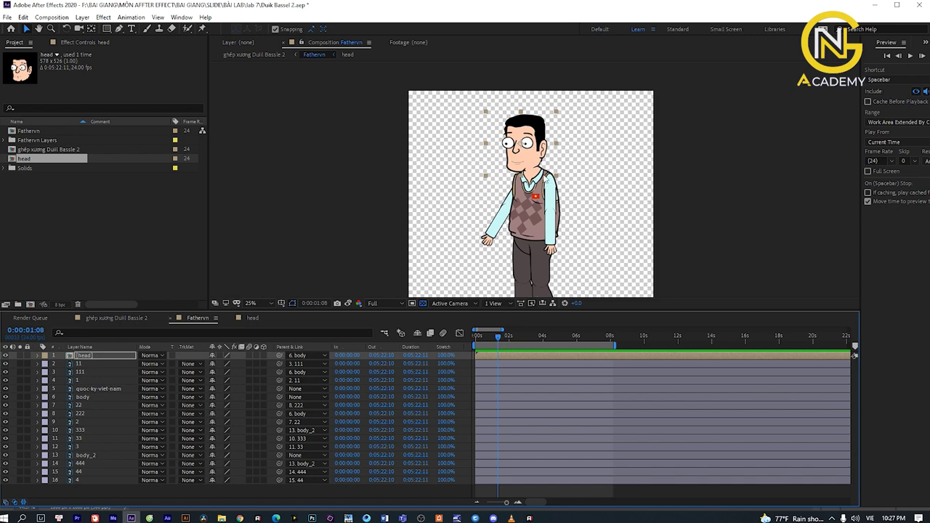
pyautogui.scroll(3, 533, 184)
pyautogui.scroll(1, 533, 184)
pyautogui.scroll(-4, 533, 184)
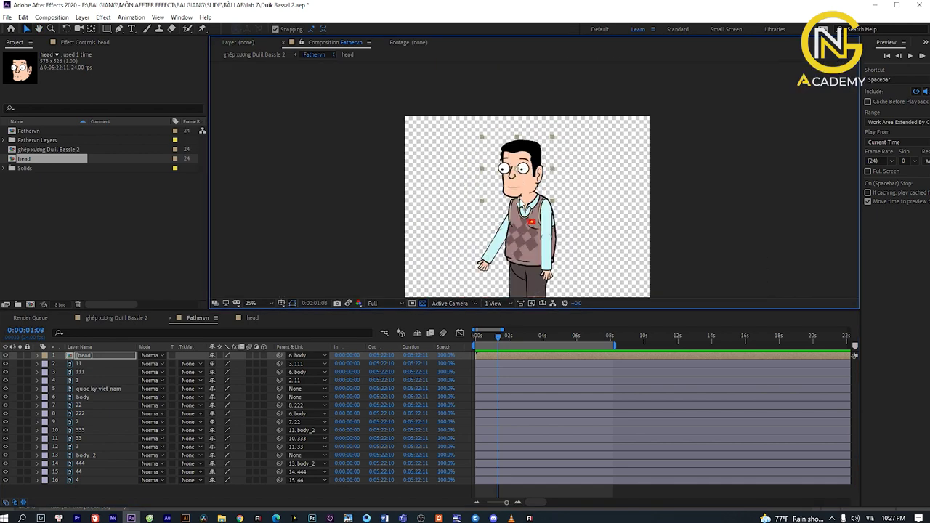
pyautogui.click(107, 359)
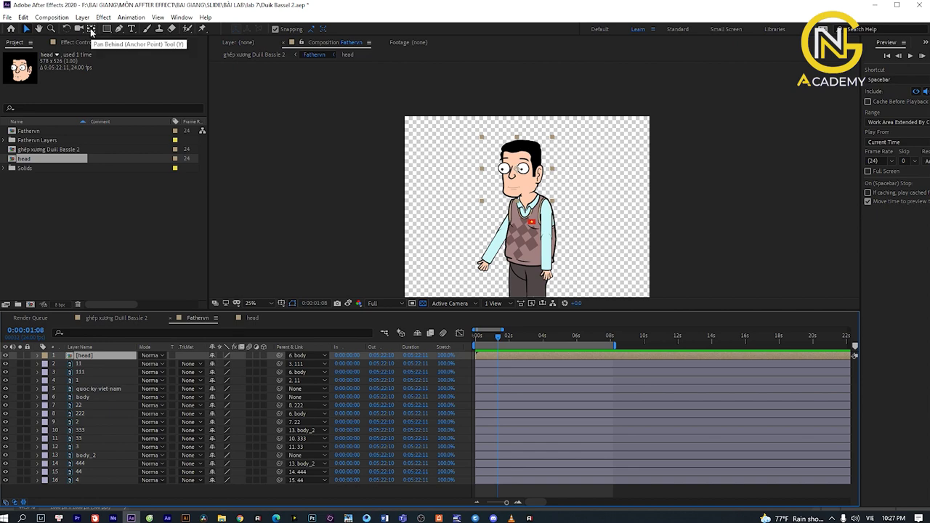
# With the Pan Behind tool, drag the head layer's anchor point down to the chin.
pyautogui.click(91, 31)
pyautogui.scroll(4, 552, 196)
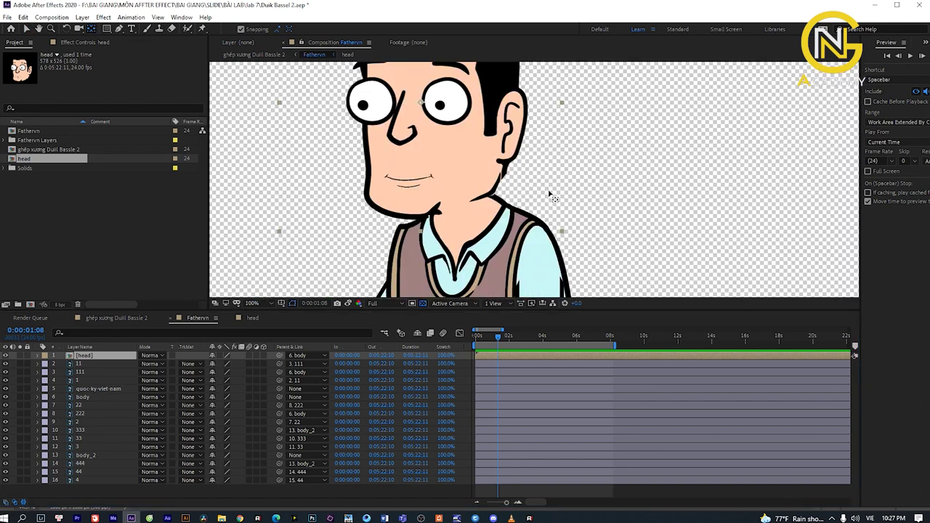
pyautogui.moveTo(423, 104); pyautogui.dragTo(456, 189)
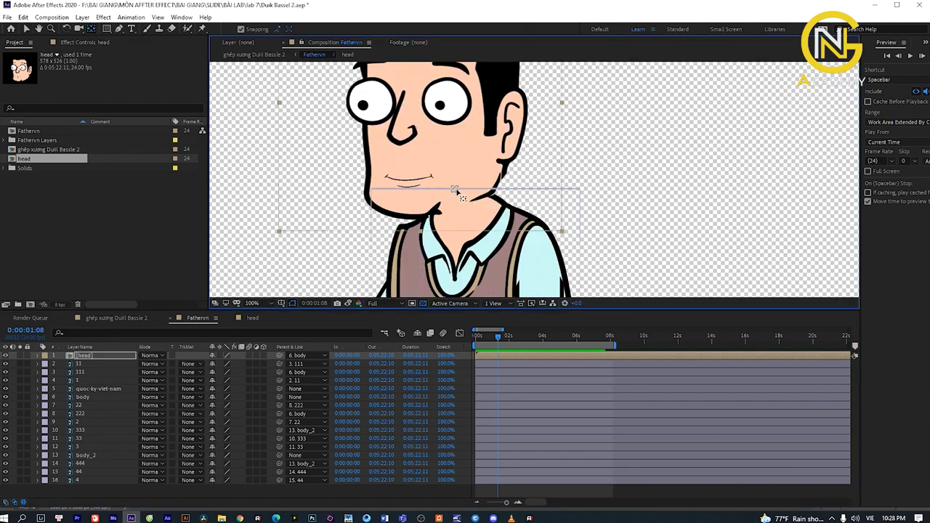
pyautogui.scroll(2, 452, 183)
pyautogui.scroll(2, 452, 181)
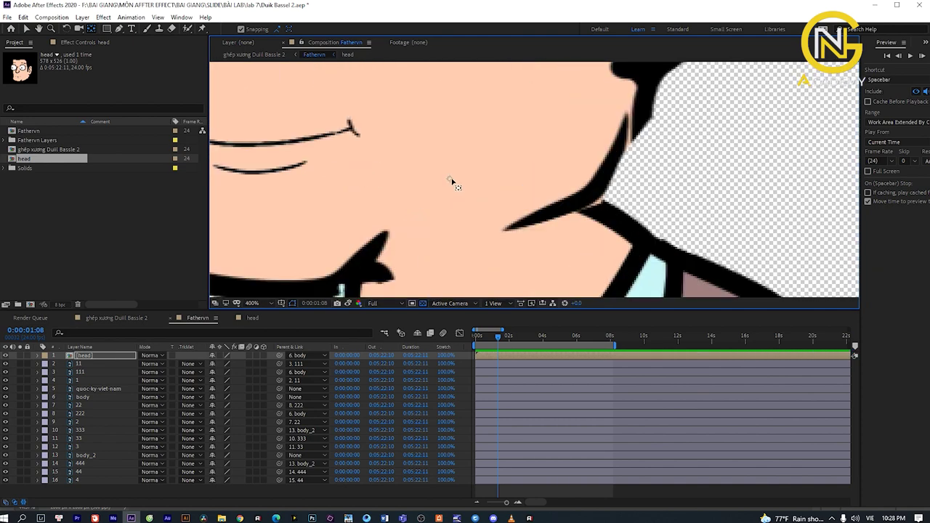
pyautogui.scroll(-4, 459, 209)
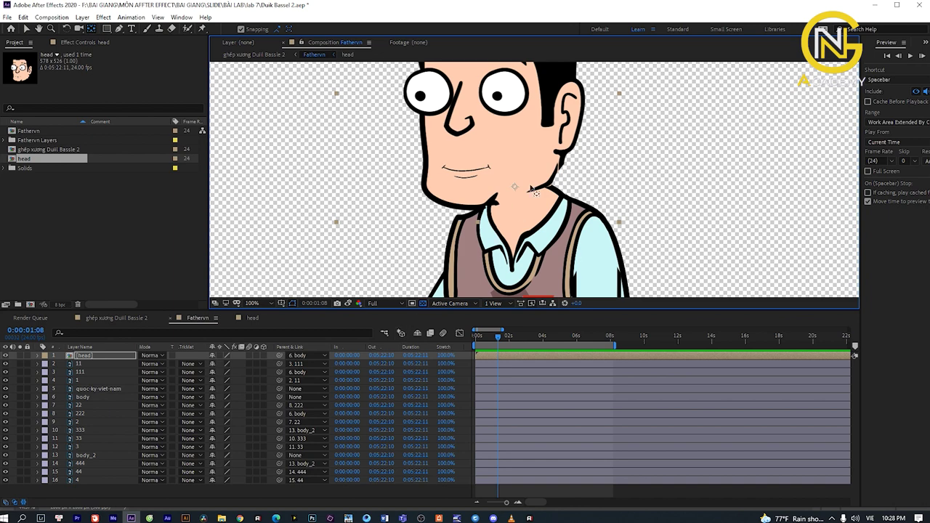
pyautogui.scroll(-3, 532, 189)
pyautogui.scroll(-1, 530, 187)
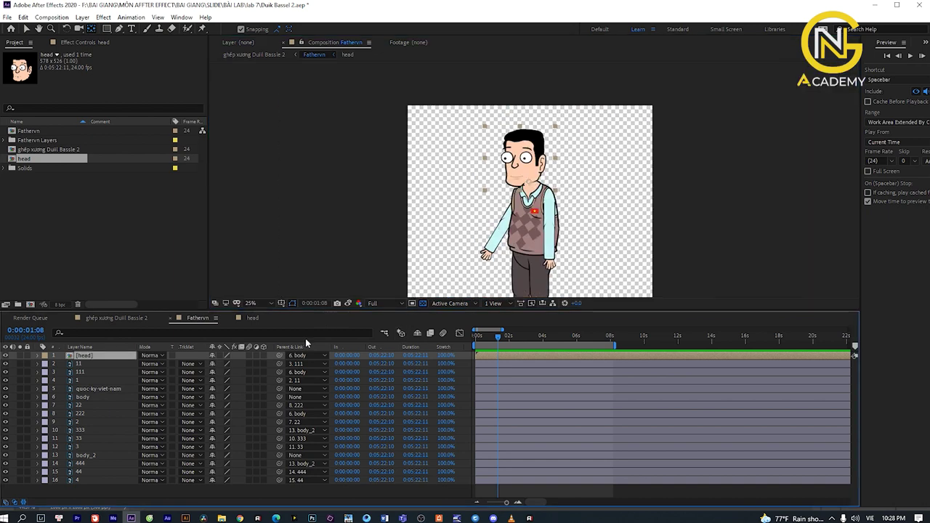
# Re-link the head layer's parent using its pick whip in the timeline.
pyautogui.moveTo(279, 356); pyautogui.dragTo(106, 397)
pyautogui.scroll(2, 525, 211)
pyautogui.scroll(-4, 537, 194)
pyautogui.scroll(2, 537, 200)
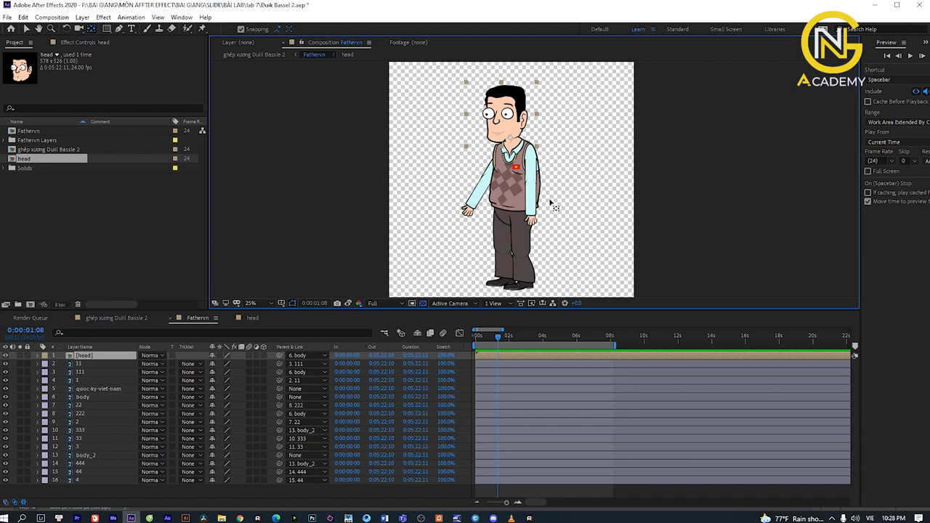
# Launch Duik Bassel.2.jsx from the Window menu and resize its floating panel.
pyautogui.click(181, 17)
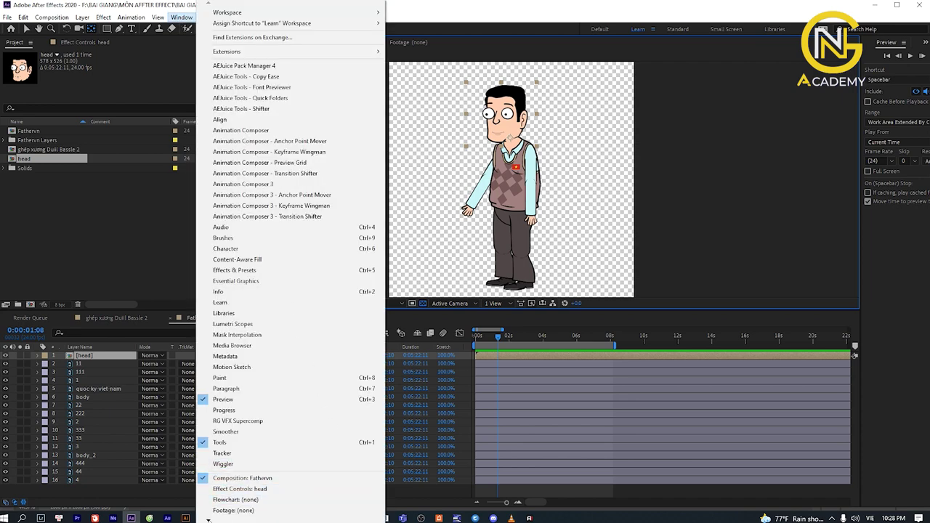
pyautogui.scroll(-2, 291, 436)
pyautogui.scroll(-1, 290, 436)
pyautogui.scroll(-1, 290, 436)
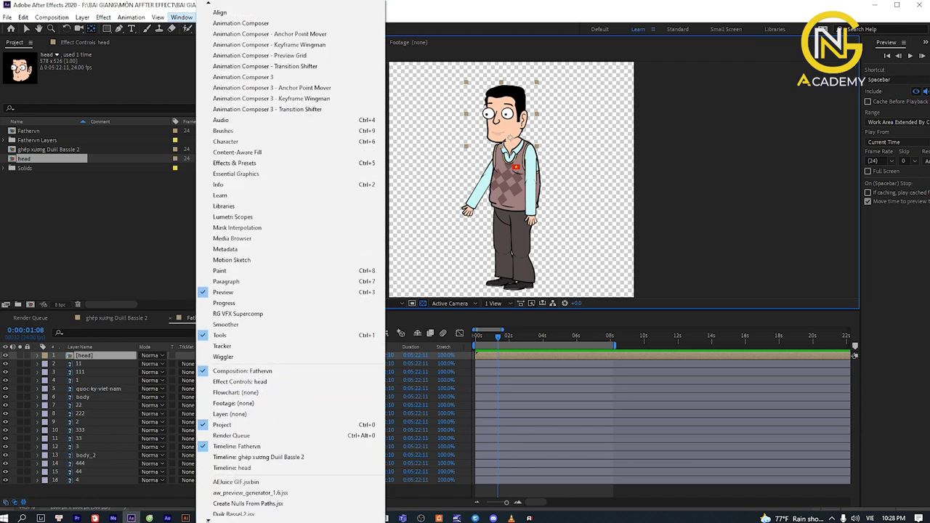
pyautogui.scroll(-2, 262, 435)
pyautogui.scroll(-1, 262, 450)
pyautogui.click(263, 470)
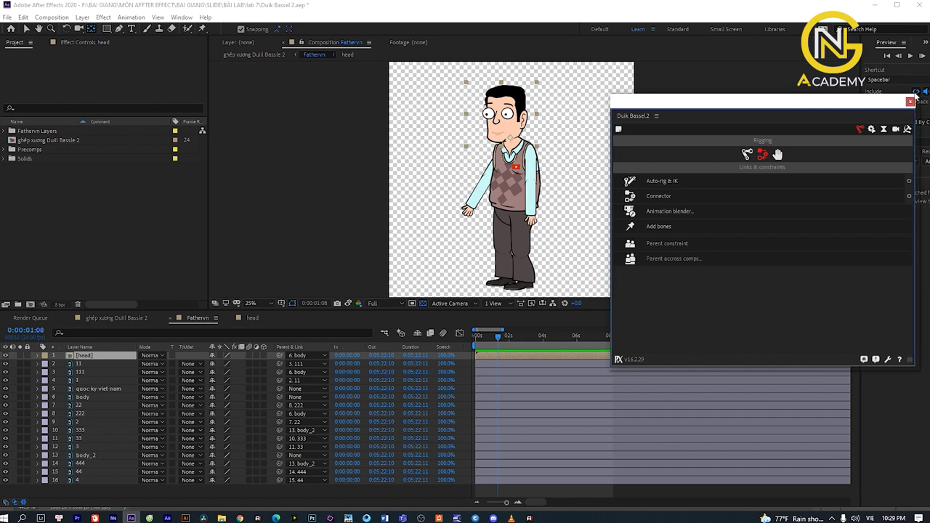
pyautogui.moveTo(915, 95); pyautogui.dragTo(846, 133)
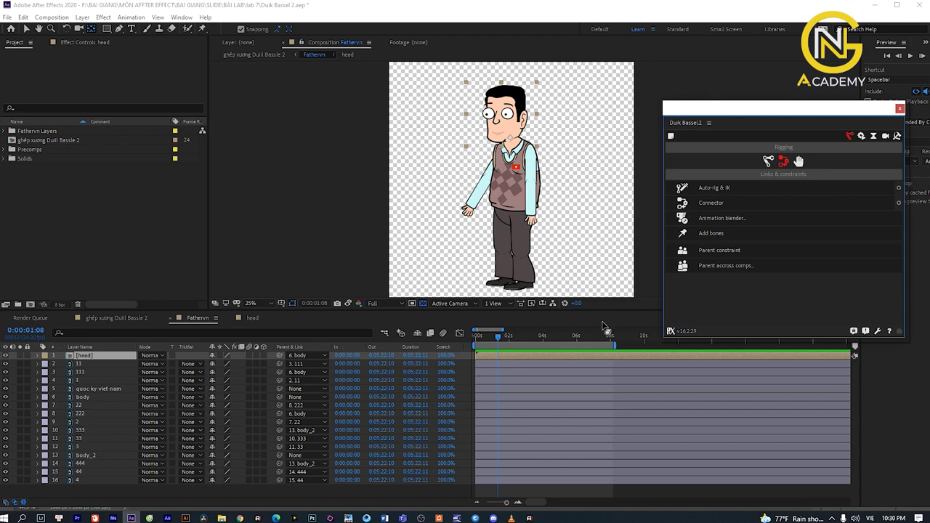
# Select leg layers 4, 44 and 444 and apply Duik's Auto-rig & IK to them.
pyautogui.click(84, 479)
pyautogui.keyDown('ctrl'); pyautogui.click(88, 471); pyautogui.keyUp('ctrl')
pyautogui.keyDown('ctrl'); pyautogui.click(91, 465); pyautogui.keyUp('ctrl')
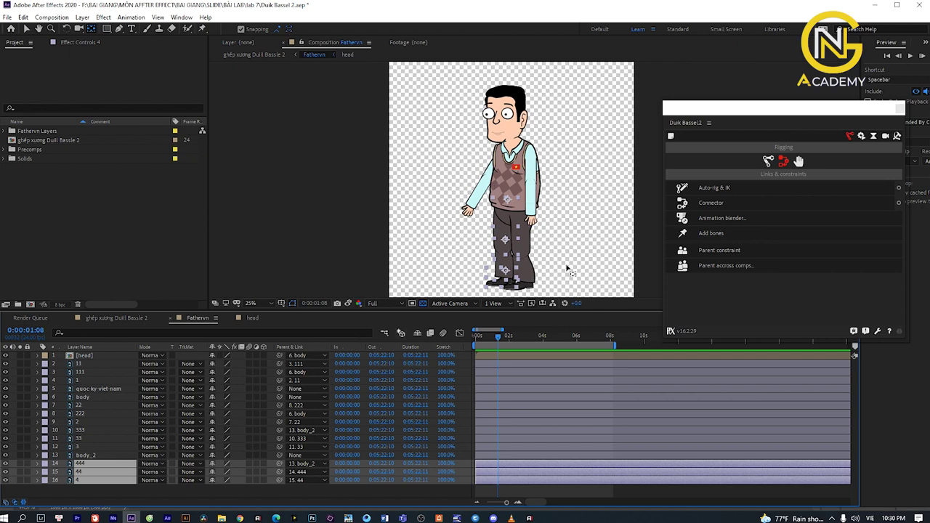
pyautogui.click(771, 161)
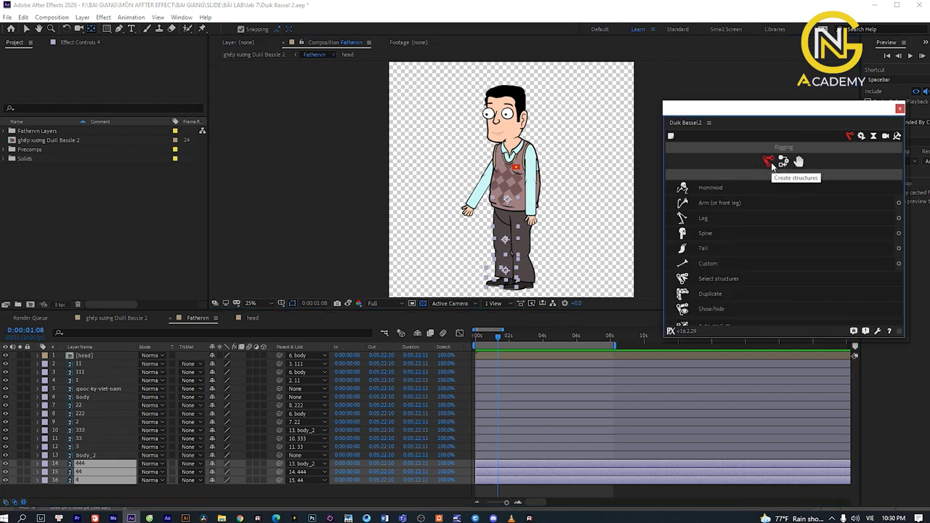
pyautogui.click(783, 162)
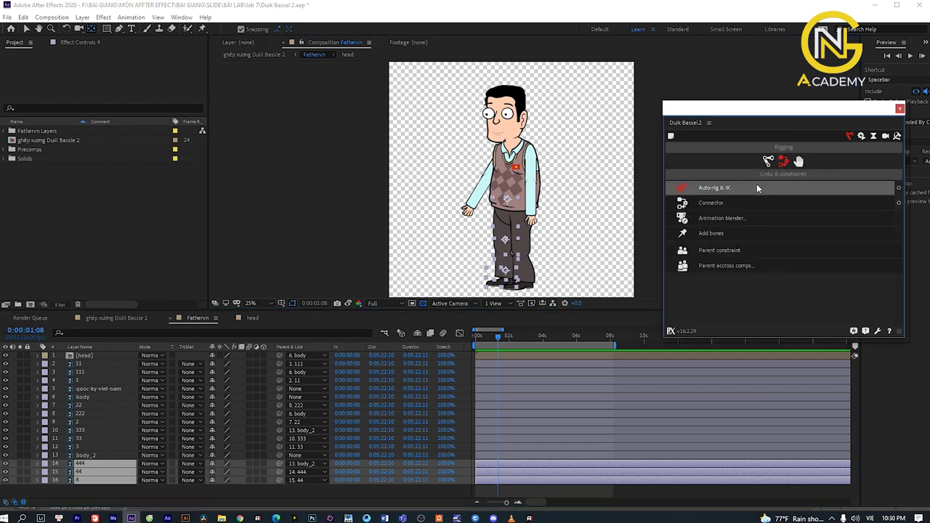
pyautogui.click(756, 184)
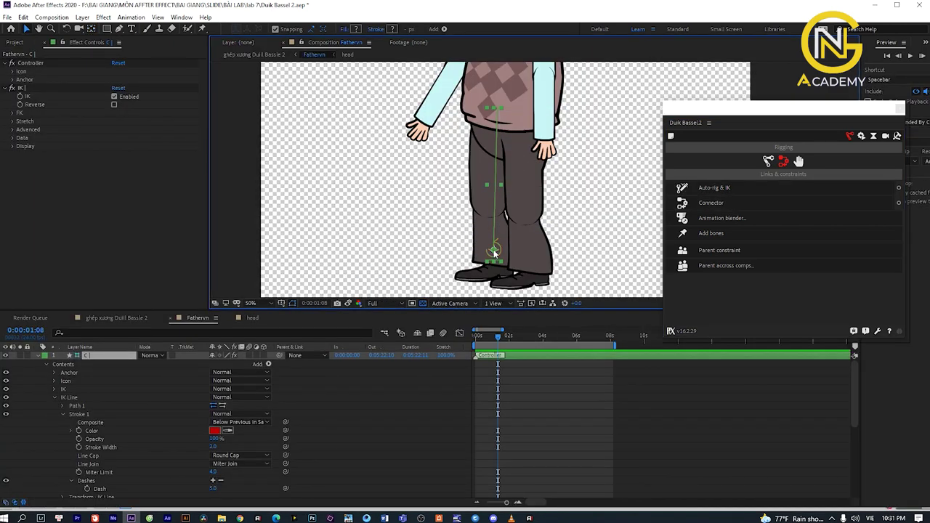
# Drag the new foot controller C to test the knee bend, then collapse its properties.
pyautogui.moveTo(493, 250)
pyautogui.mouseDown()
pyautogui.moveTo(430, 220)
pyautogui.moveTo(458, 271)
pyautogui.moveTo(472, 274)
pyautogui.moveTo(494, 254)
pyautogui.mouseUp()
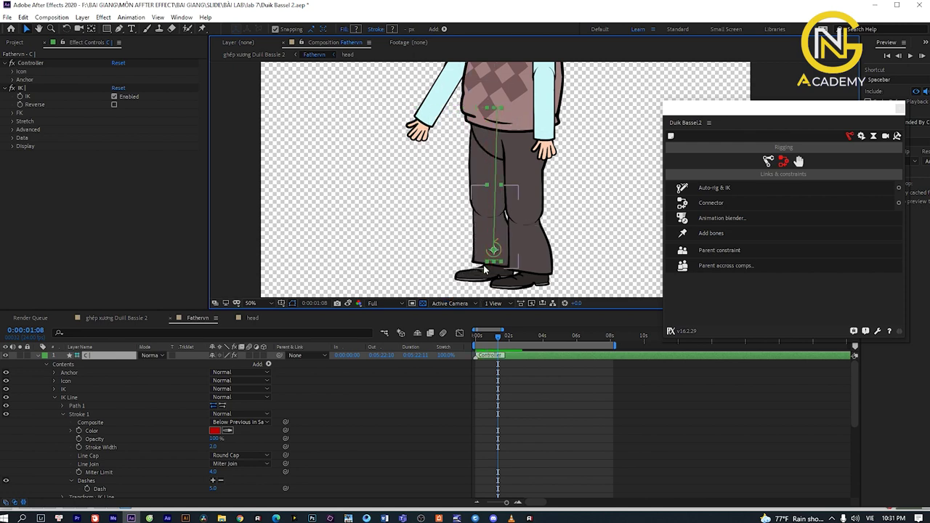
pyautogui.click(40, 356)
pyautogui.click(39, 355)
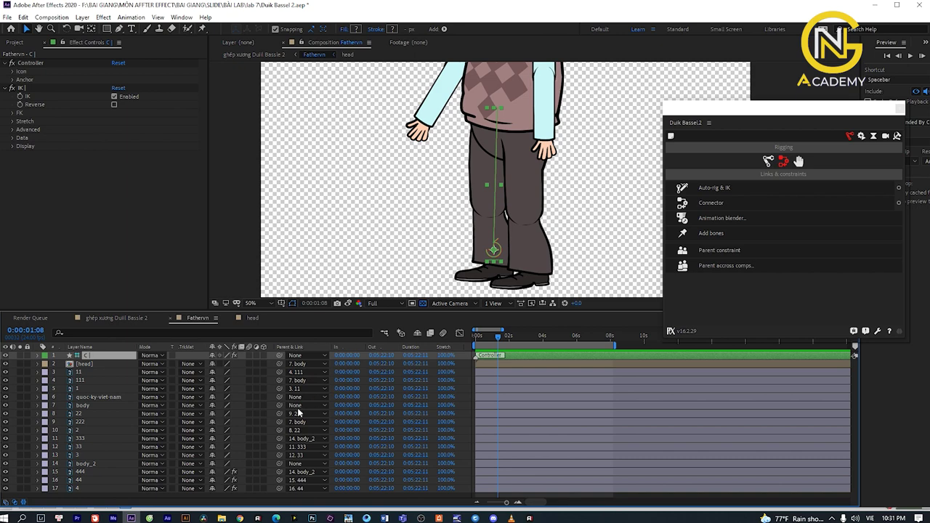
# Auto-rig layers 3, 33 and 333 with IK controller C | 2 and drag it to test the leg.
pyautogui.click(84, 454)
pyautogui.keyDown('shift'); pyautogui.click(83, 446); pyautogui.keyUp('shift')
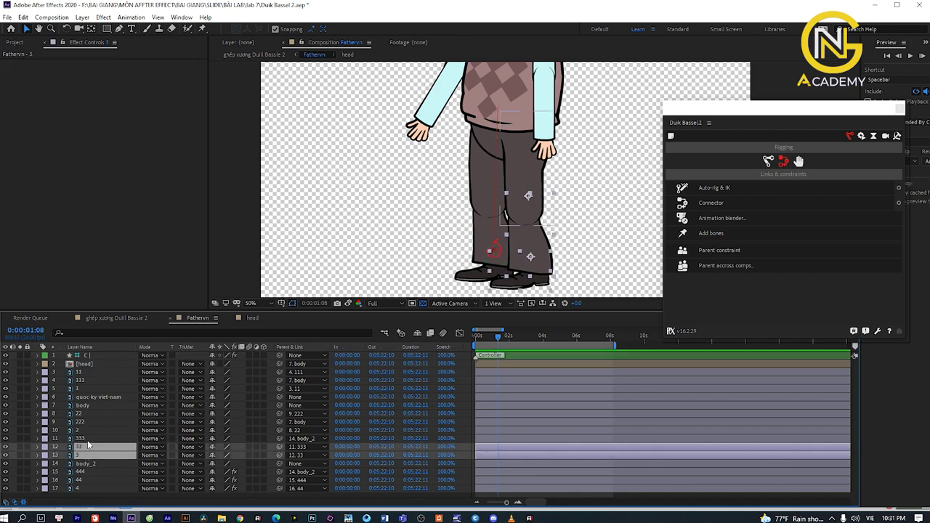
pyautogui.keyDown('shift'); pyautogui.click(83, 438); pyautogui.keyUp('shift')
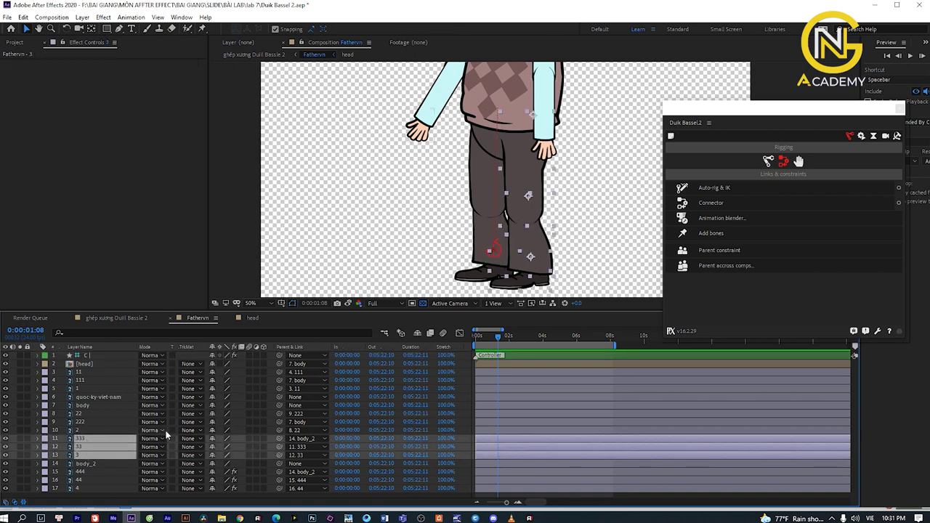
pyautogui.click(713, 190)
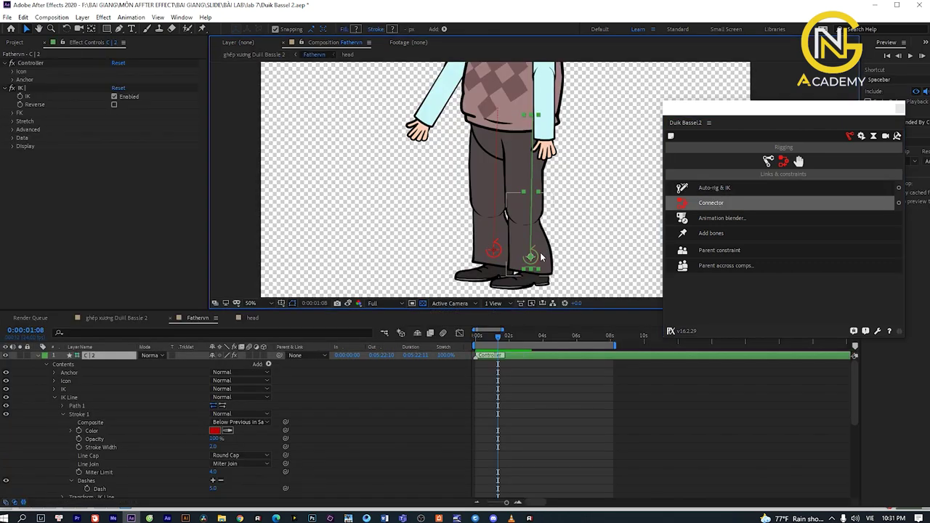
pyautogui.moveTo(531, 257)
pyautogui.mouseDown()
pyautogui.moveTo(582, 236)
pyautogui.moveTo(467, 205)
pyautogui.moveTo(536, 261)
pyautogui.mouseUp()
pyautogui.moveTo(538, 270); pyautogui.dragTo(378, 212)
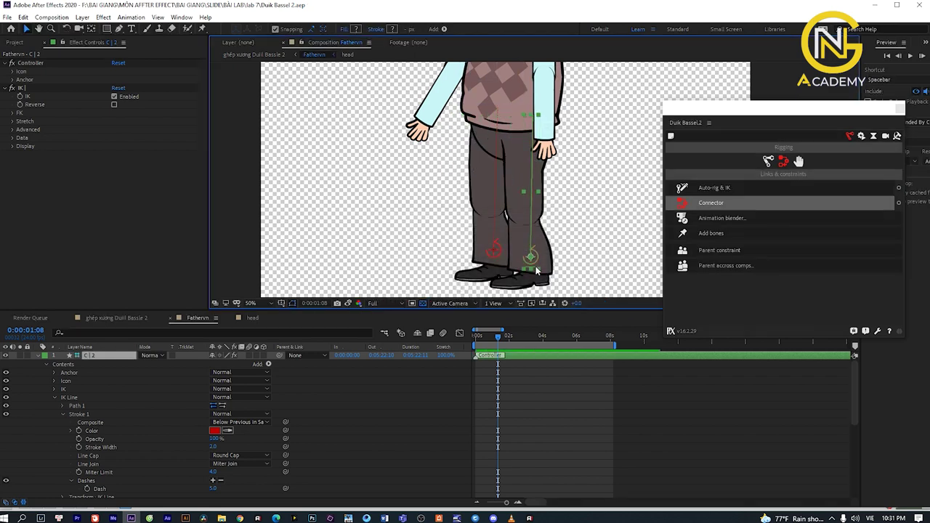
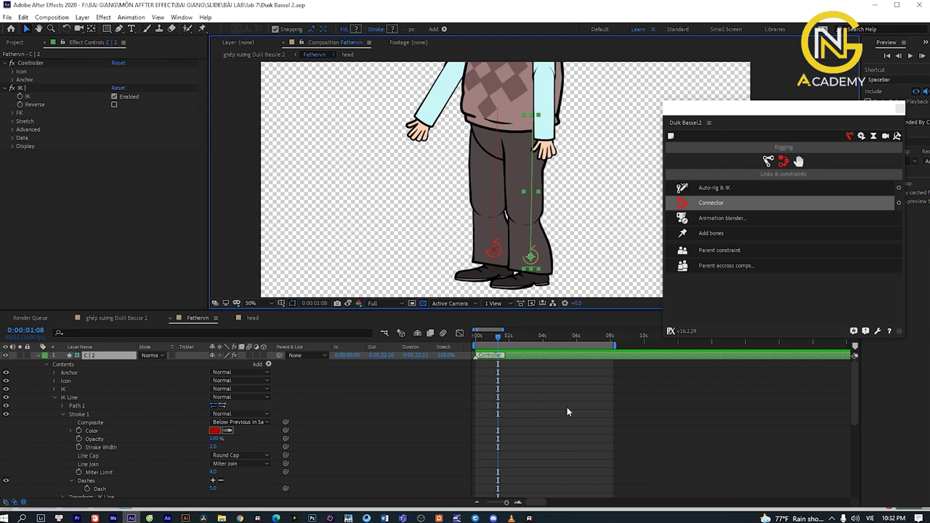
# Select the body_2 hip layer and nudge the hips down to test the leg rig.
pyautogui.click(552, 474)
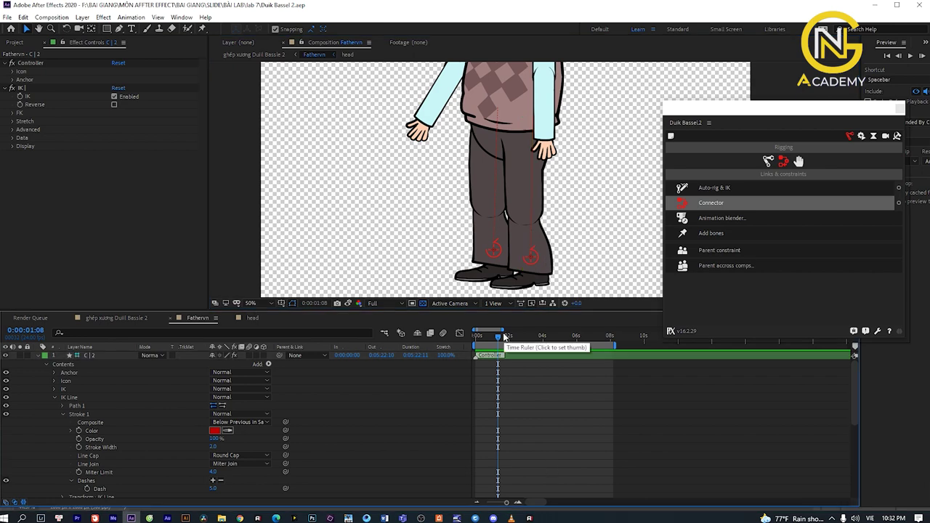
pyautogui.click(231, 364)
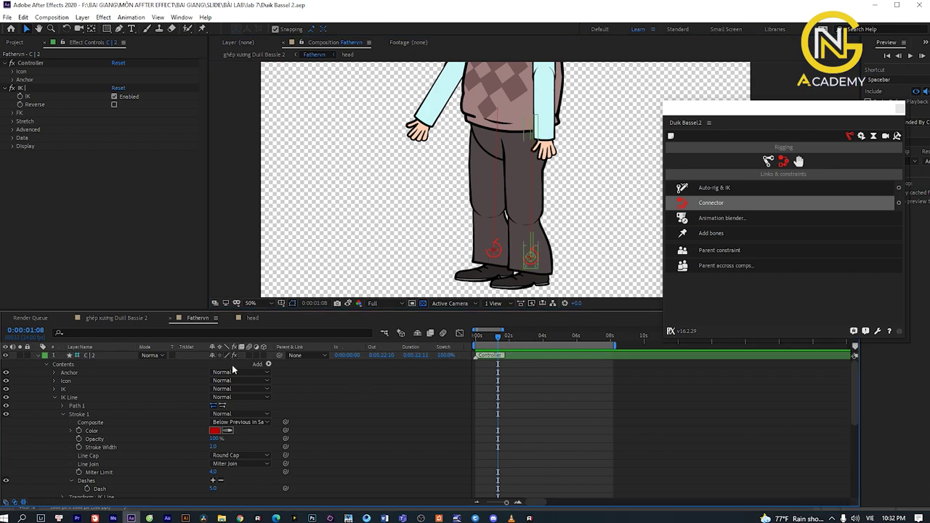
pyautogui.click(36, 354)
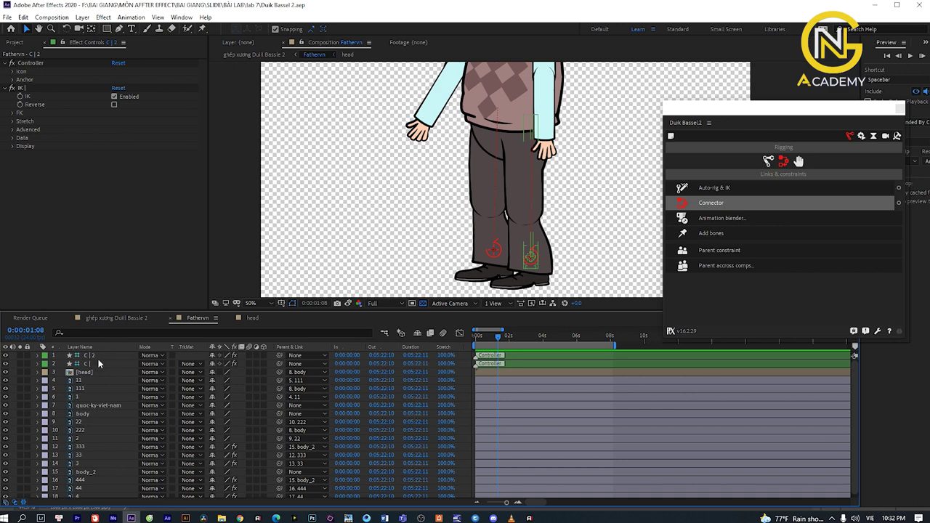
pyautogui.click(91, 470)
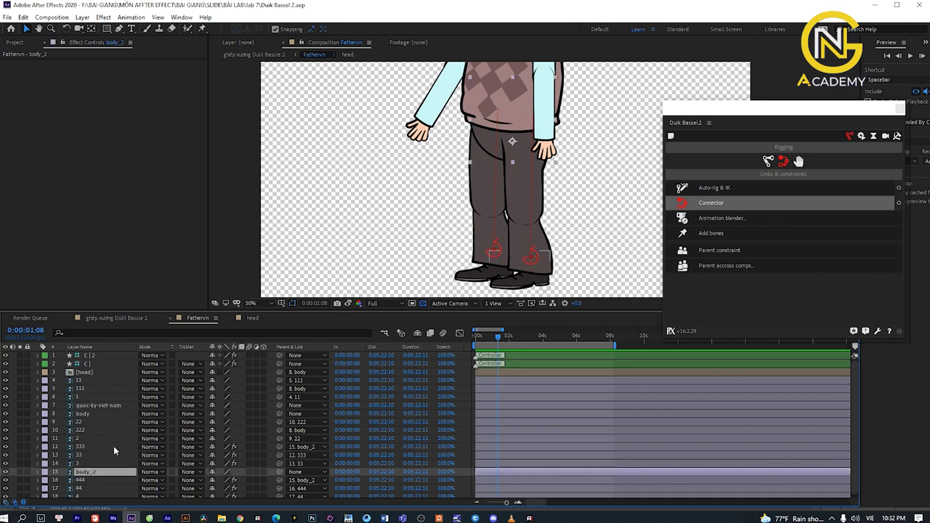
pyautogui.moveTo(500, 130)
pyautogui.mouseDown()
pyautogui.moveTo(491, 165)
pyautogui.moveTo(500, 131)
pyautogui.mouseUp()
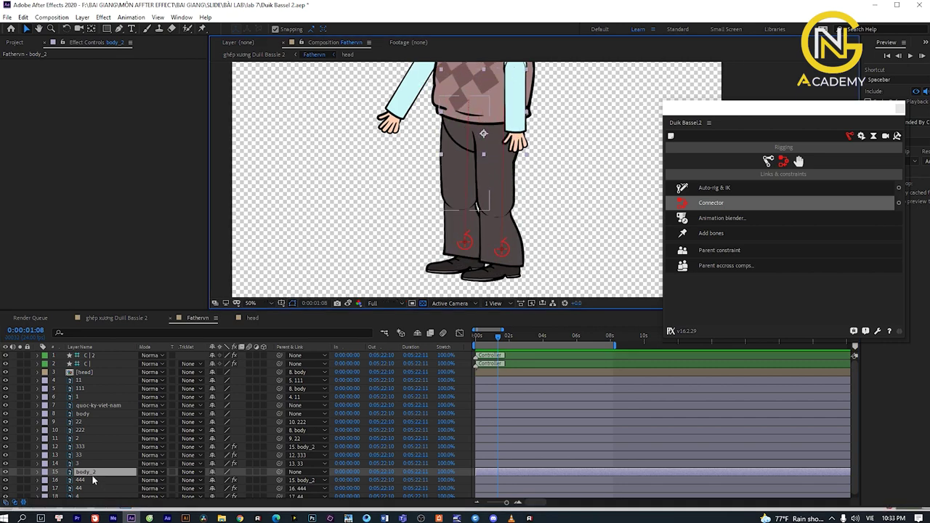
# Select both foot controllers and reveal C|'s Transform properties with Contents collapsed.
pyautogui.click(91, 355)
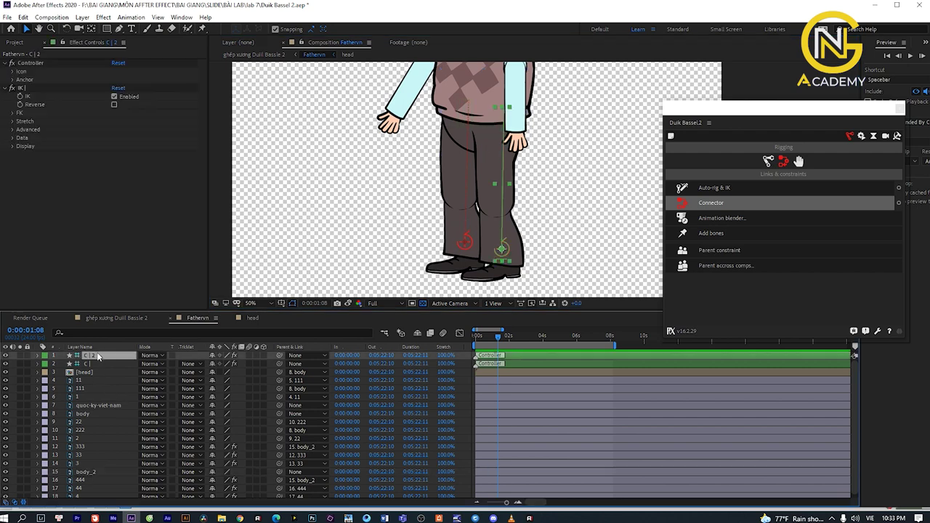
pyautogui.keyDown('shift'); pyautogui.click(93, 363); pyautogui.keyUp('shift')
pyautogui.click(39, 363)
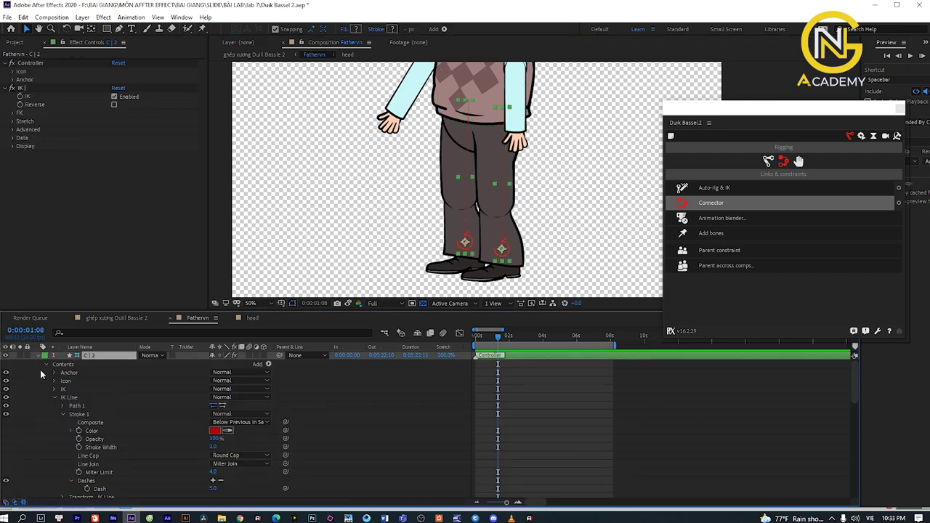
pyautogui.click(39, 363)
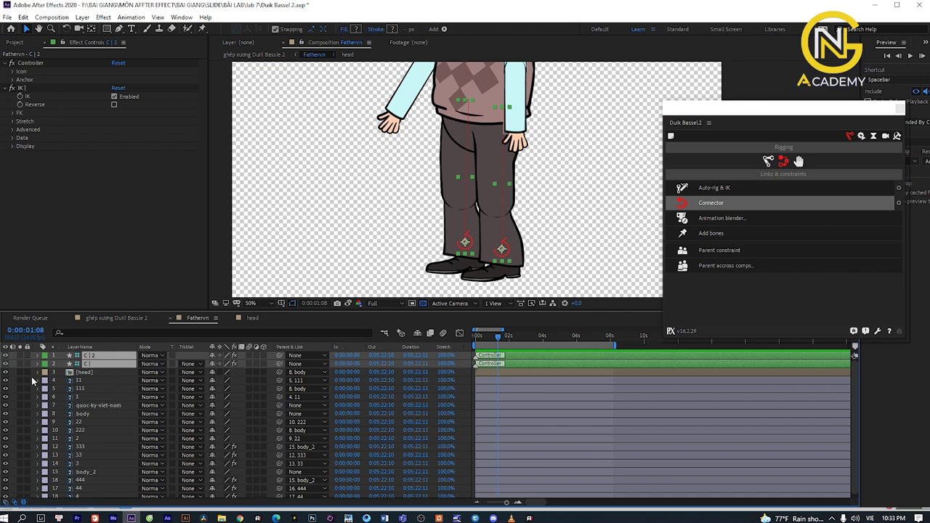
pyautogui.press('F2')
pyautogui.click(39, 367)
pyautogui.click(39, 367)
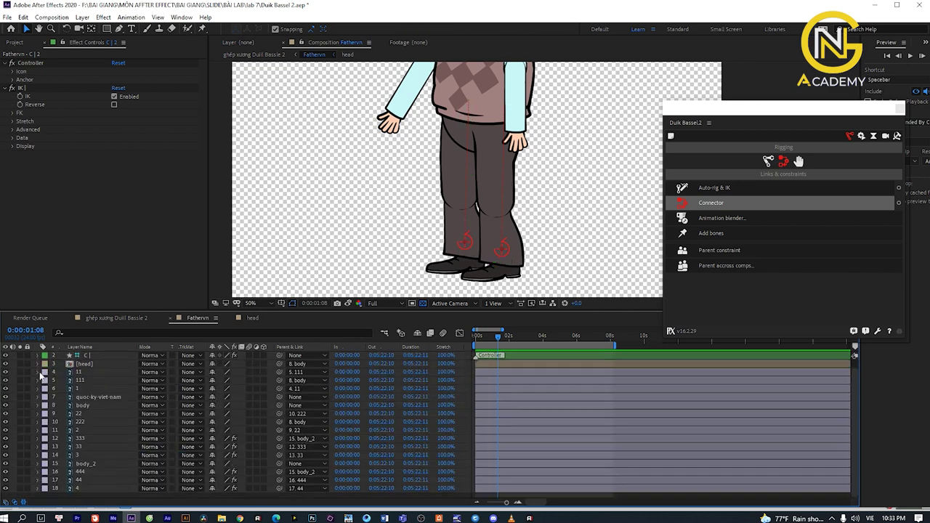
pyautogui.click(40, 368)
pyautogui.click(46, 365)
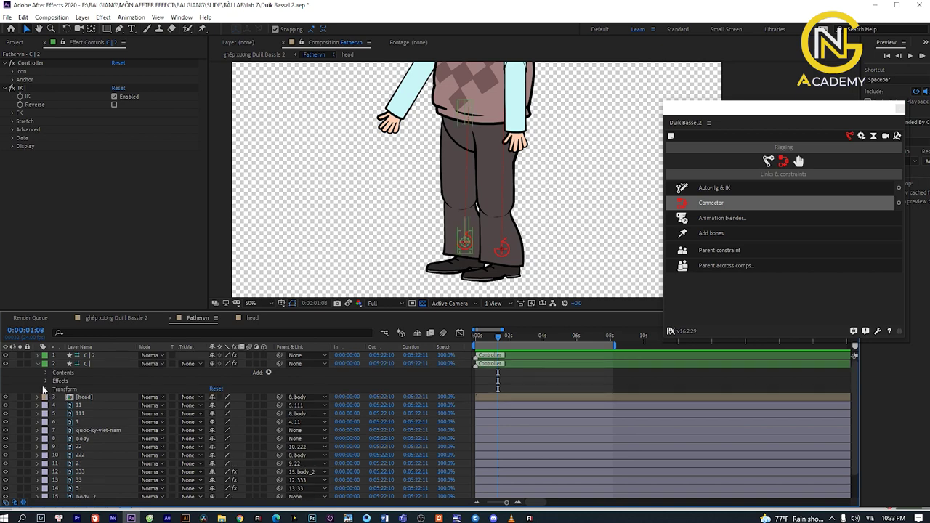
pyautogui.click(46, 389)
# Expand the C|2 layer and collapse its Contents group.
pyautogui.click(45, 356)
pyautogui.click(38, 356)
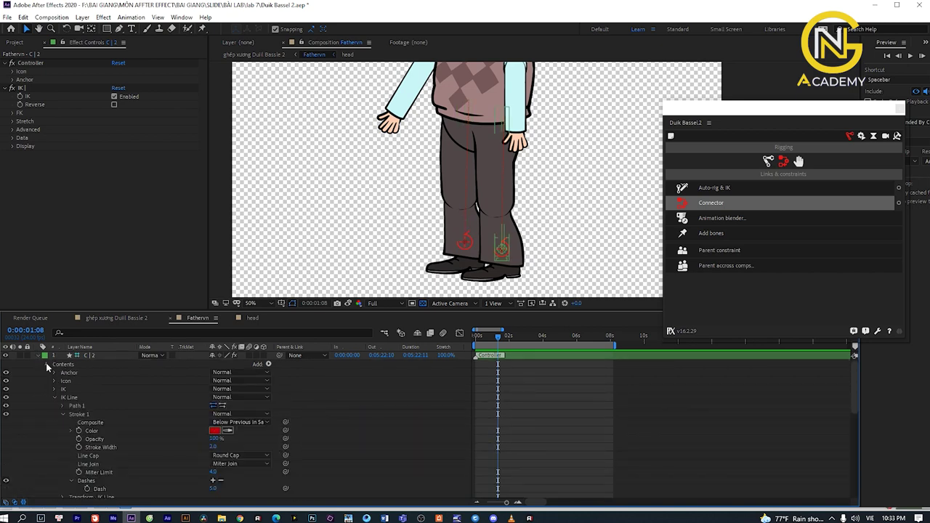
pyautogui.click(46, 364)
# Open C|2's Transform properties and mark the timeline at 4 seconds.
pyautogui.click(47, 380)
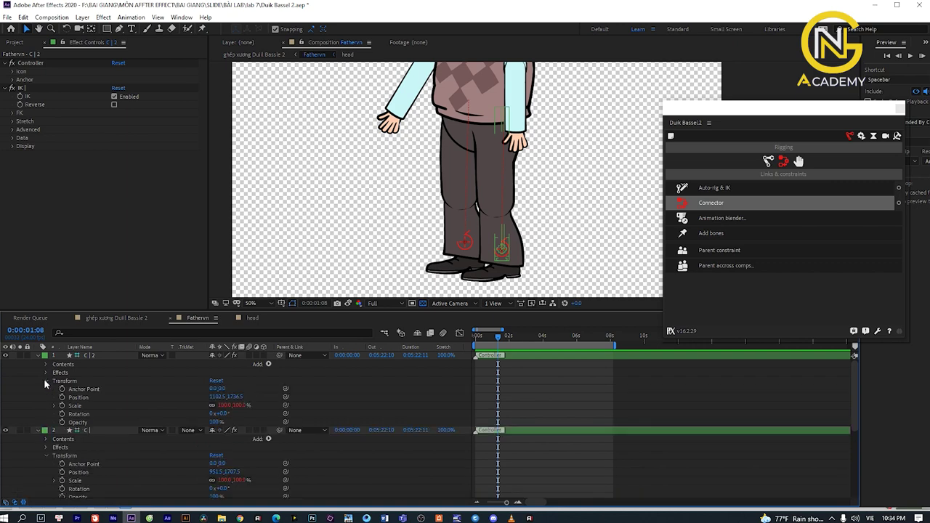
pyautogui.moveTo(498, 336); pyautogui.dragTo(476, 336)
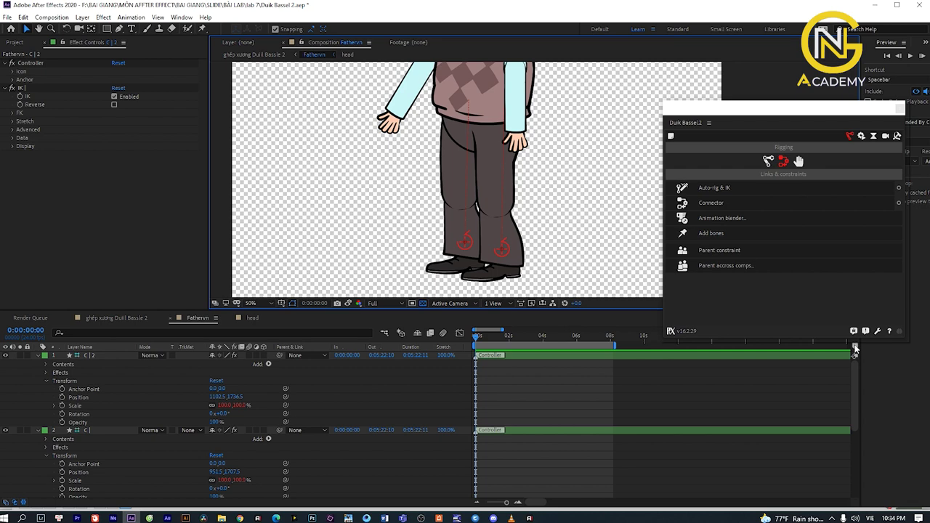
pyautogui.click(508, 336)
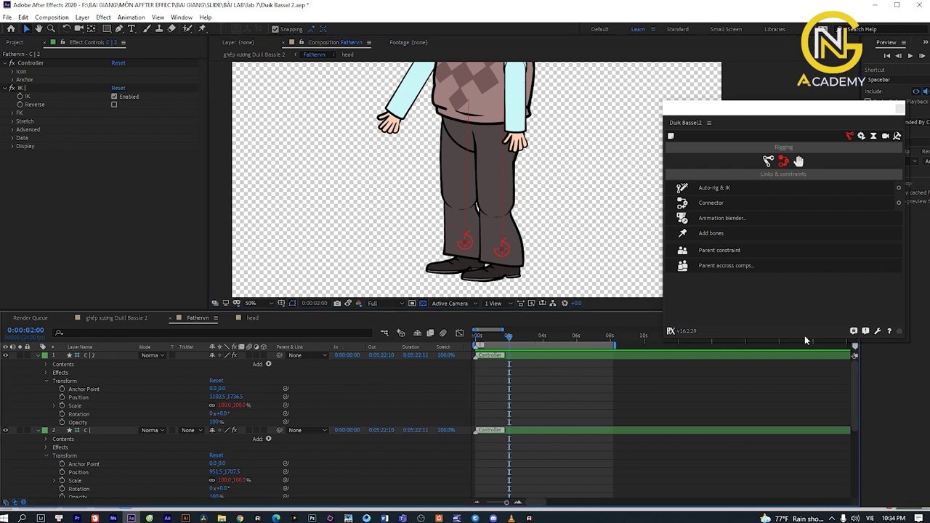
pyautogui.click(543, 337)
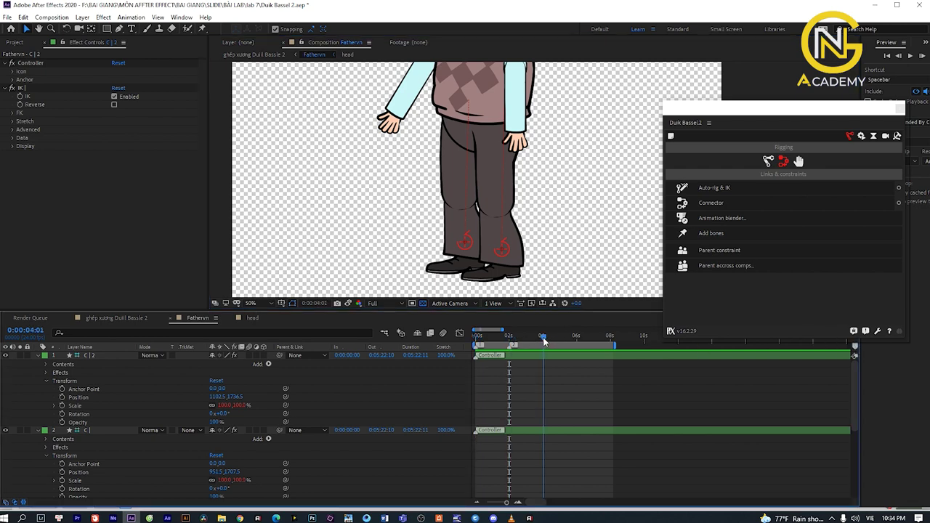
pyautogui.press('=')
# Add markers at 5 and 6 seconds, then return to 0s with the timeline showing 0–6 seconds.
pyautogui.moveTo(554, 337); pyautogui.dragTo(520, 340)
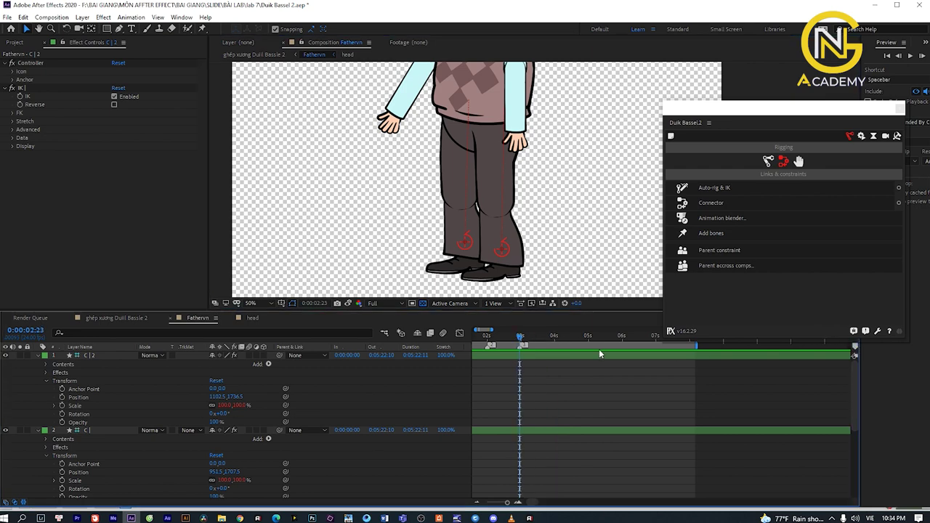
pyautogui.click(555, 339)
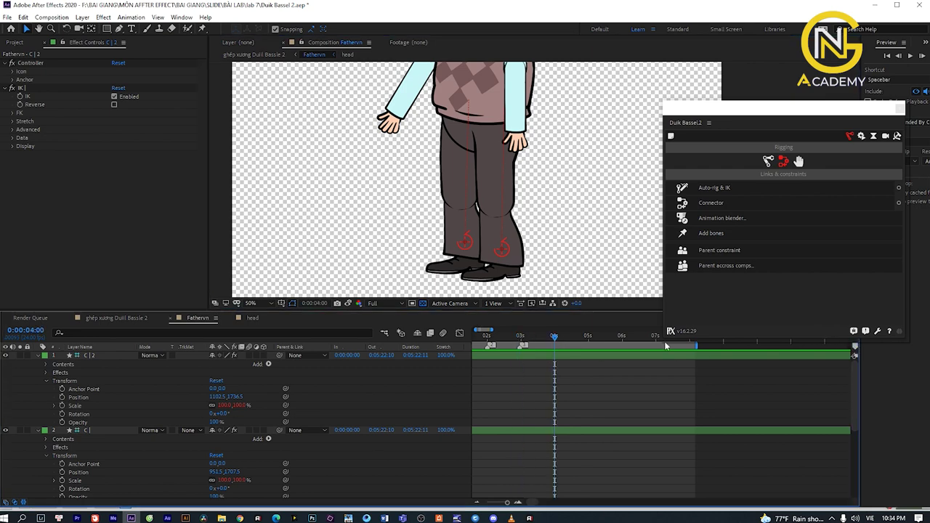
pyautogui.click(589, 338)
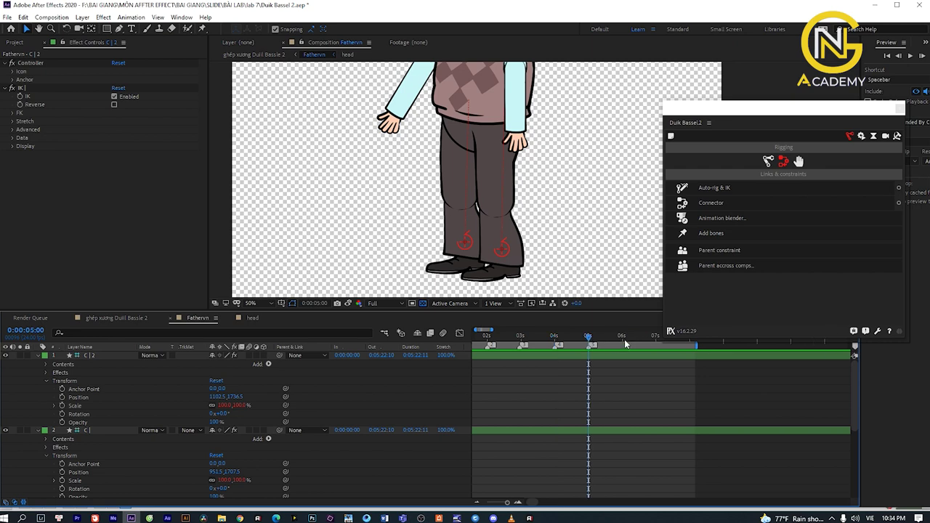
pyautogui.click(623, 339)
pyautogui.press('-')
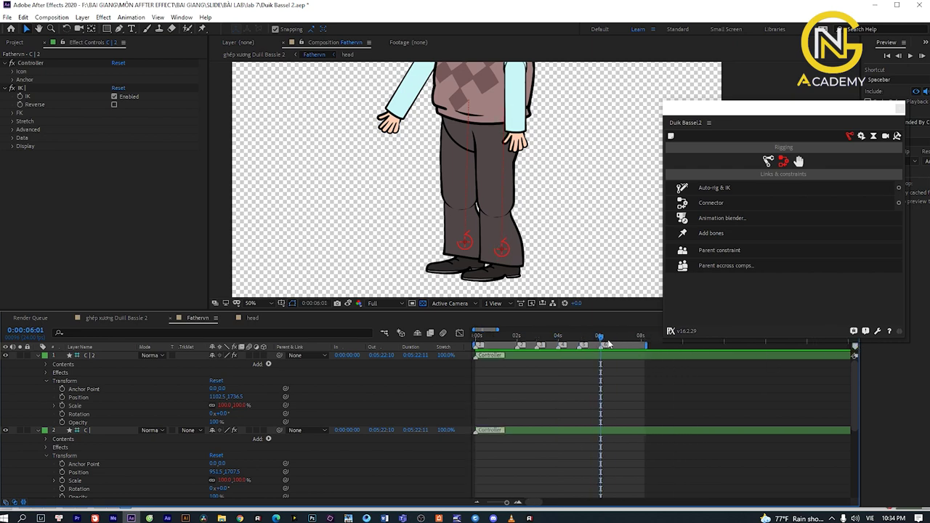
pyautogui.moveTo(608, 342); pyautogui.dragTo(476, 339)
pyautogui.press('=')
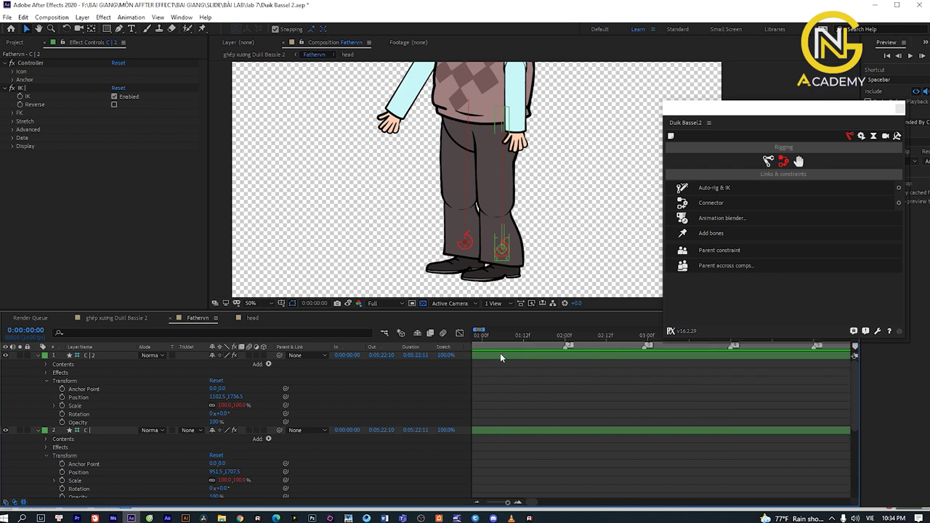
pyautogui.press('-')
pyautogui.press('-')
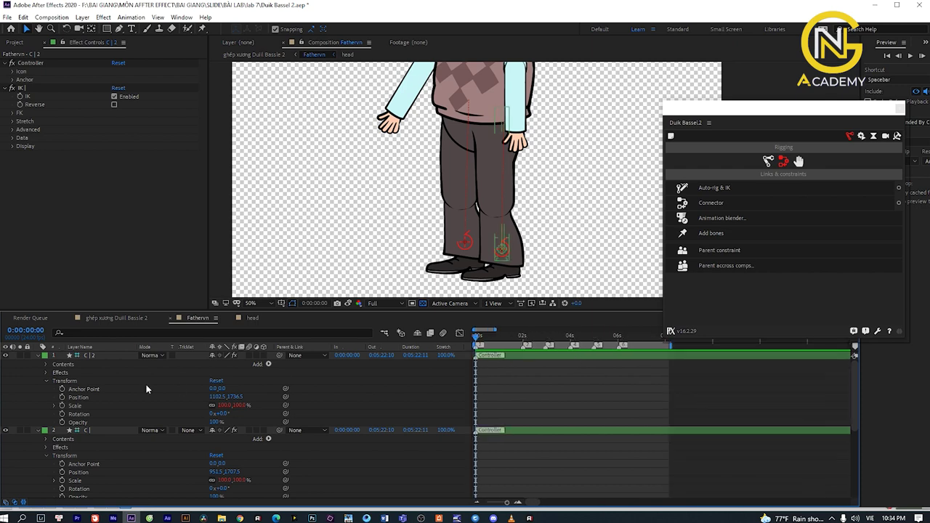
# Drag the C|2 foot forward to test the leg bend, then undo the move.
pyautogui.click(501, 250)
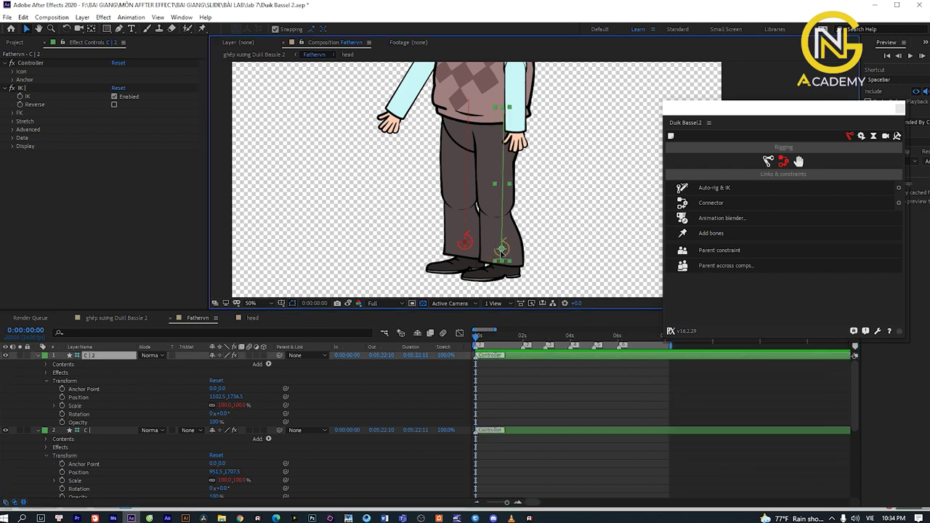
pyautogui.moveTo(501, 249); pyautogui.dragTo(546, 241)
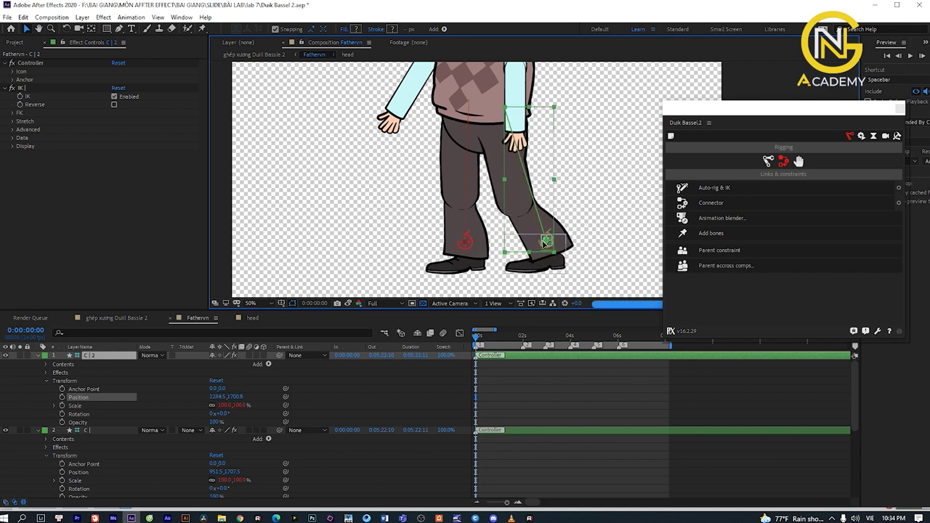
pyautogui.hotkey('ctrl', 'z')
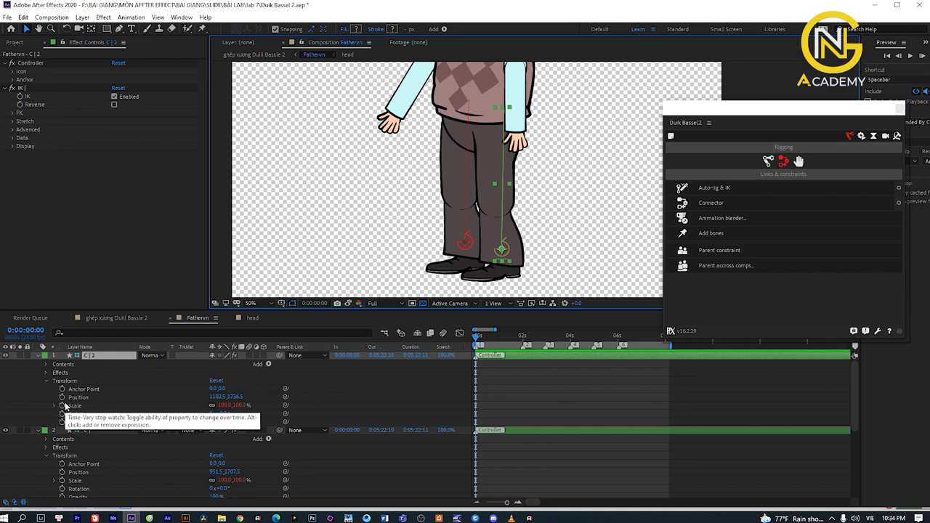
# Show Position on C|2 and C|, zoom the viewer out, and set Position keyframes at 0:00.
pyautogui.press('p')
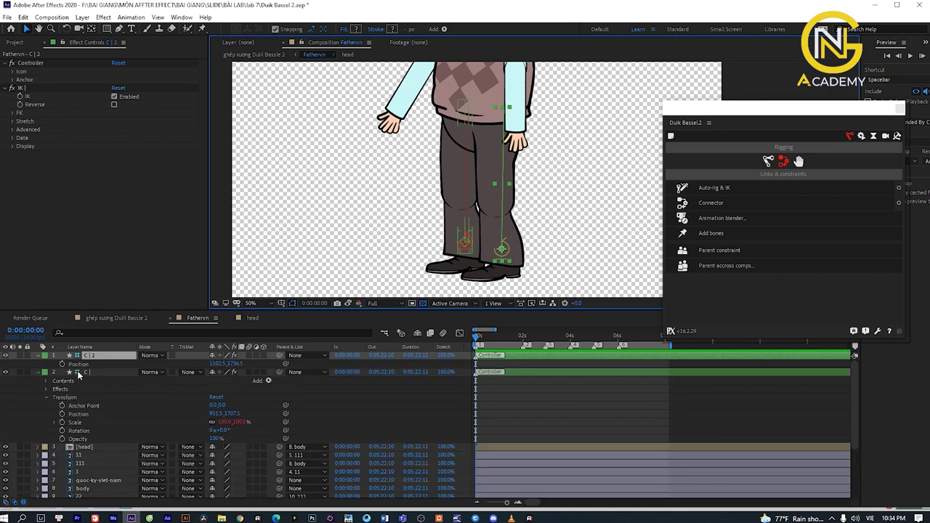
pyautogui.click(86, 372)
pyautogui.press('p')
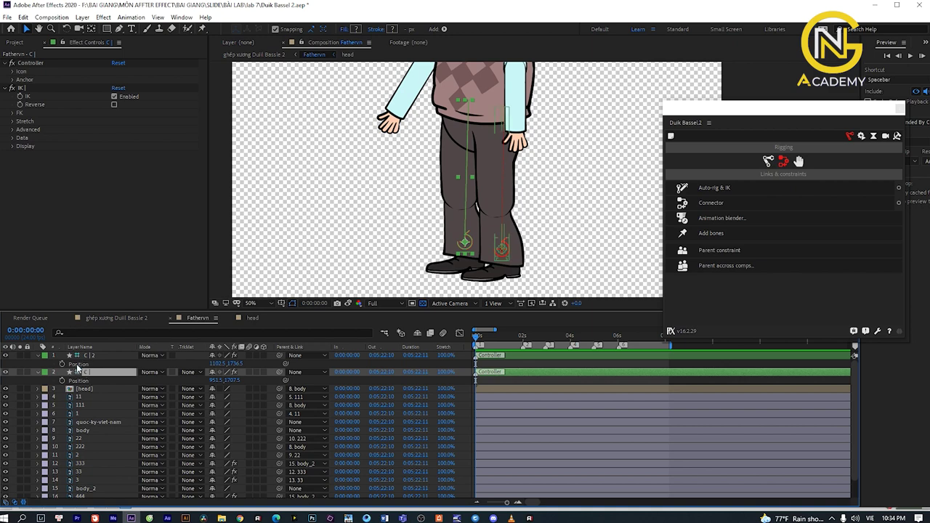
pyautogui.keyDown('ctrl'); pyautogui.click(83, 355); pyautogui.keyUp('ctrl')
pyautogui.press(',')
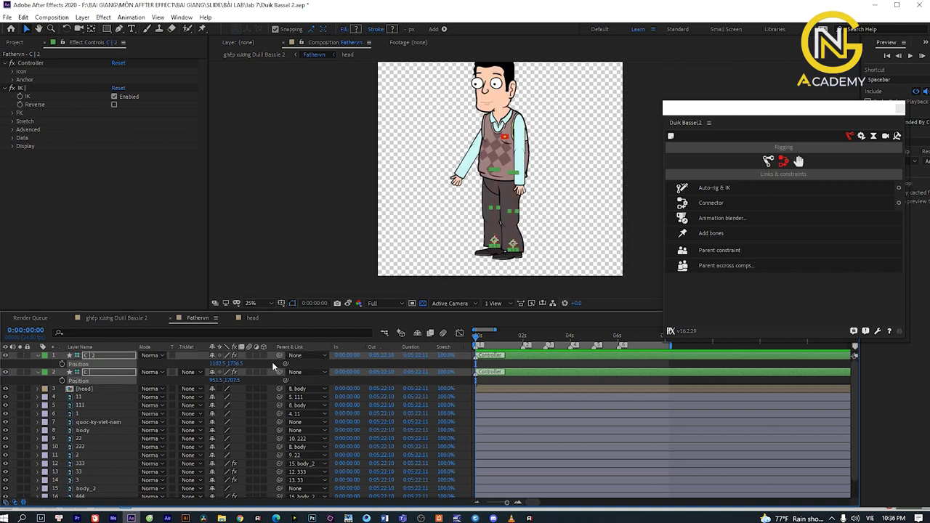
pyautogui.click(62, 380)
# Frame the legs and move the C| foot controller right toward the other foot.
pyautogui.click(495, 365)
pyautogui.scroll(2, 486, 229)
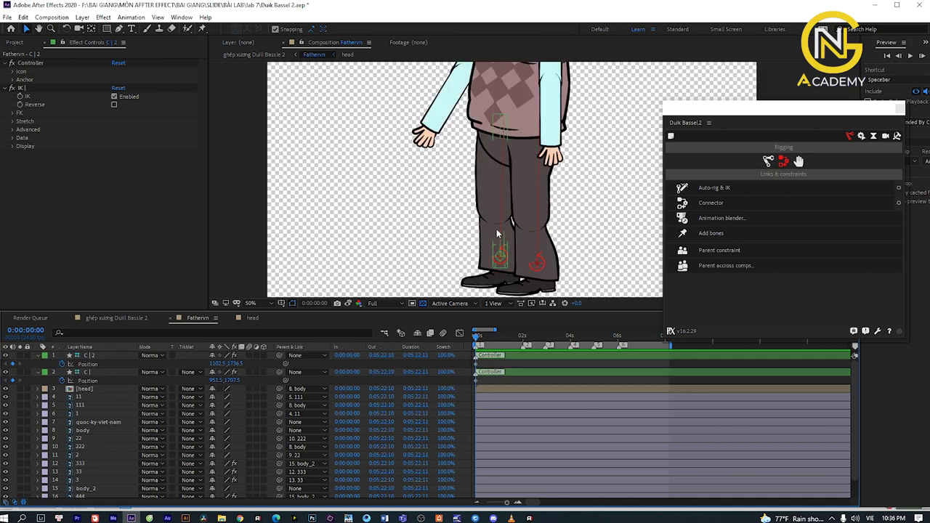
pyautogui.moveTo(550, 232); pyautogui.dragTo(544, 227)
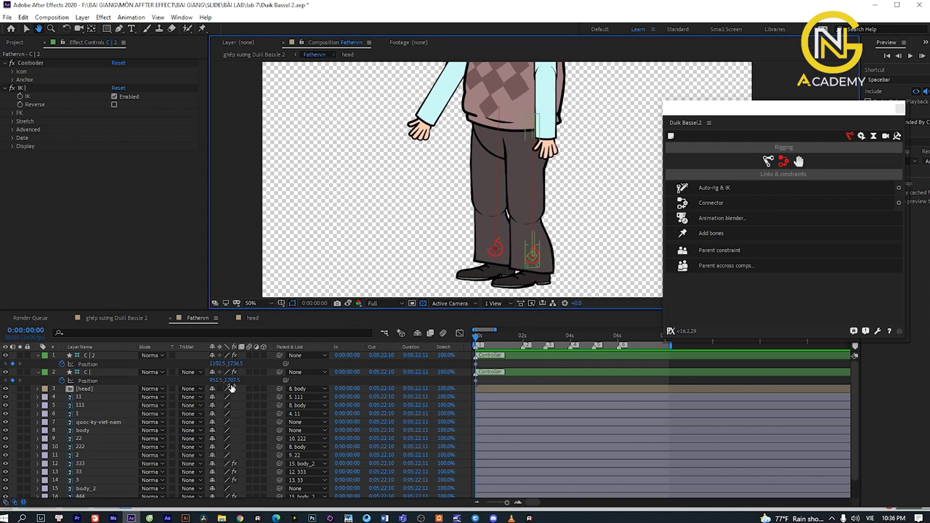
pyautogui.click(532, 254)
pyautogui.click(94, 373)
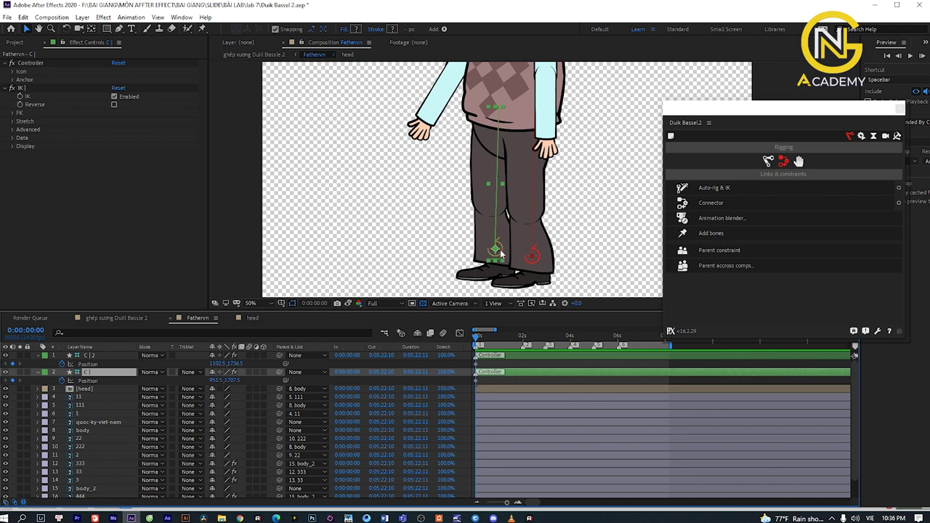
pyautogui.moveTo(494, 252)
pyautogui.mouseDown()
pyautogui.moveTo(533, 266)
pyautogui.moveTo(586, 246)
pyautogui.moveTo(575, 253)
pyautogui.mouseUp()
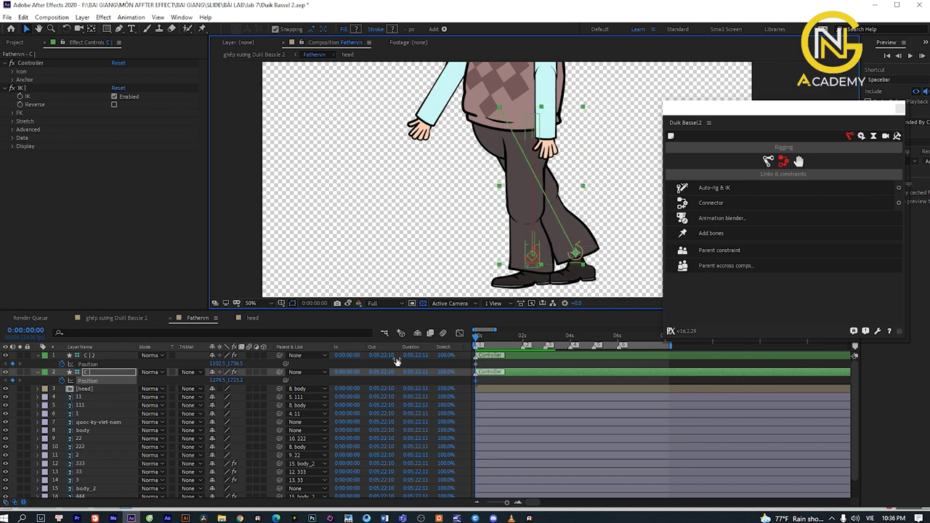
# Pull the C|2 foot controller back to bend the front leg, then reframe the character.
pyautogui.click(119, 355)
pyautogui.moveTo(532, 255)
pyautogui.mouseDown()
pyautogui.moveTo(475, 259)
pyautogui.moveTo(472, 274)
pyautogui.mouseUp()
pyautogui.scroll(-2, 473, 258)
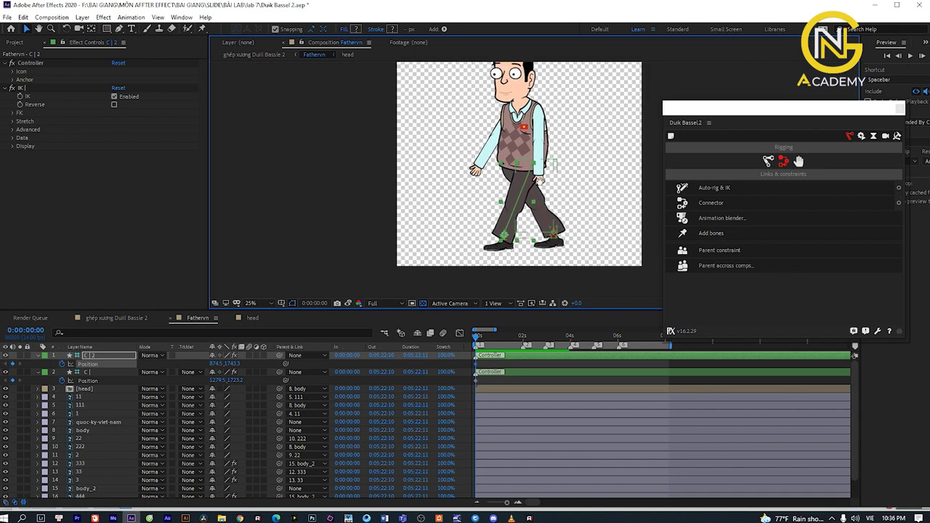
pyautogui.scroll(1, 533, 185)
pyautogui.moveTo(569, 291)
pyautogui.mouseDown()
pyautogui.moveTo(579, 237)
pyautogui.moveTo(568, 237)
pyautogui.mouseUp()
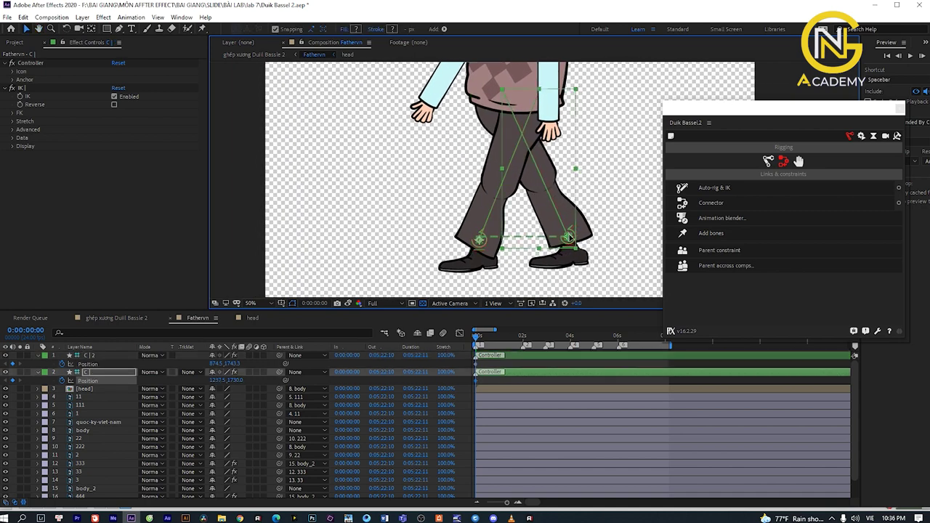
pyautogui.scroll(-2, 557, 216)
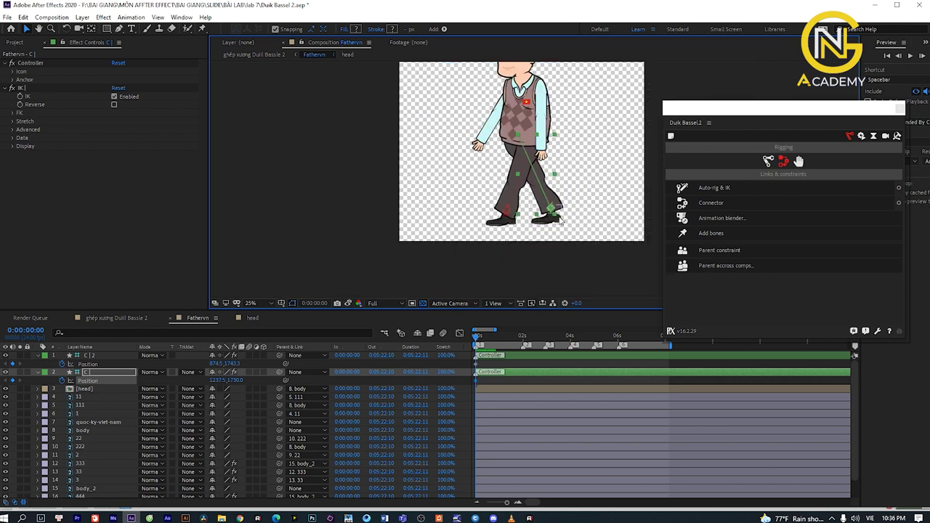
pyautogui.moveTo(556, 222); pyautogui.dragTo(559, 233)
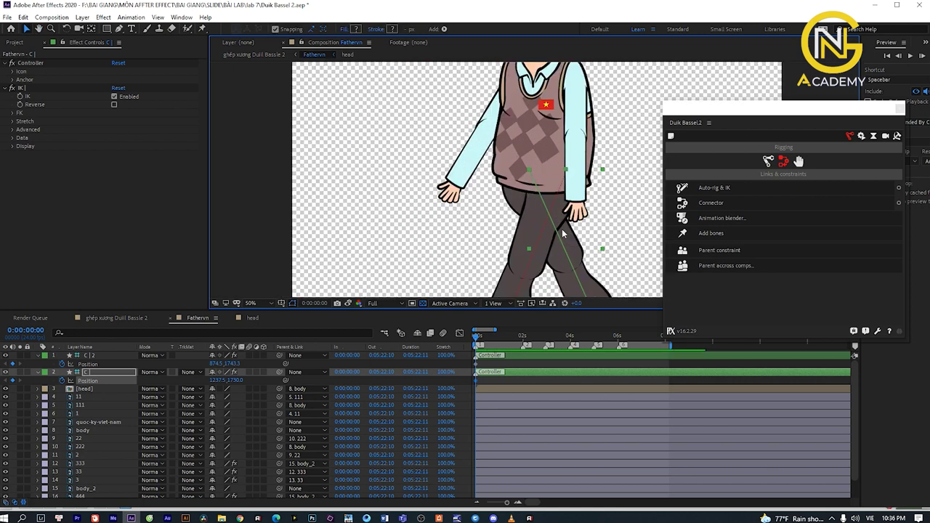
pyautogui.scroll(1, 512, 129)
pyautogui.scroll(2, 516, 367)
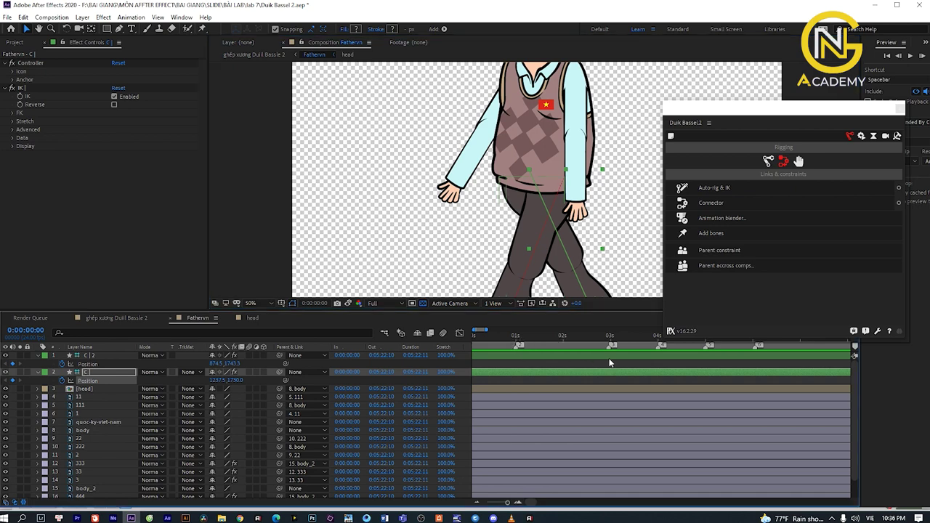
pyautogui.scroll(-1, 609, 362)
pyautogui.scroll(2, 542, 356)
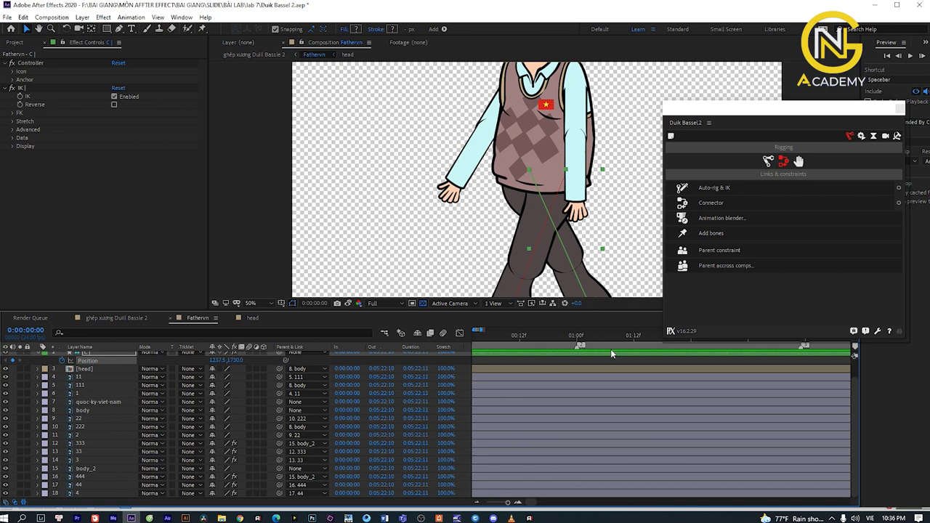
pyautogui.scroll(-2, 574, 352)
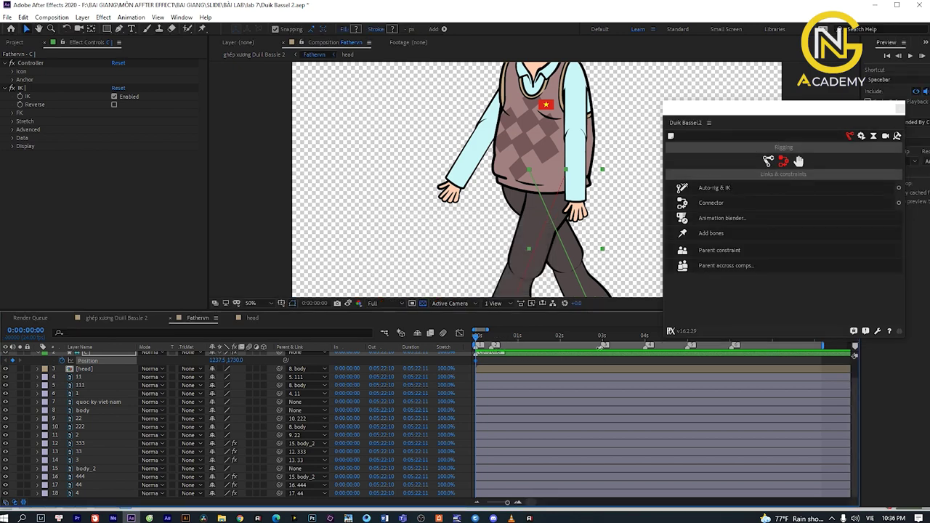
# Swap the feet mid-cycle: move the rear foot forward and the C| foot back left.
pyautogui.moveTo(601, 346); pyautogui.dragTo(518, 346)
pyautogui.moveTo(563, 282); pyautogui.dragTo(533, 172)
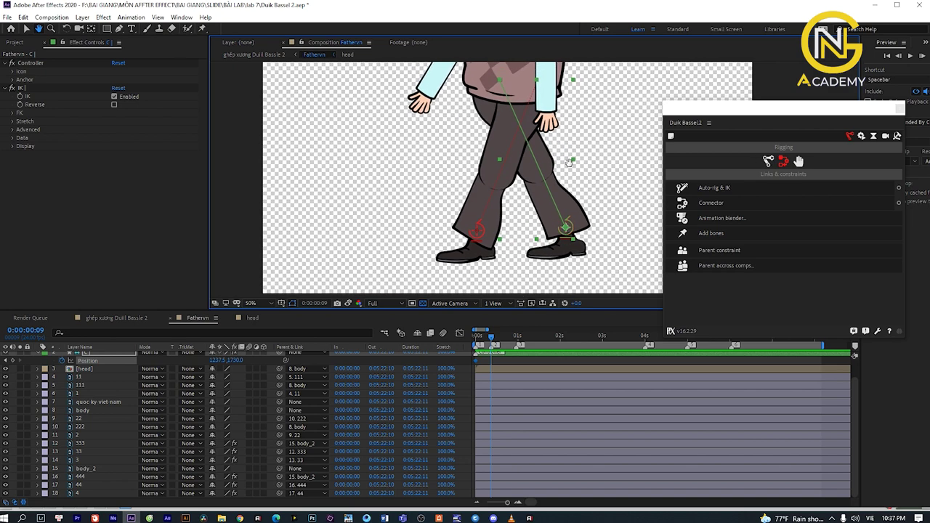
pyautogui.click(484, 238)
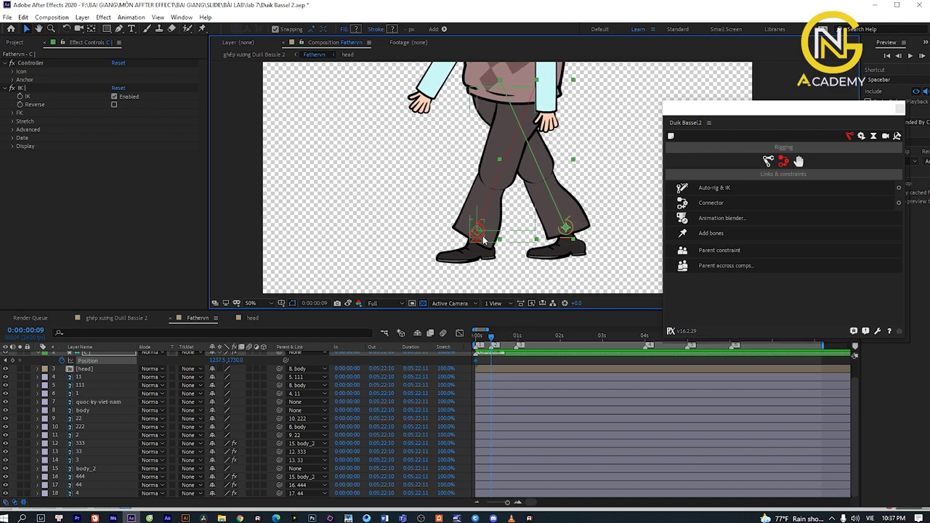
pyautogui.scroll(2, 437, 344)
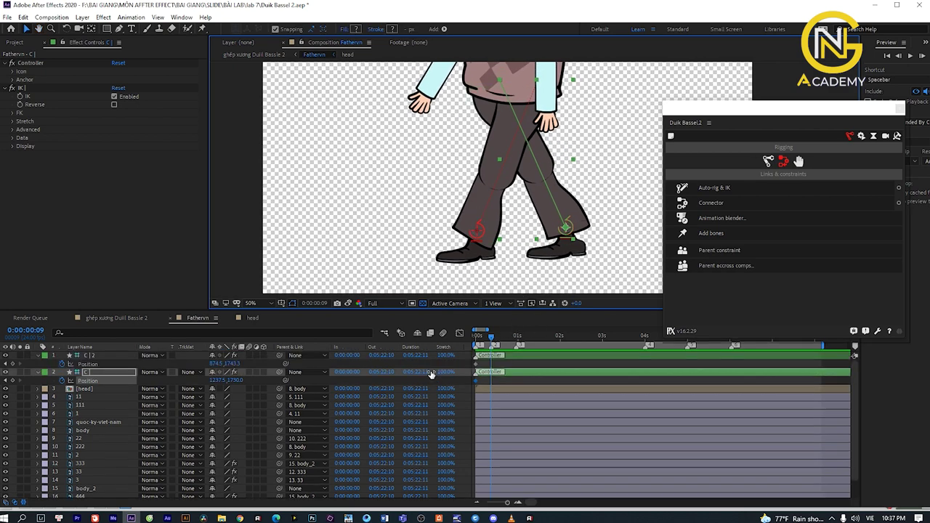
pyautogui.moveTo(482, 238); pyautogui.dragTo(569, 240)
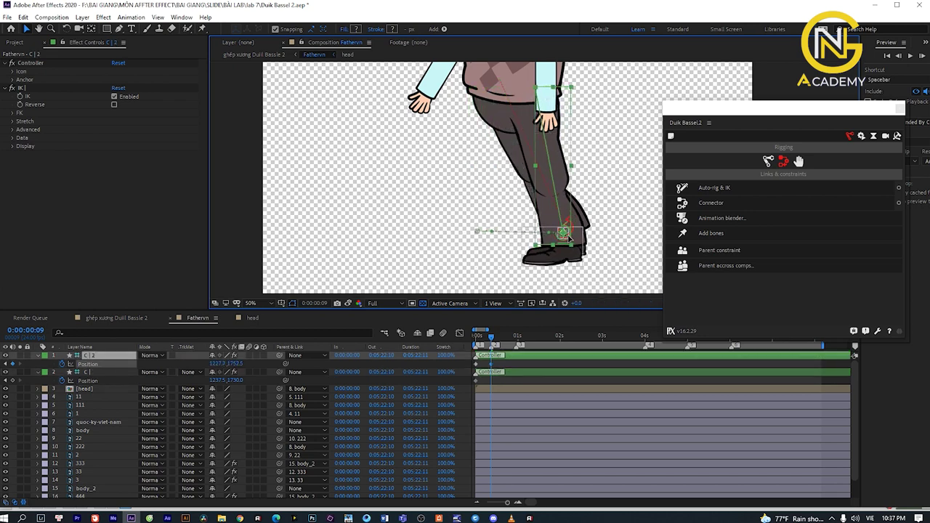
pyautogui.click(87, 372)
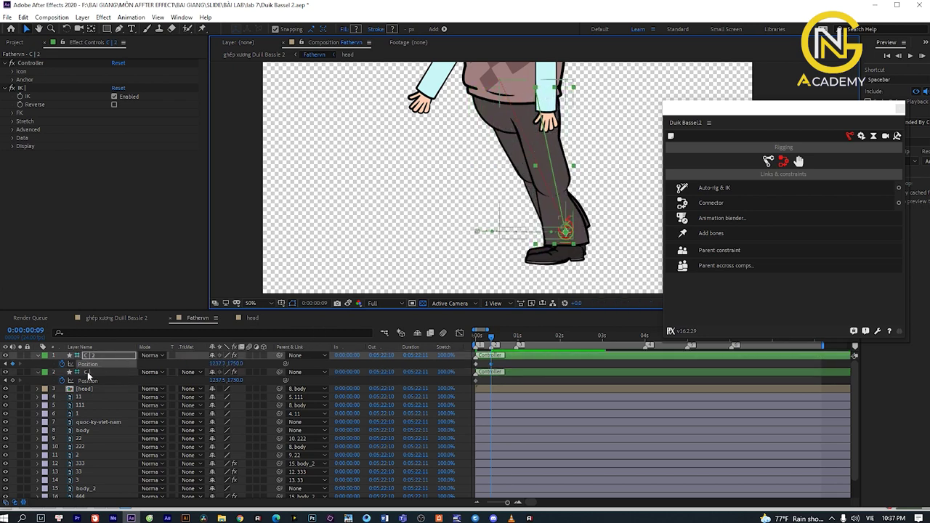
pyautogui.click(88, 374)
pyautogui.click(566, 229)
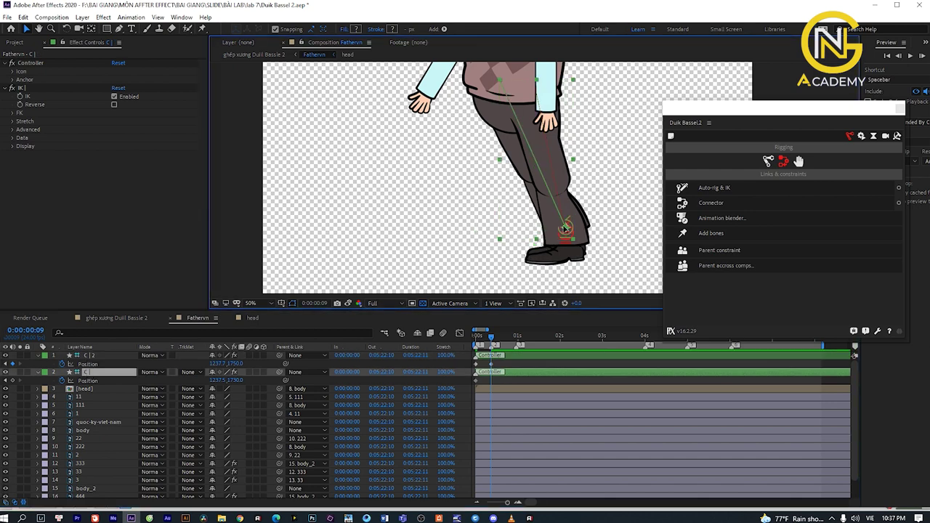
pyautogui.moveTo(566, 229); pyautogui.dragTo(476, 232)
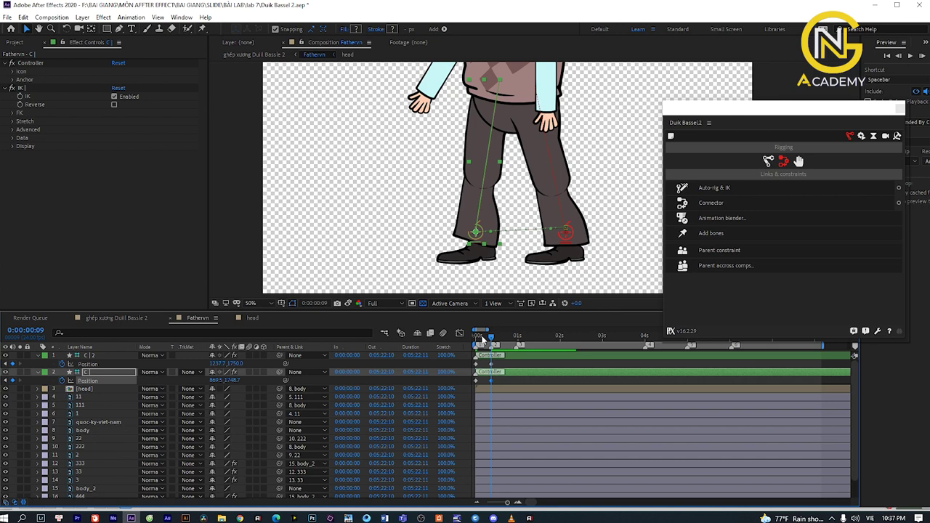
# Preview the walk from the first frame and zoom the timeline to individual frames.
pyautogui.moveTo(491, 335); pyautogui.dragTo(467, 335)
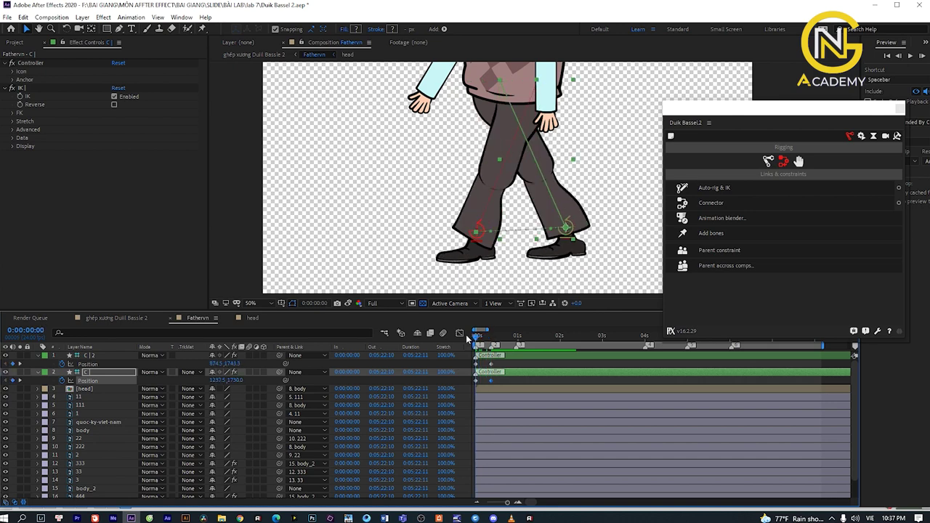
pyautogui.scroll(-1, 517, 229)
pyautogui.press('space')
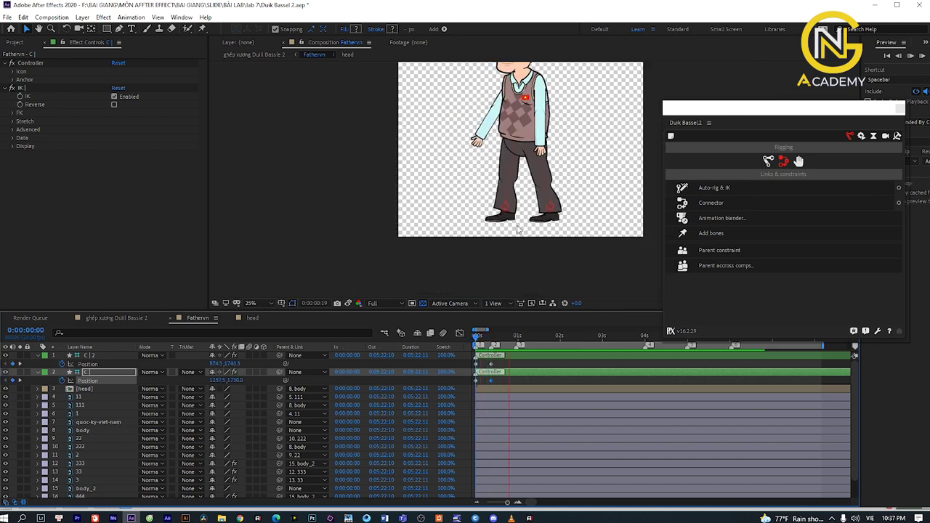
pyautogui.press('space')
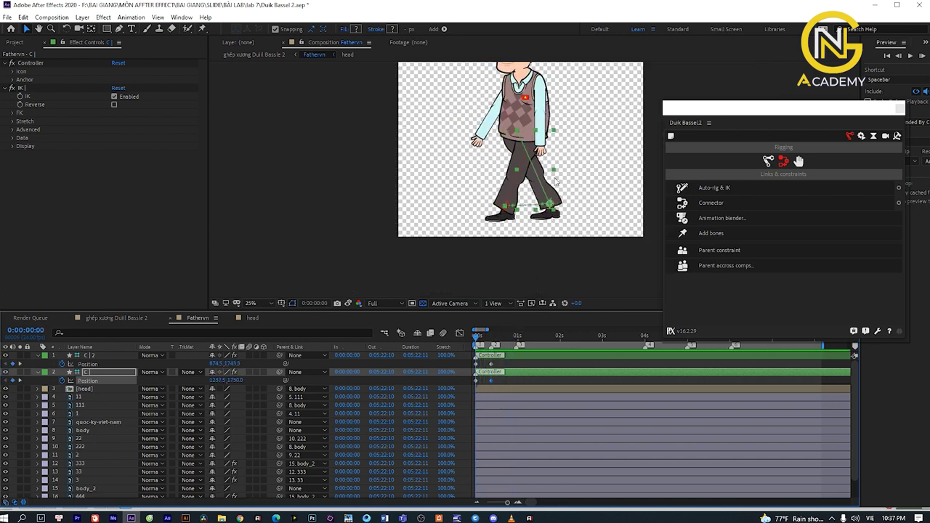
pyautogui.scroll(1, 532, 181)
pyautogui.press('space')
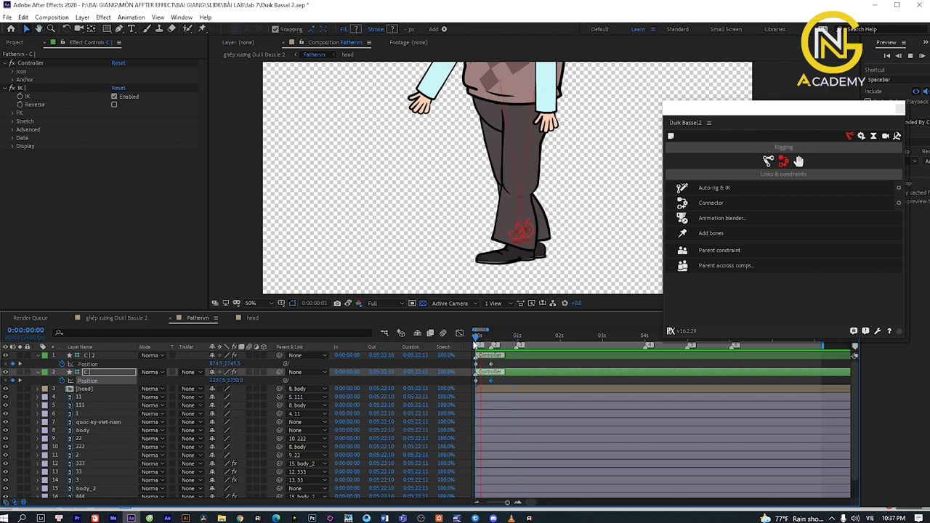
pyautogui.press('space')
pyautogui.press('-')
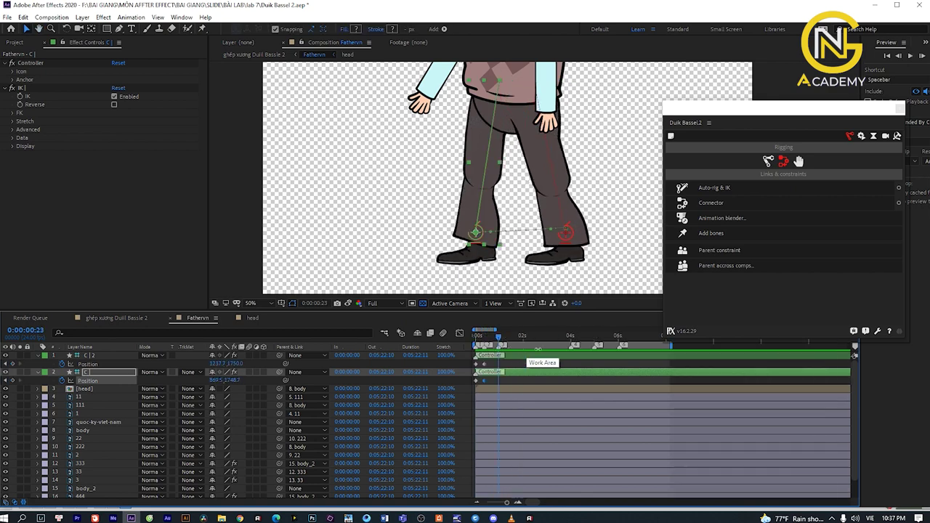
pyautogui.press('=')
pyautogui.press('=')
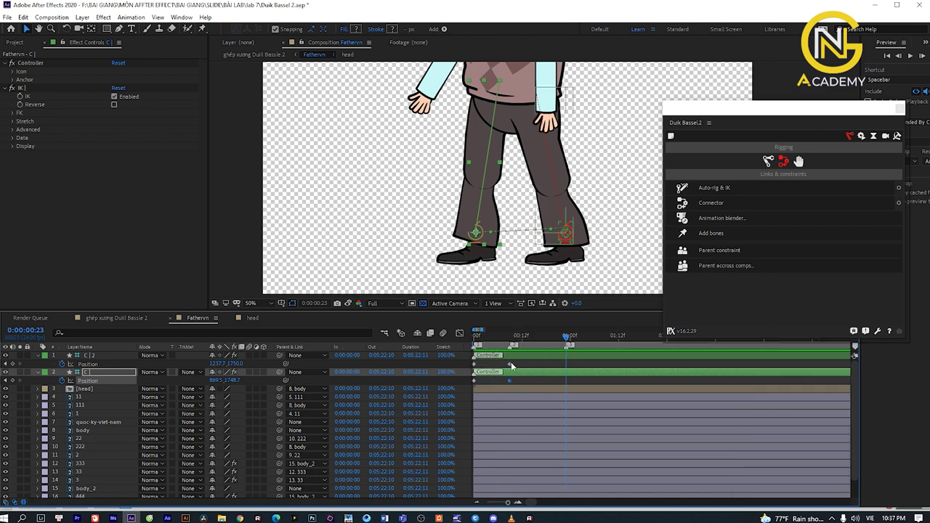
pyautogui.scroll(2, 511, 365)
pyautogui.scroll(-1, 543, 340)
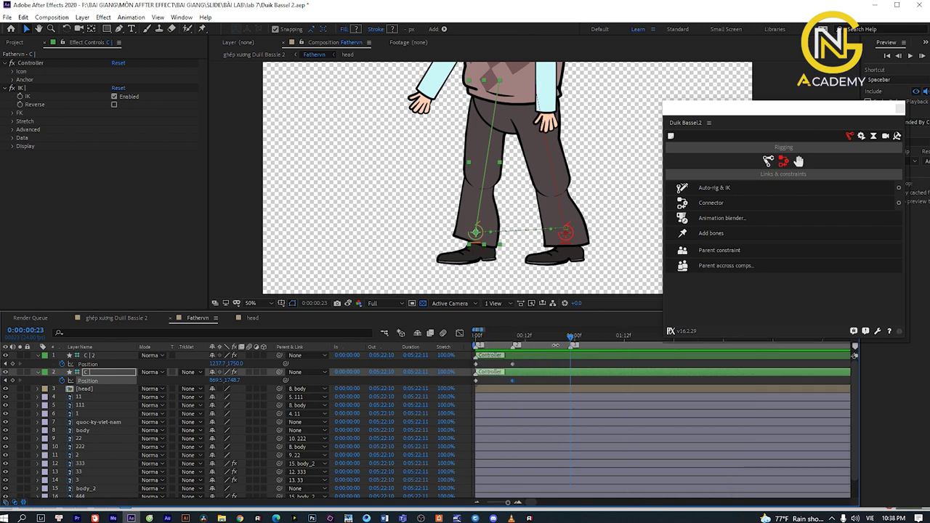
# Paste both controllers' starting Position keys at frame 23.
pyautogui.hotkey('ctrl', 'Up')
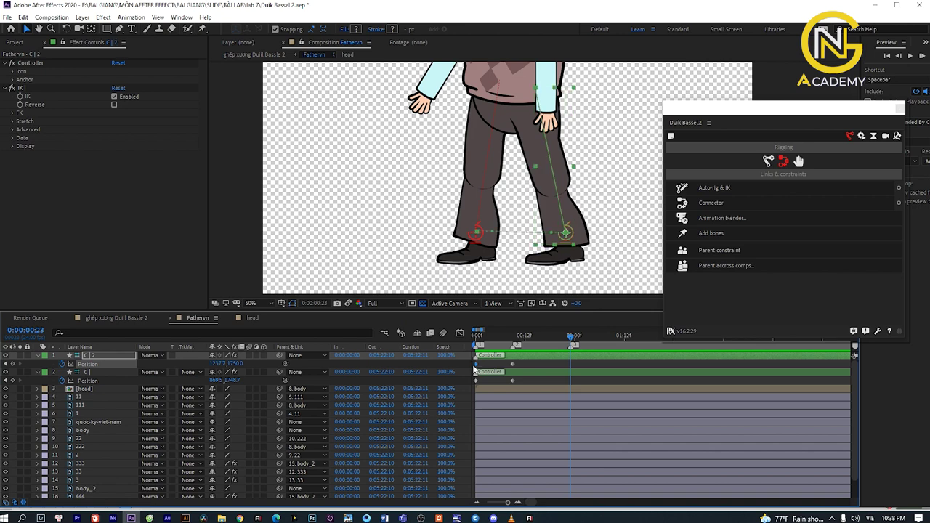
pyautogui.hotkey('ctrl', 'v')
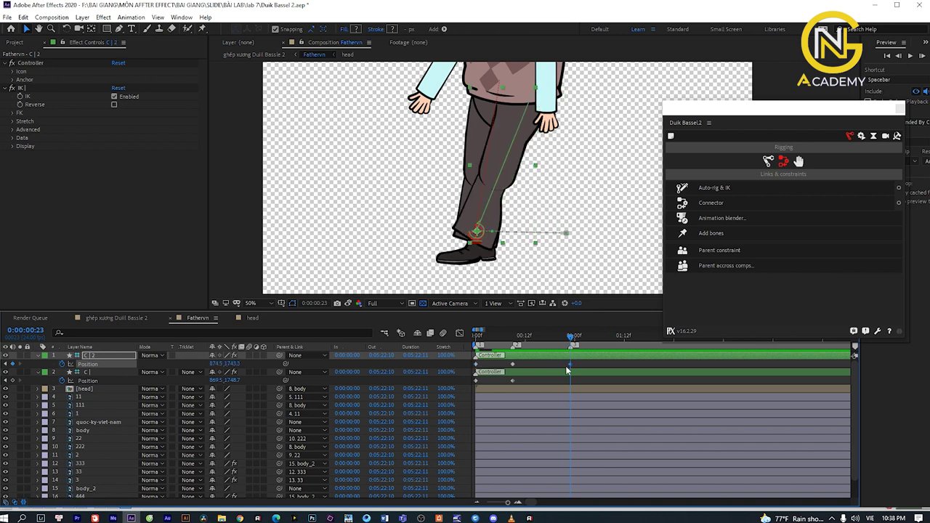
pyautogui.click(473, 381)
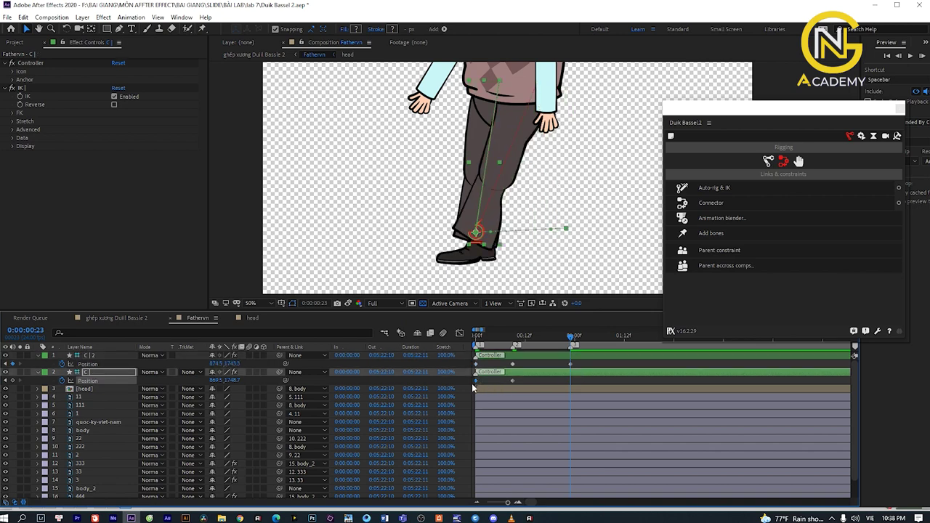
pyautogui.hotkey('ctrl', 'v')
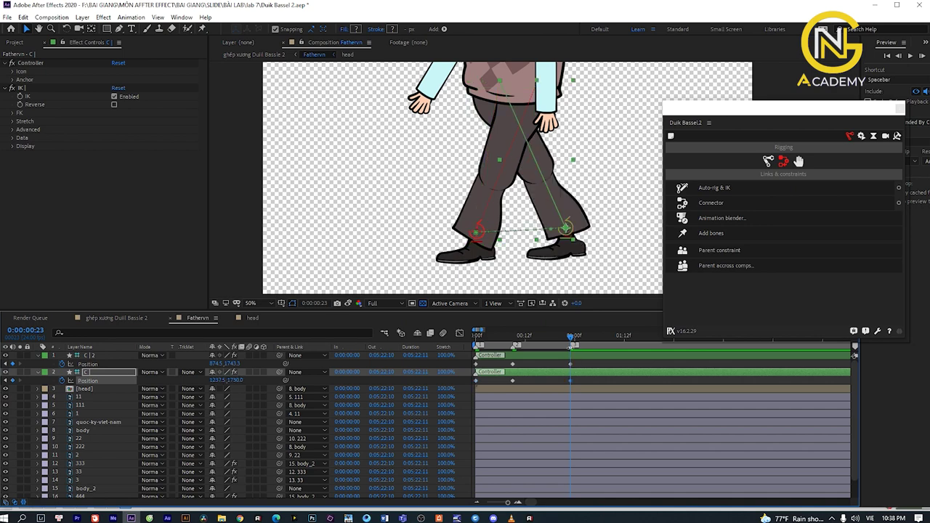
pyautogui.moveTo(570, 337)
pyautogui.mouseDown()
pyautogui.moveTo(459, 344)
pyautogui.moveTo(529, 337)
pyautogui.mouseUp()
pyautogui.press('Home')
# Shift both controllers' middle keyframes to frame 12 and preview the stride.
pyautogui.click(512, 363)
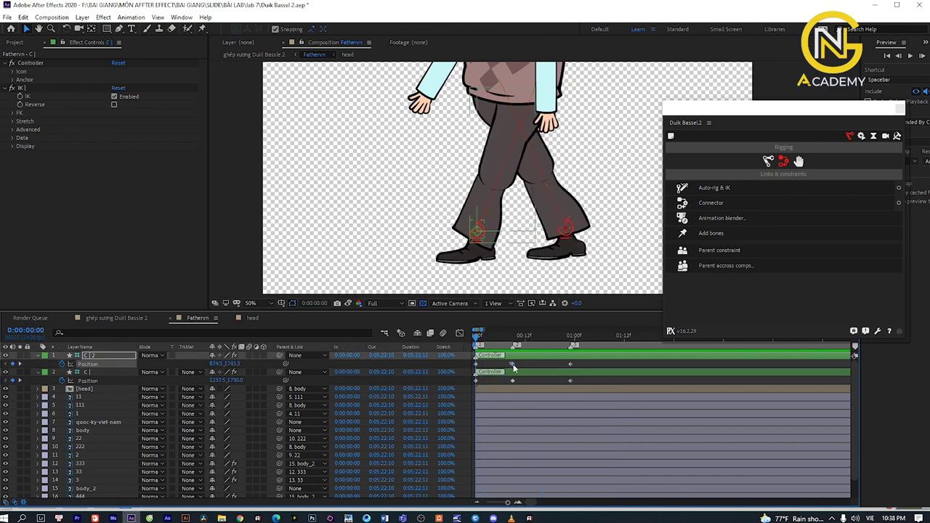
pyautogui.keyDown('shift'); pyautogui.click(514, 380); pyautogui.keyUp('shift')
pyautogui.moveTo(513, 368); pyautogui.dragTo(525, 371)
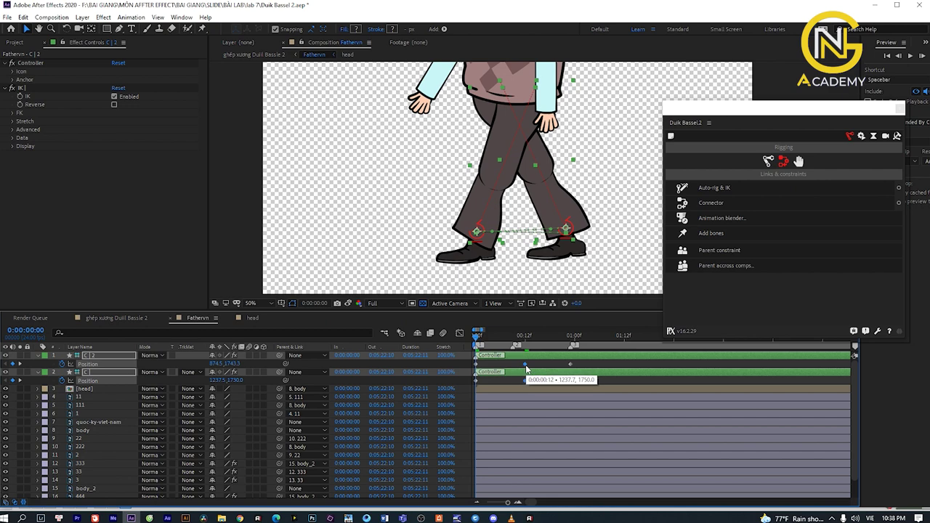
pyautogui.press('space')
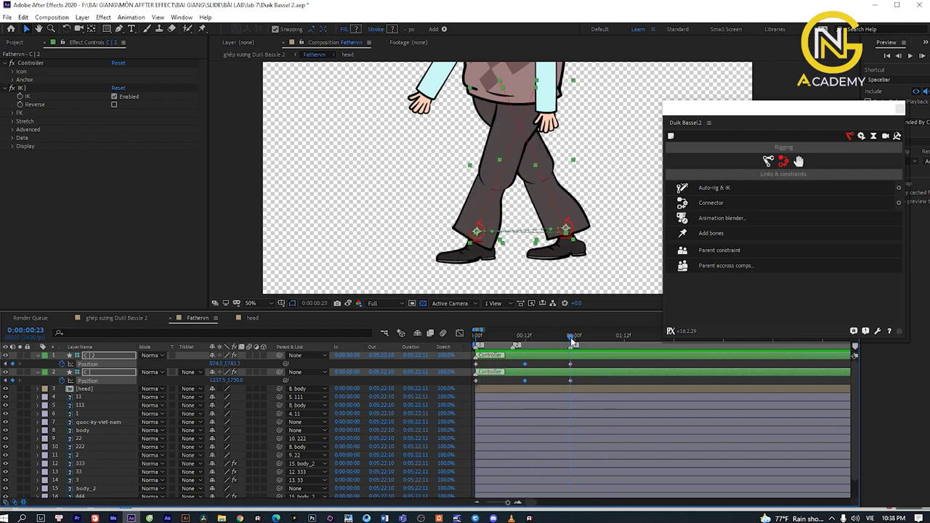
pyautogui.moveTo(569, 340); pyautogui.dragTo(472, 339)
pyautogui.press('space')
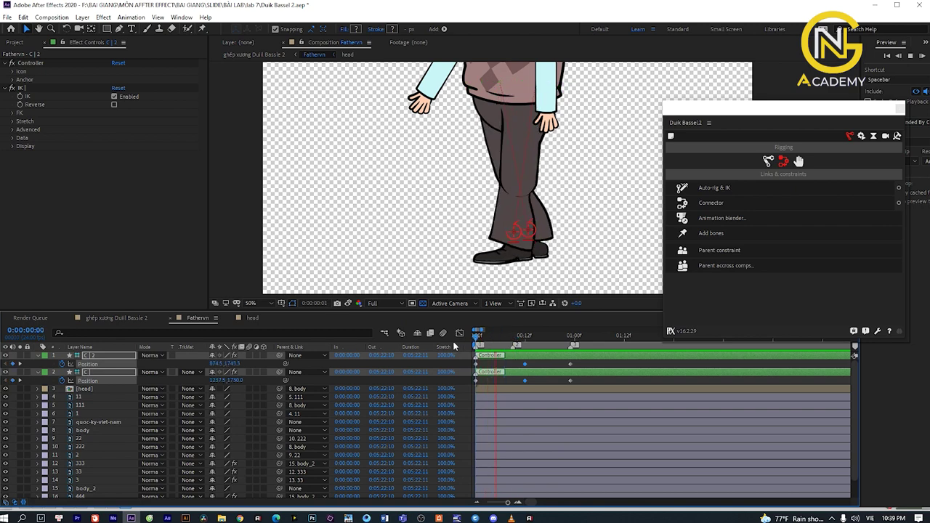
pyautogui.press('space')
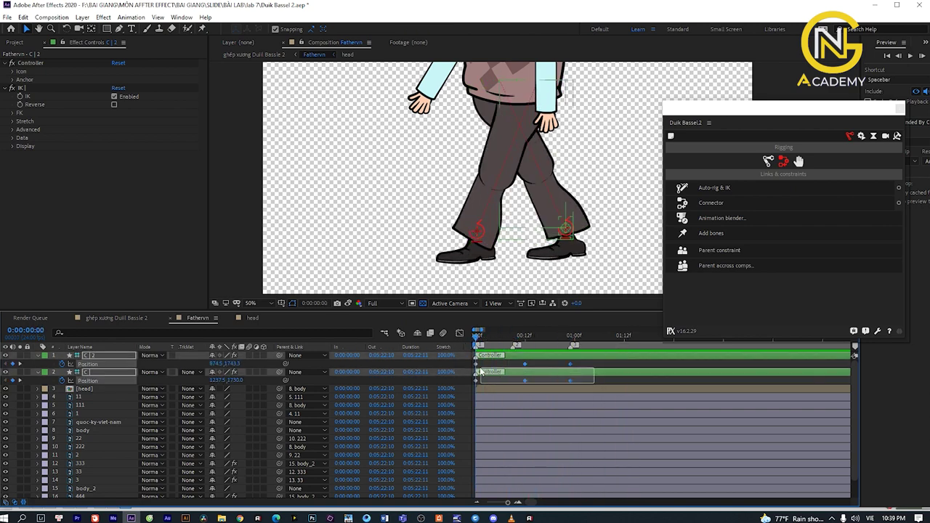
pyautogui.moveTo(594, 383); pyautogui.dragTo(462, 365)
# Apply Easy Ease to the selected foot Position keyframes and preview the leg motion.
pyautogui.rightClick(524, 363)
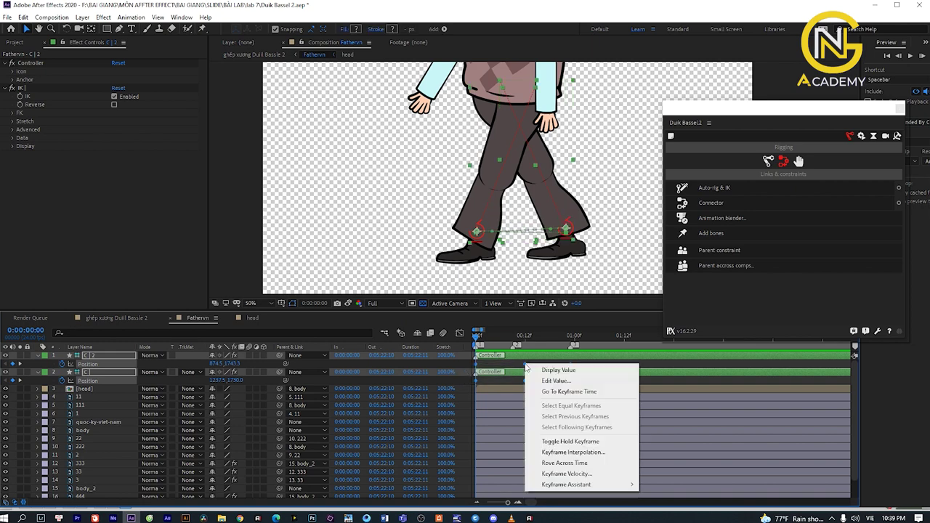
pyautogui.moveTo(617, 485)
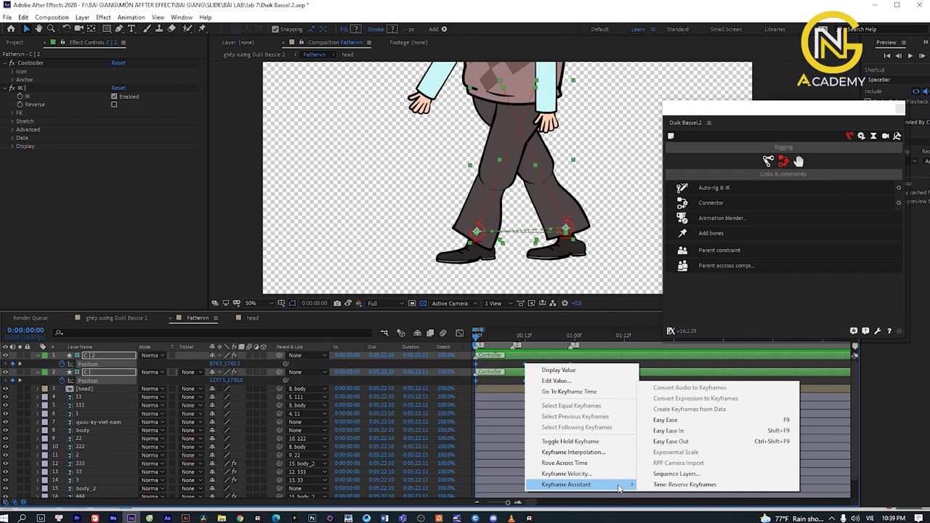
pyautogui.click(709, 421)
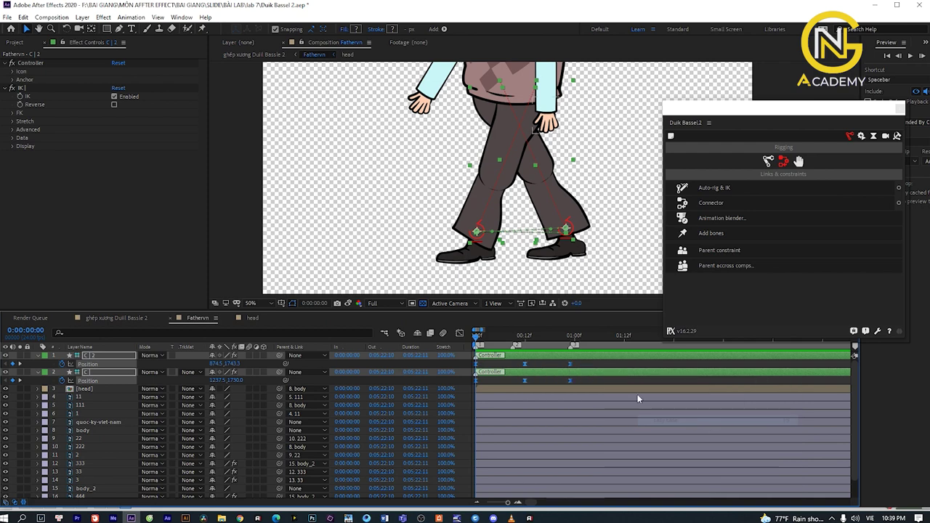
pyautogui.press('space')
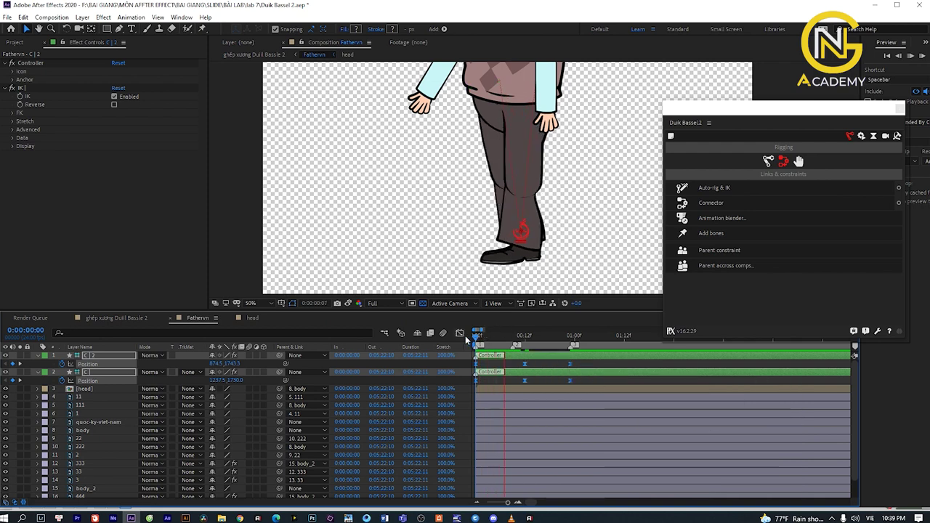
pyautogui.press('space')
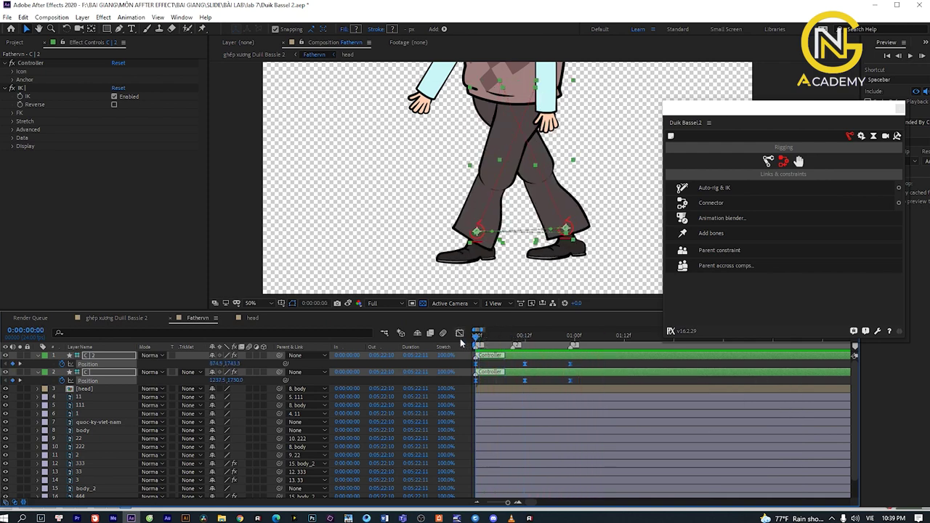
# In the Graph Editor, raise the selected keyframes' speed to about 167 px/sec and preview.
pyautogui.click(458, 331)
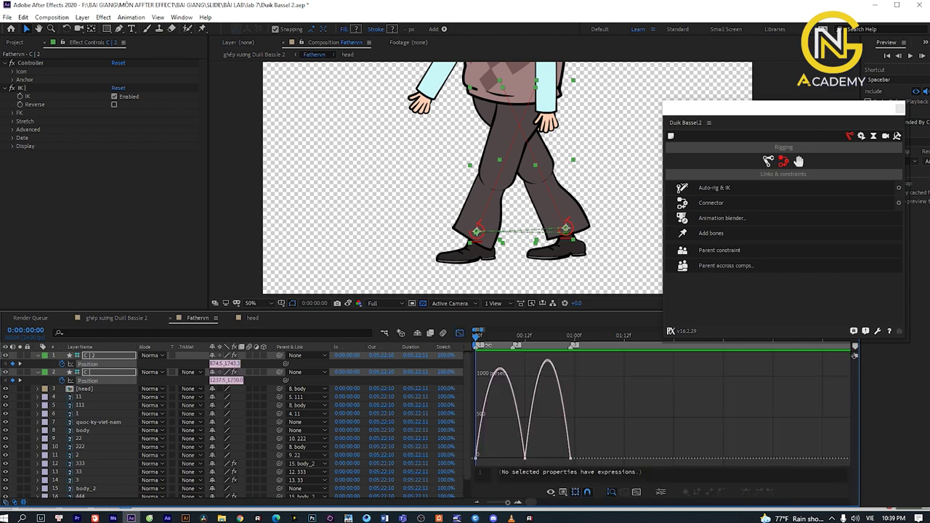
pyautogui.moveTo(477, 336); pyautogui.dragTo(567, 337)
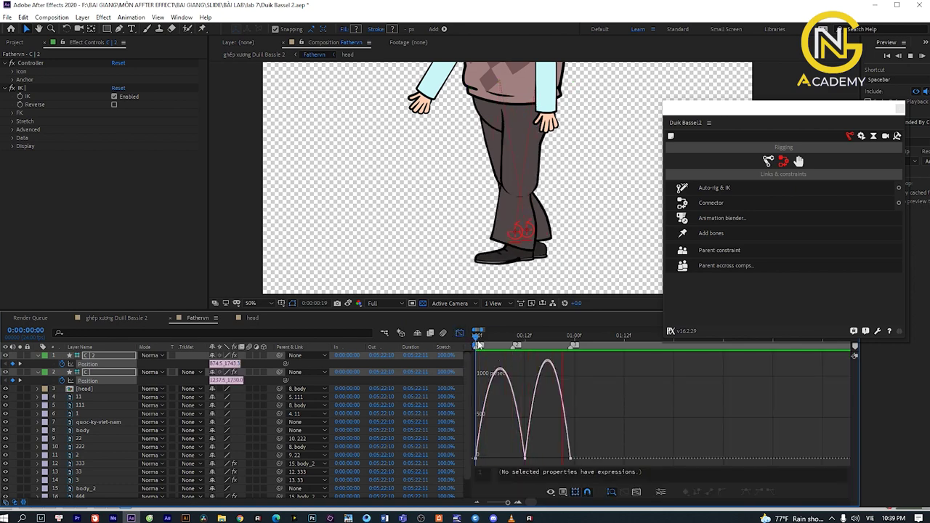
pyautogui.click(499, 337)
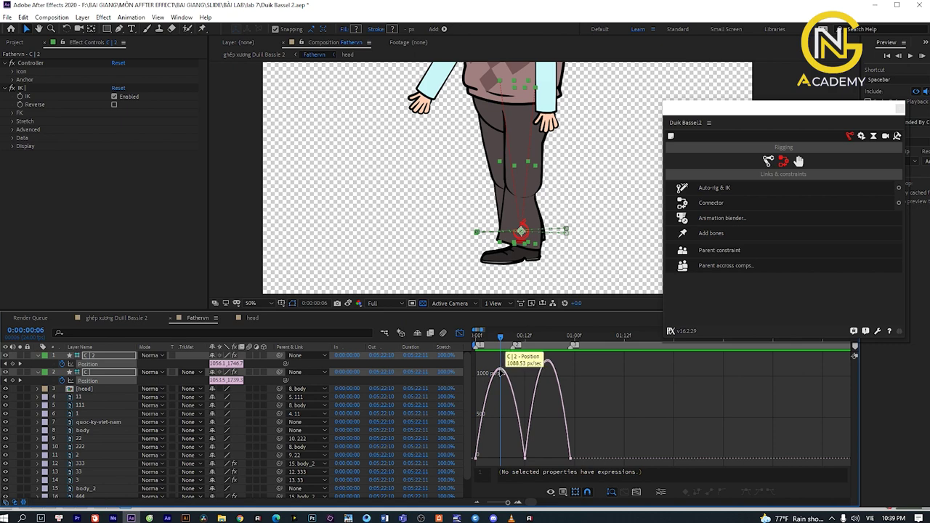
pyautogui.click(500, 362)
pyautogui.moveTo(501, 362); pyautogui.dragTo(459, 341)
pyautogui.press('space')
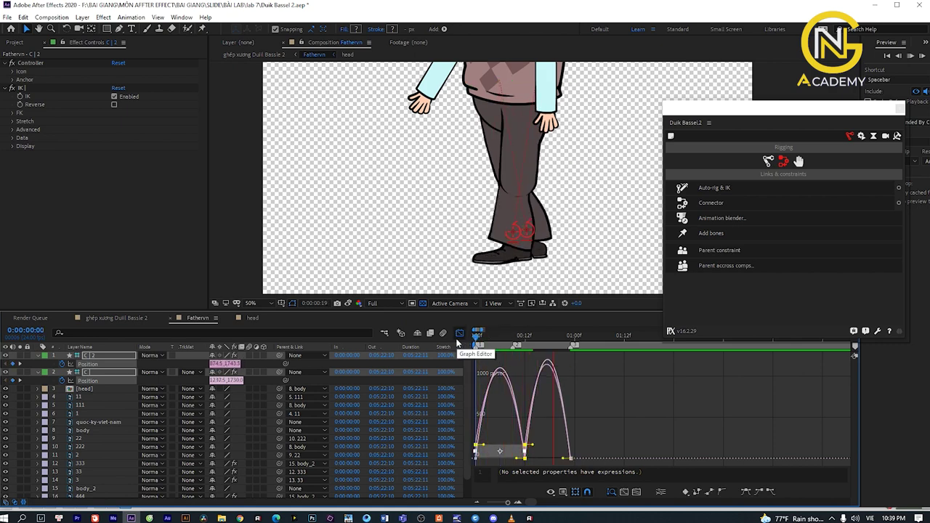
pyautogui.press('space')
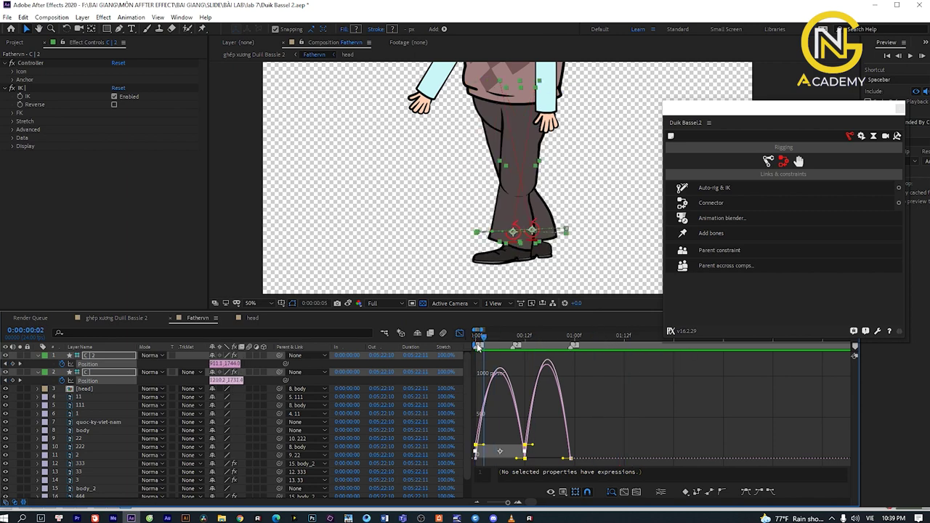
pyautogui.click(459, 334)
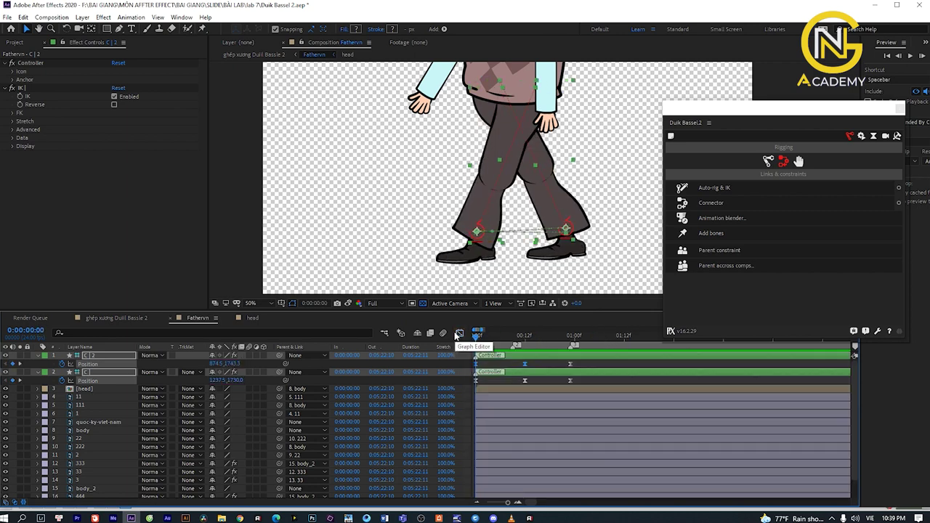
# At frame 6, scrub C|'s Position Y up to lift the foot and preview the bend.
pyautogui.moveTo(477, 335); pyautogui.dragTo(577, 347)
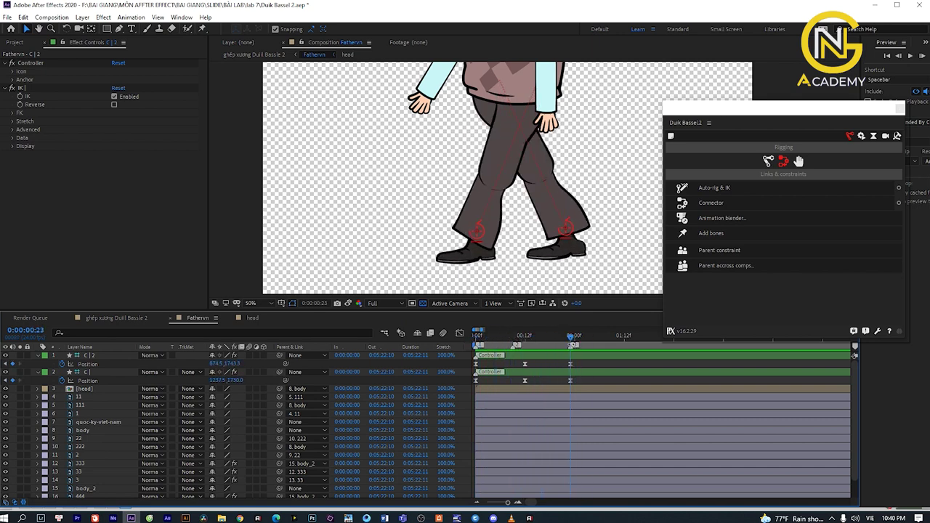
pyautogui.moveTo(571, 338); pyautogui.dragTo(475, 339)
pyautogui.press('=')
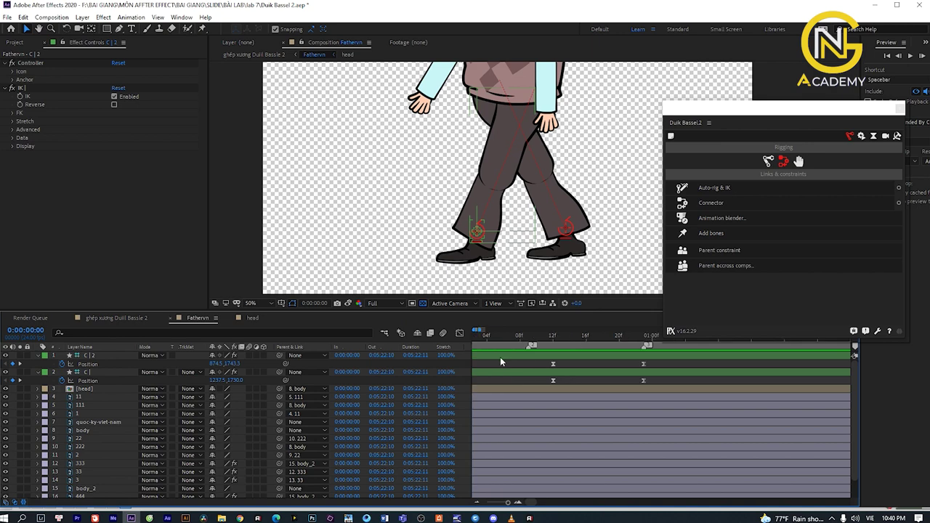
pyautogui.press('-')
pyautogui.click(500, 336)
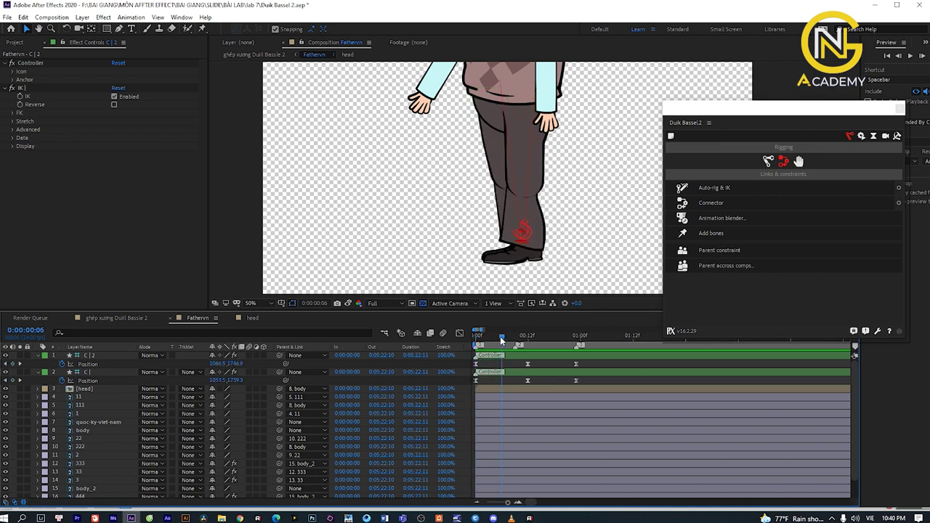
pyautogui.click(95, 372)
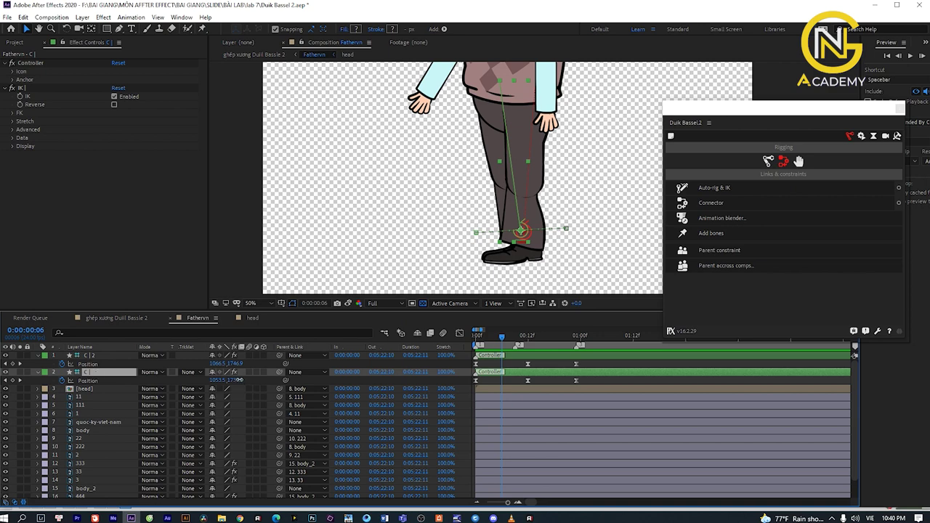
pyautogui.moveTo(236, 380)
pyautogui.mouseDown()
pyautogui.moveTo(183, 379)
pyautogui.moveTo(195, 379)
pyautogui.mouseUp()
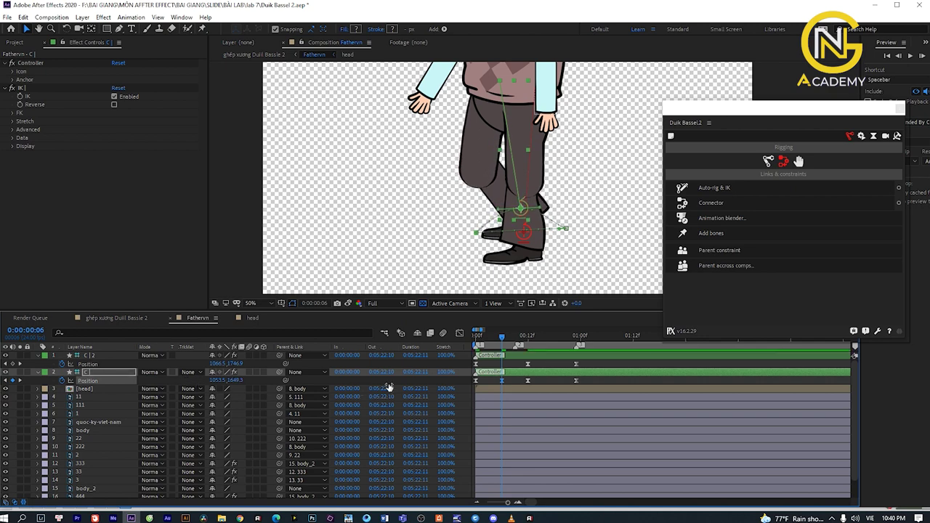
pyautogui.press('space')
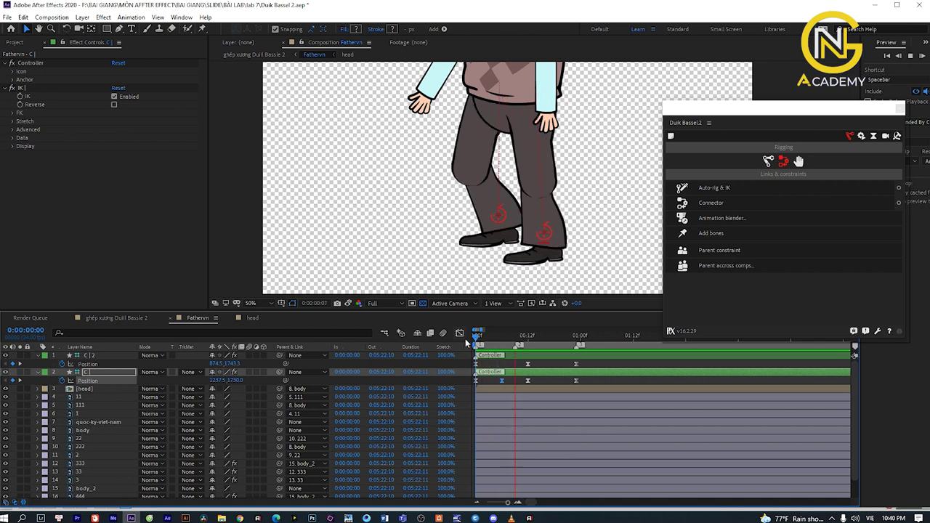
pyautogui.moveTo(508, 335)
pyautogui.mouseDown()
pyautogui.moveTo(467, 332)
pyautogui.moveTo(550, 339)
pyautogui.mouseUp()
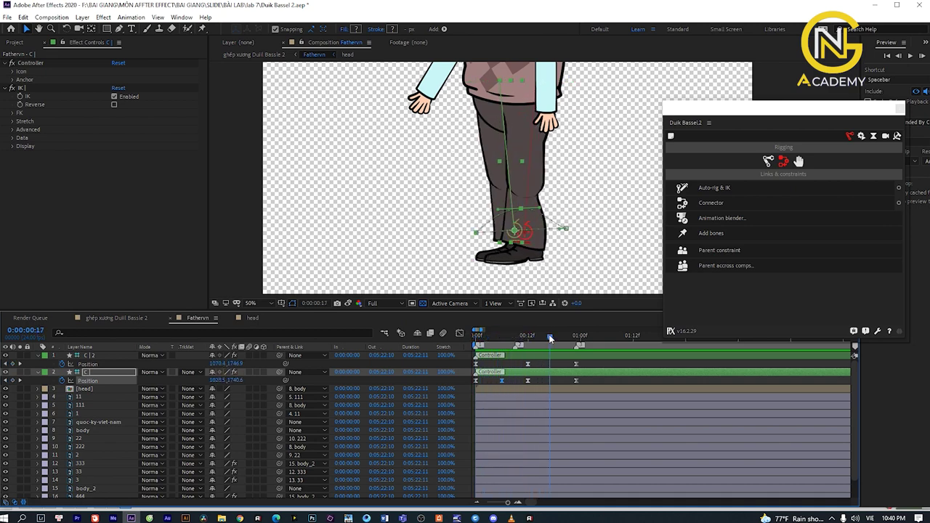
# At frame 17, lift C|2's Position to 1070.4, 1679.9 so its knee bends.
pyautogui.click(104, 355)
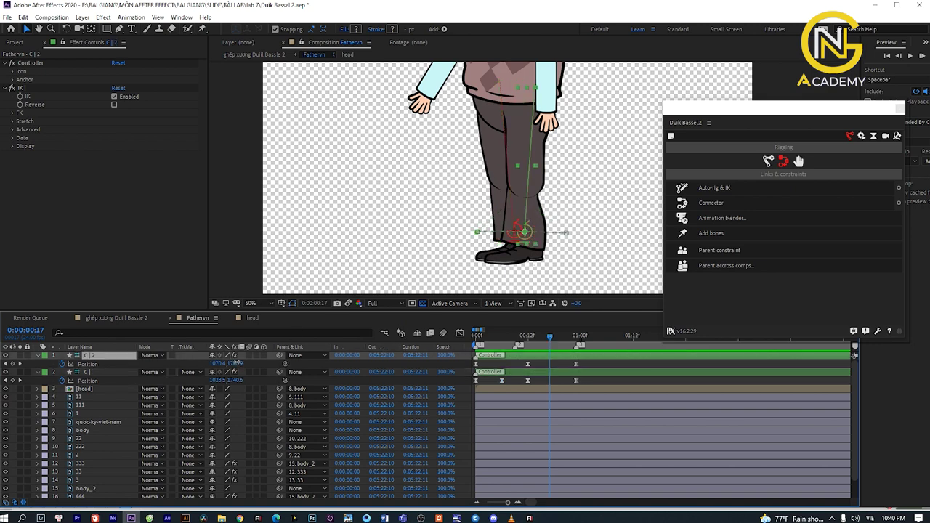
pyautogui.moveTo(237, 361); pyautogui.dragTo(219, 361)
pyautogui.moveTo(210, 361); pyautogui.dragTo(203, 359)
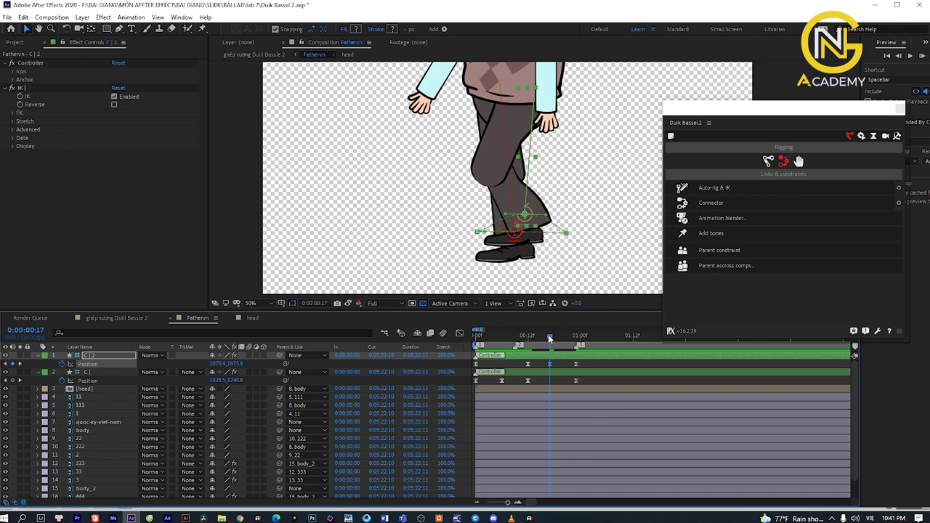
# Preview the walk from the start and zoom the timeline out and back to frame level.
pyautogui.moveTo(550, 339); pyautogui.dragTo(465, 339)
pyautogui.press('space')
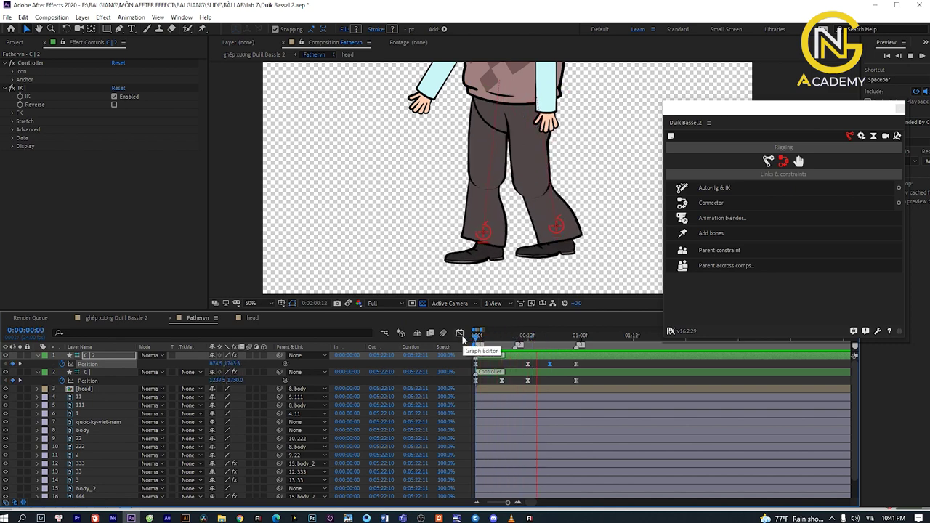
pyautogui.press('space')
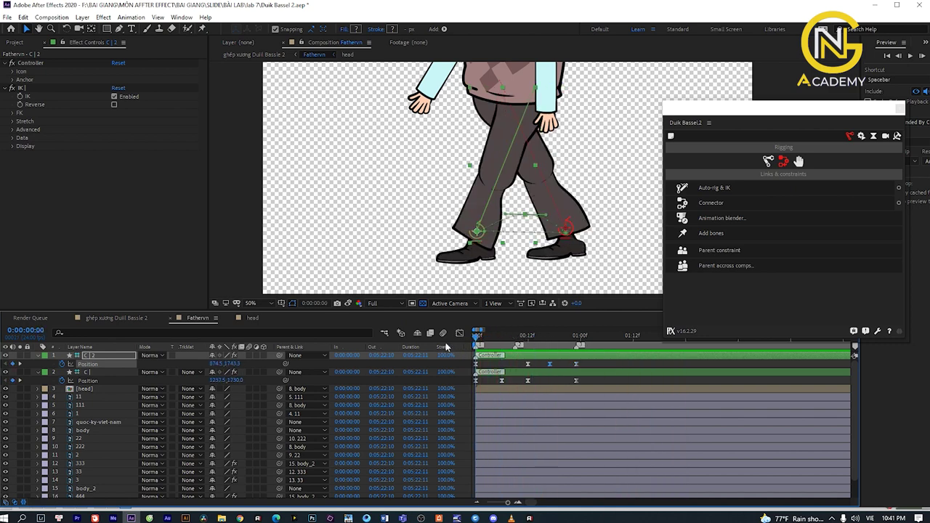
pyautogui.press('space')
pyautogui.press('space')
pyautogui.press('-')
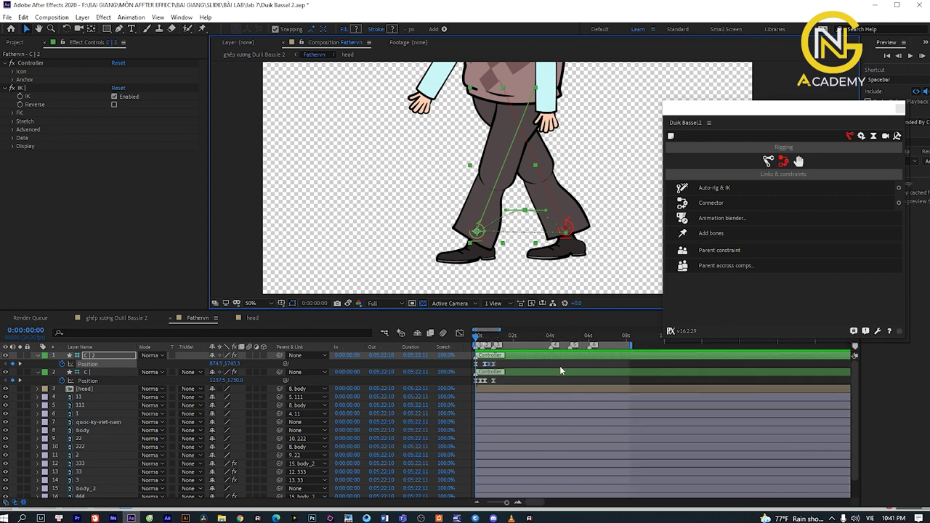
pyautogui.press('-')
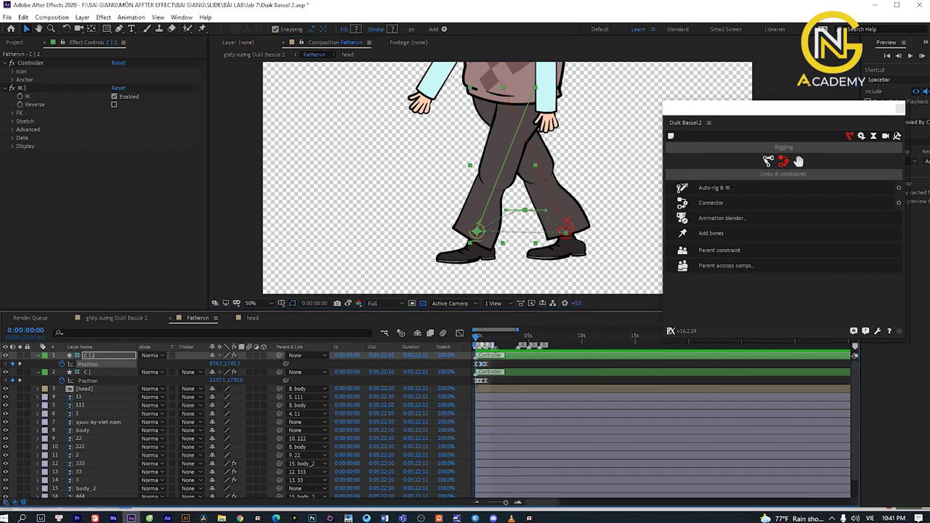
pyautogui.press('=')
pyautogui.press('=')
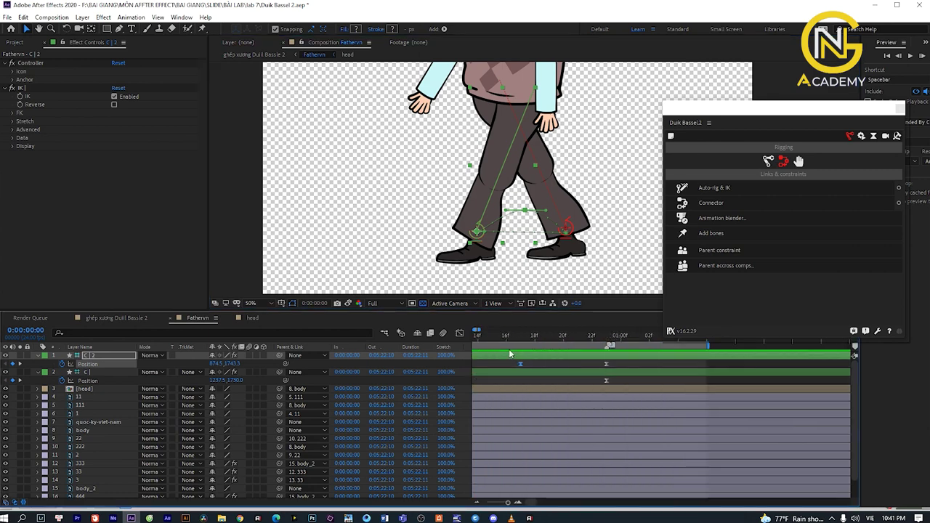
# End the work area at about 1:02, preview the step, and check the frame-6 leg pose.
pyautogui.moveTo(596, 346)
pyautogui.mouseDown()
pyautogui.moveTo(635, 347)
pyautogui.moveTo(588, 345)
pyautogui.mouseUp()
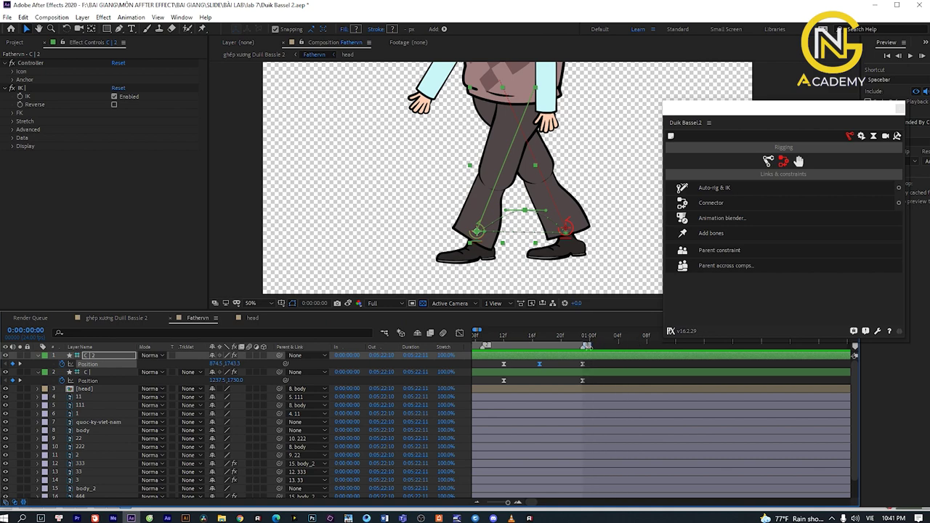
pyautogui.press('space')
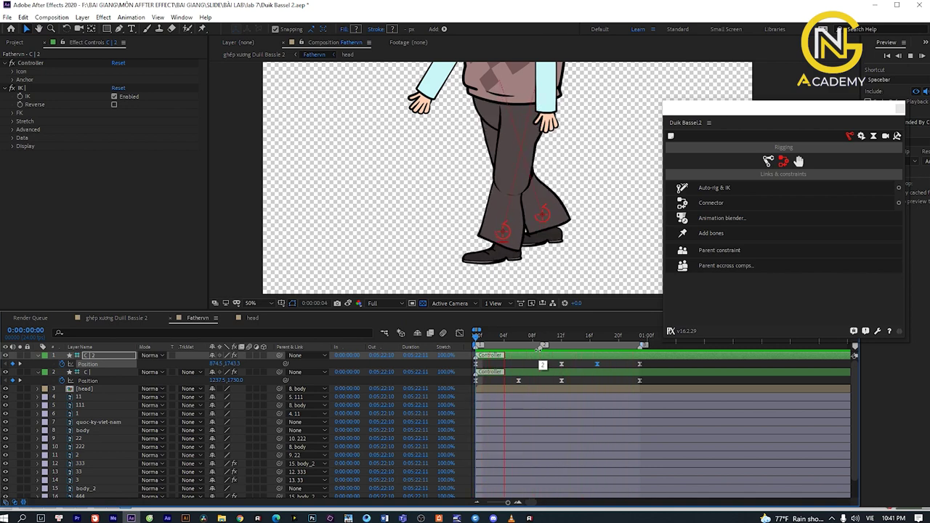
pyautogui.press('space')
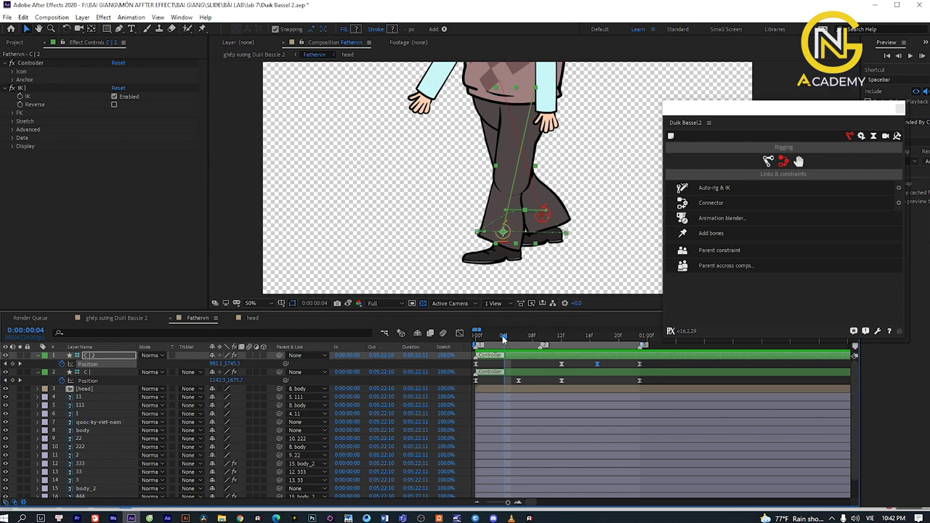
pyautogui.moveTo(504, 337); pyautogui.dragTo(543, 337)
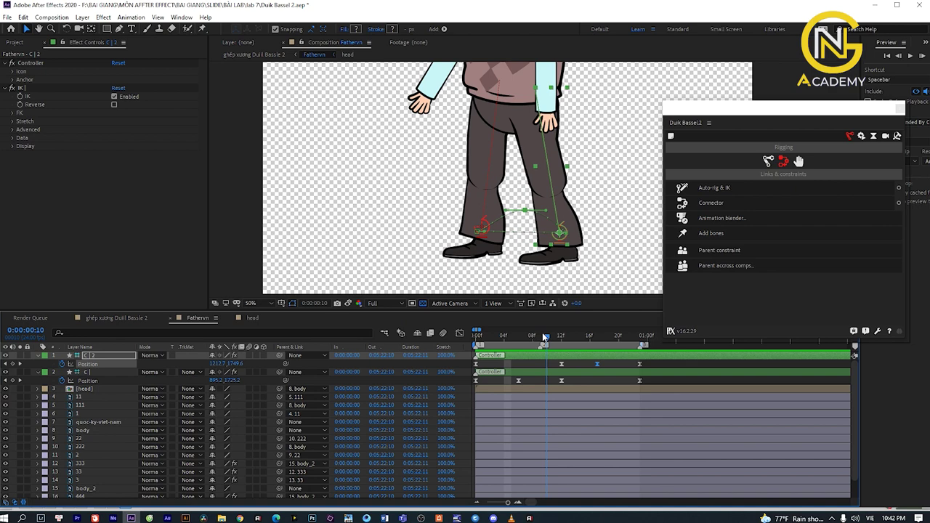
pyautogui.moveTo(544, 336); pyautogui.dragTo(476, 336)
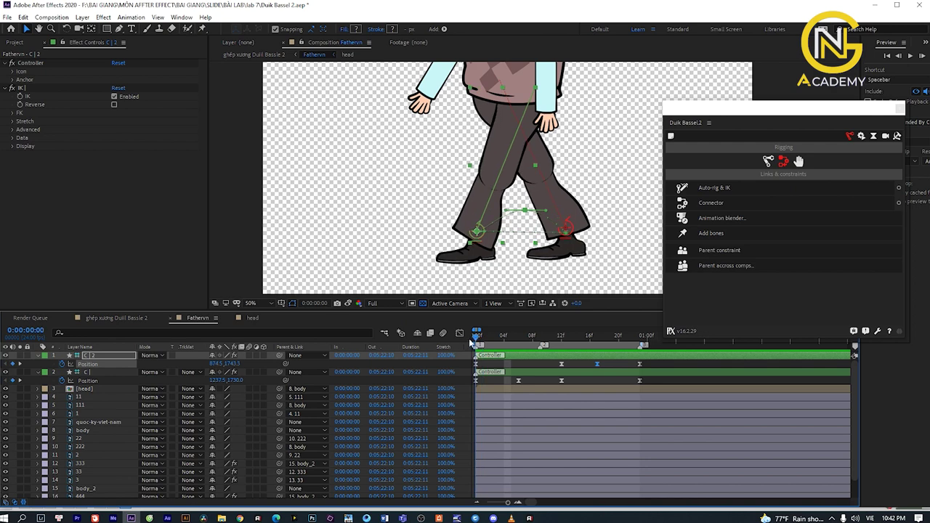
pyautogui.click(88, 373)
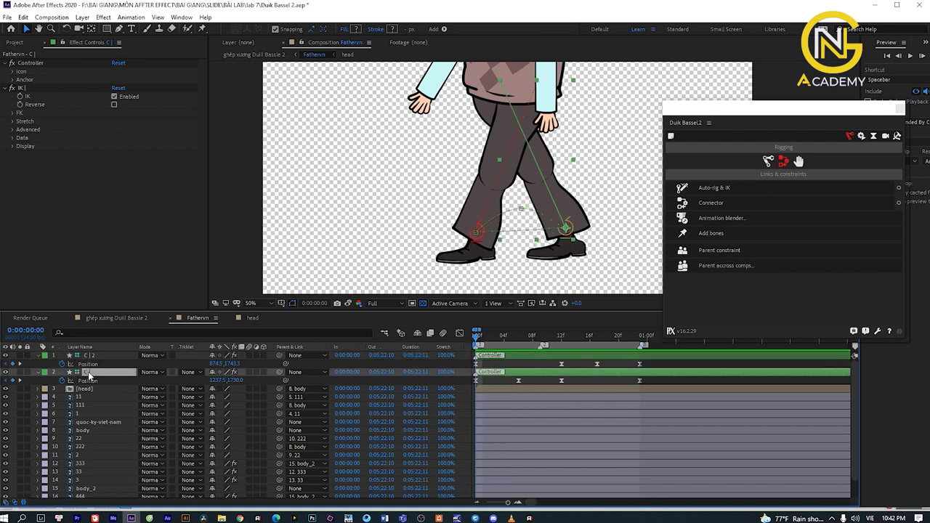
# Keyframe the C| foot controller's Rotation at frames 0, 6 and 12, tilting the foot mid-step.
pyautogui.press('r')
pyautogui.click(37, 372)
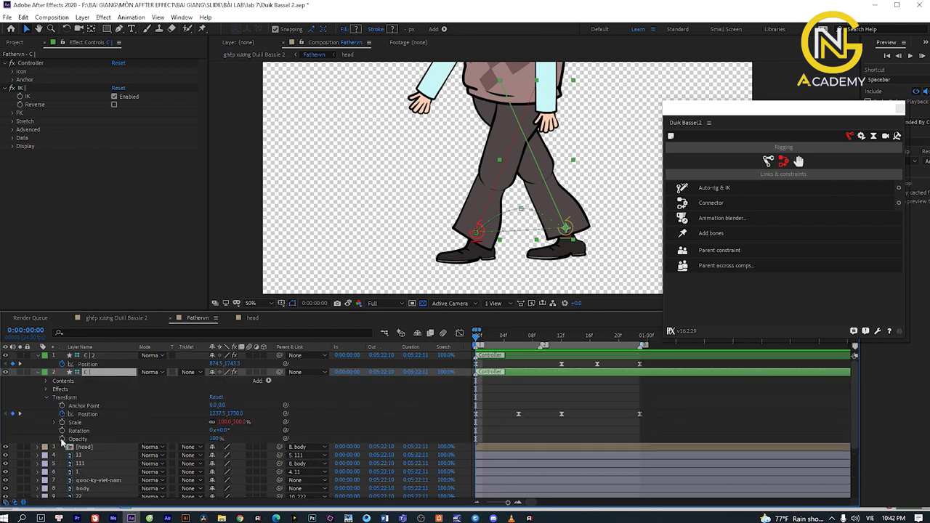
pyautogui.click(78, 430)
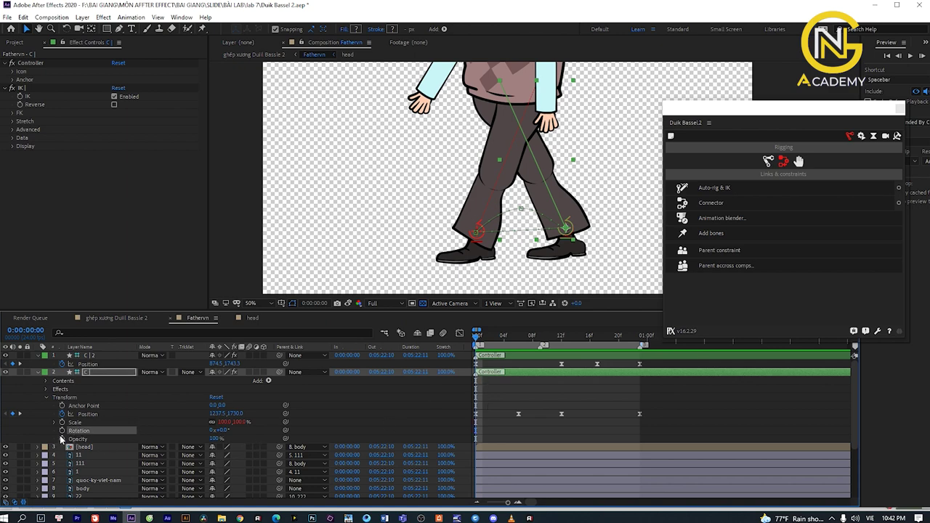
pyautogui.click(62, 430)
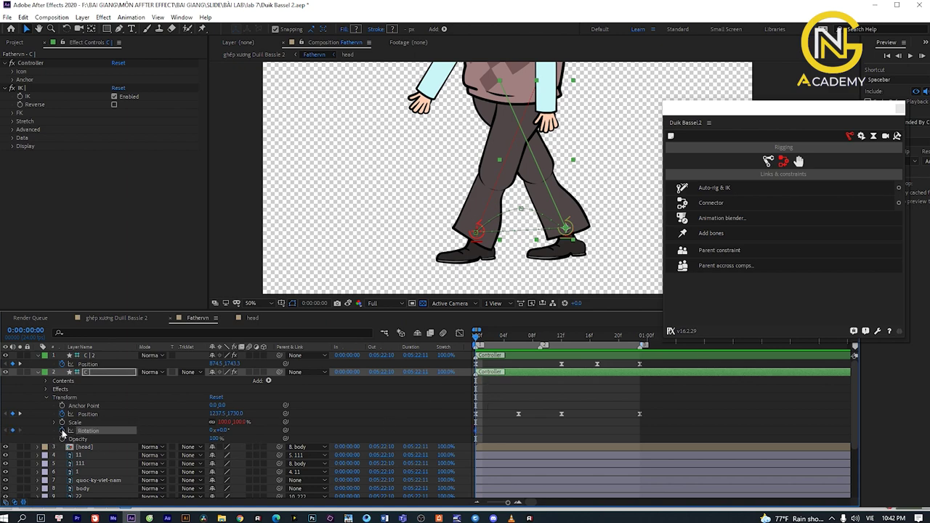
pyautogui.click(511, 338)
pyautogui.moveTo(511, 342); pyautogui.dragTo(518, 343)
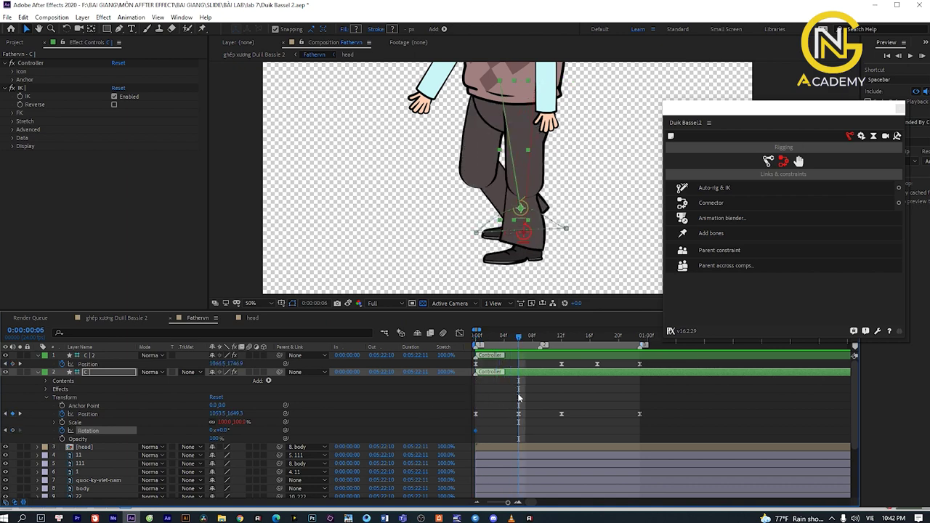
pyautogui.moveTo(224, 431)
pyautogui.mouseDown()
pyautogui.moveTo(233, 430)
pyautogui.moveTo(215, 430)
pyautogui.mouseUp()
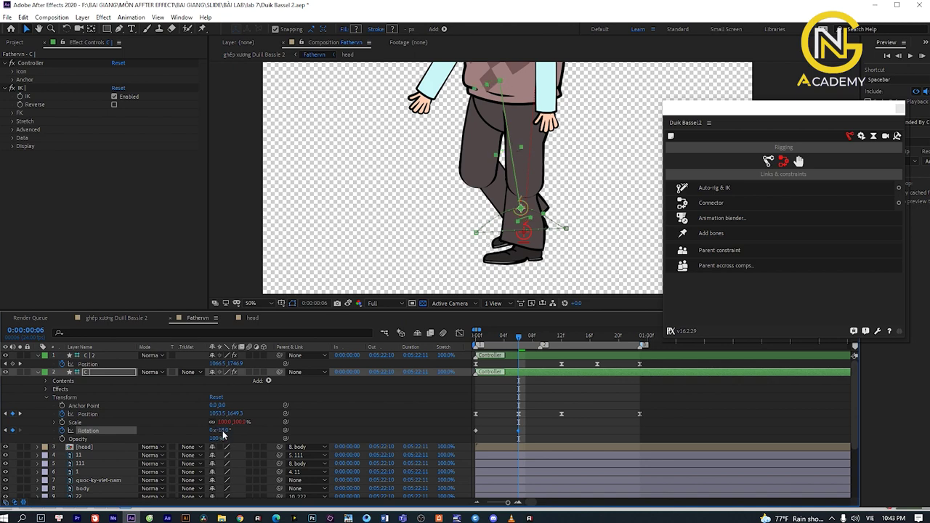
pyautogui.moveTo(522, 337); pyautogui.dragTo(561, 340)
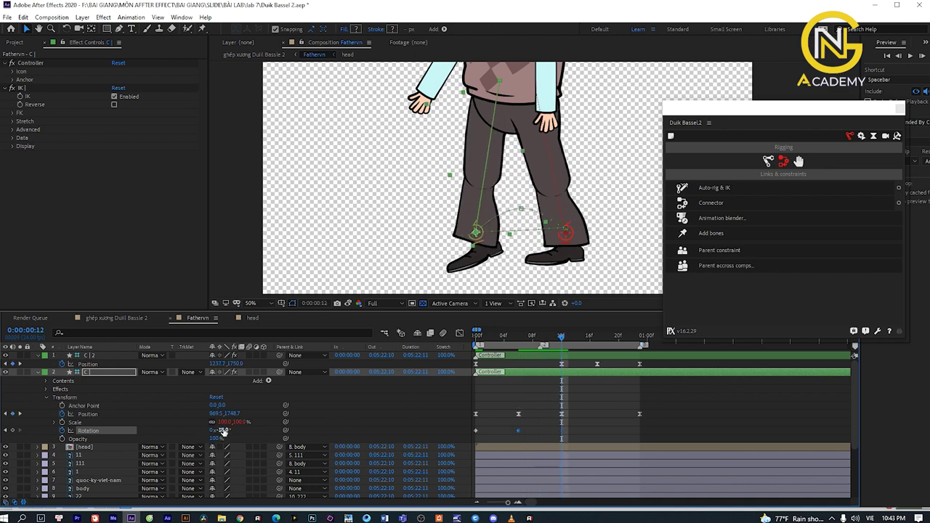
pyautogui.moveTo(223, 430); pyautogui.dragTo(235, 426)
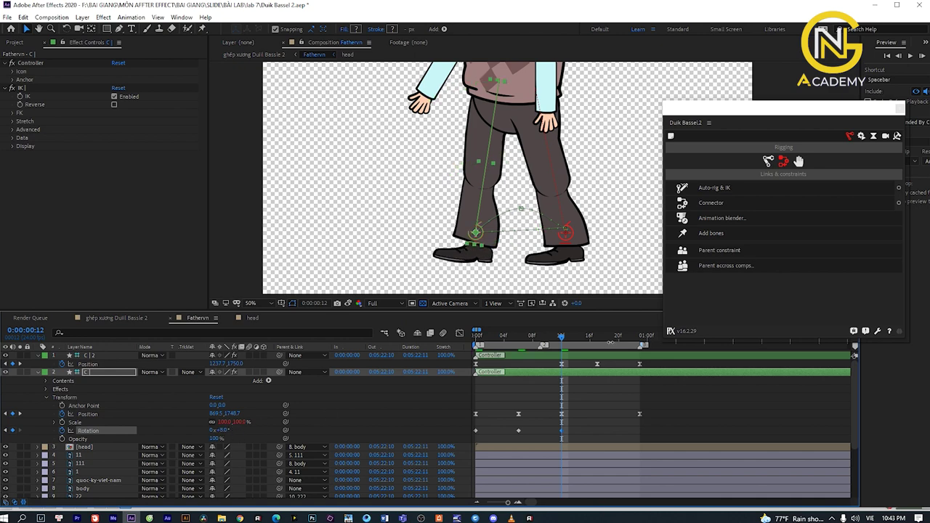
# Preview the walk, increase the frame-6 foot tilt to about -27°, and zoom the timeline out.
pyautogui.moveTo(563, 339)
pyautogui.mouseDown()
pyautogui.moveTo(572, 339)
pyautogui.moveTo(455, 341)
pyautogui.mouseUp()
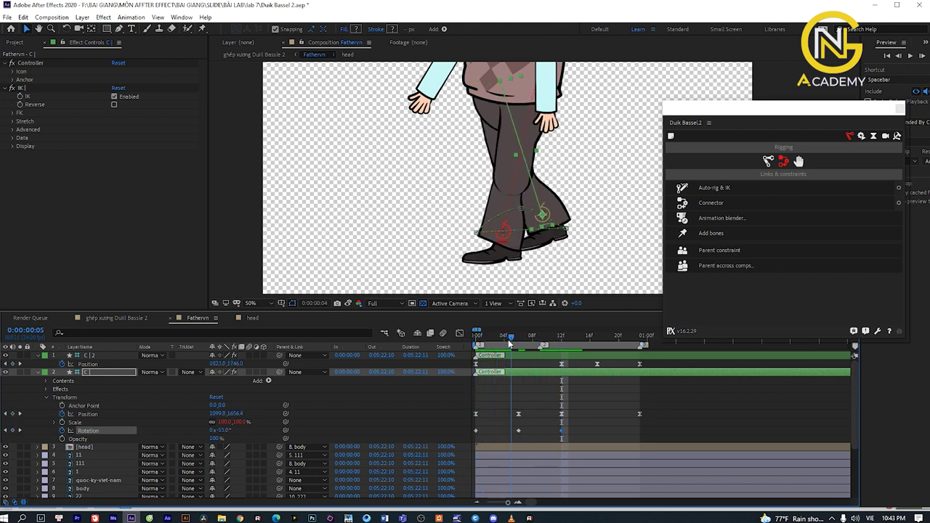
pyautogui.press('space')
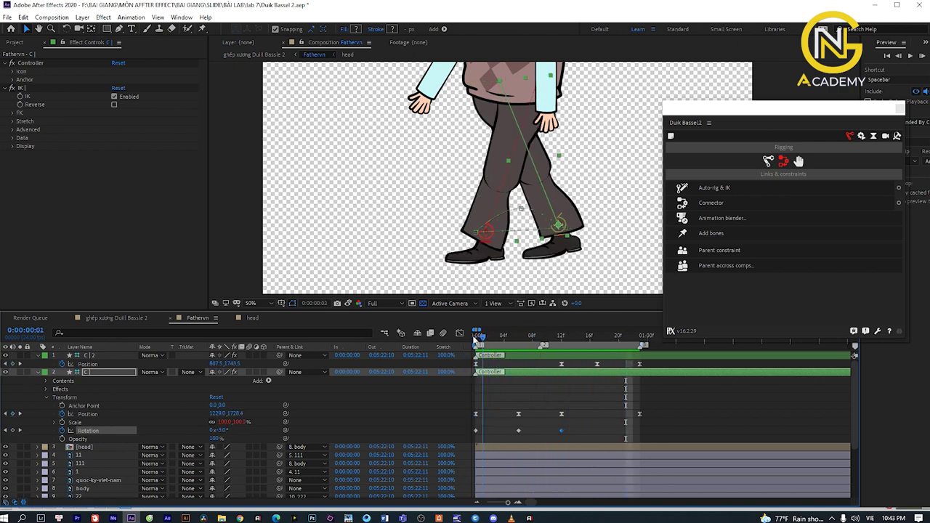
pyautogui.press('space')
pyautogui.press('space')
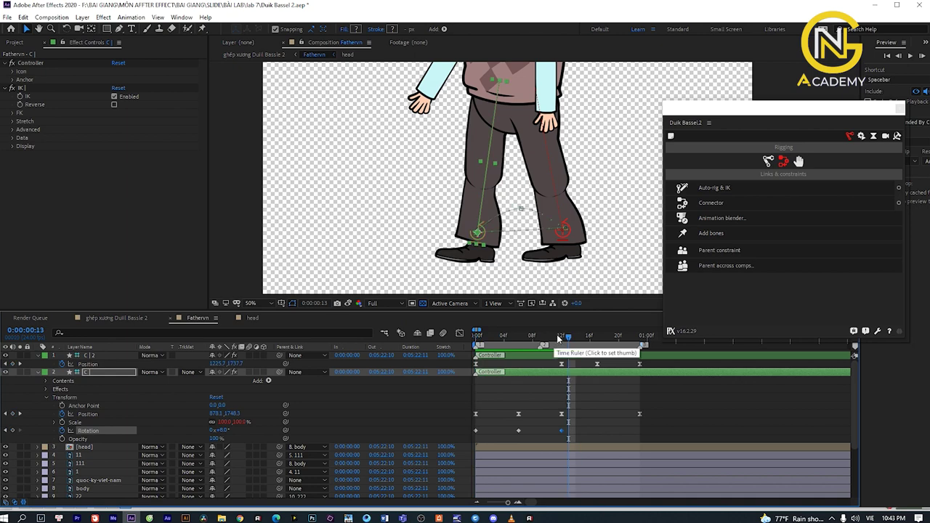
pyautogui.moveTo(560, 337)
pyautogui.mouseDown()
pyautogui.moveTo(500, 337)
pyautogui.moveTo(518, 340)
pyautogui.mouseUp()
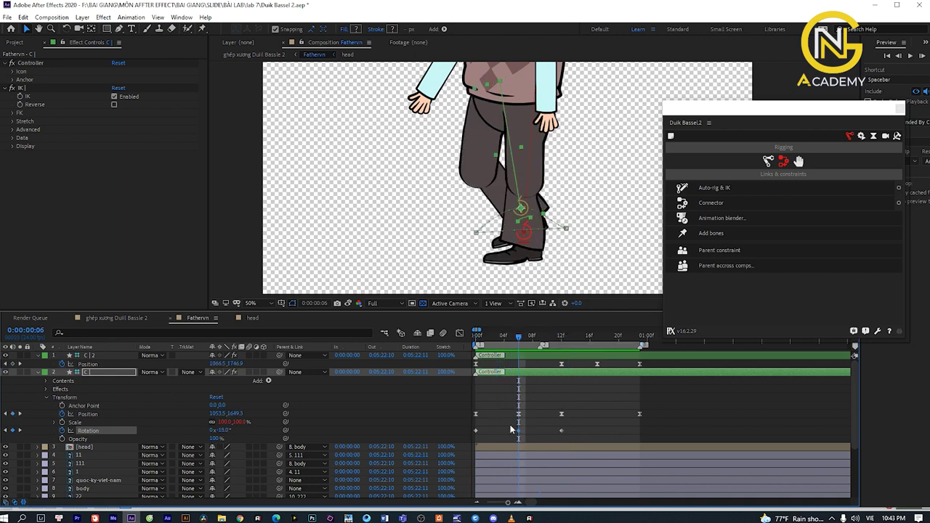
pyautogui.moveTo(217, 430); pyautogui.dragTo(221, 429)
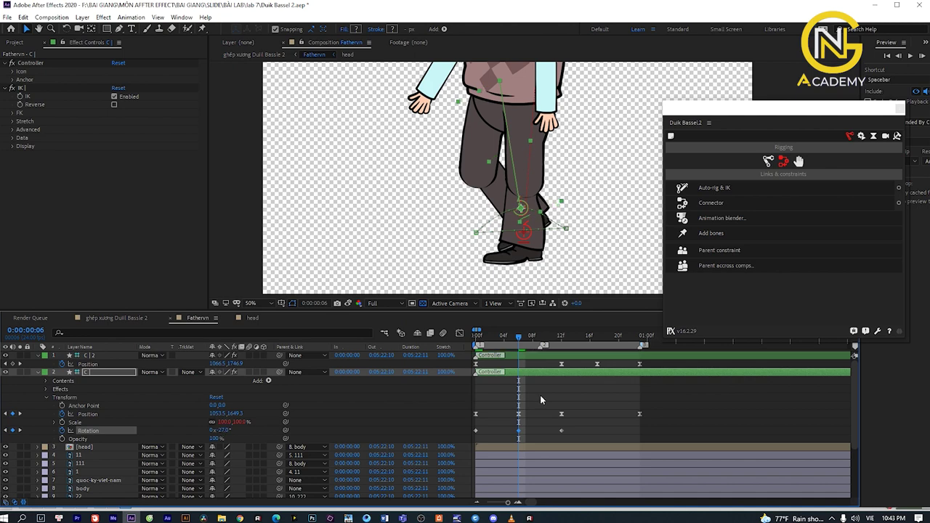
pyautogui.press('space')
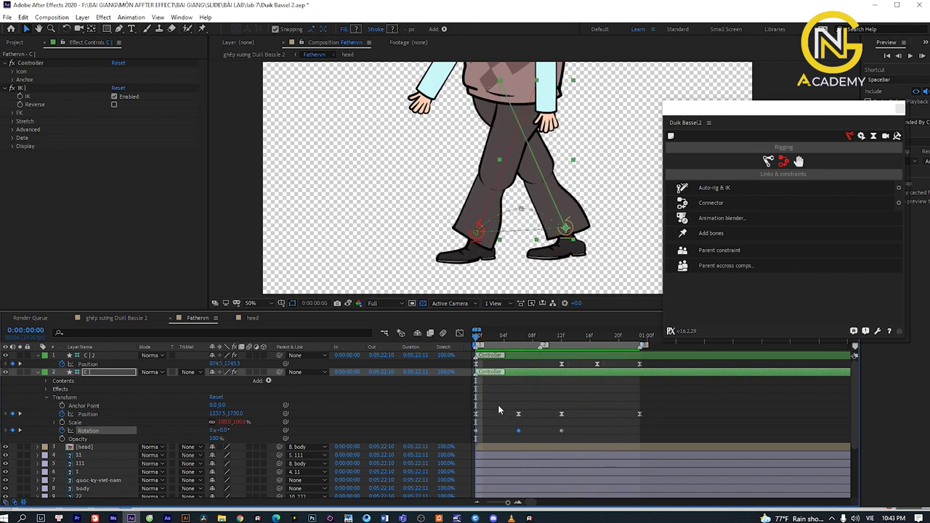
pyautogui.press('-')
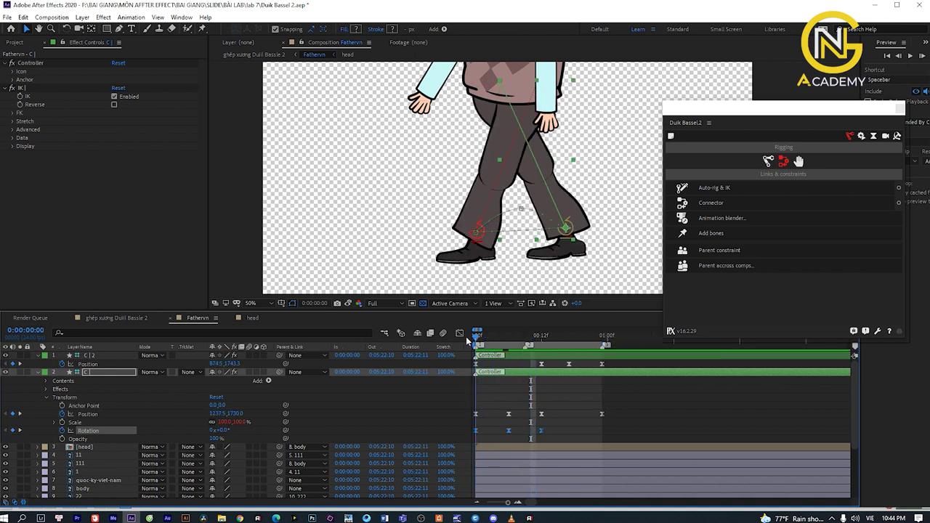
# Preview the walk, go to frame 12 and expand the C|2 controller's Transform properties.
pyautogui.click(571, 385)
pyautogui.press('space')
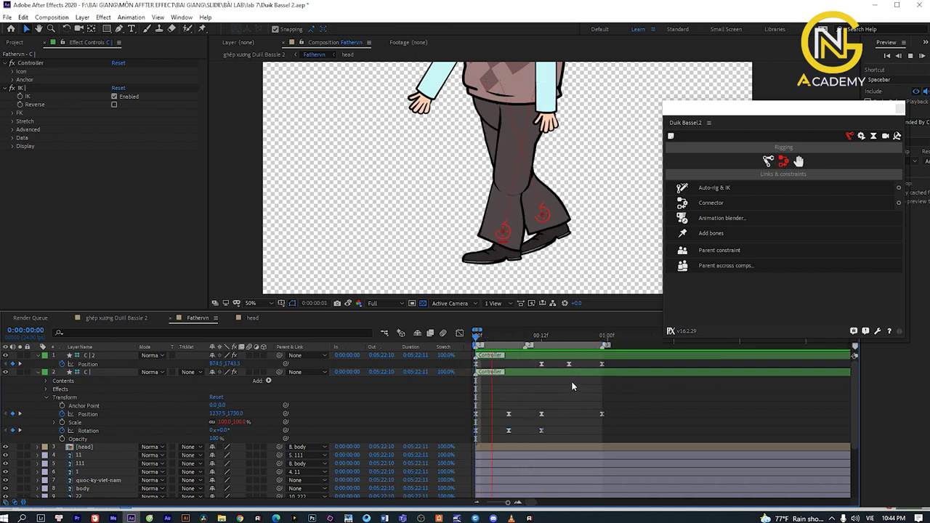
pyautogui.press('space')
pyautogui.moveTo(538, 339); pyautogui.dragTo(541, 338)
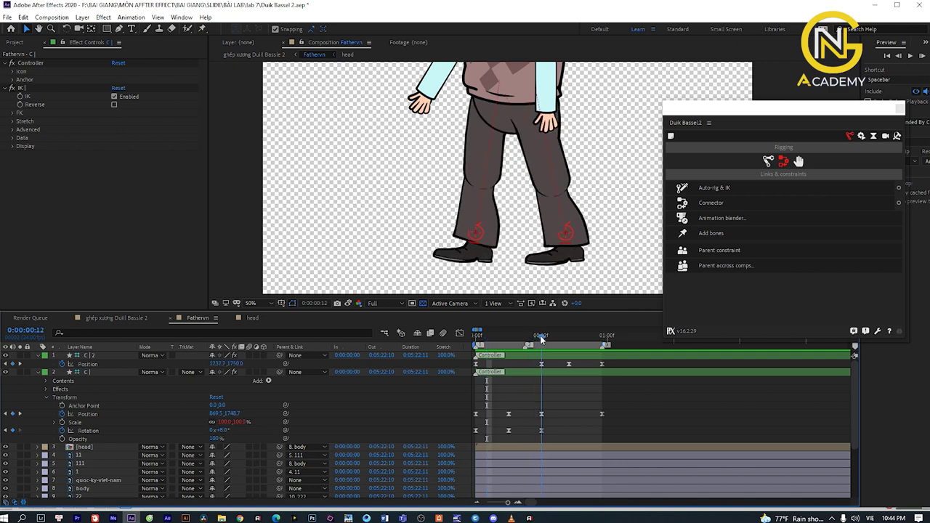
pyautogui.click(93, 356)
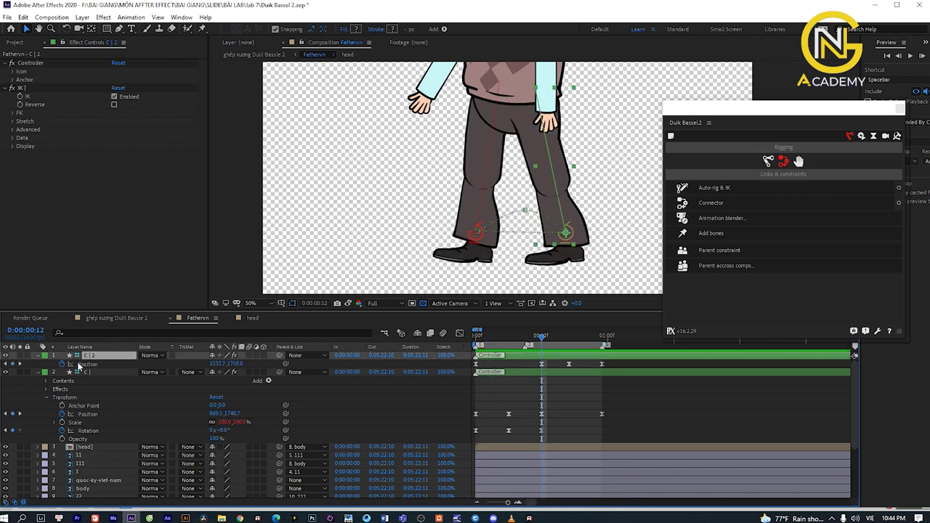
pyautogui.press('p')
pyautogui.keyDown('ctrl'); pyautogui.click(78, 364); pyautogui.keyUp('ctrl')
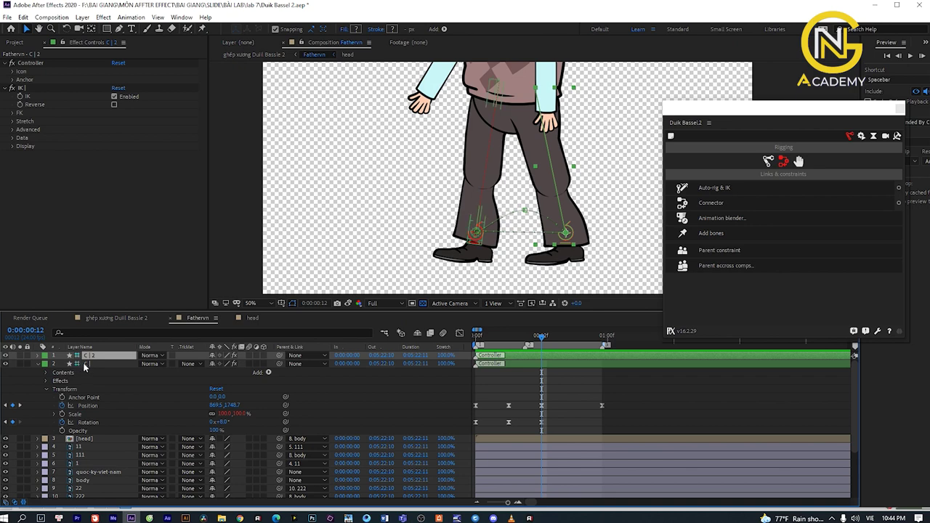
pyautogui.keyDown('ctrl'); pyautogui.click(84, 366); pyautogui.keyUp('ctrl')
pyautogui.click(39, 356)
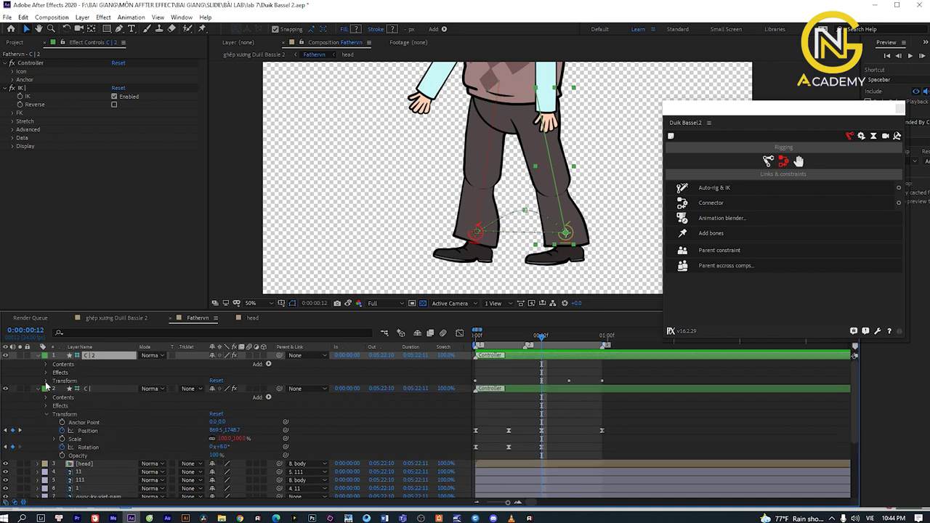
pyautogui.click(46, 381)
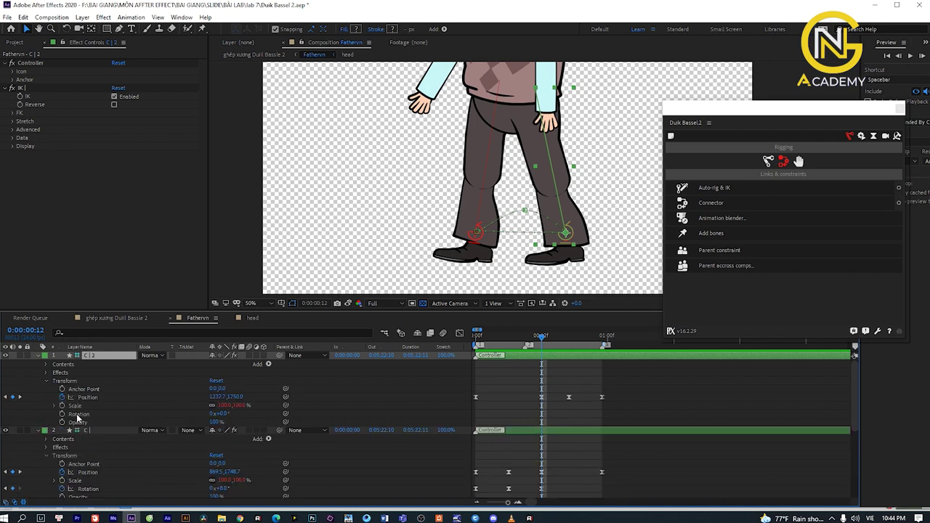
pyautogui.moveTo(542, 339)
pyautogui.mouseDown()
pyautogui.moveTo(471, 344)
pyautogui.moveTo(544, 348)
pyautogui.mouseUp()
# Key C|2's Rotation level at frames 12 and 23, tilted back at frame 17.
pyautogui.click(62, 413)
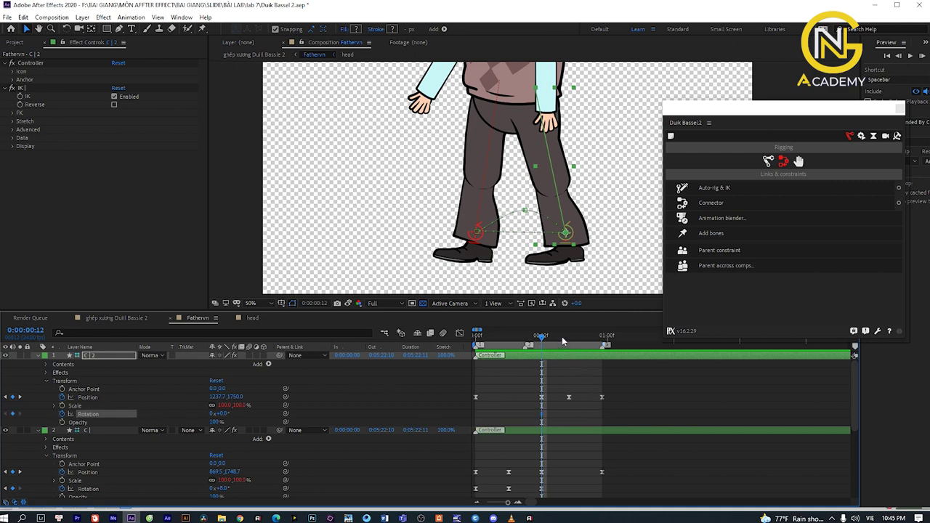
pyautogui.moveTo(562, 340); pyautogui.dragTo(568, 340)
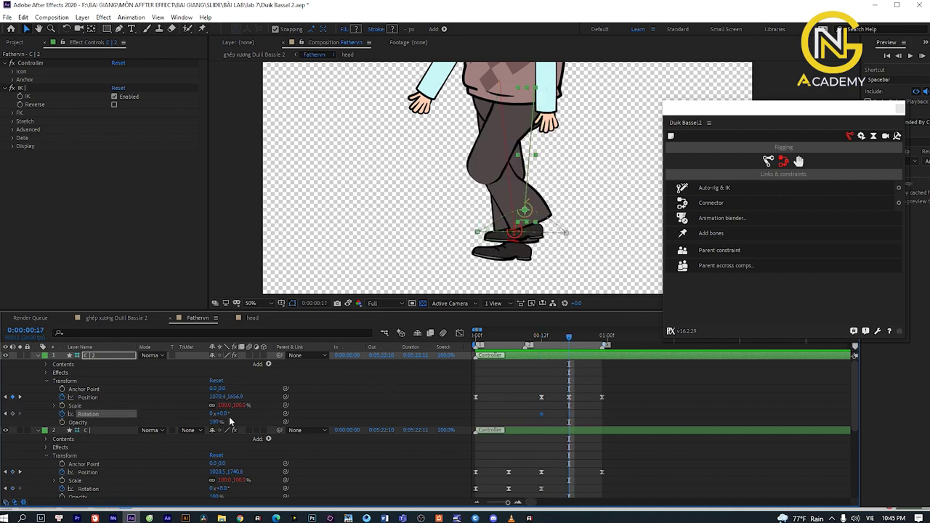
pyautogui.moveTo(219, 414); pyautogui.dragTo(214, 413)
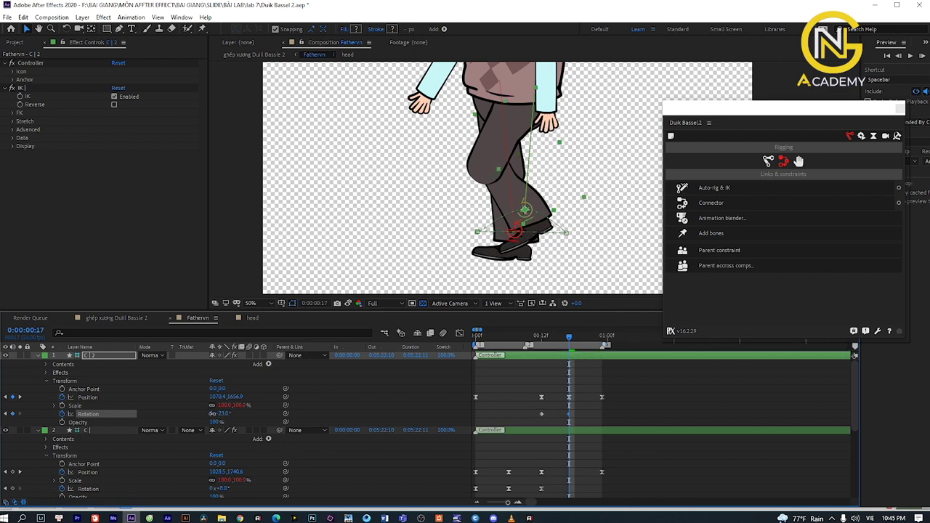
pyautogui.click(541, 414)
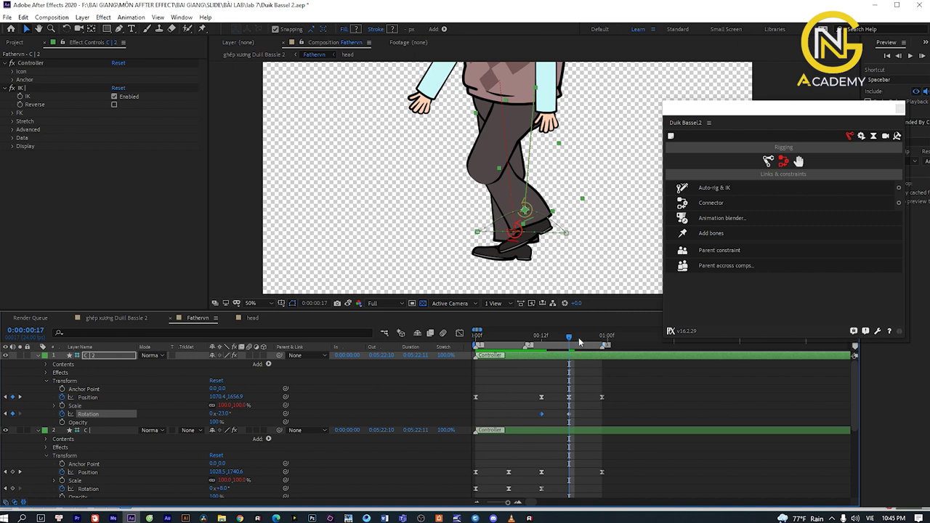
pyautogui.moveTo(578, 337); pyautogui.dragTo(602, 337)
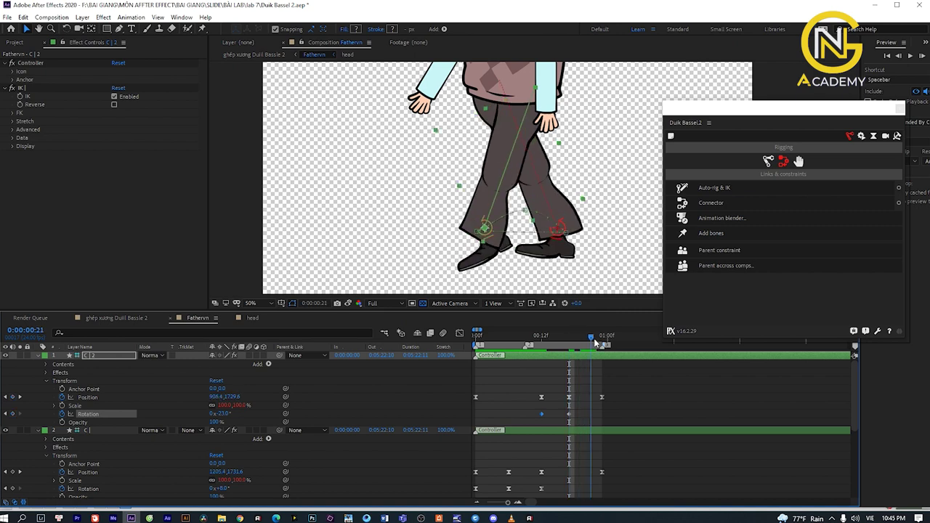
pyautogui.click(602, 398)
pyautogui.hotkey('ctrl', 'v')
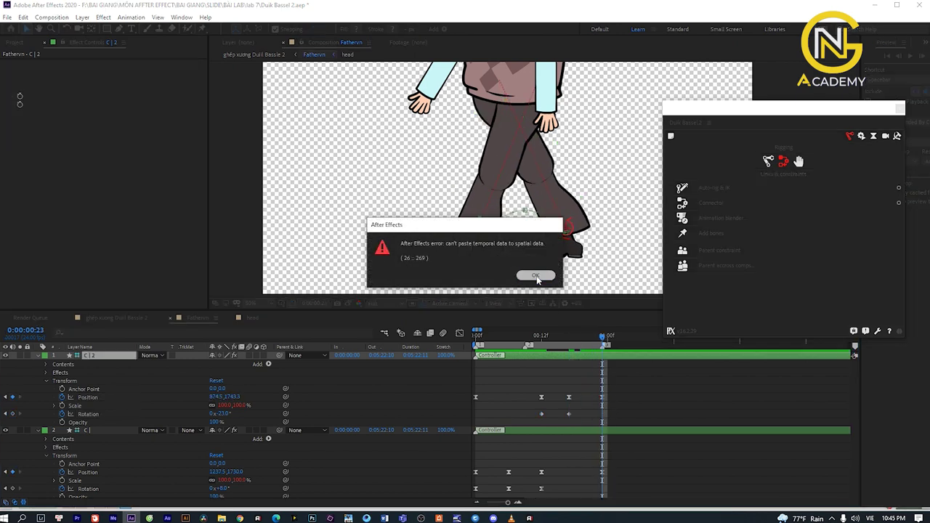
pyautogui.click(536, 277)
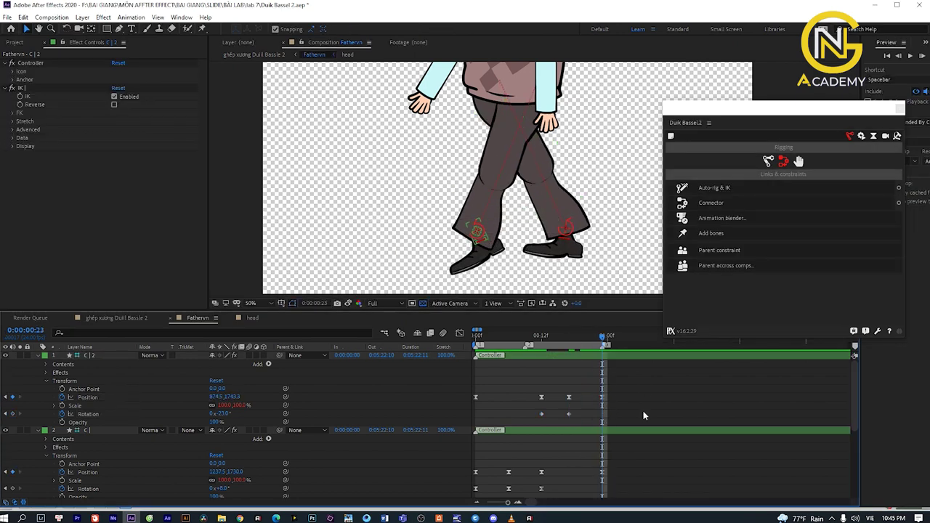
pyautogui.click(541, 414)
pyautogui.hotkey('ctrl', 'v')
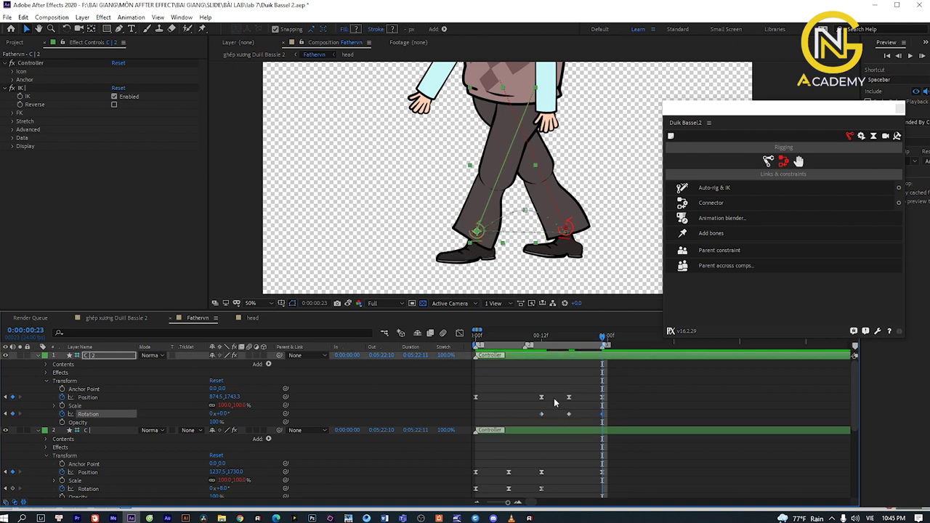
# Deepen the frame-17 foot tilt to about -45° and preview from frame 12.
pyautogui.moveTo(594, 332)
pyautogui.mouseDown()
pyautogui.moveTo(558, 340)
pyautogui.moveTo(571, 342)
pyautogui.mouseUp()
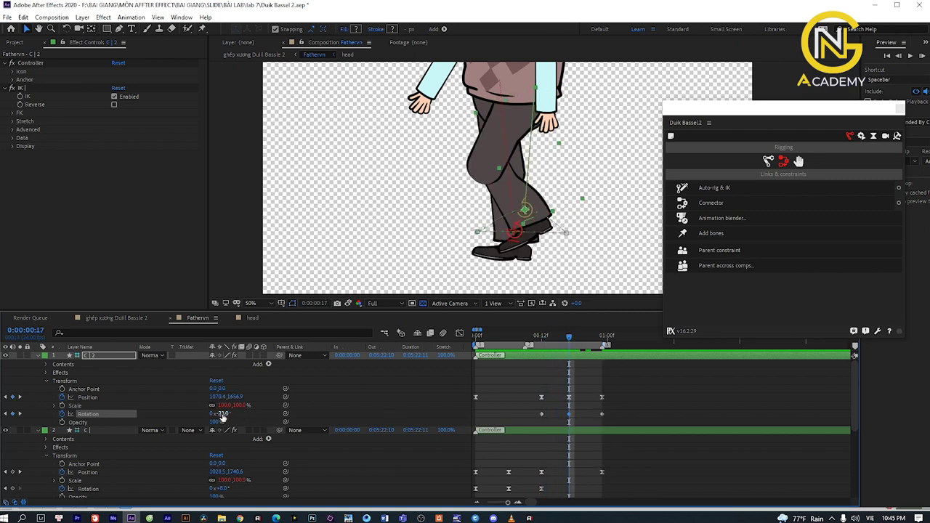
pyautogui.moveTo(220, 414); pyautogui.dragTo(213, 413)
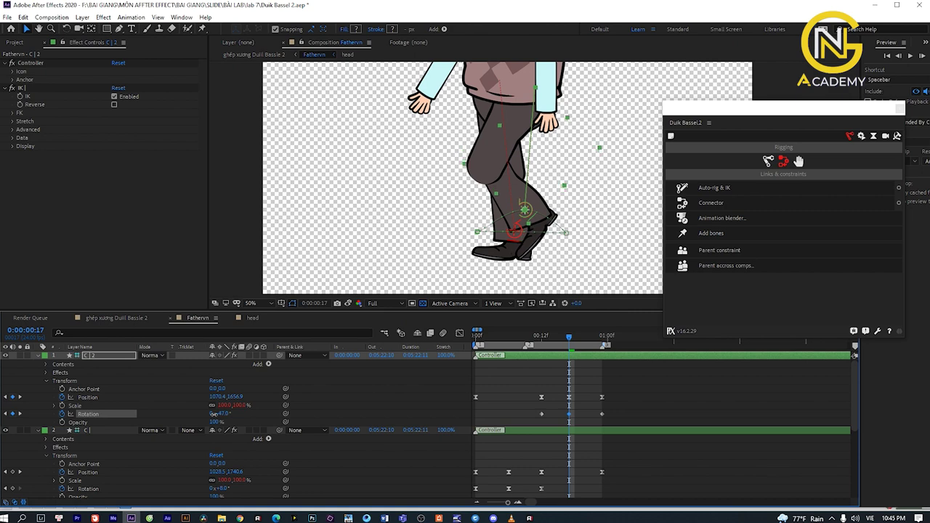
pyautogui.click(539, 338)
pyautogui.press('space')
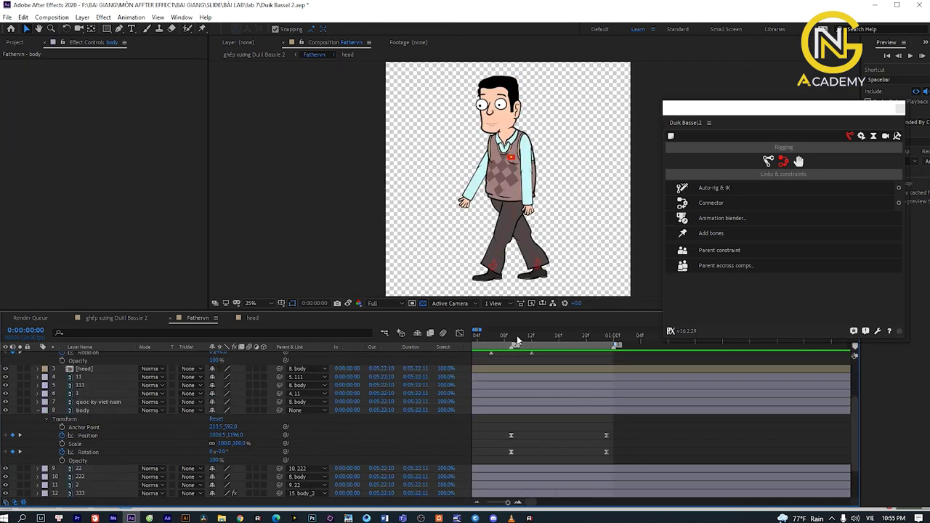
# Apply Easy Ease to the body layer's keyframes and preview the smoothed torso bob.
pyautogui.moveTo(644, 446)
pyautogui.mouseDown()
pyautogui.moveTo(484, 452)
pyautogui.moveTo(501, 454)
pyautogui.mouseUp()
pyautogui.rightClick(538, 454)
pyautogui.moveTo(625, 444)
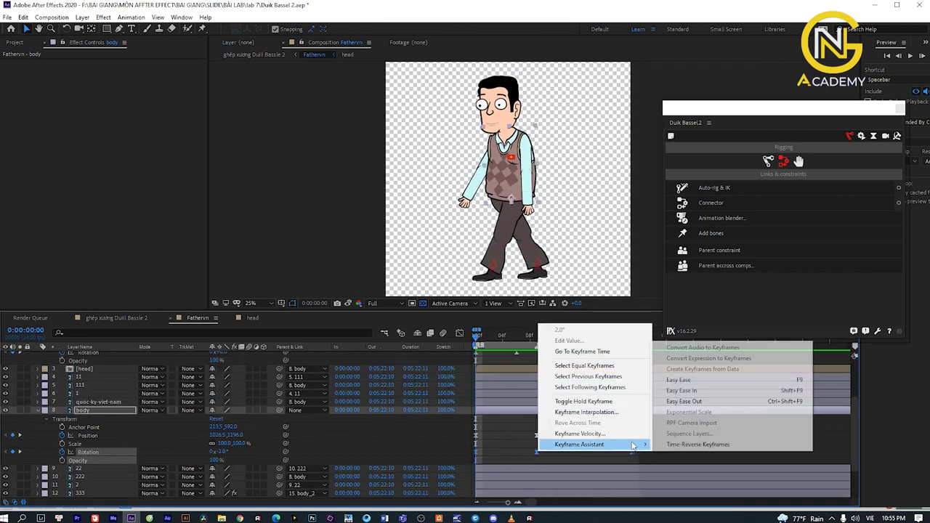
pyautogui.click(702, 390)
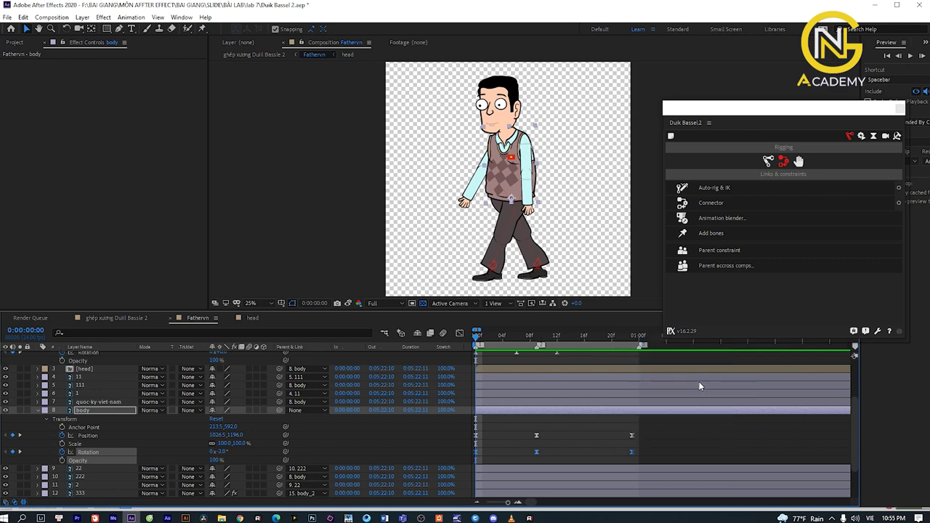
pyautogui.press('space')
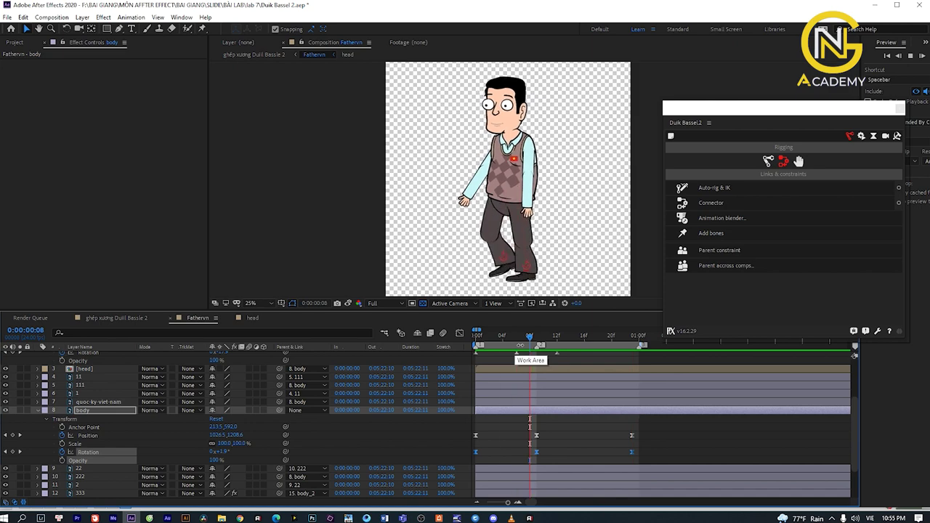
pyautogui.press('space')
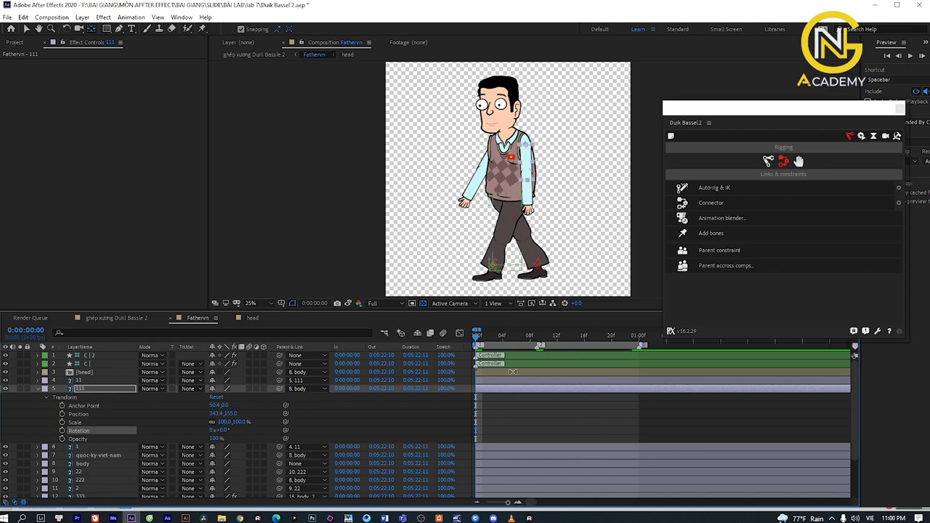
# Keyframe layer 111's arm Rotation at frame 0, +24° at frame 9 and -24° at frame 22.
pyautogui.click(27, 29)
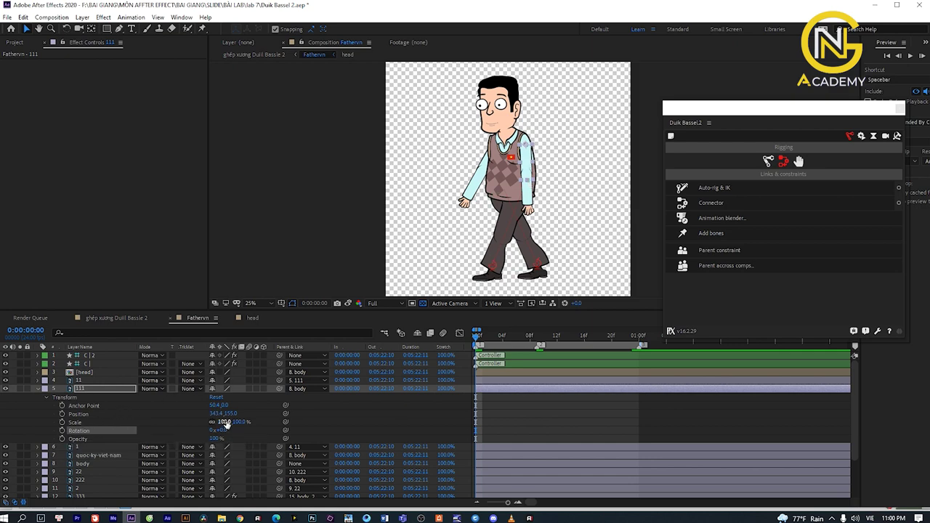
pyautogui.moveTo(217, 430)
pyautogui.mouseDown()
pyautogui.moveTo(228, 429)
pyautogui.moveTo(211, 429)
pyautogui.mouseUp()
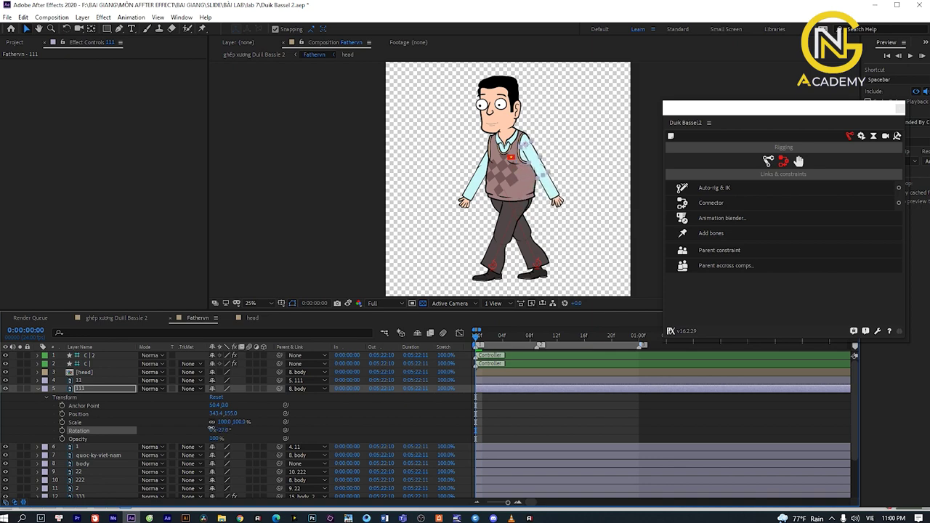
pyautogui.click(62, 431)
pyautogui.click(539, 343)
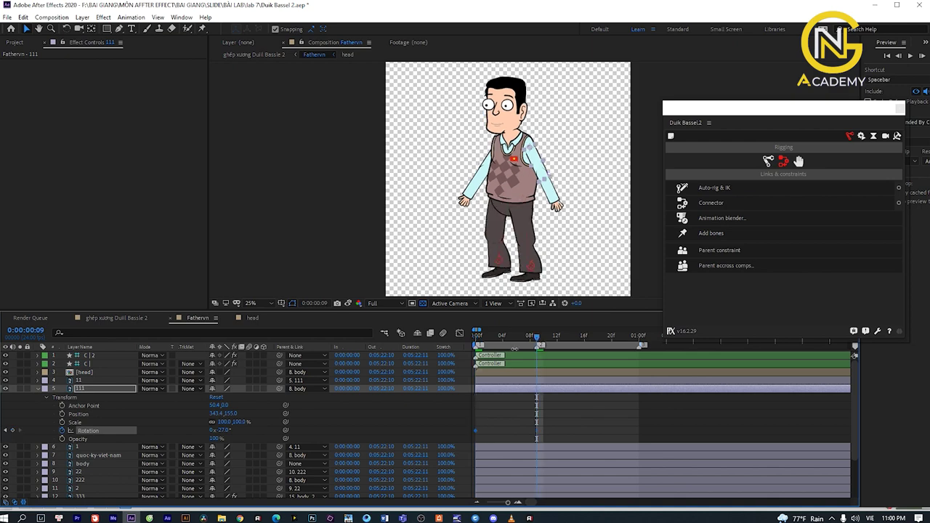
pyautogui.moveTo(215, 429); pyautogui.dragTo(243, 423)
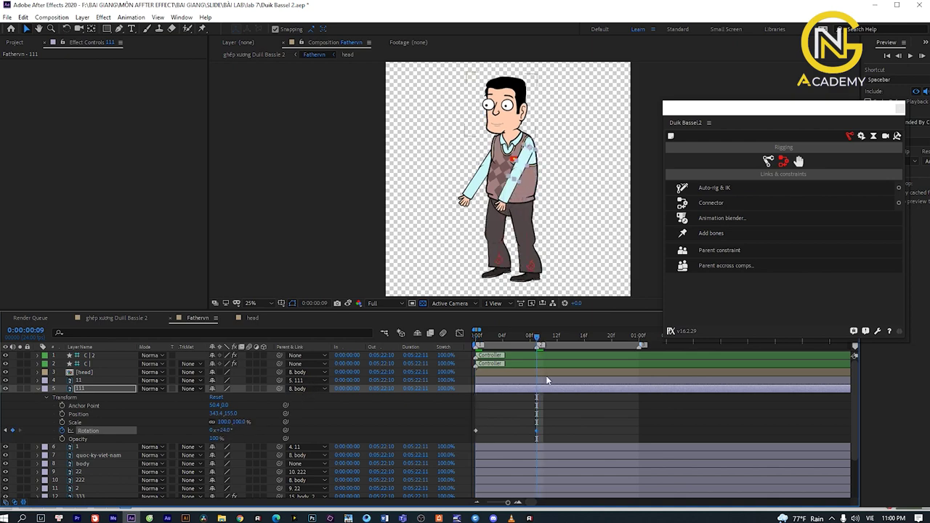
pyautogui.moveTo(551, 340)
pyautogui.mouseDown()
pyautogui.moveTo(639, 346)
pyautogui.moveTo(625, 339)
pyautogui.mouseUp()
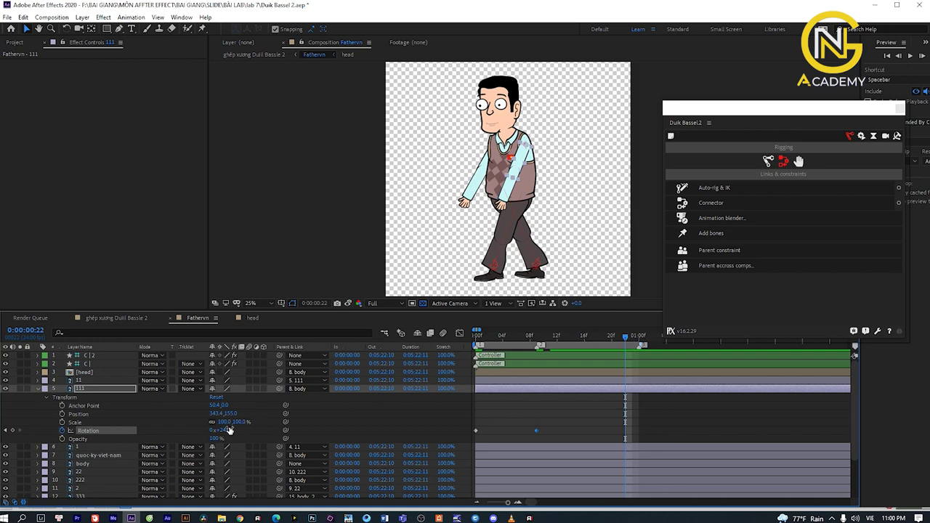
pyautogui.moveTo(226, 430); pyautogui.dragTo(202, 427)
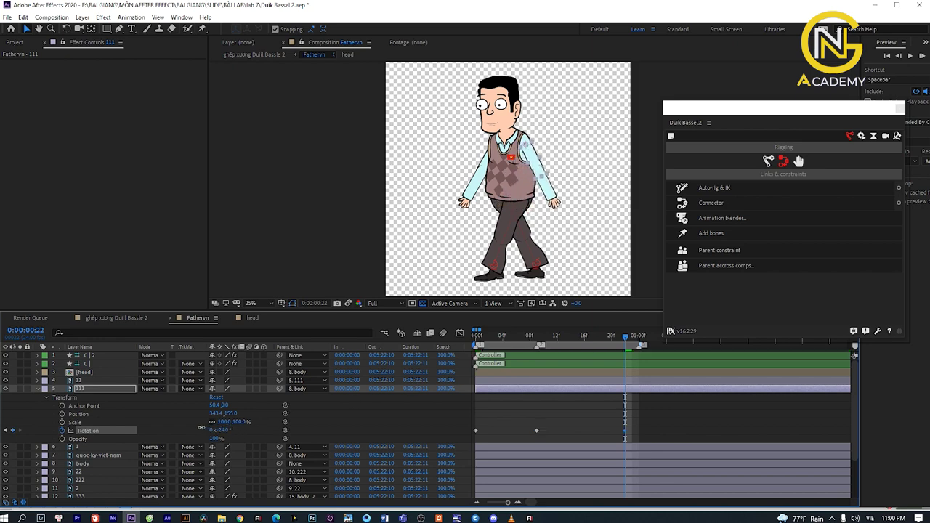
# Preview the arm swing, then apply Easy Ease to all three rotation keyframes.
pyautogui.press('space')
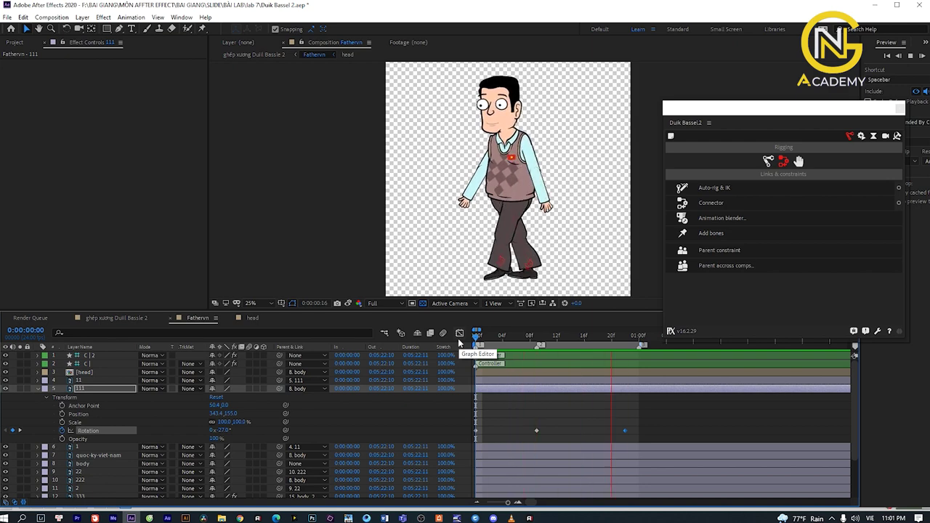
pyautogui.click(523, 337)
pyautogui.moveTo(596, 336); pyautogui.dragTo(476, 337)
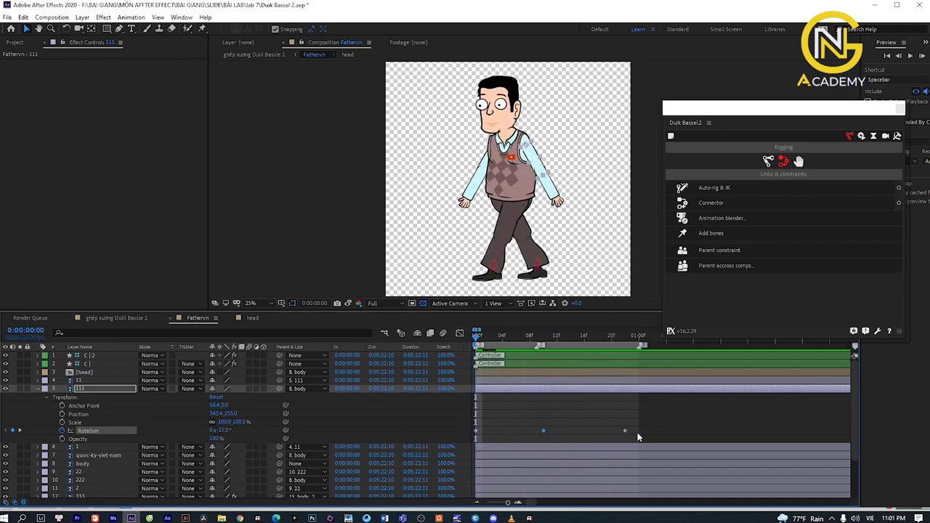
pyautogui.moveTo(644, 438); pyautogui.dragTo(460, 421)
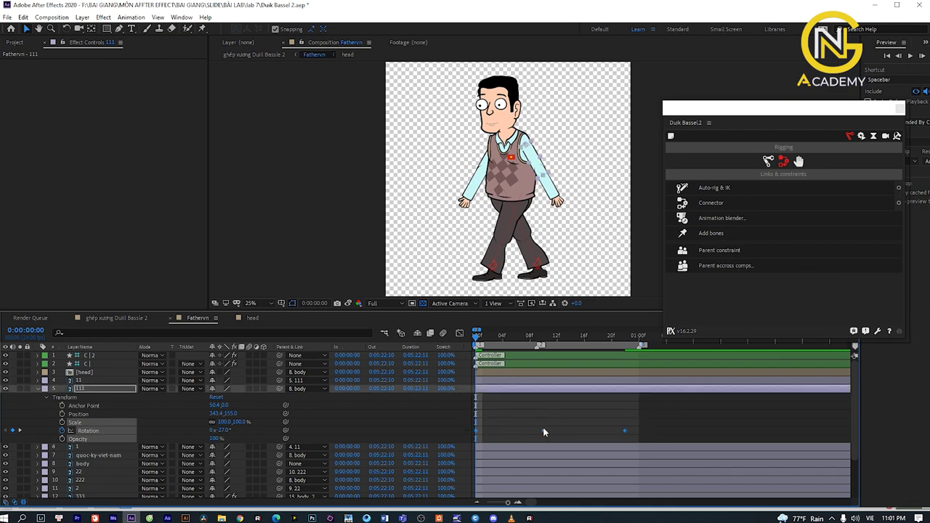
pyautogui.rightClick(544, 431)
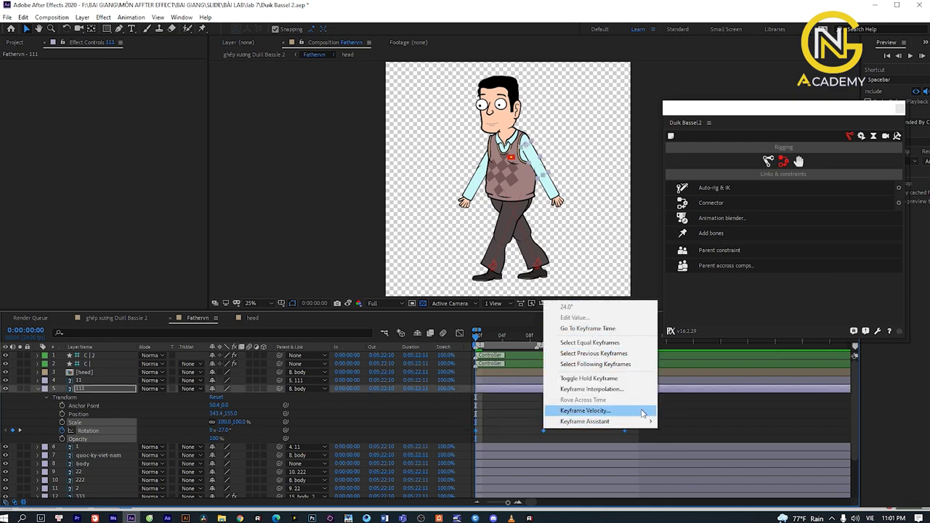
pyautogui.moveTo(644, 421)
pyautogui.click(719, 446)
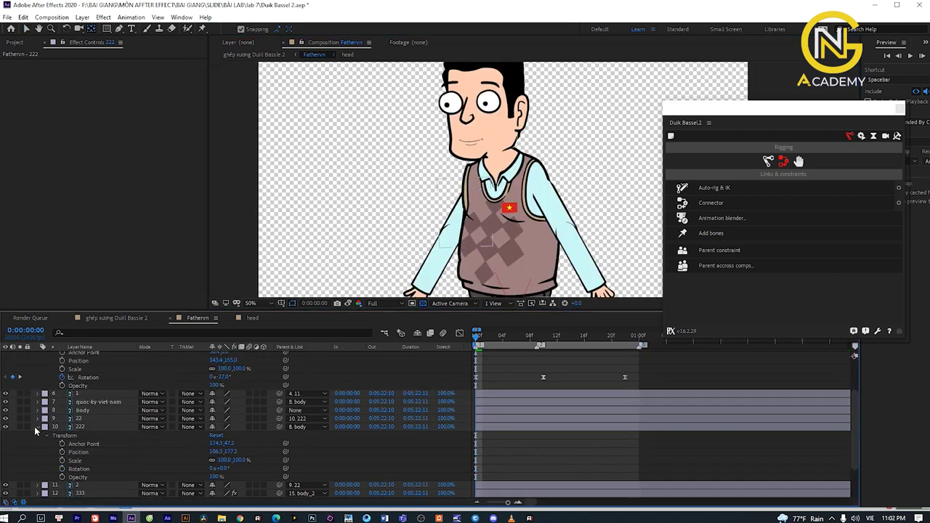
# Key layer 222's Rotation at frame 0 and swing the arm inward to about -82° at frame 10.
pyautogui.click(36, 427)
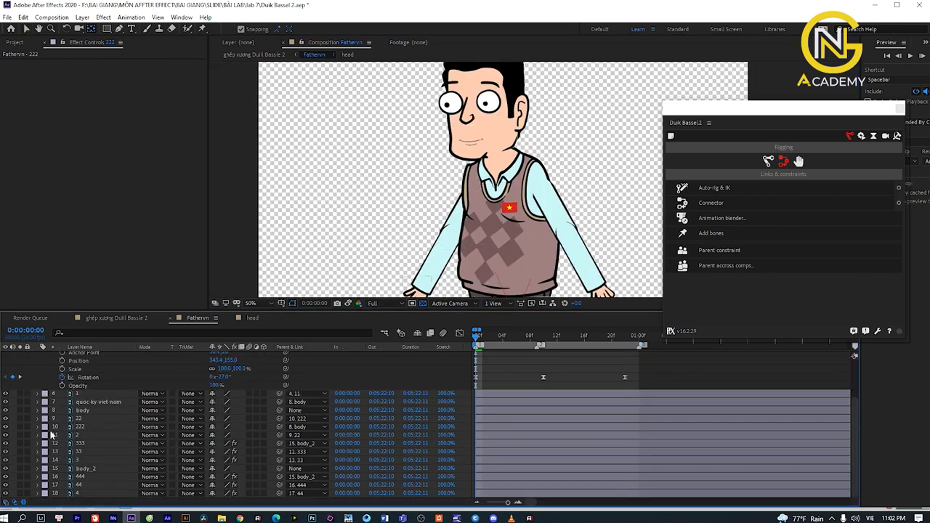
pyautogui.click(87, 428)
pyautogui.click(37, 427)
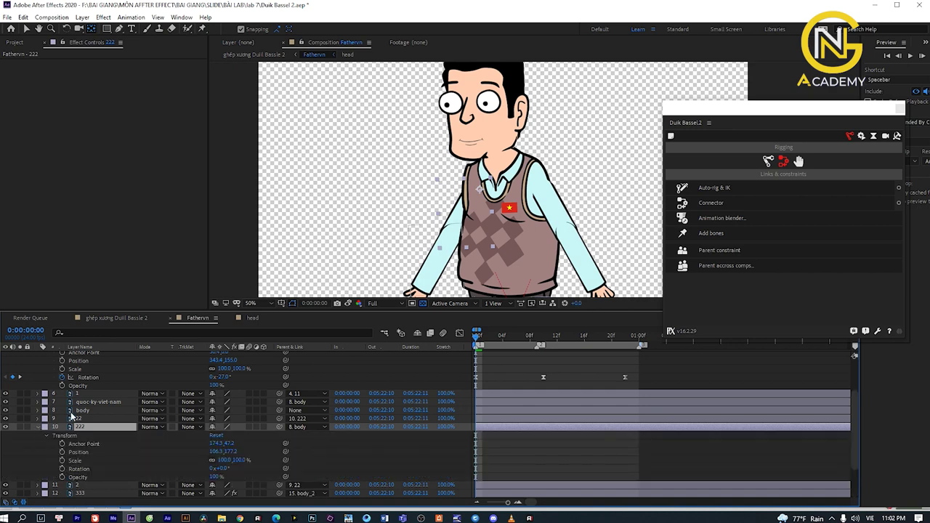
pyautogui.click(62, 468)
pyautogui.click(541, 335)
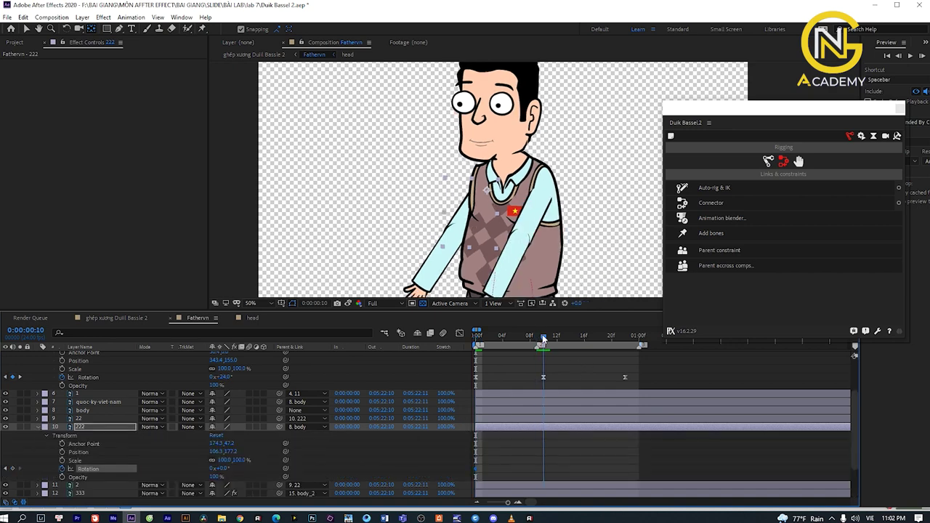
pyautogui.scroll(-2, 494, 227)
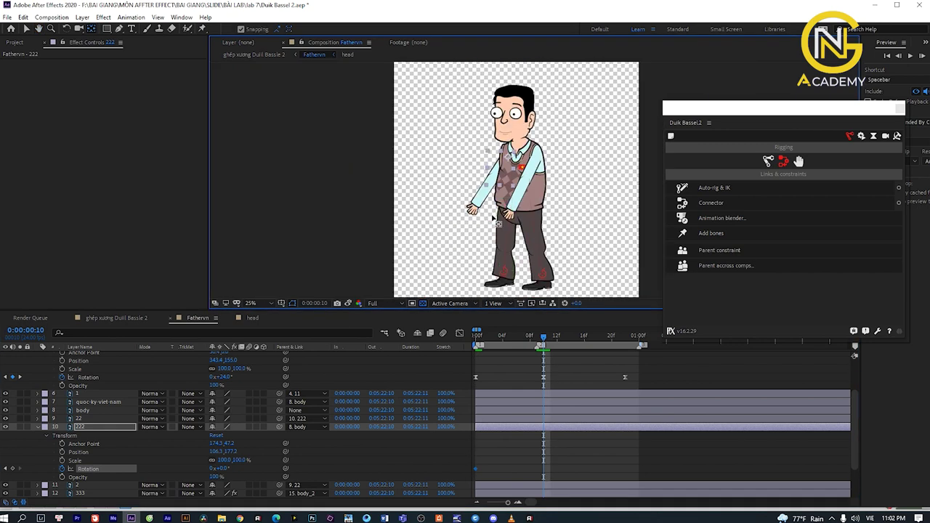
pyautogui.scroll(2, 533, 181)
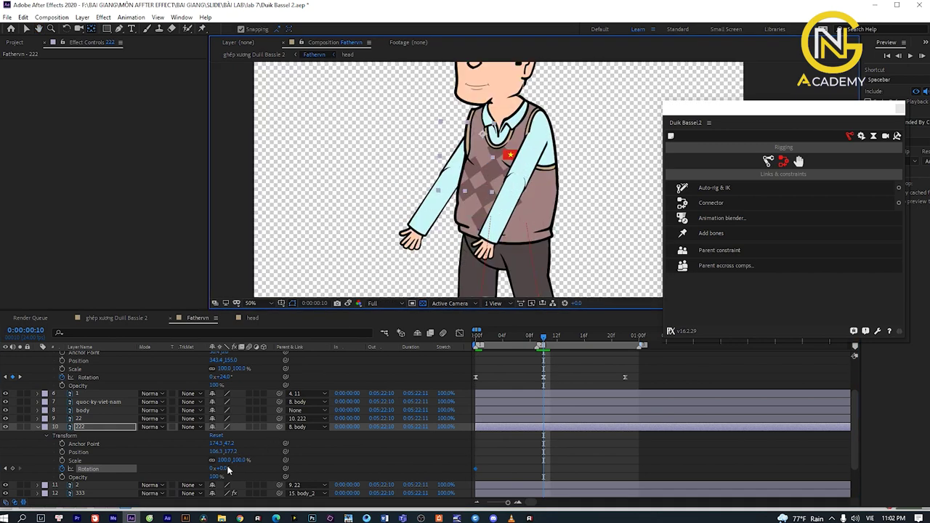
pyautogui.moveTo(225, 467); pyautogui.dragTo(178, 460)
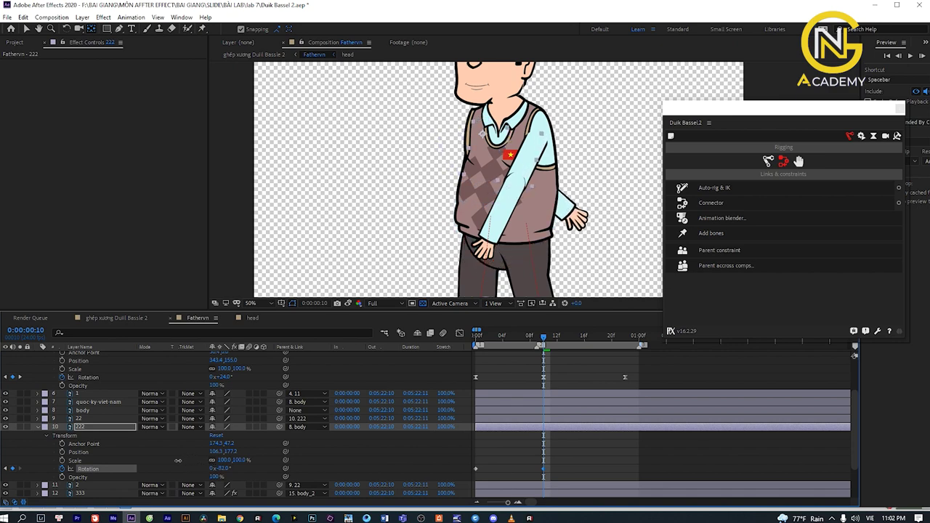
# Paste the starting 0° rotation key at frame 22 and scrub back to review the swing.
pyautogui.moveTo(585, 341); pyautogui.dragTo(624, 341)
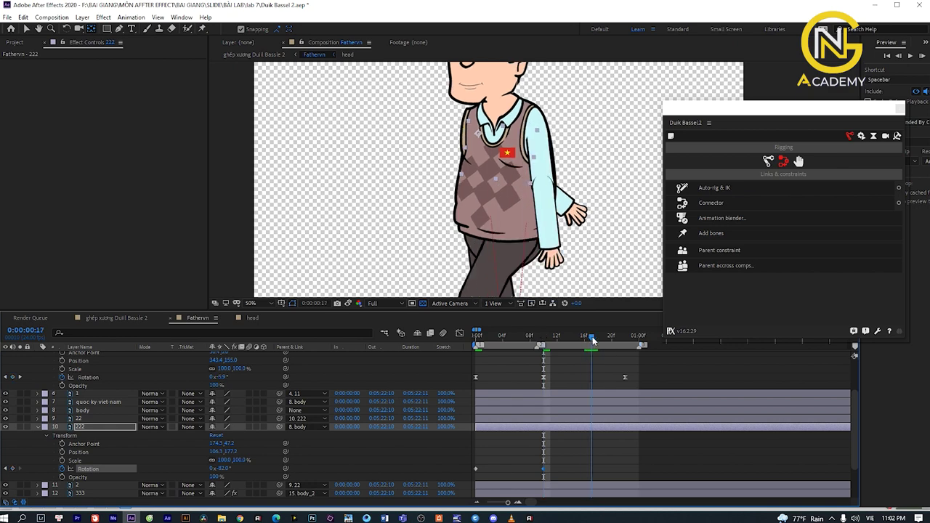
pyautogui.click(474, 468)
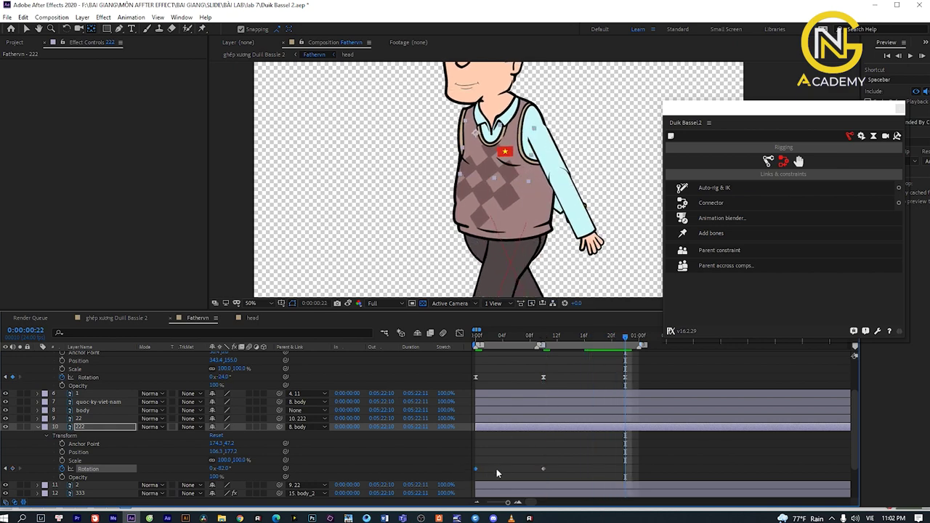
pyautogui.hotkey('ctrl', 'v')
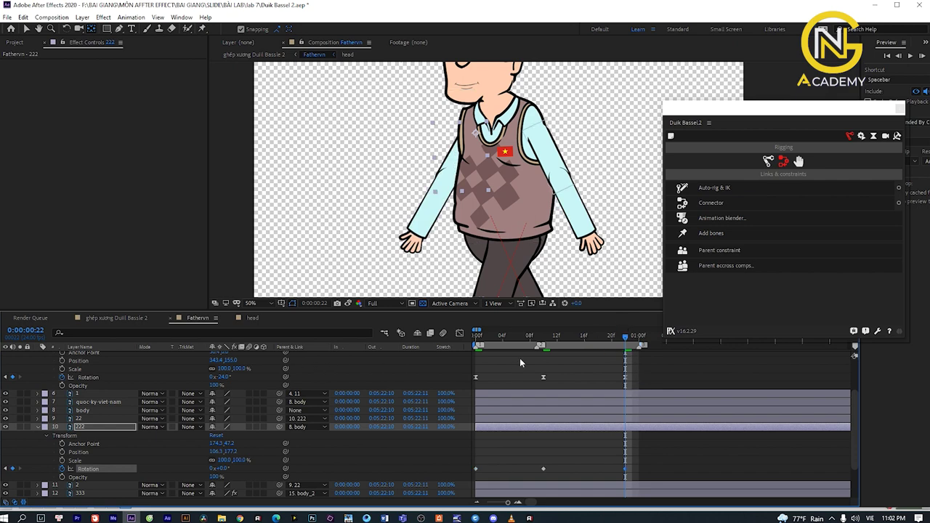
pyautogui.moveTo(543, 337)
pyautogui.mouseDown()
pyautogui.moveTo(497, 339)
pyautogui.moveTo(510, 340)
pyautogui.mouseUp()
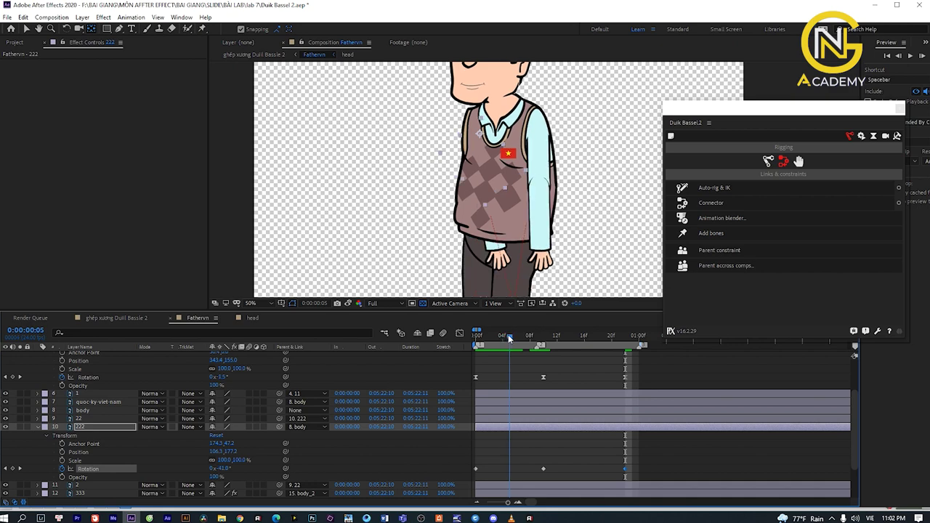
# Drag layers 22 and 2 to the bottom of the layer stack and preview the walk.
pyautogui.click(85, 420)
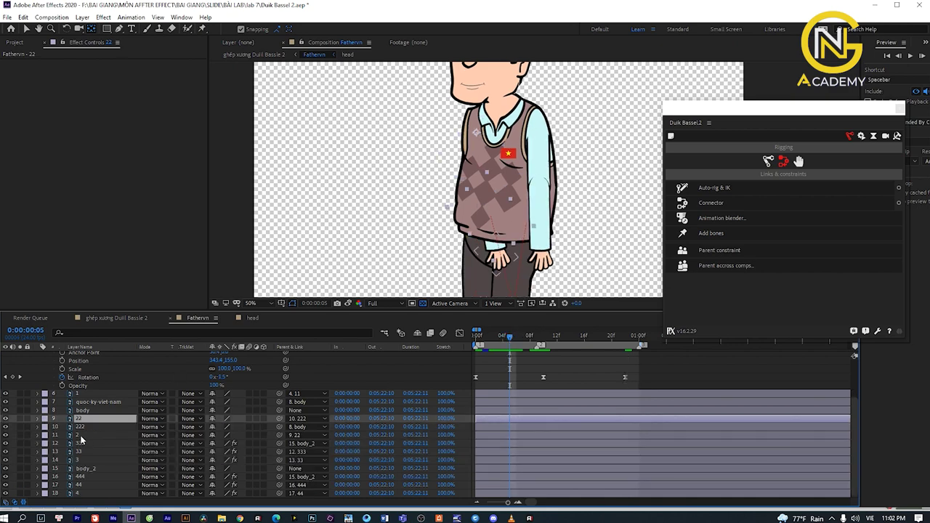
pyautogui.keyDown('ctrl'); pyautogui.click(80, 435); pyautogui.keyUp('ctrl')
pyautogui.moveTo(89, 424); pyautogui.dragTo(89, 499)
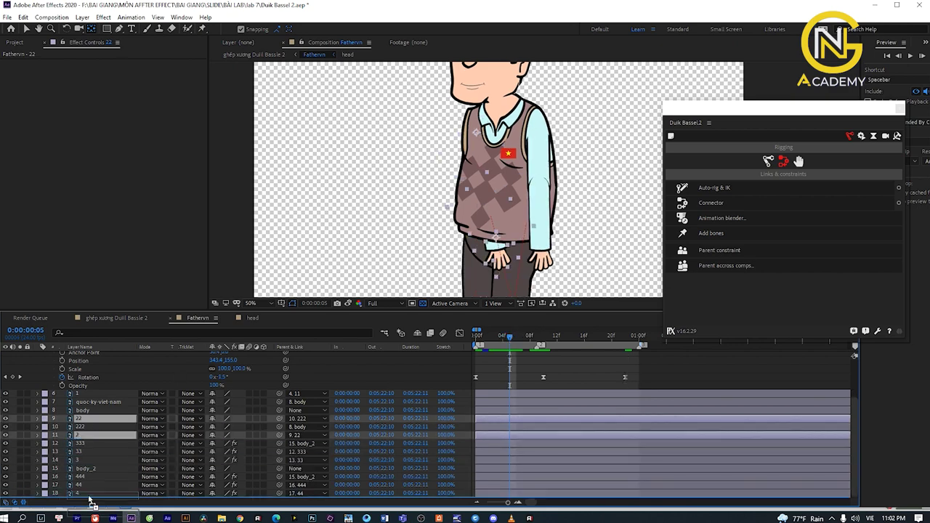
pyautogui.press('space')
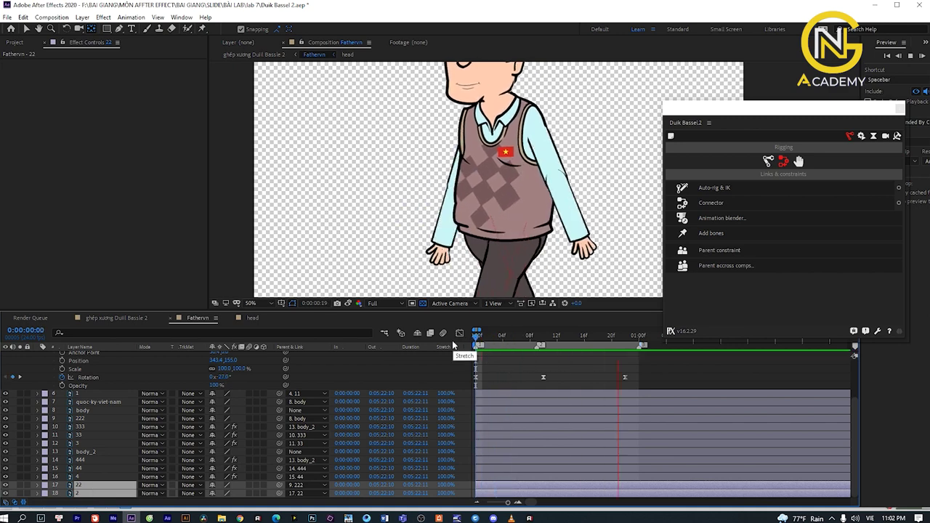
pyautogui.press('space')
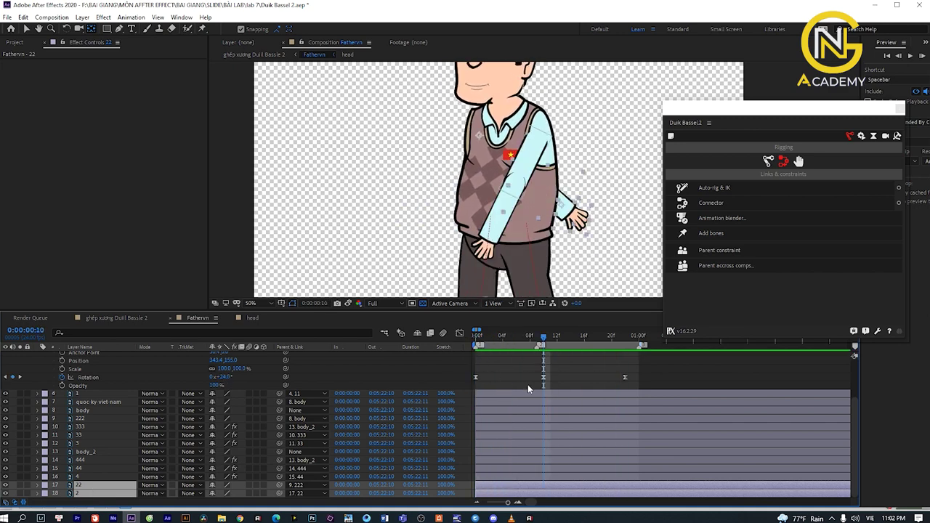
# Reveal layer 222's Transform properties and select its three Rotation keyframes.
pyautogui.click(86, 419)
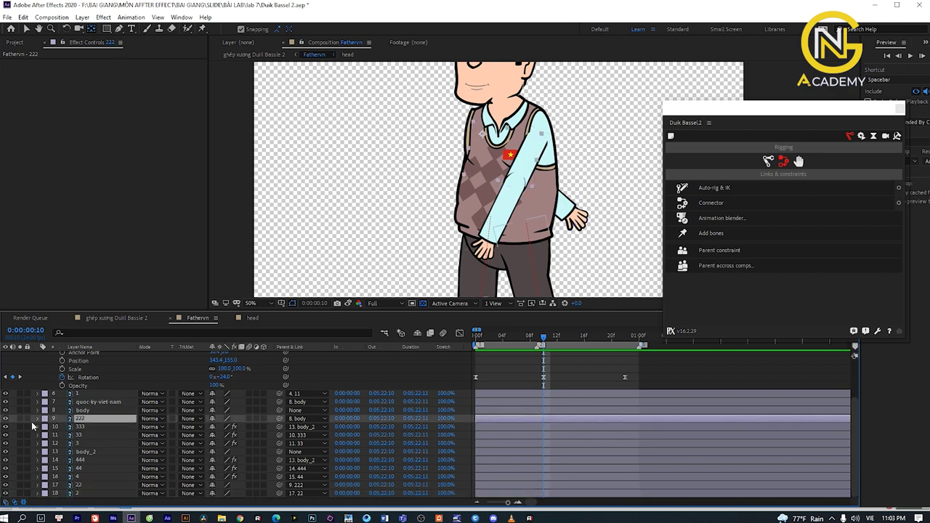
pyautogui.click(36, 418)
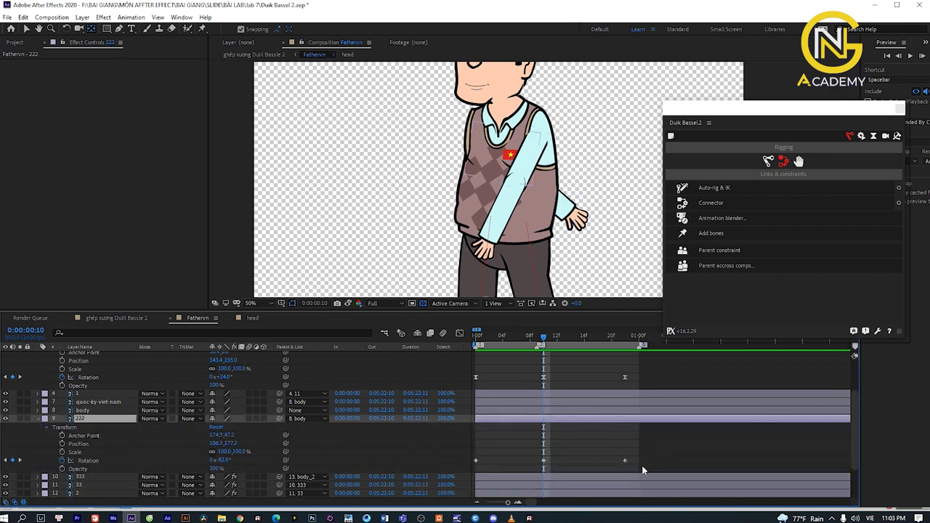
pyautogui.moveTo(643, 464); pyautogui.dragTo(469, 448)
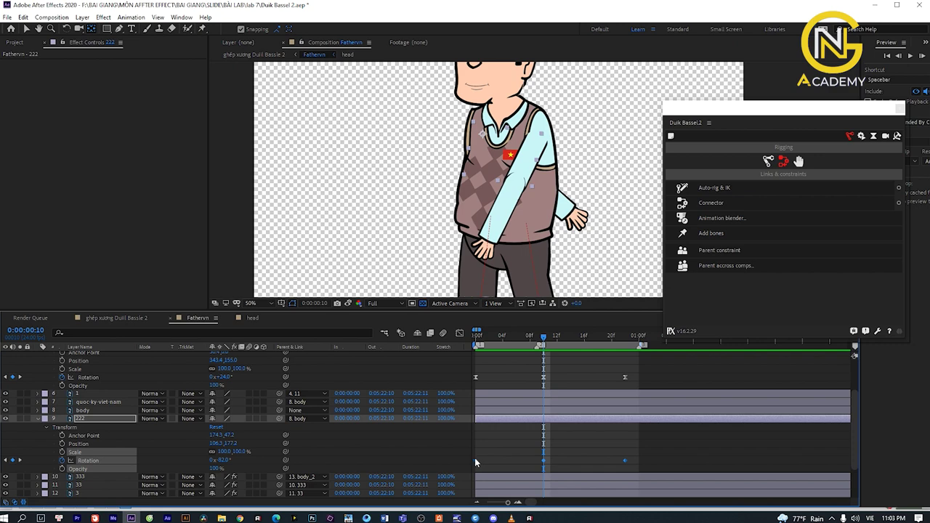
# Apply Easy Ease to layer 222's Rotation keyframes and preview the walk from the start.
pyautogui.rightClick(476, 460)
pyautogui.moveTo(576, 453)
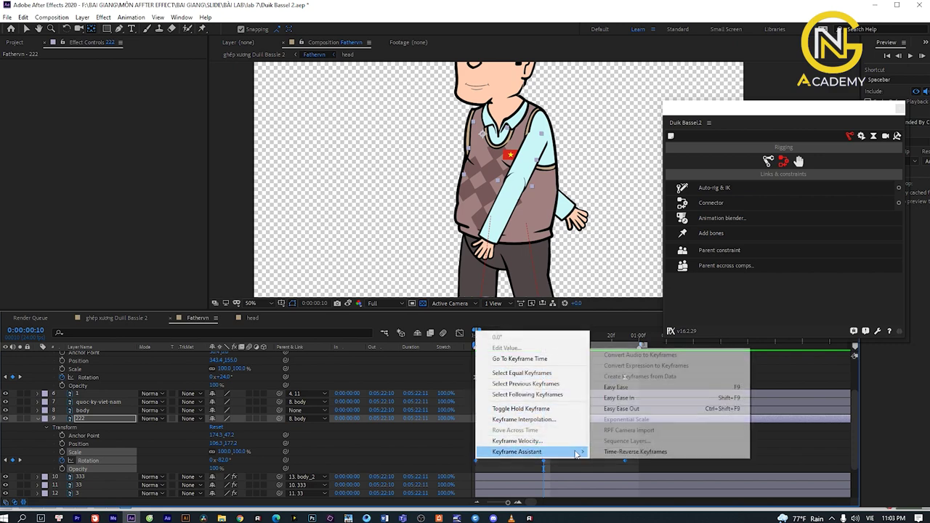
pyautogui.click(650, 389)
pyautogui.moveTo(541, 335); pyautogui.dragTo(462, 342)
pyautogui.press('space')
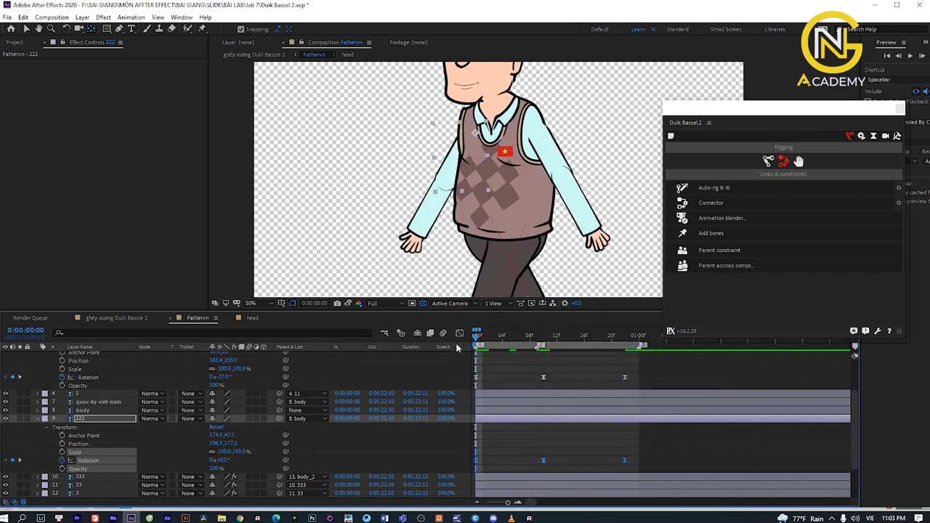
pyautogui.scroll(-3, 530, 252)
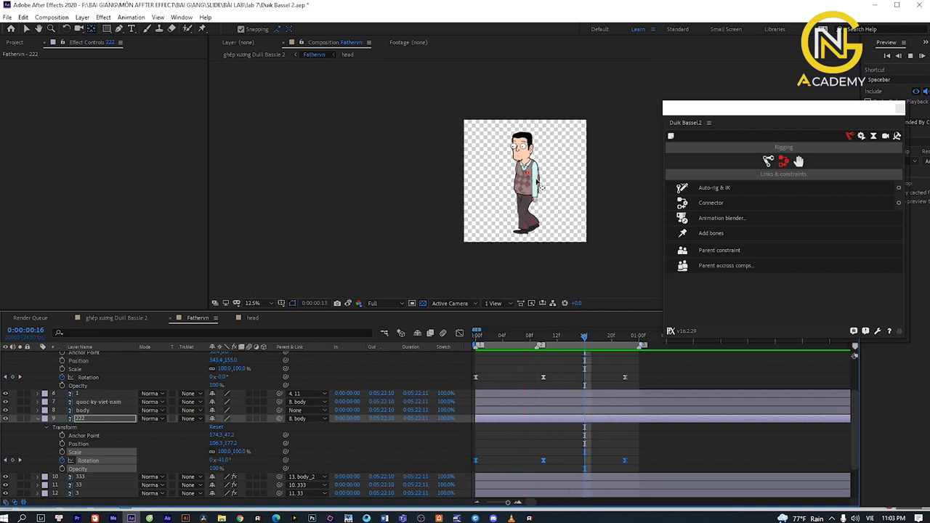
pyautogui.scroll(1, 538, 183)
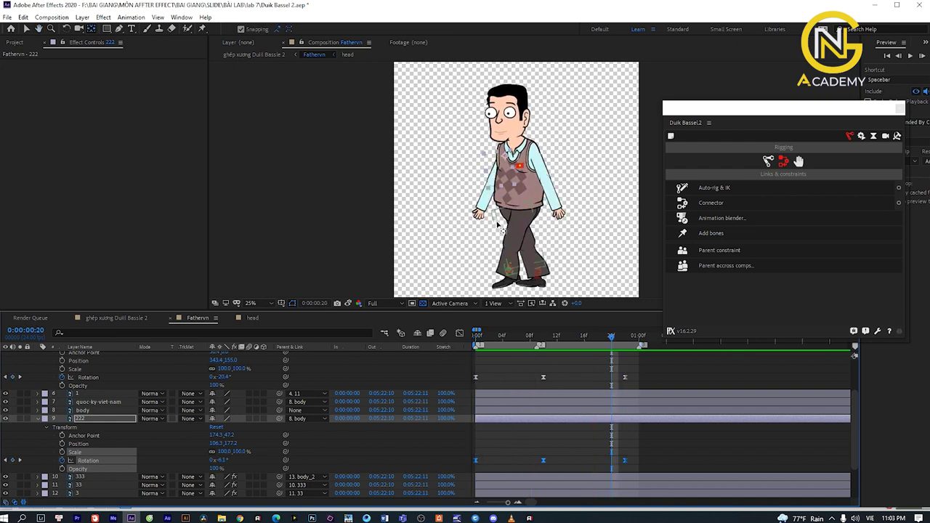
# Replay the walk once more and return the playhead to frame 0.
pyautogui.press('.')
pyautogui.click(608, 335)
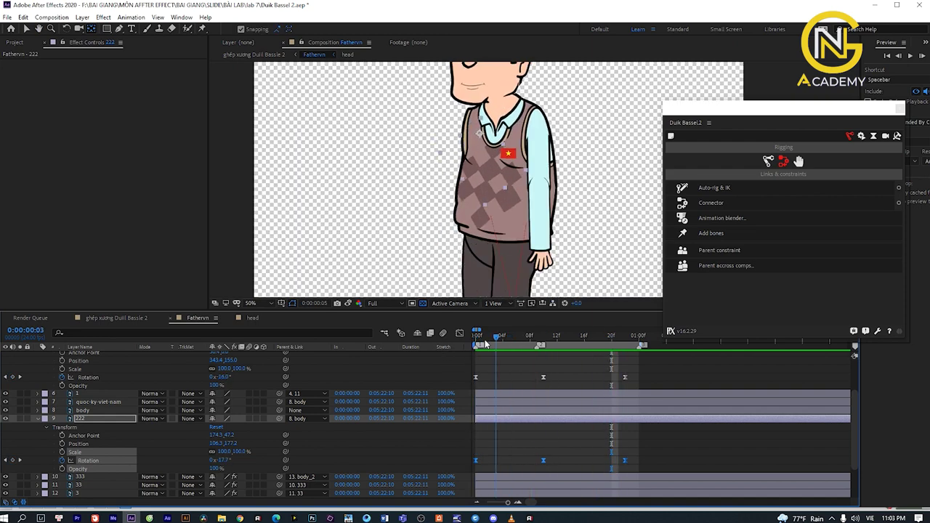
pyautogui.moveTo(610, 336); pyautogui.dragTo(465, 339)
pyautogui.press('space')
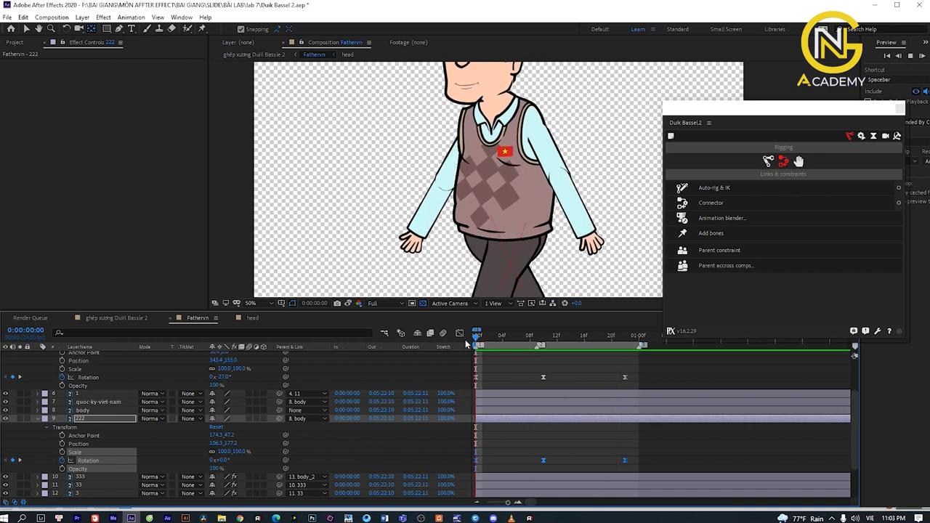
pyautogui.press('space')
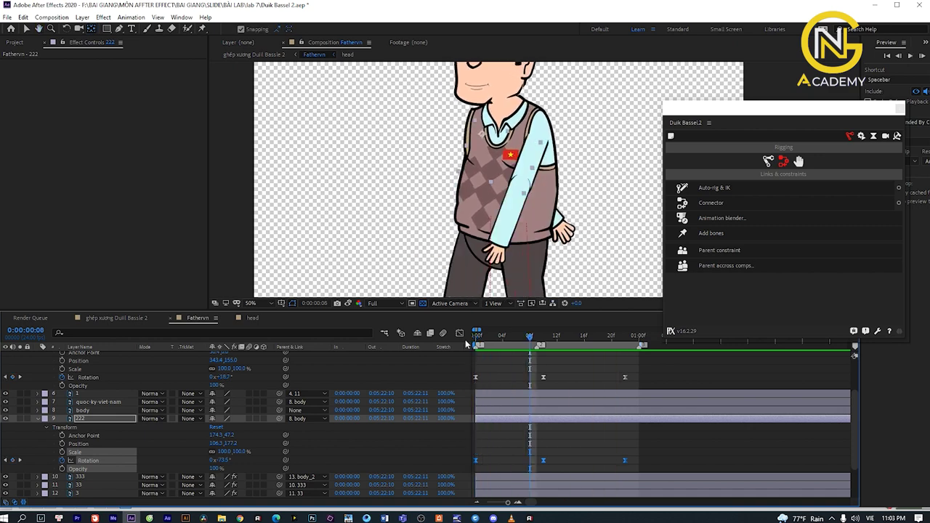
pyautogui.moveTo(531, 339); pyautogui.dragTo(469, 348)
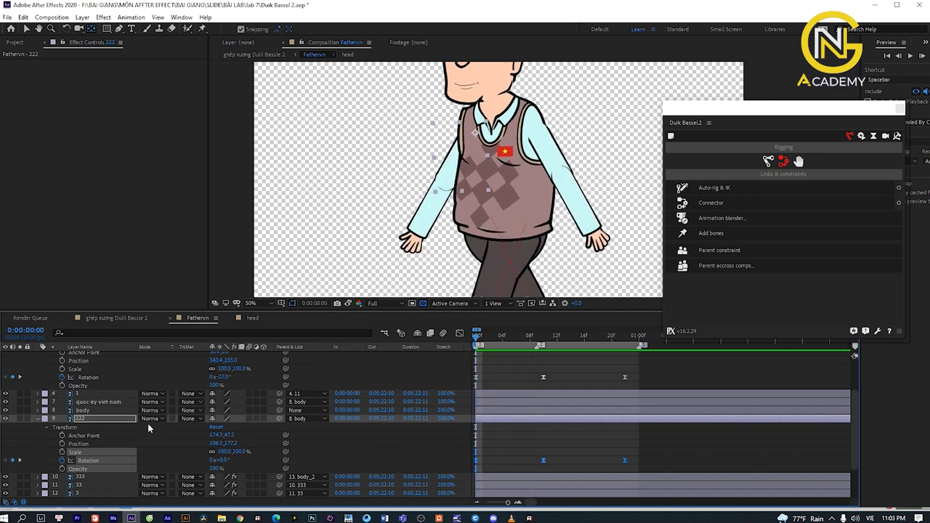
pyautogui.click(59, 451)
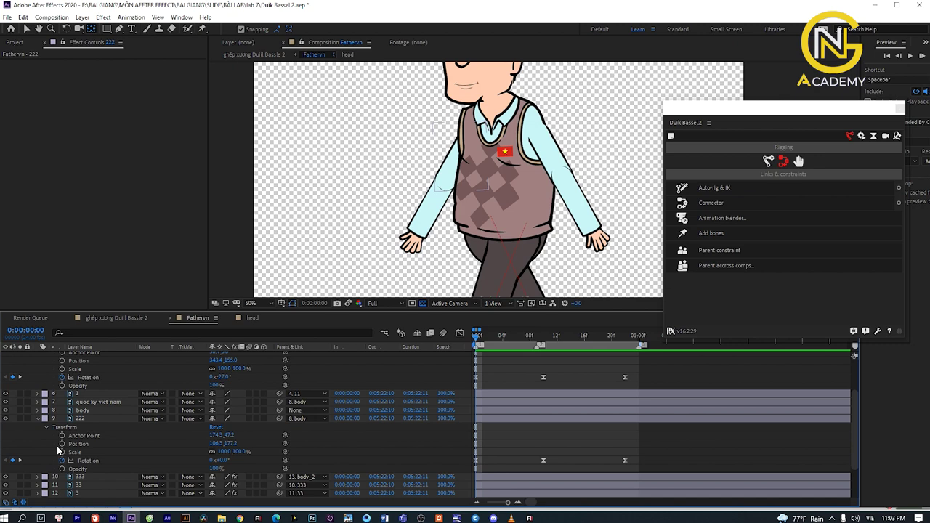
# Key hand layer 2's Rotation at frame 0 and rotate the hand to follow the arm at frame 10.
pyautogui.click(78, 494)
pyautogui.scroll(-3, 80, 465)
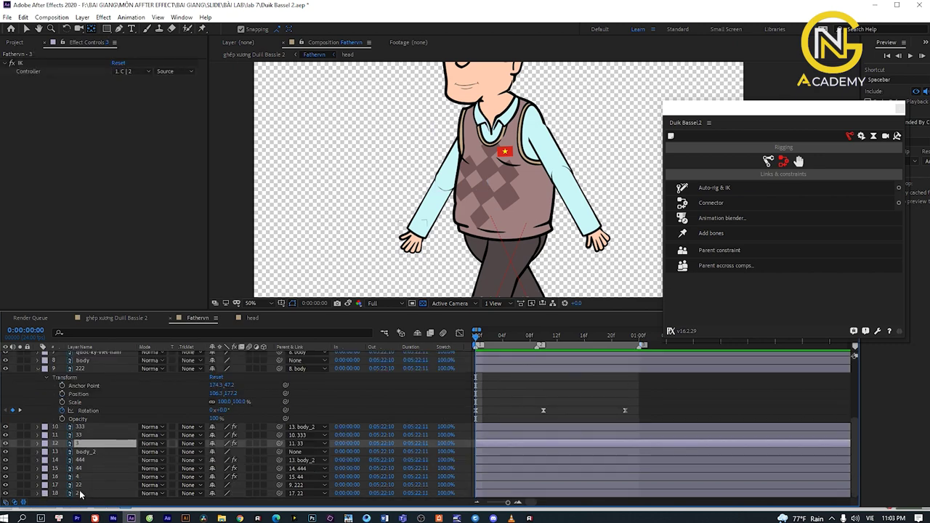
pyautogui.click(80, 495)
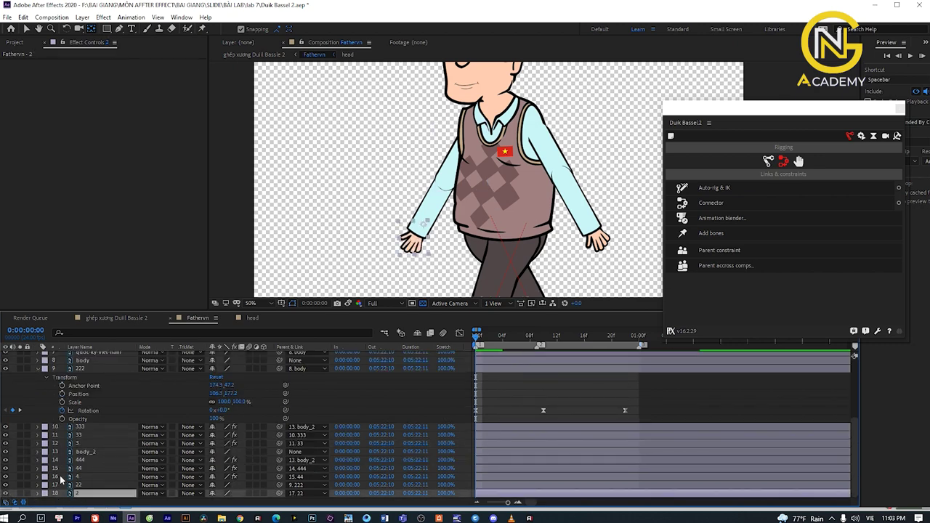
pyautogui.press('r')
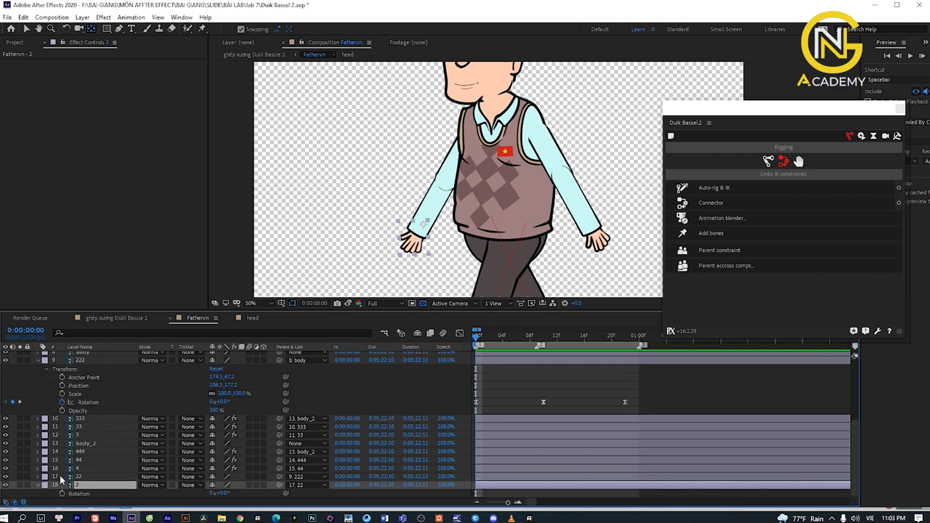
pyautogui.click(62, 494)
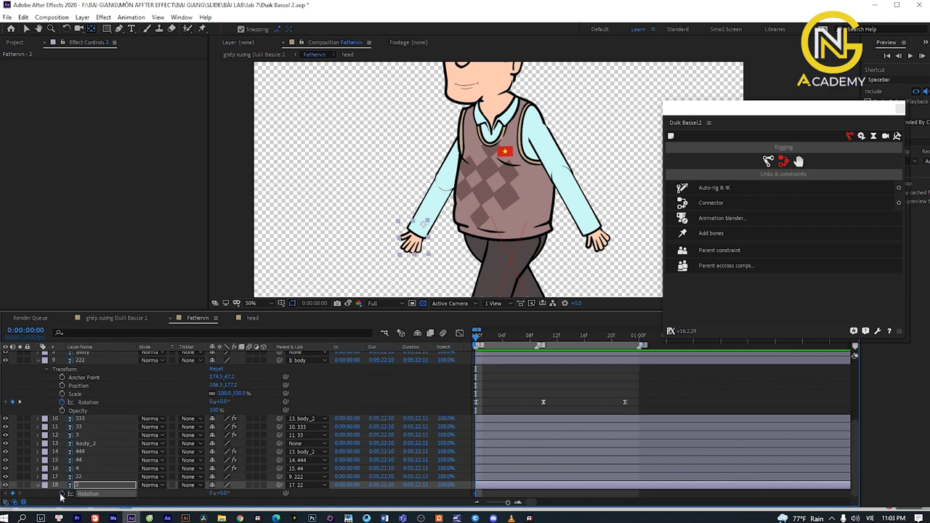
pyautogui.click(537, 339)
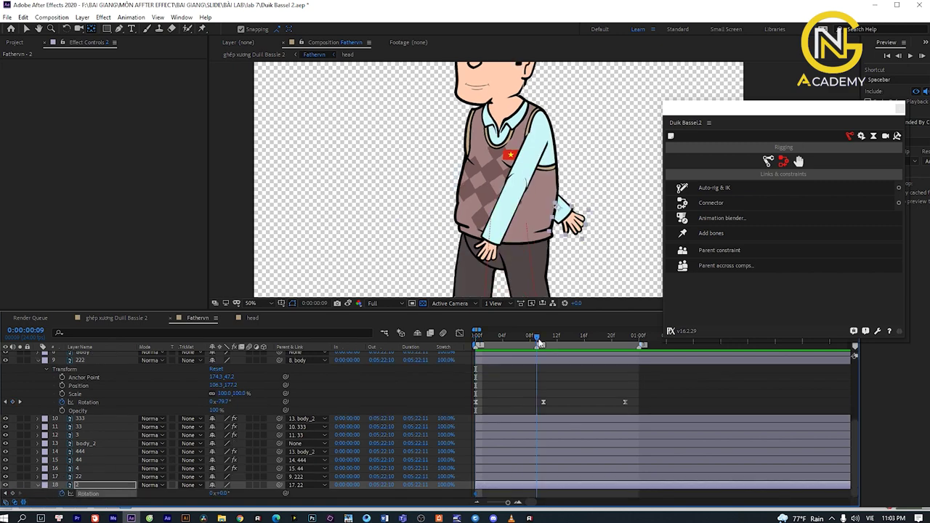
pyautogui.moveTo(536, 338); pyautogui.dragTo(543, 338)
pyautogui.moveTo(221, 493); pyautogui.dragTo(211, 493)
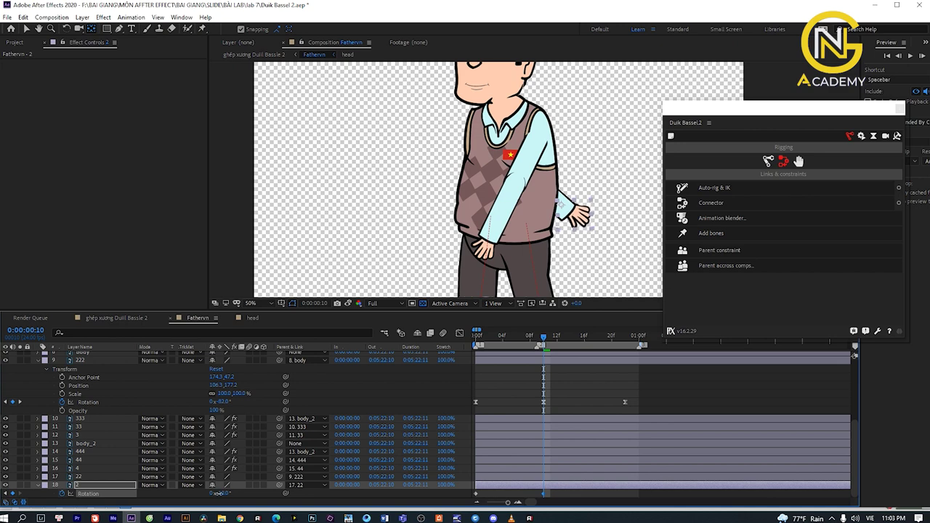
# Rotate the hand to about 13° at frame 22 and preview the walk.
pyautogui.moveTo(554, 342); pyautogui.dragTo(616, 339)
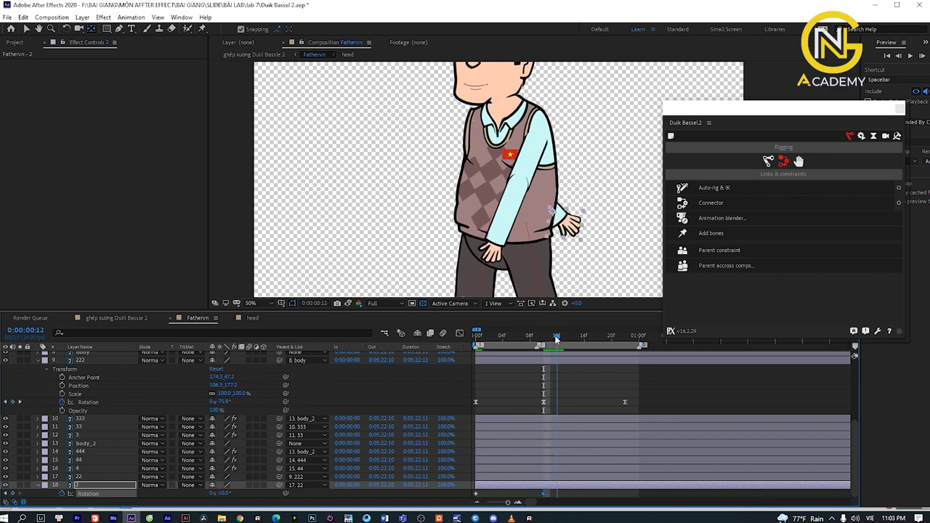
pyautogui.click(624, 336)
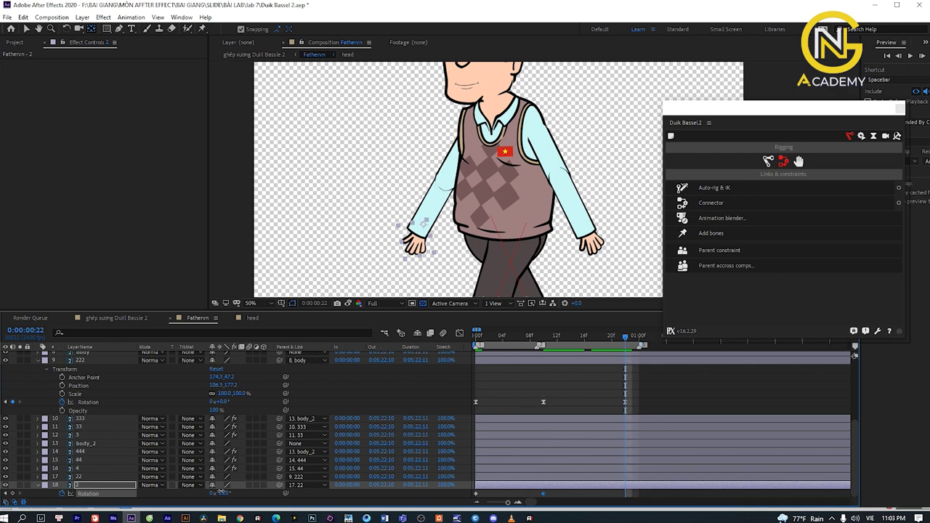
pyautogui.moveTo(220, 491); pyautogui.dragTo(231, 489)
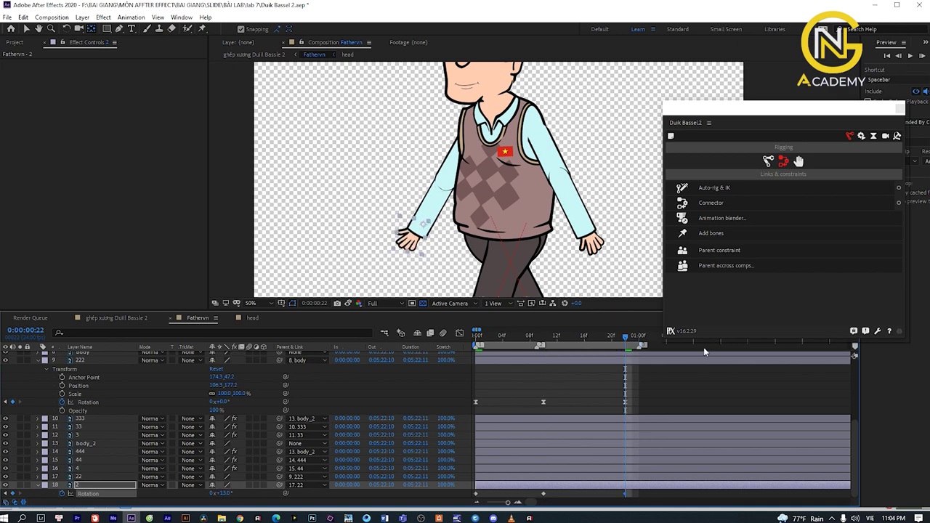
pyautogui.press('space')
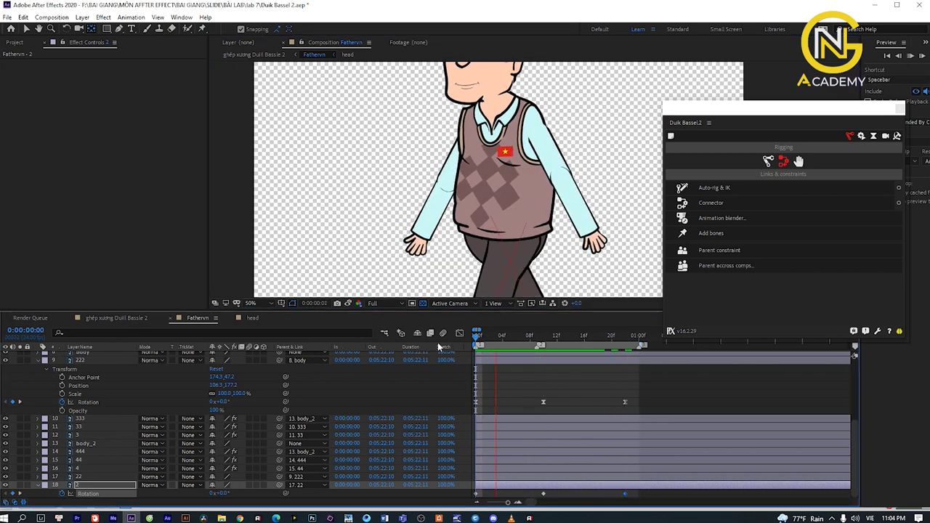
pyautogui.press('space')
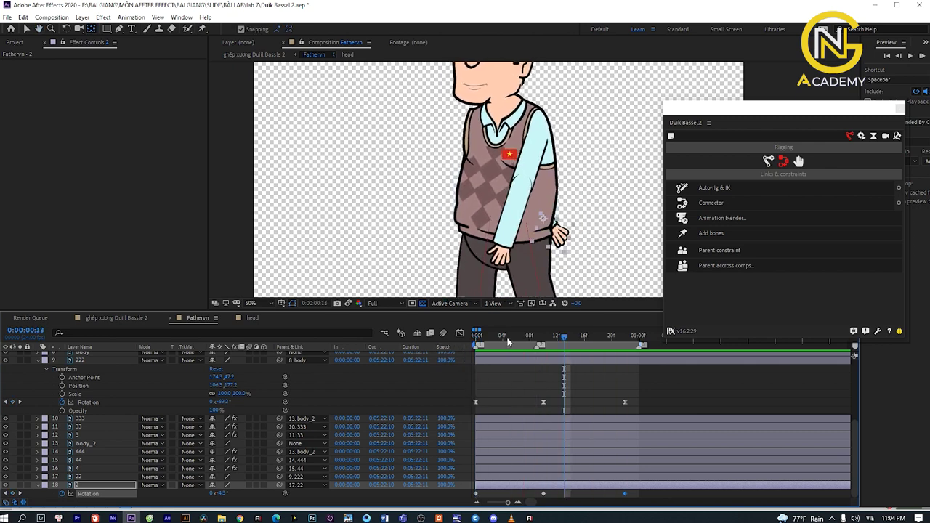
# Fine-tune the frame-10 hand rotation to about -30°, preview again, and maximize the Timeline.
pyautogui.moveTo(565, 334); pyautogui.dragTo(543, 334)
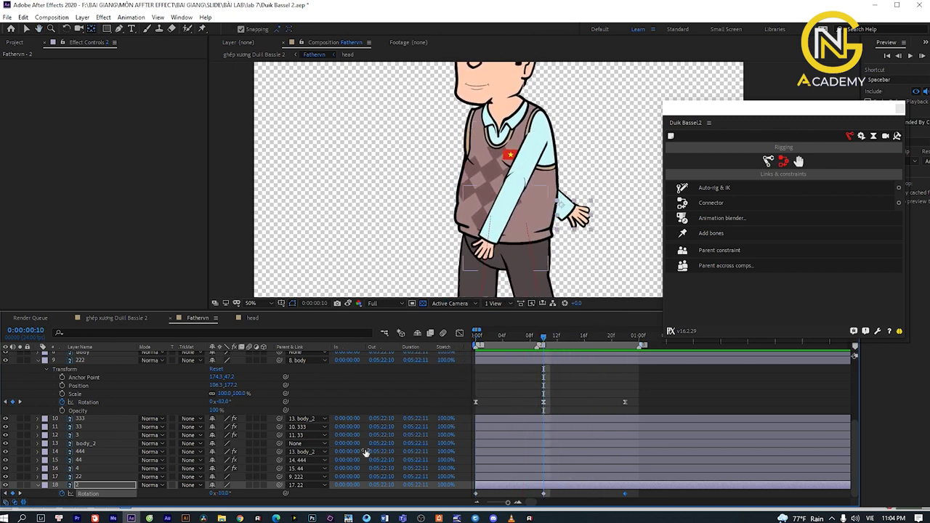
pyautogui.moveTo(225, 492); pyautogui.dragTo(224, 494)
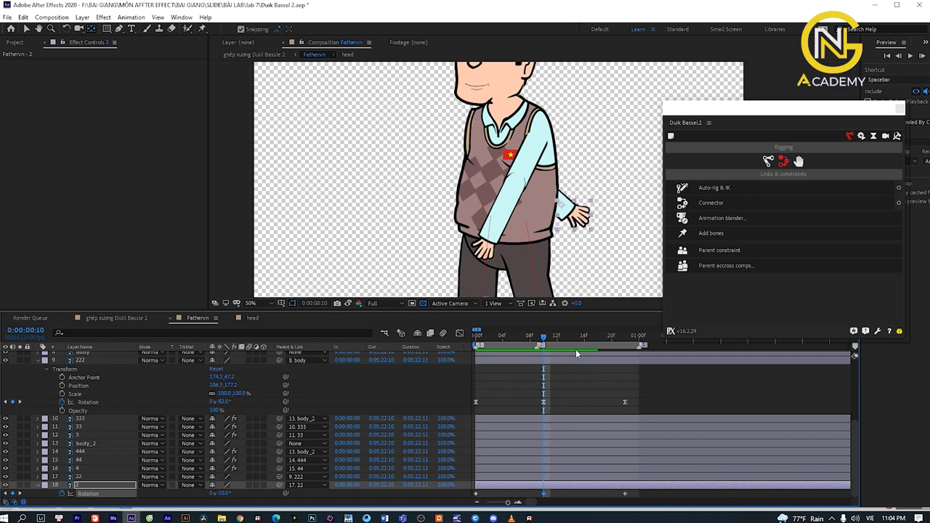
pyautogui.press('space')
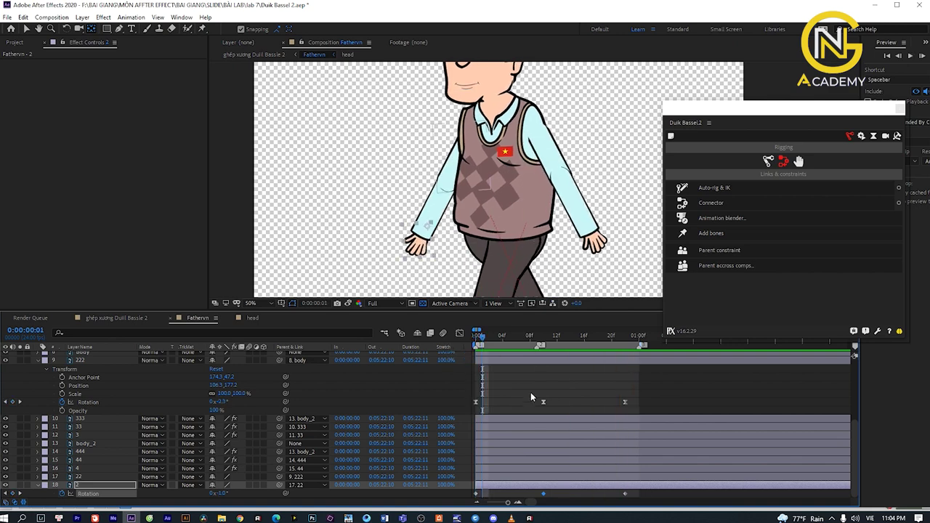
pyautogui.press('space')
pyautogui.press('`')
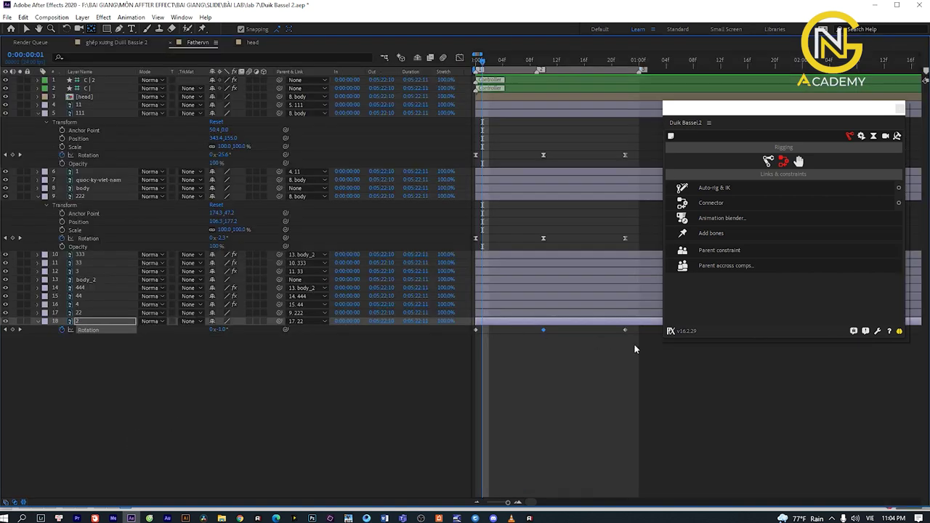
# Apply Easy Ease to hand layer 2's three Rotation keyframes and restore the Timeline size.
pyautogui.moveTo(634, 350); pyautogui.dragTo(472, 332)
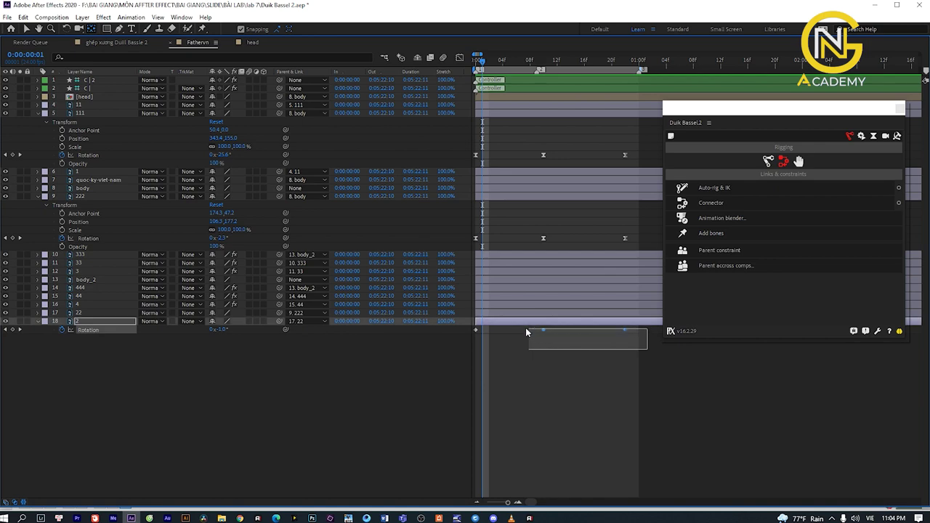
pyautogui.rightClick(476, 333)
pyautogui.moveTo(572, 451)
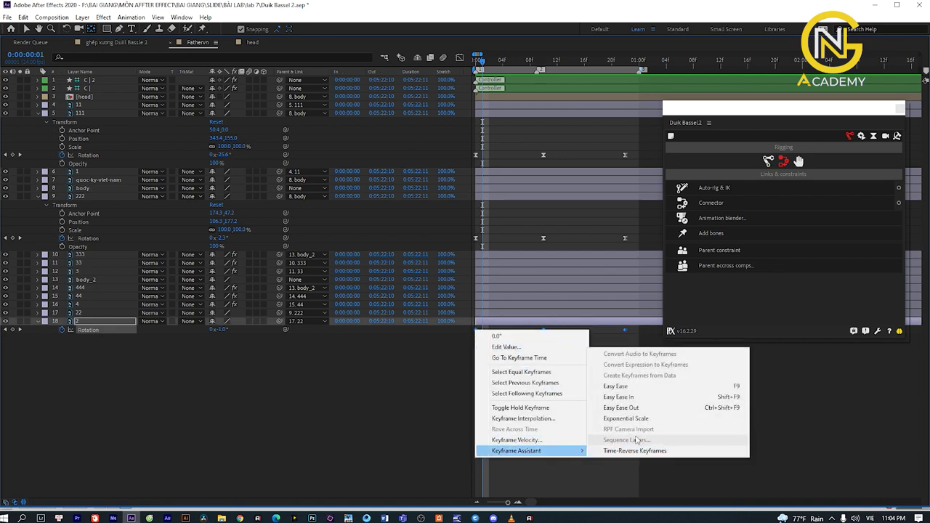
pyautogui.click(639, 390)
pyautogui.press('`')
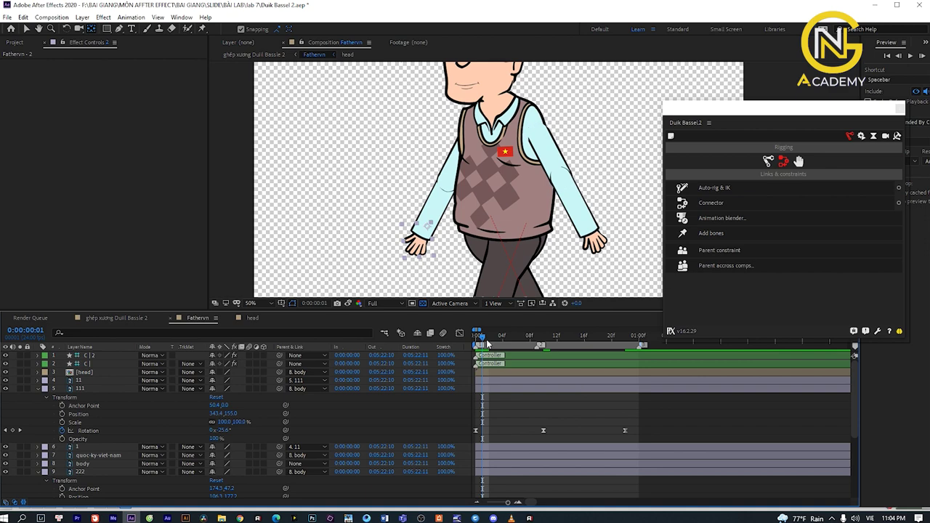
# Return to frame 0, collapse layers 111 and 222, and select layers 333, 33, 3 and 1.
pyautogui.moveTo(482, 335); pyautogui.dragTo(476, 336)
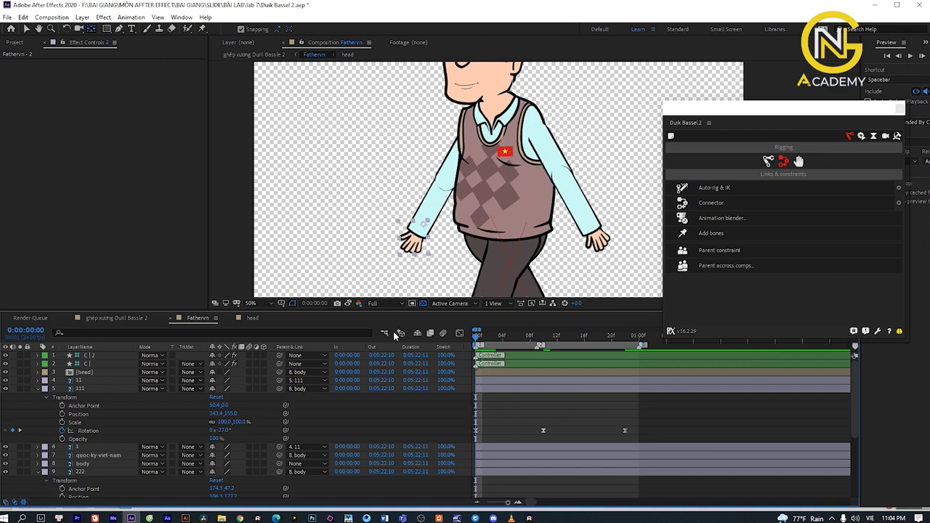
pyautogui.click(40, 389)
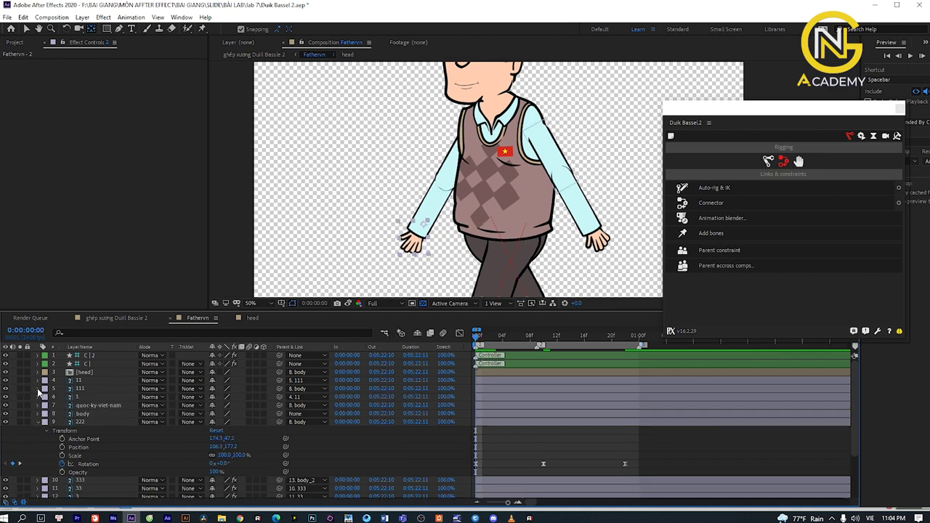
pyautogui.click(38, 422)
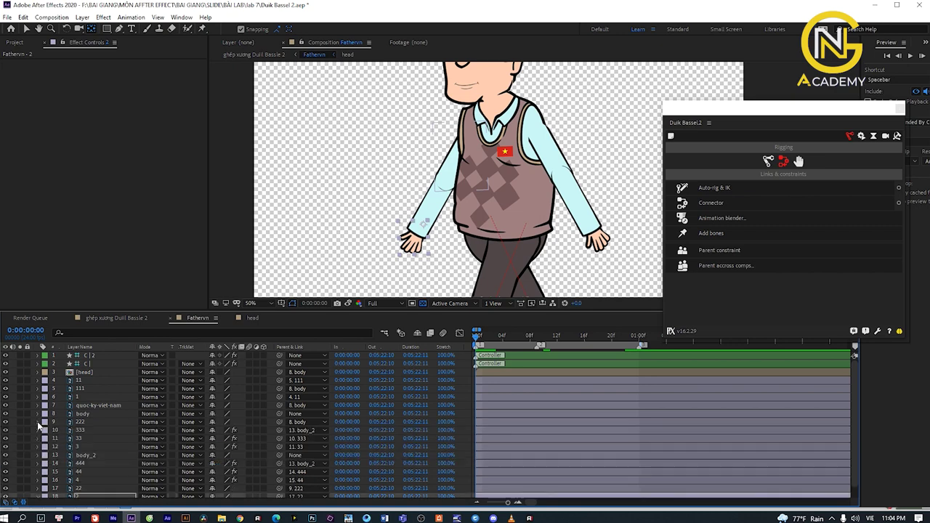
pyautogui.click(82, 430)
pyautogui.click(84, 439)
pyautogui.click(84, 446)
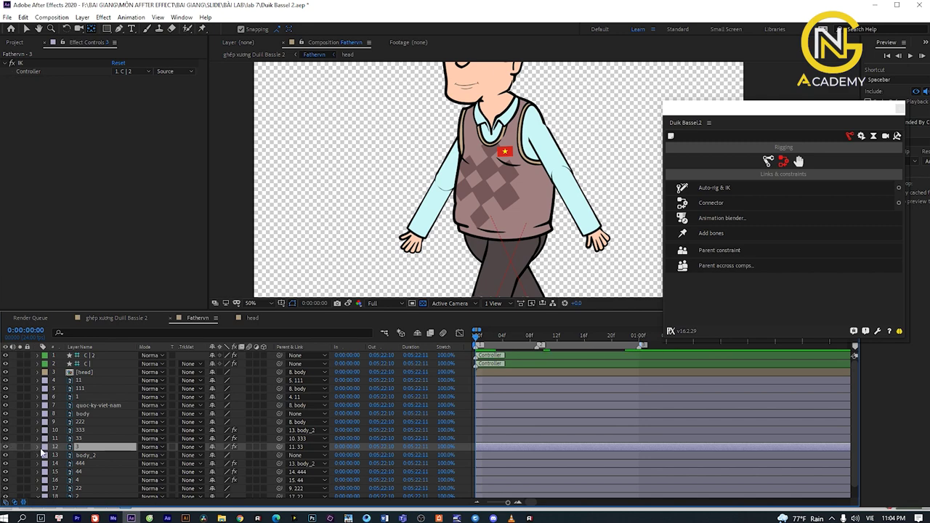
pyautogui.click(72, 398)
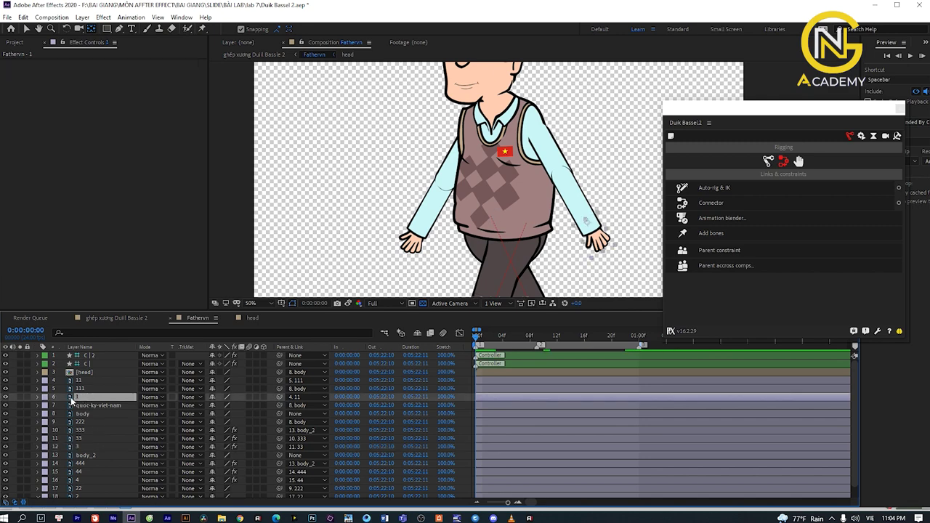
# Identify the arm layer, reveal its Rotation and keyframe it at -18° on frame 0.
pyautogui.click(18, 397)
pyautogui.click(21, 397)
pyautogui.click(37, 397)
pyautogui.click(35, 398)
pyautogui.press('r')
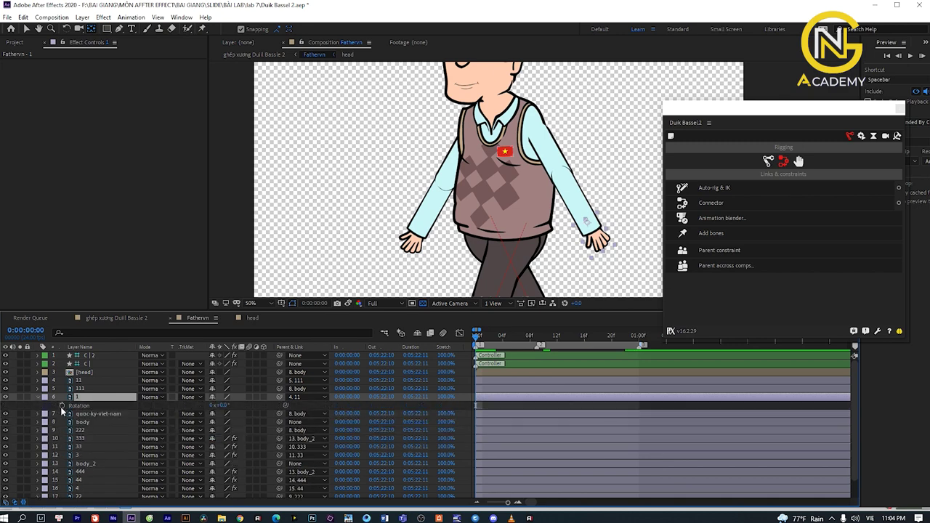
pyautogui.click(62, 406)
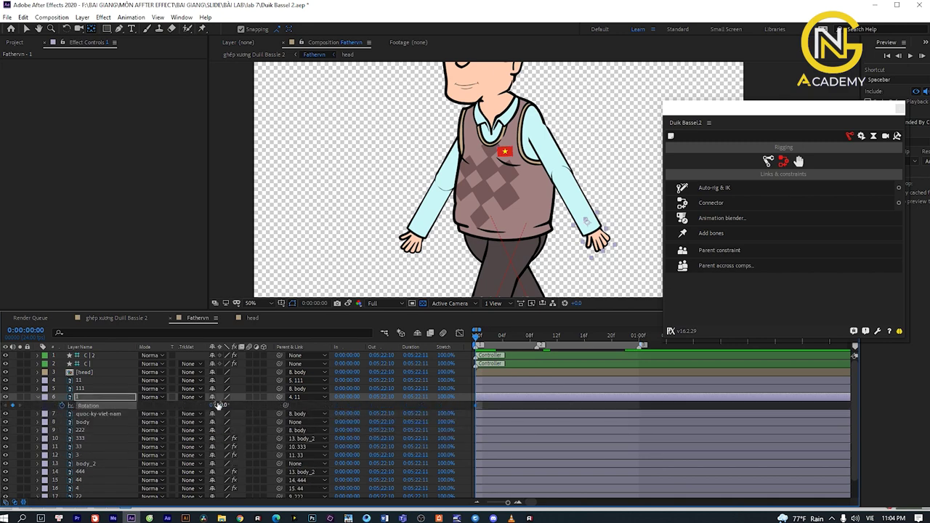
pyautogui.moveTo(218, 404); pyautogui.dragTo(243, 405)
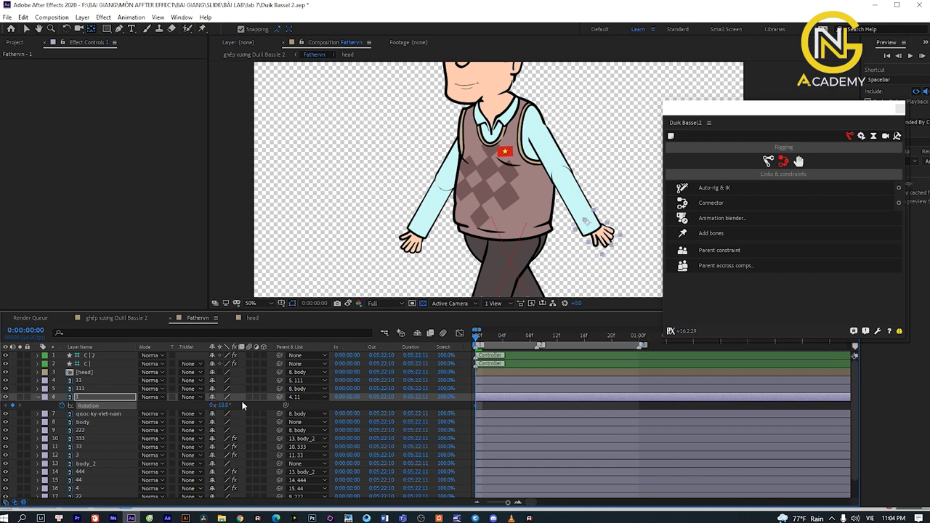
# Swing the arm to +18° at frame 9, add a return keyframe at one second, and preview it.
pyautogui.click(536, 336)
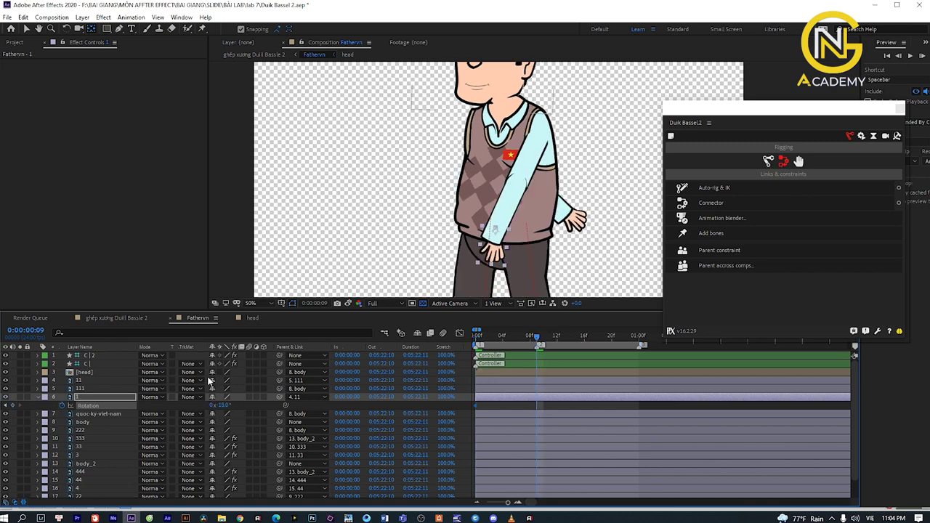
pyautogui.moveTo(218, 405); pyautogui.dragTo(240, 404)
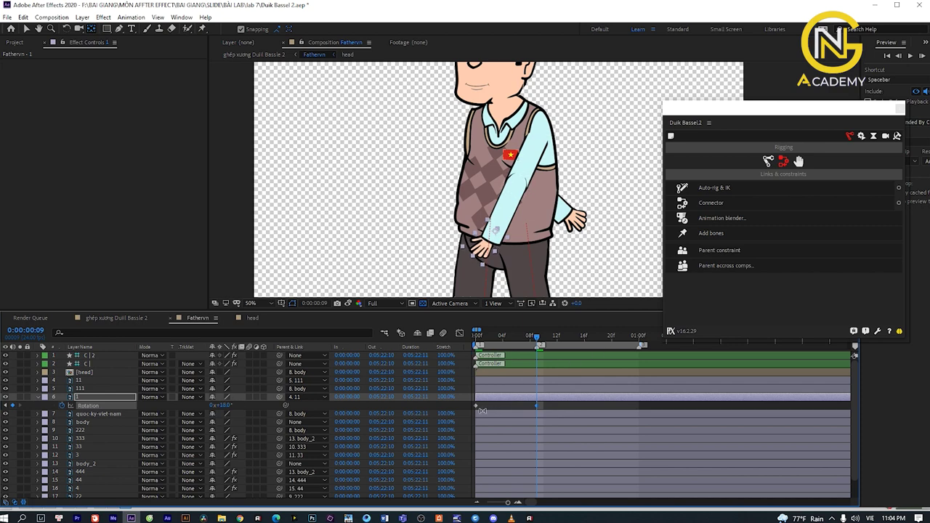
pyautogui.click(477, 404)
pyautogui.moveTo(633, 337); pyautogui.dragTo(638, 339)
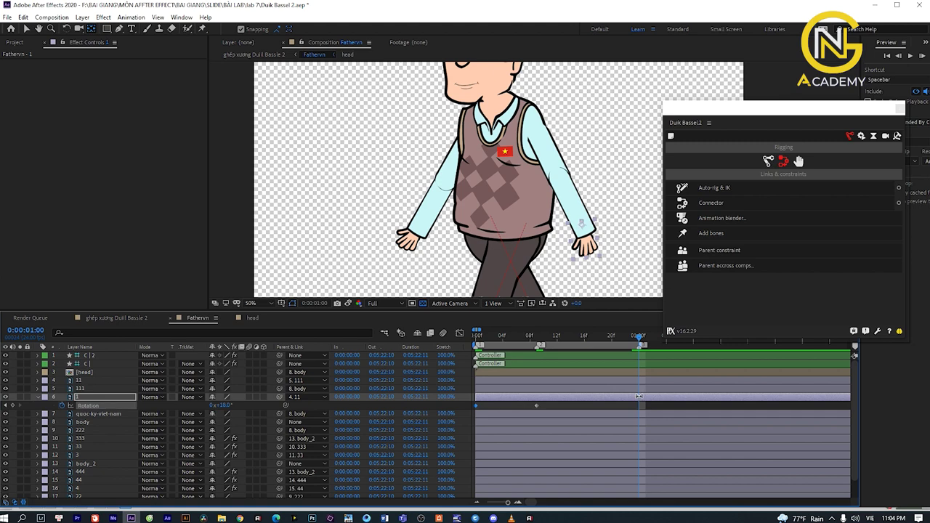
pyautogui.hotkey('ctrl', 'v')
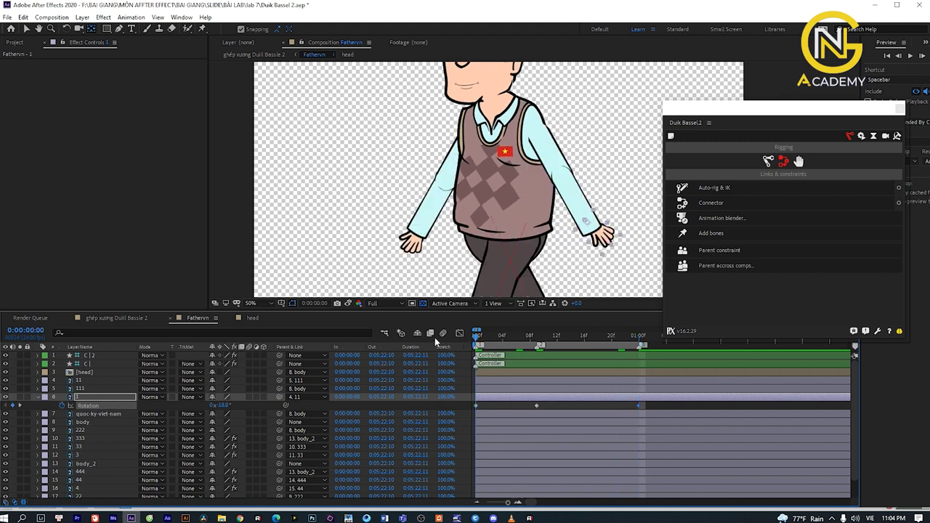
pyautogui.press('space')
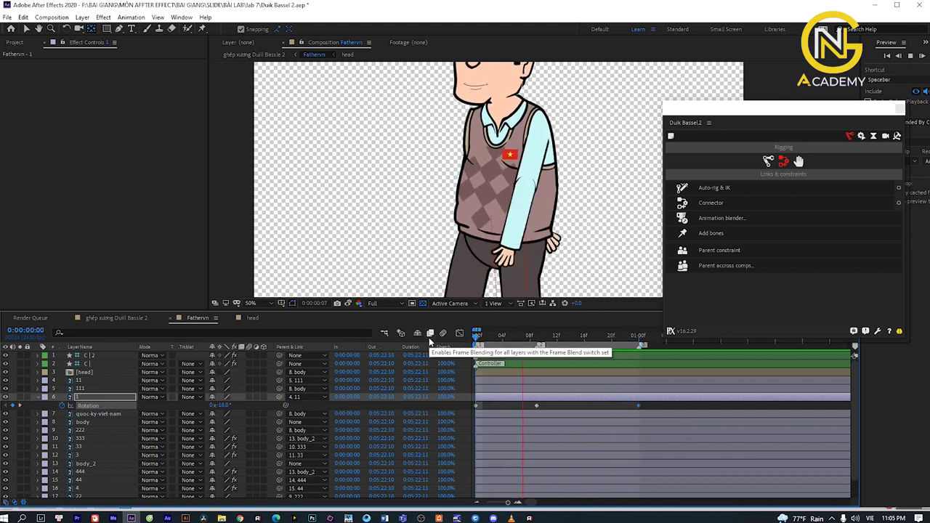
pyautogui.press('space')
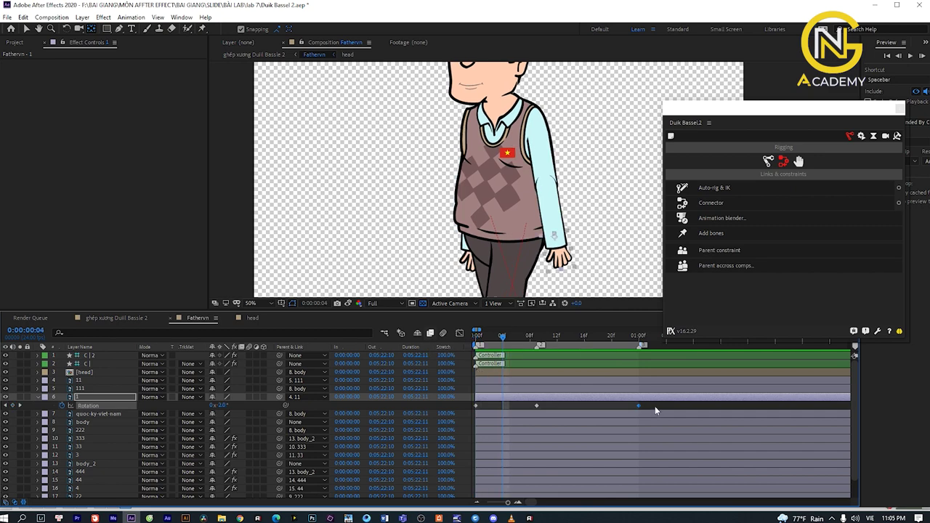
# Apply Easy Ease to all three rotation keyframes and scrub the eased swing.
pyautogui.moveTo(654, 406); pyautogui.dragTo(472, 406)
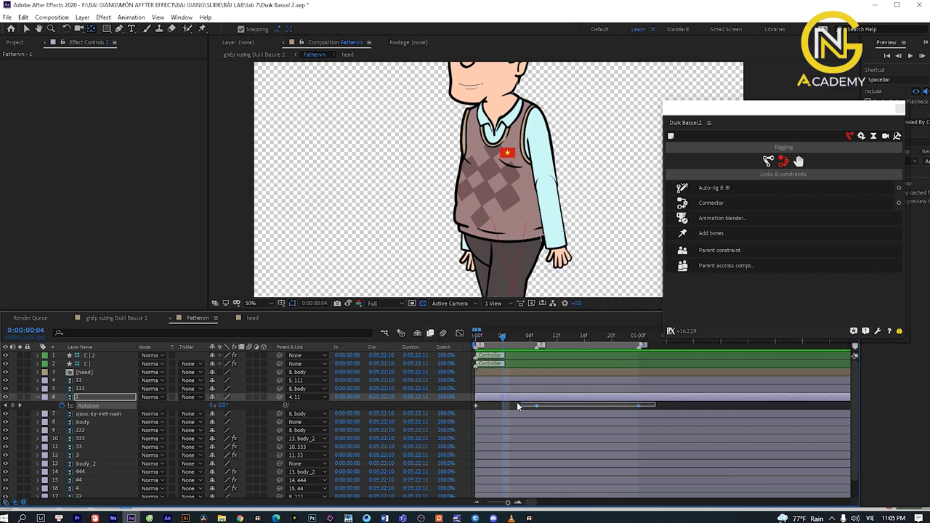
pyautogui.rightClick(477, 405)
pyautogui.moveTo(580, 404)
pyautogui.click(617, 428)
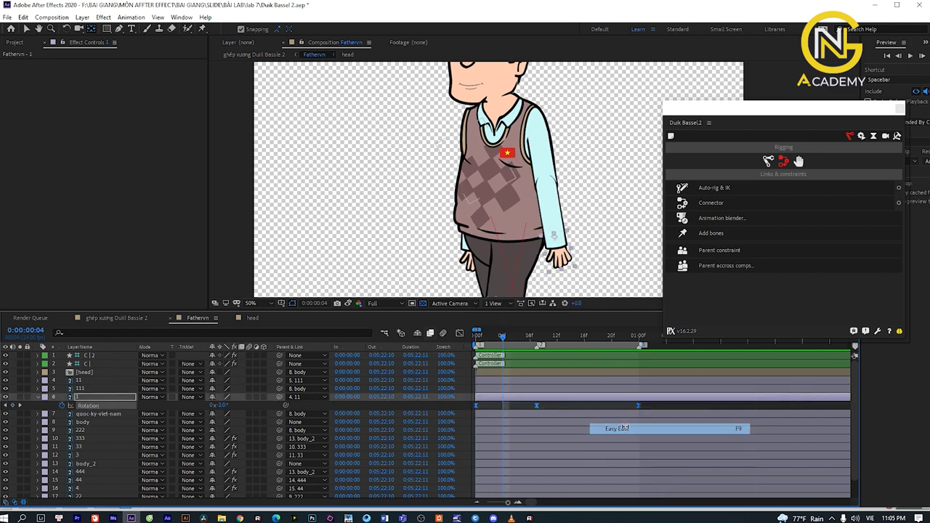
pyautogui.moveTo(501, 336)
pyautogui.mouseDown()
pyautogui.moveTo(479, 345)
pyautogui.moveTo(539, 346)
pyautogui.mouseUp()
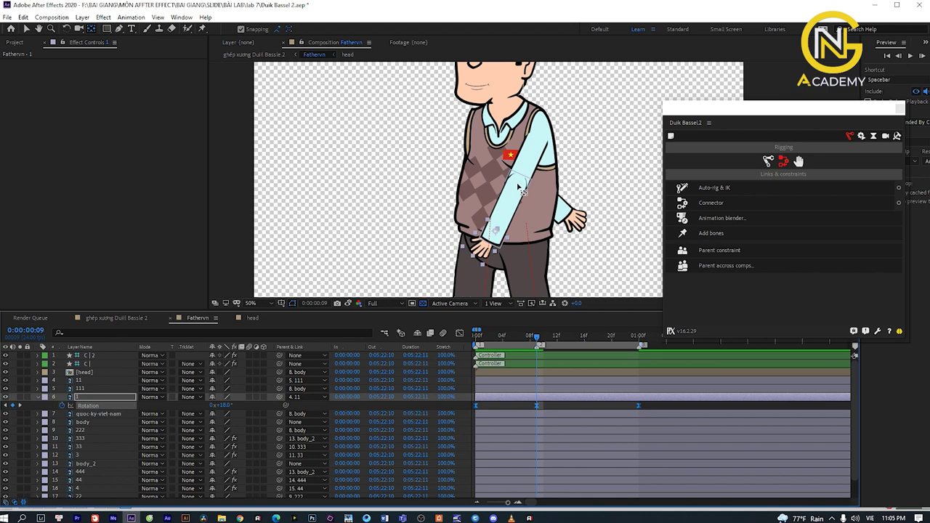
# At frame 9, rotate layer 11, key its Position and move the arm piece onto the sleeve.
pyautogui.click(88, 389)
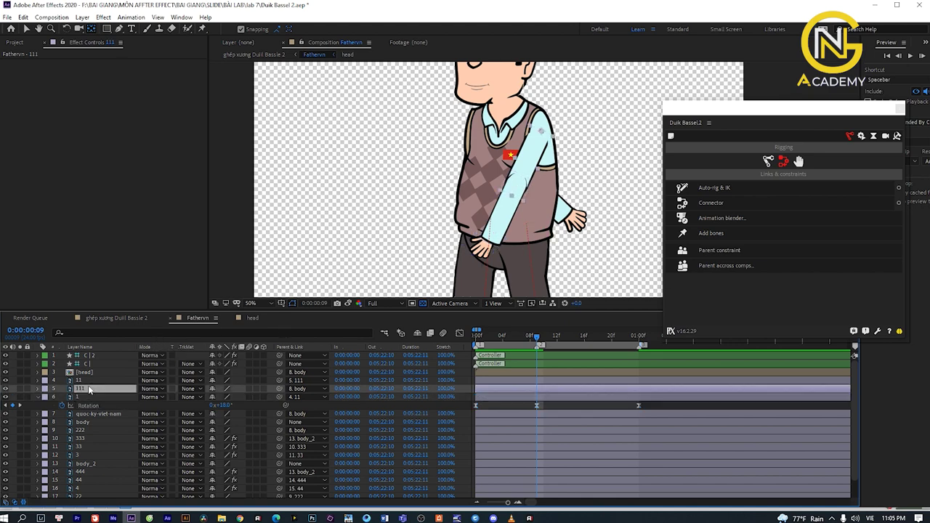
pyautogui.click(80, 380)
pyautogui.press('r')
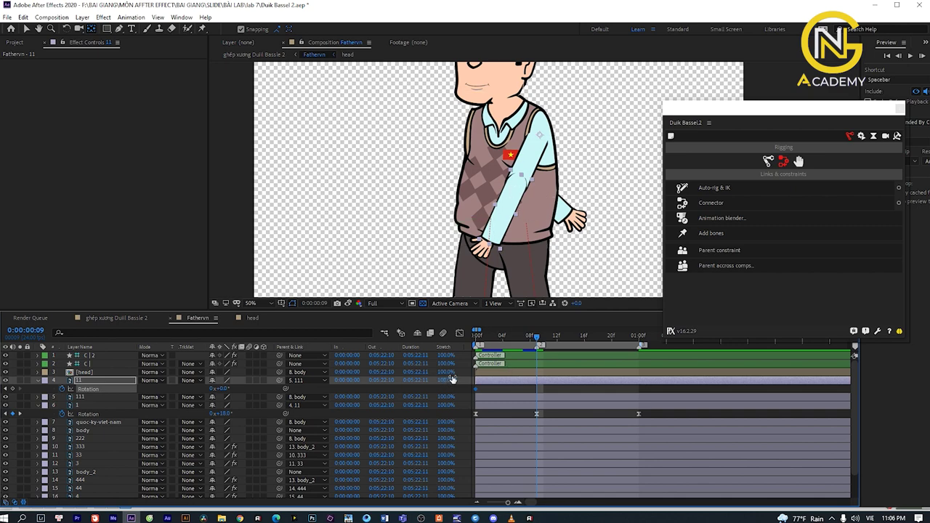
pyautogui.moveTo(223, 390); pyautogui.dragTo(225, 389)
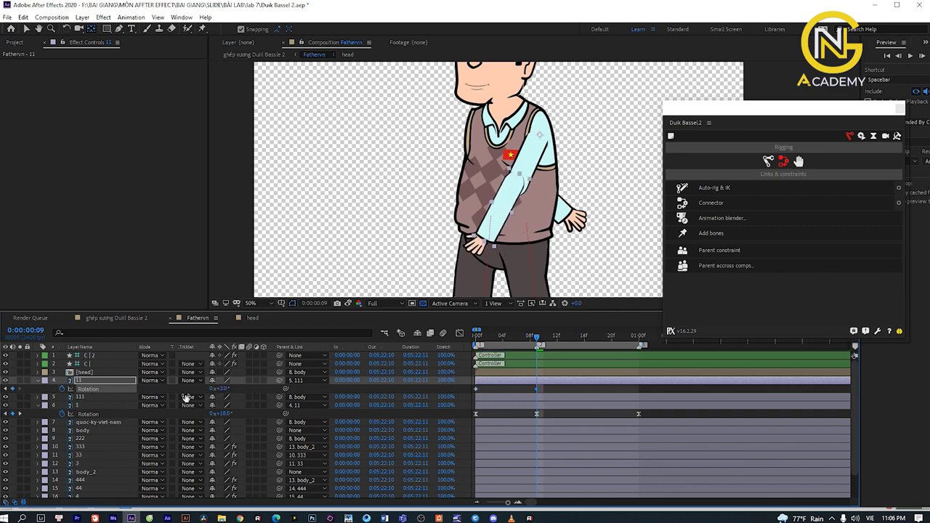
pyautogui.click(39, 380)
pyautogui.click(38, 380)
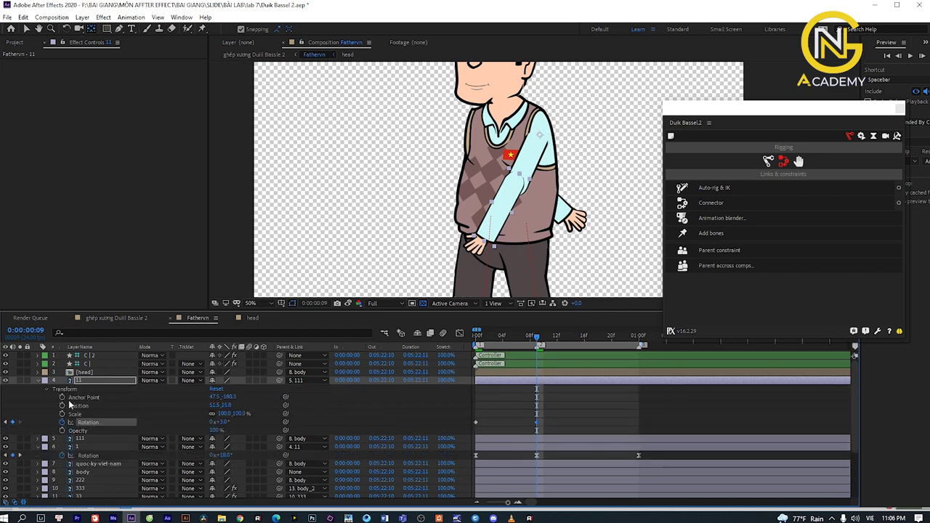
pyautogui.click(62, 405)
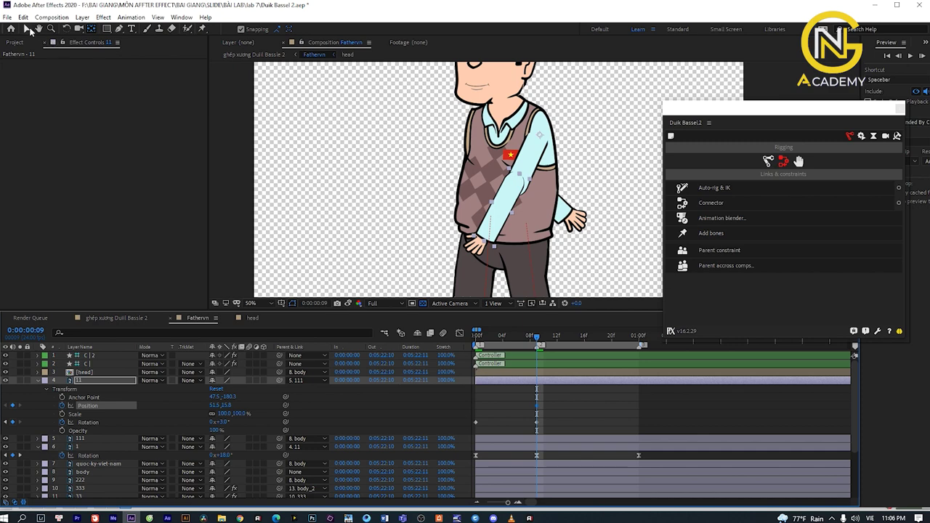
pyautogui.click(28, 29)
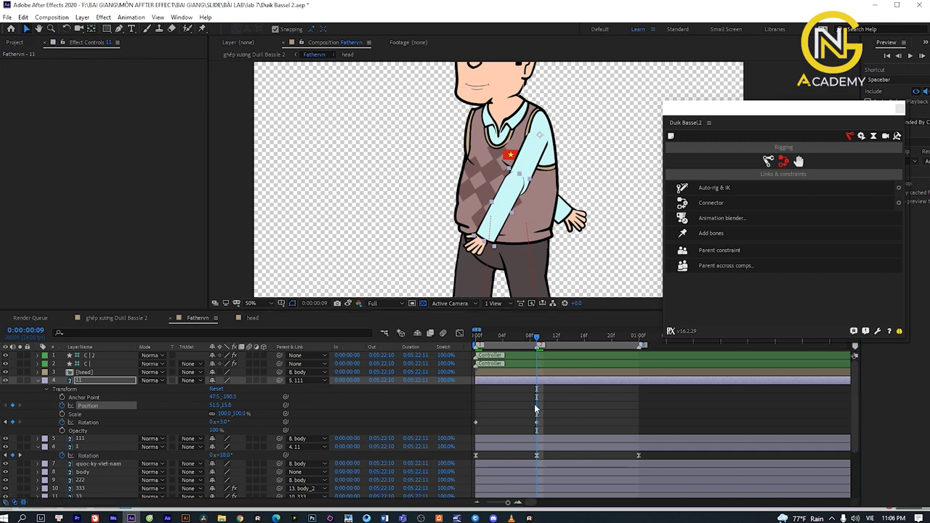
pyautogui.moveTo(512, 186); pyautogui.dragTo(515, 190)
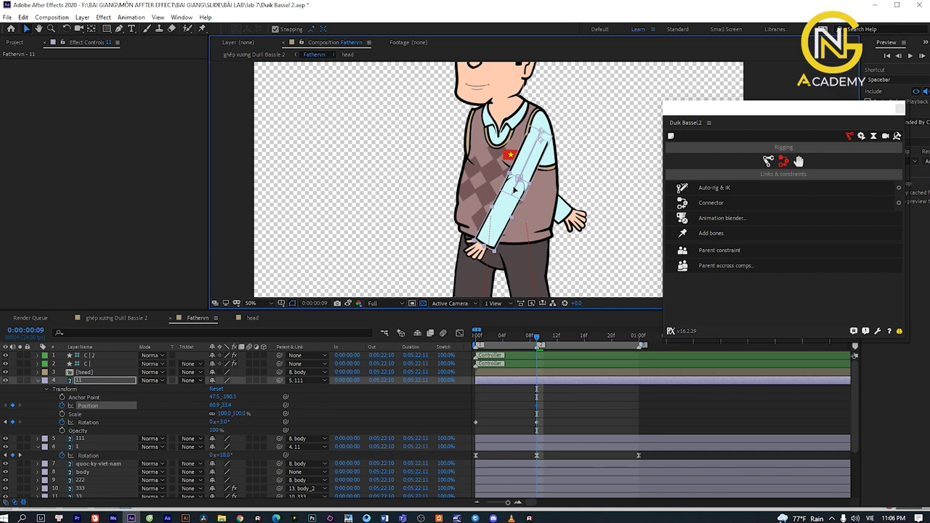
# At the first frame, rotate layer 11 and place the arm piece at the shoulder (position 60.9,20.6).
pyautogui.moveTo(537, 343); pyautogui.dragTo(476, 336)
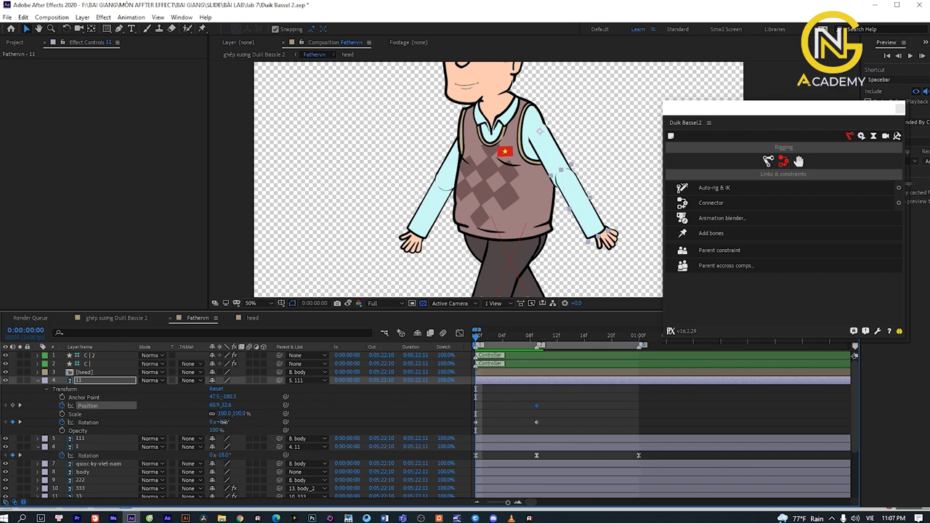
pyautogui.moveTo(222, 421); pyautogui.dragTo(221, 421)
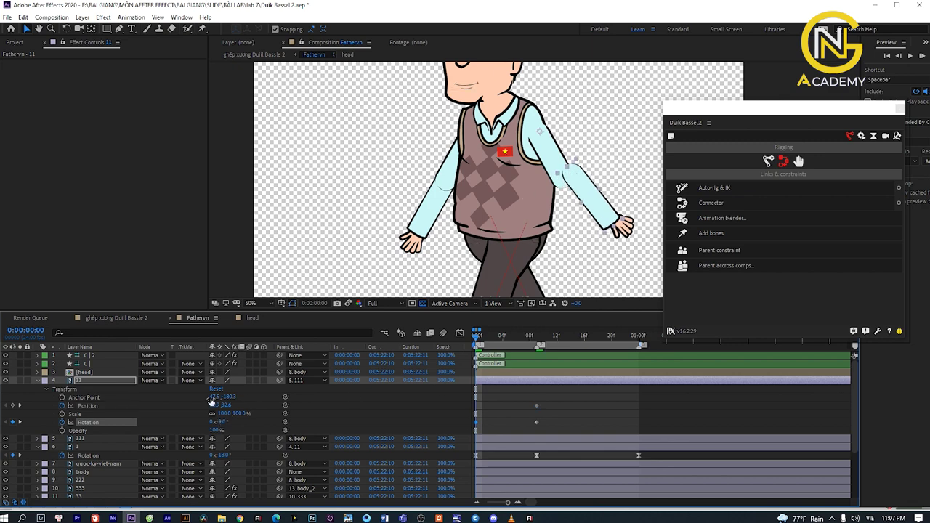
pyautogui.moveTo(573, 171); pyautogui.dragTo(569, 172)
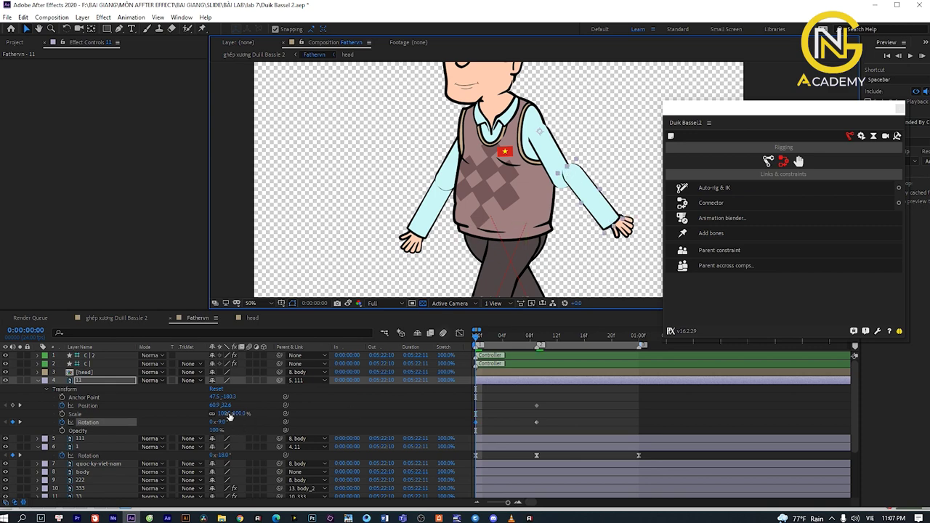
pyautogui.moveTo(222, 405); pyautogui.dragTo(225, 405)
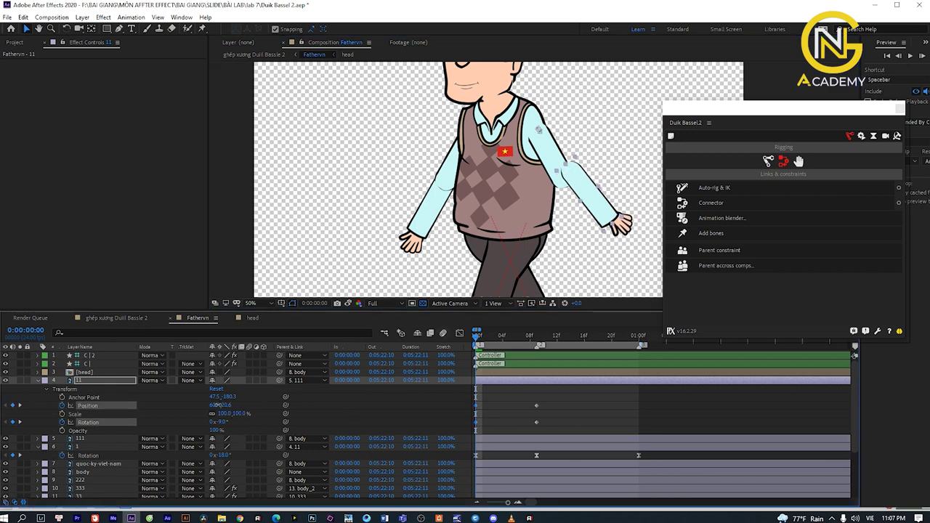
pyautogui.click(566, 171)
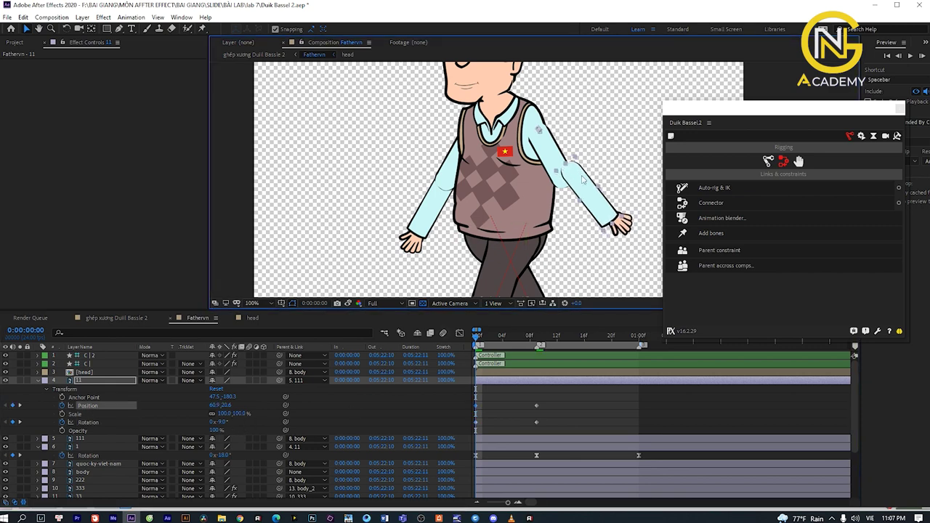
pyautogui.scroll(2, 547, 182)
pyautogui.moveTo(546, 182); pyautogui.dragTo(439, 191)
pyautogui.moveTo(517, 204); pyautogui.dragTo(490, 206)
pyautogui.scroll(-2, 531, 286)
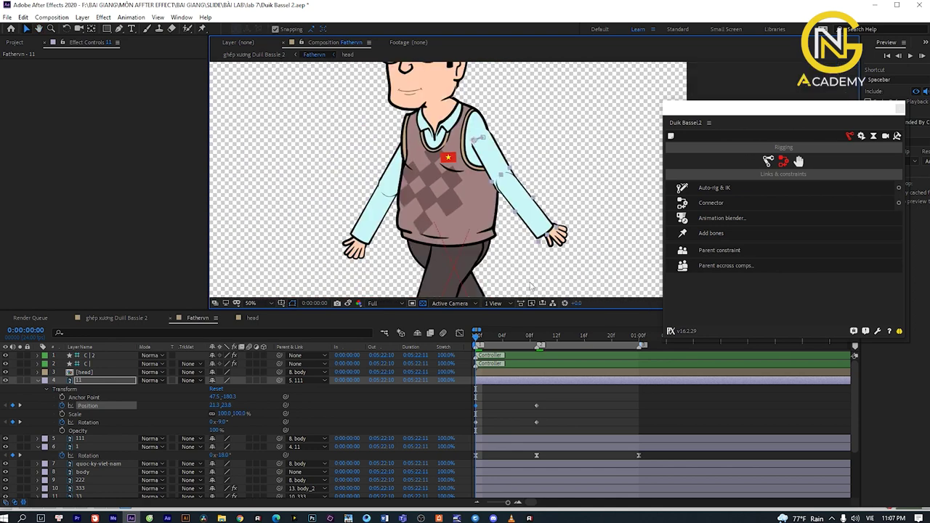
# Refine layer 11's frame-9 rotation and shift its position to about 73.1,35.3.
pyautogui.press('space')
pyautogui.press('space')
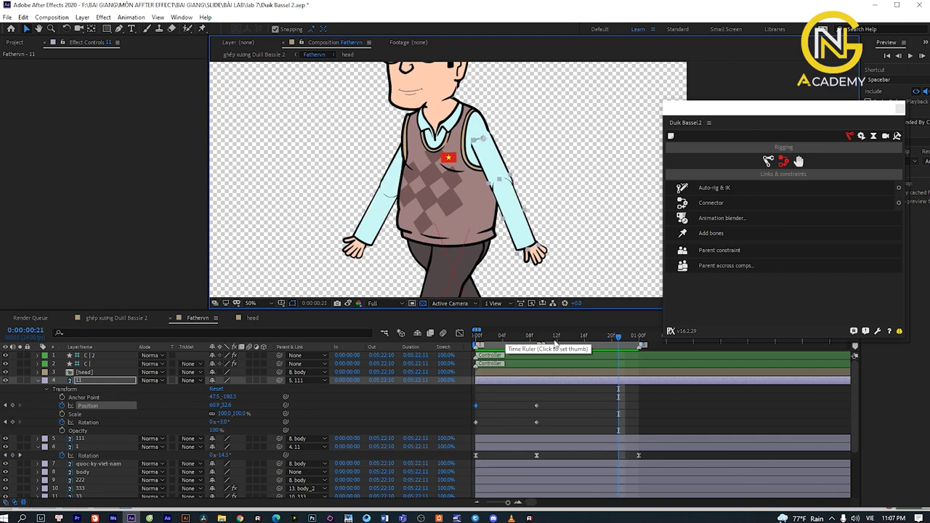
pyautogui.click(537, 338)
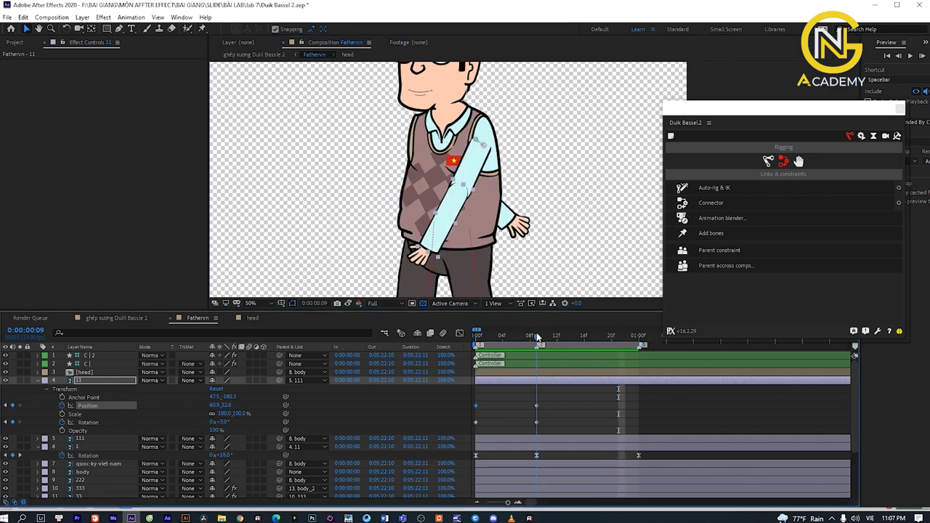
pyautogui.click(537, 422)
pyautogui.moveTo(224, 420); pyautogui.dragTo(225, 419)
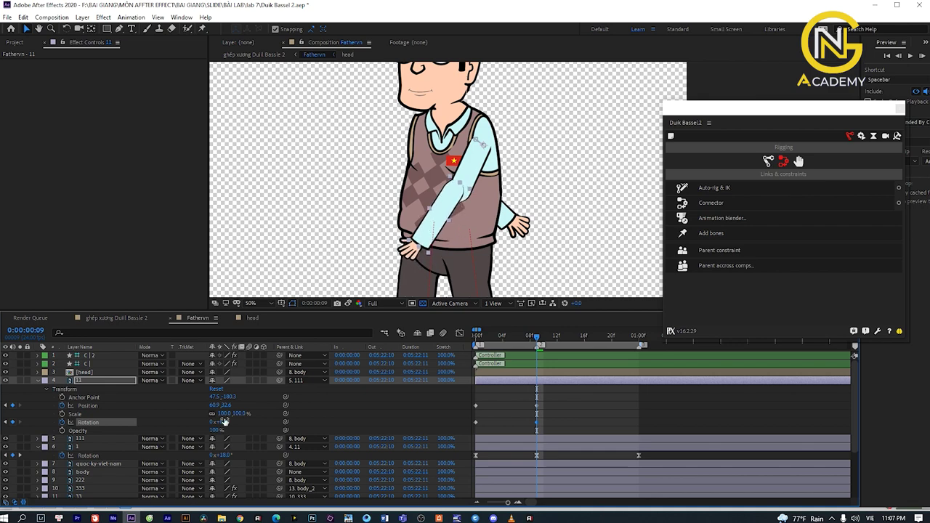
pyautogui.click(536, 405)
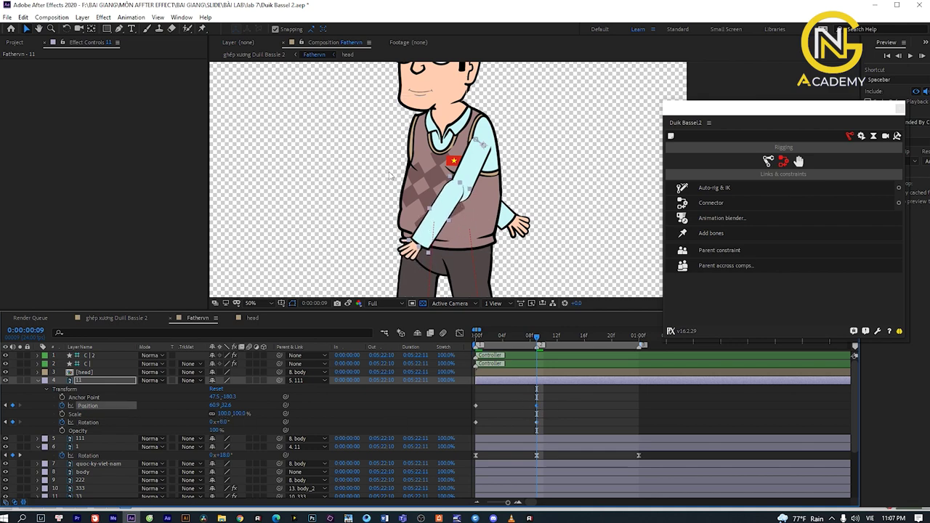
pyautogui.moveTo(441, 216); pyautogui.dragTo(446, 218)
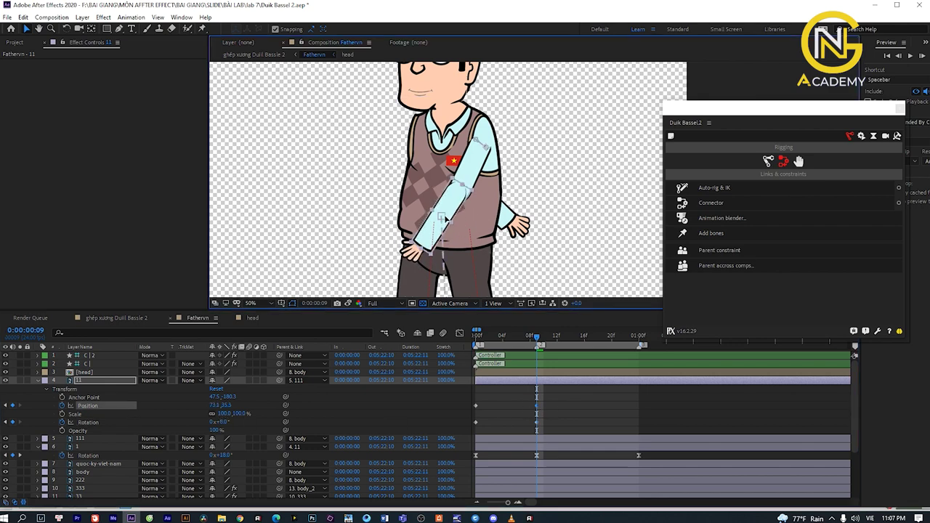
# Paste layer 11's first-frame position and rotation keyframes at frame 23.
pyautogui.moveTo(523, 334); pyautogui.dragTo(458, 339)
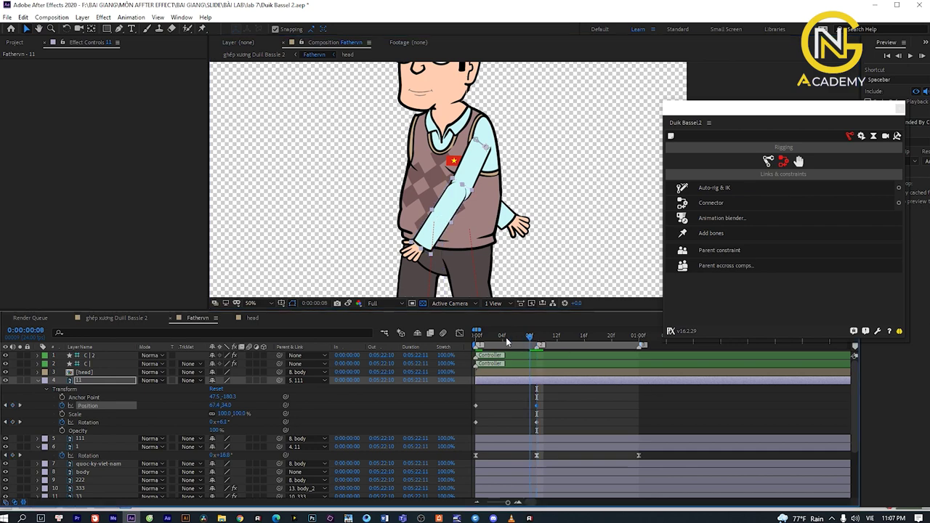
pyautogui.press('space')
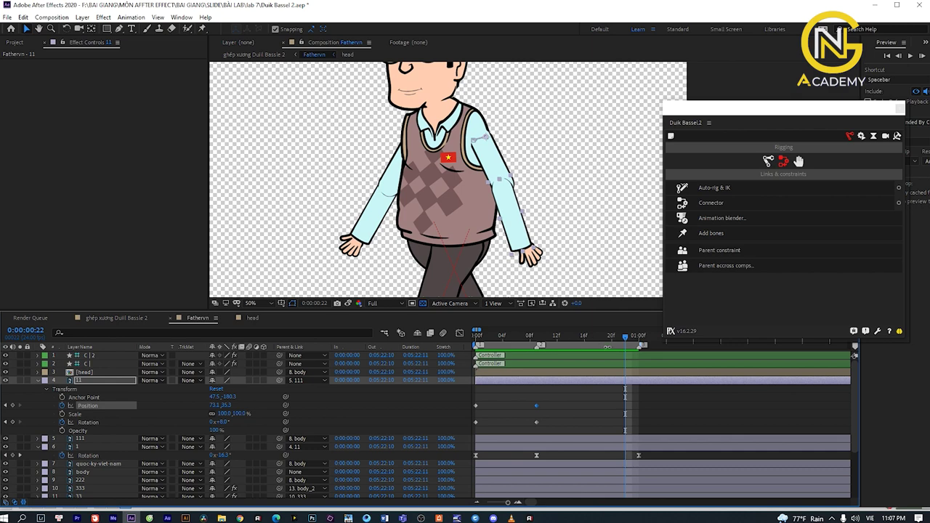
pyautogui.moveTo(504, 395); pyautogui.dragTo(470, 424)
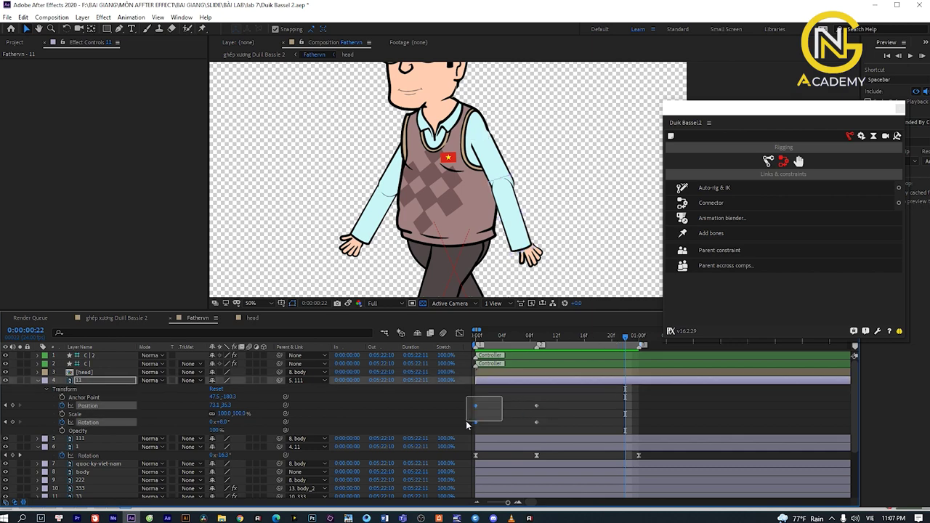
pyautogui.moveTo(627, 337)
pyautogui.mouseDown()
pyautogui.moveTo(634, 341)
pyautogui.moveTo(598, 336)
pyautogui.mouseUp()
pyautogui.hotkey('ctrl', 'v')
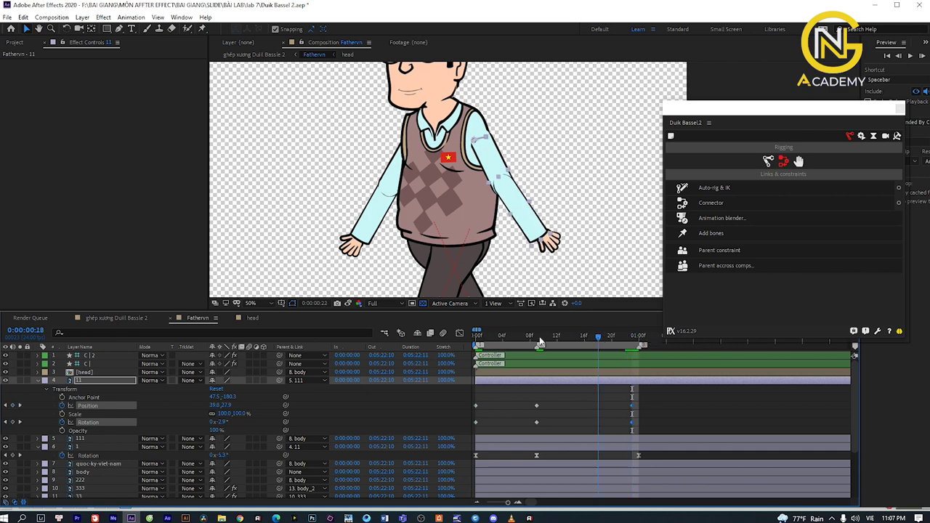
# Preview the arm swing, step through frames 10–13 with the head zoomed, then return to frame 0.
pyautogui.press('space')
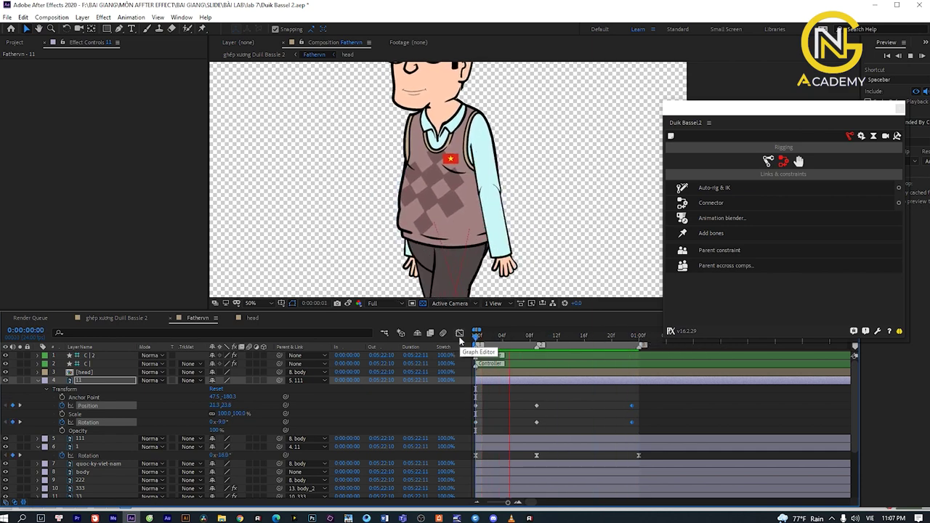
pyautogui.press('space')
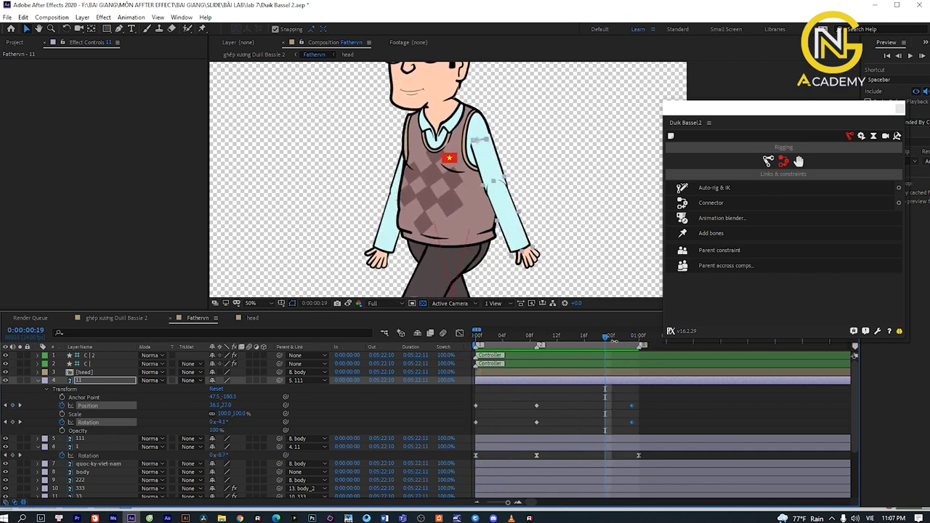
pyautogui.press('space')
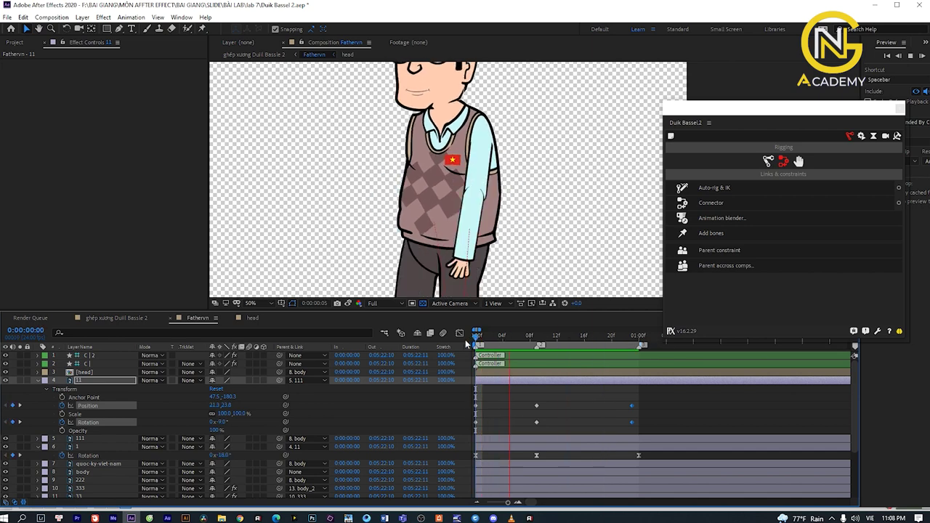
pyautogui.click(543, 340)
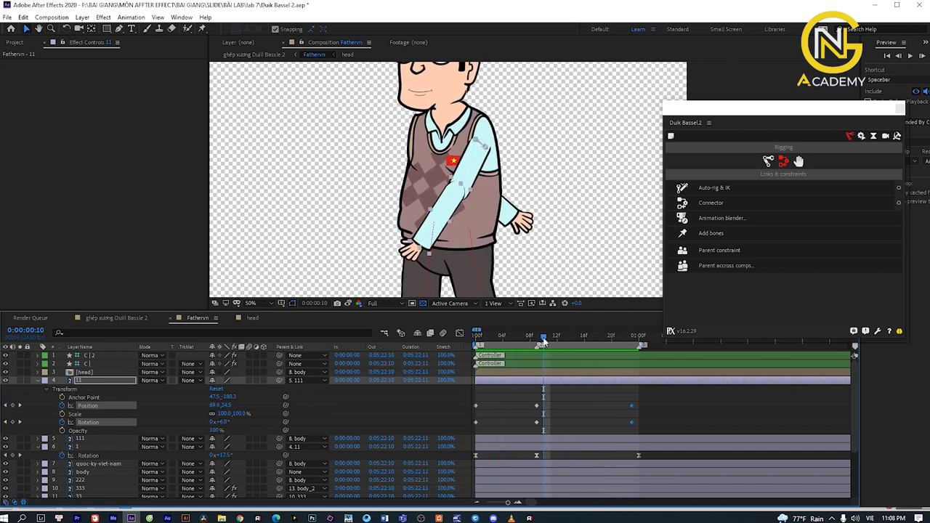
pyautogui.moveTo(544, 341); pyautogui.dragTo(563, 336)
pyautogui.scroll(-2, 462, 134)
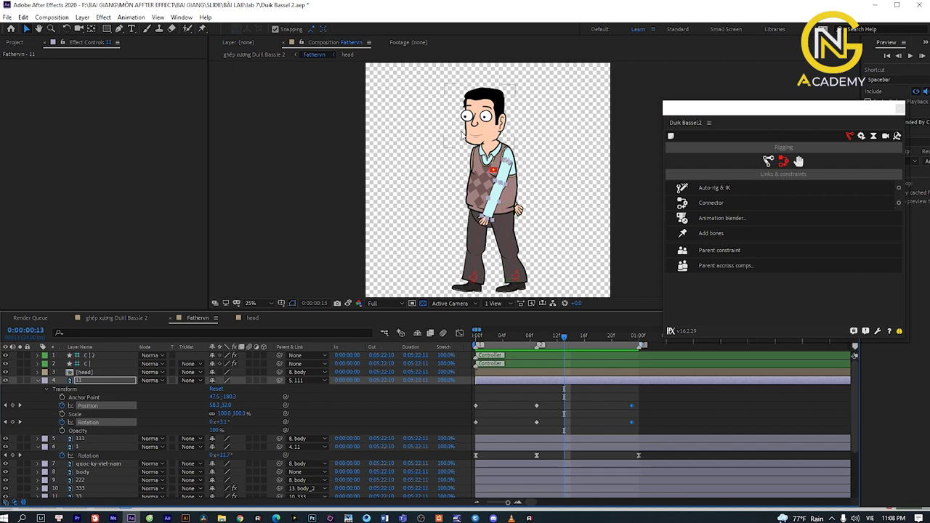
pyautogui.moveTo(462, 135)
pyautogui.mouseDown()
pyautogui.moveTo(476, 161)
pyautogui.moveTo(516, 192)
pyautogui.mouseUp()
pyautogui.scroll(2, 497, 175)
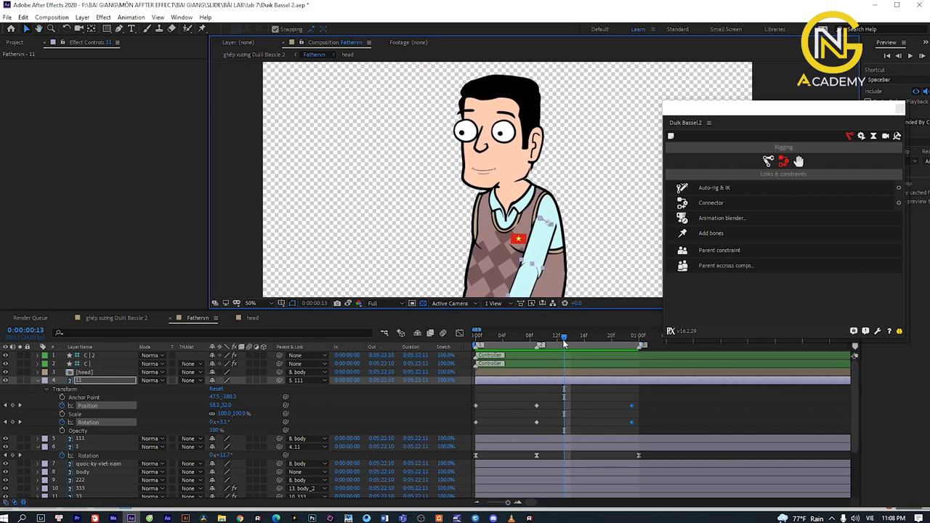
pyautogui.moveTo(564, 342); pyautogui.dragTo(469, 344)
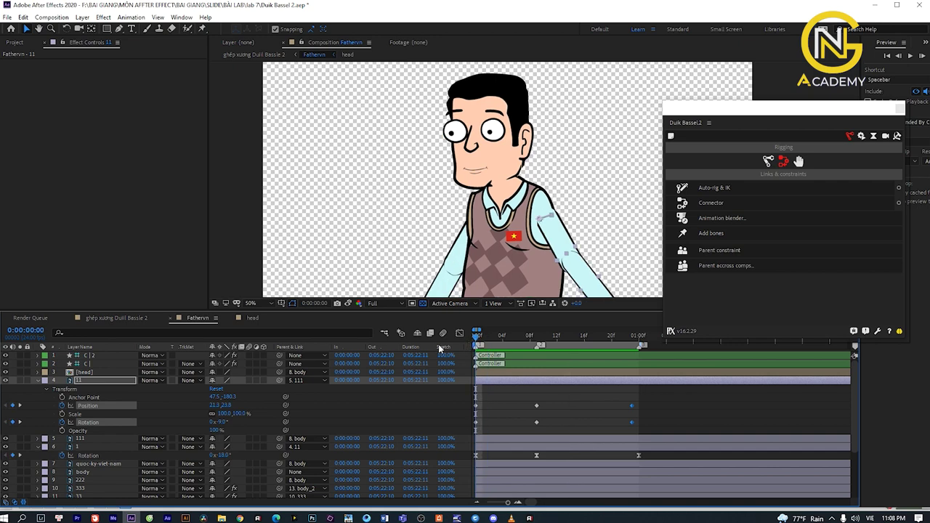
# Keyframe the head's rotation at about 7° on frame 0 and tilt it the other way at frame 9.
pyautogui.click(73, 372)
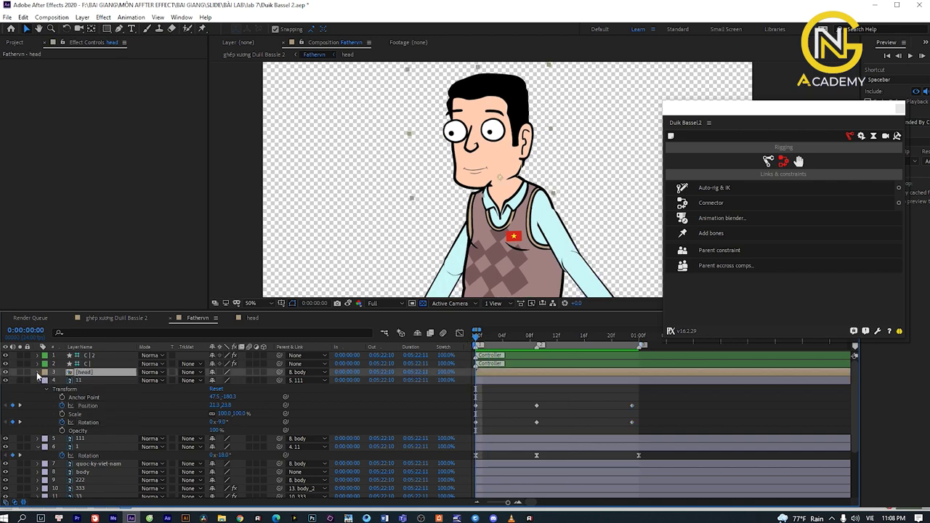
pyautogui.press('r')
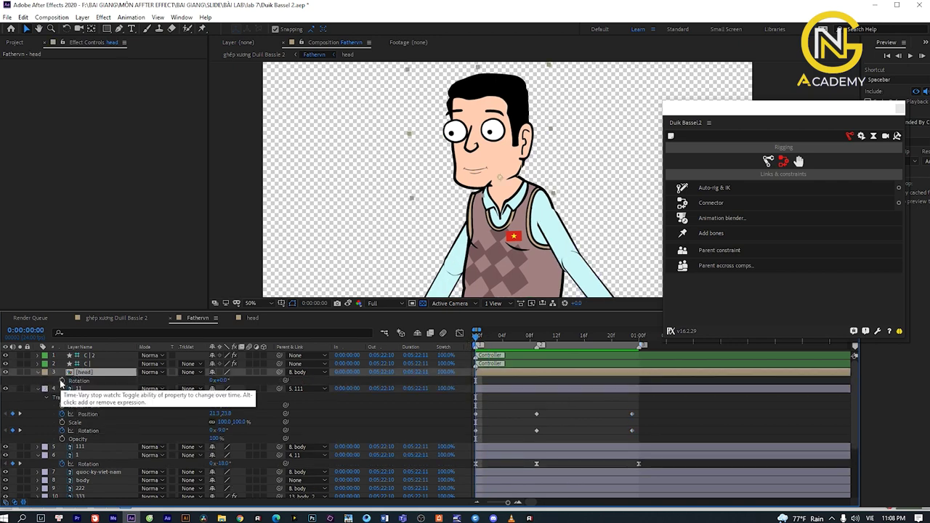
pyautogui.click(62, 381)
pyautogui.moveTo(222, 380); pyautogui.dragTo(230, 379)
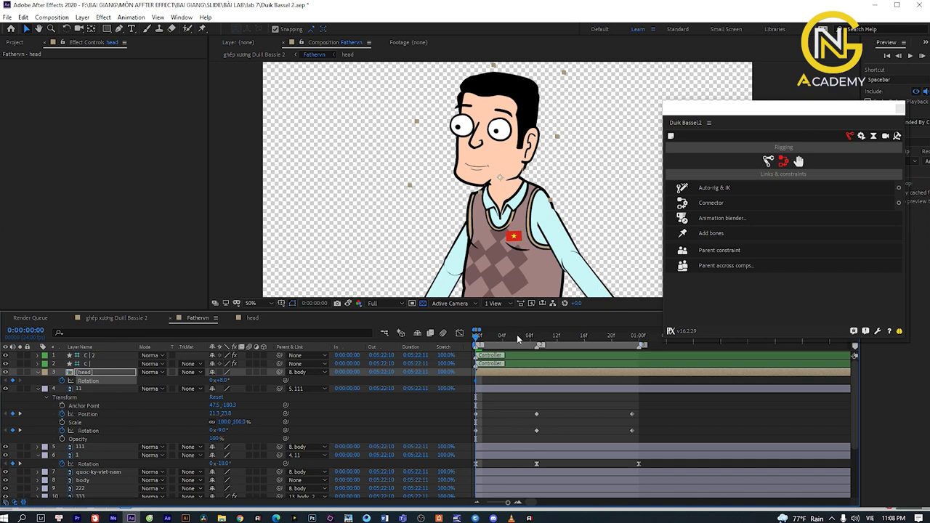
pyautogui.moveTo(517, 334); pyautogui.dragTo(536, 337)
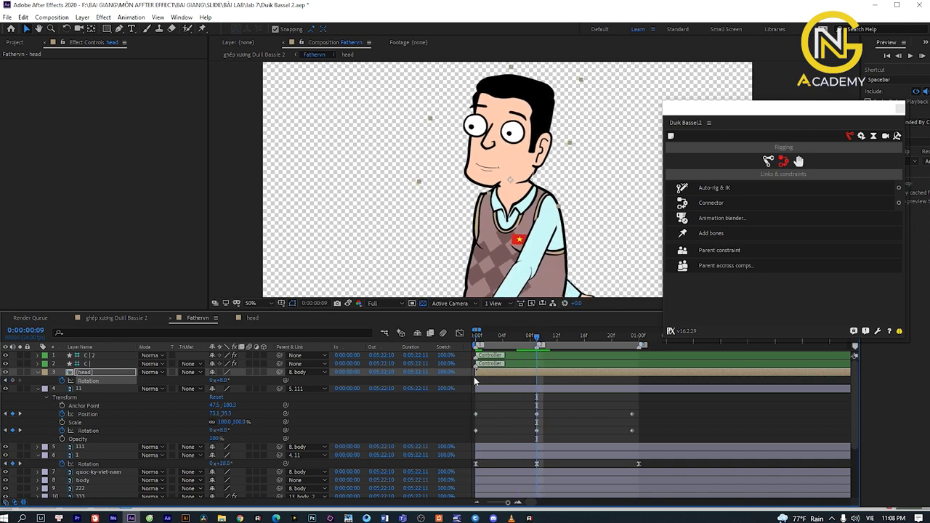
pyautogui.moveTo(222, 380); pyautogui.dragTo(217, 380)
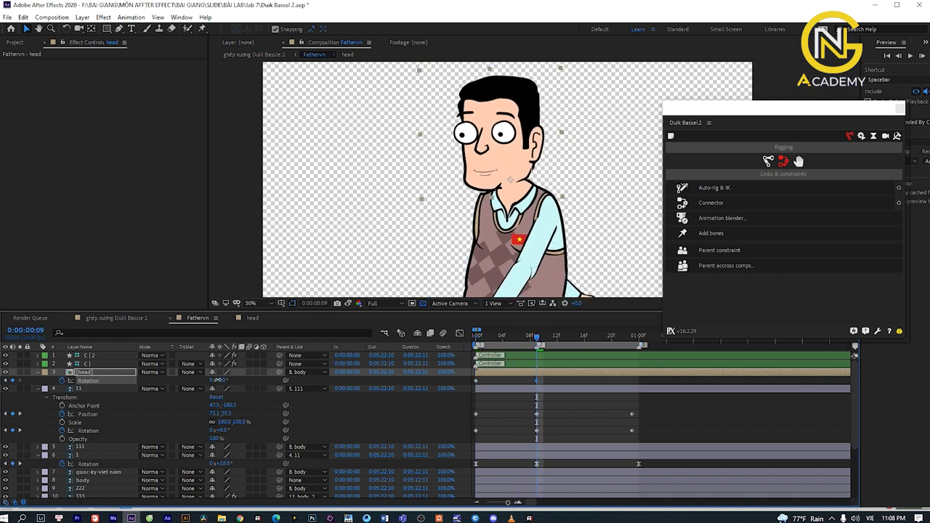
# Copy the head's starting tilt keyframe to frame 23 and preview the sway.
pyautogui.keyDown('shift'); pyautogui.click(476, 379); pyautogui.keyUp('shift')
pyautogui.click(632, 335)
pyautogui.click(551, 384)
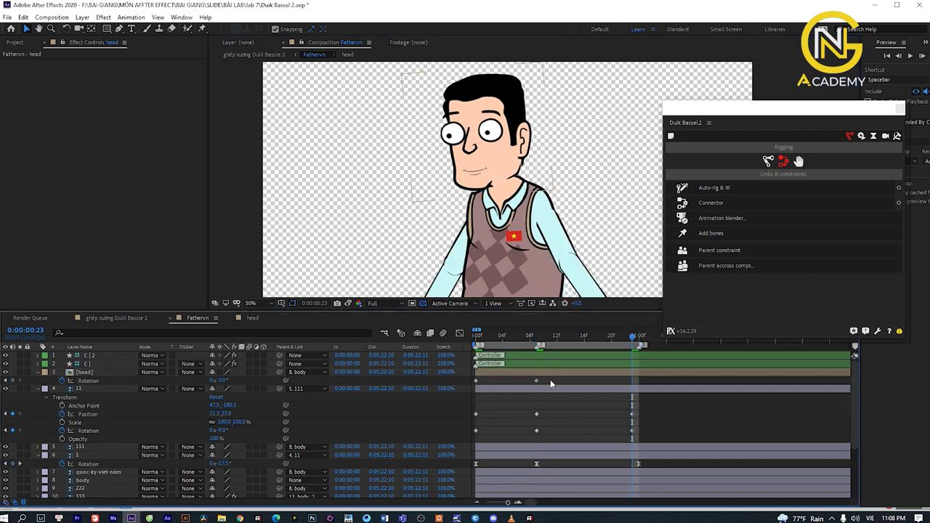
pyautogui.click(476, 380)
pyautogui.hotkey('ctrl', 'c')
pyautogui.hotkey('ctrl', 'v')
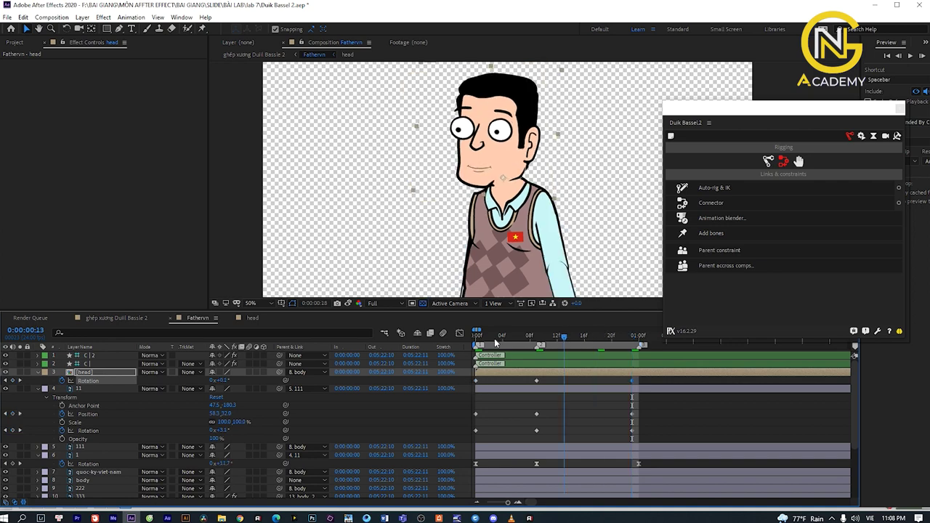
pyautogui.click(474, 335)
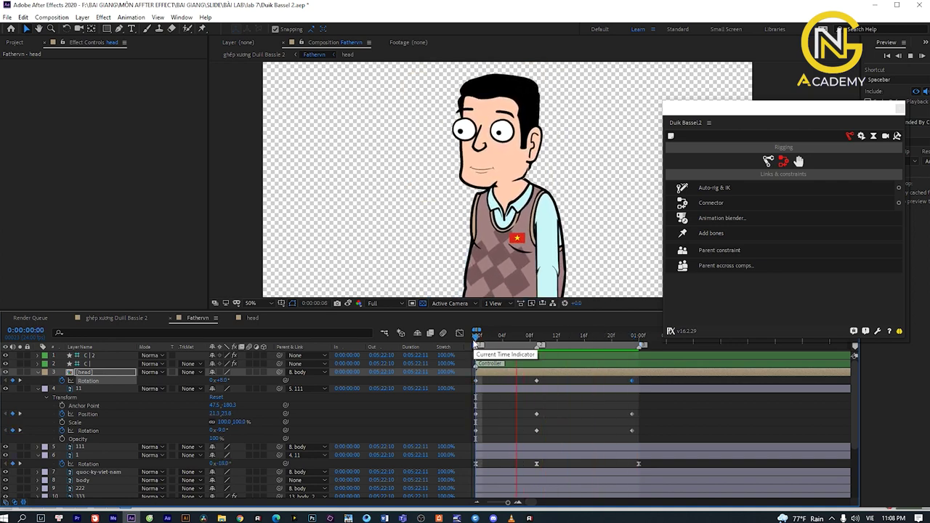
pyautogui.click(489, 335)
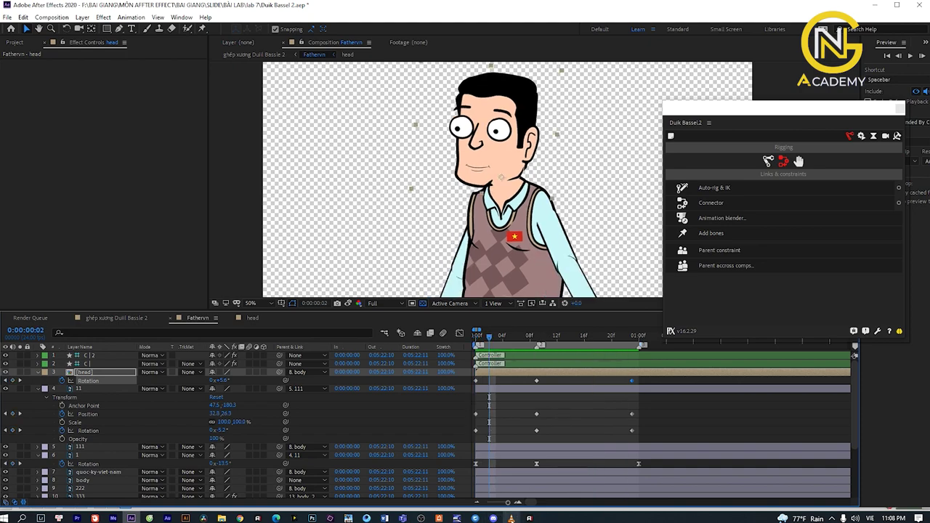
# Check the reference video, then select all of layer 11's Position and Rotation keyframes.
pyautogui.click(513, 517)
pyautogui.click(512, 517)
pyautogui.click(536, 412)
pyautogui.moveTo(489, 336); pyautogui.dragTo(476, 336)
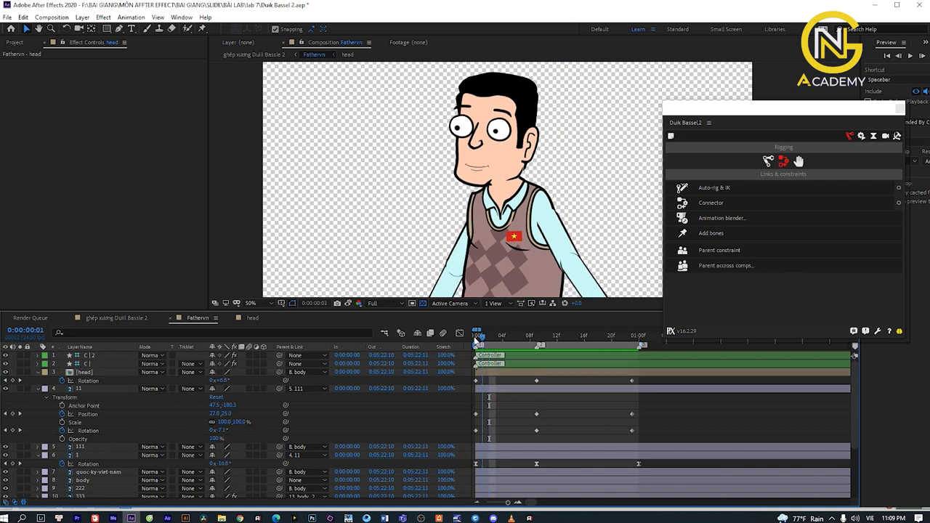
pyautogui.moveTo(640, 435); pyautogui.dragTo(478, 405)
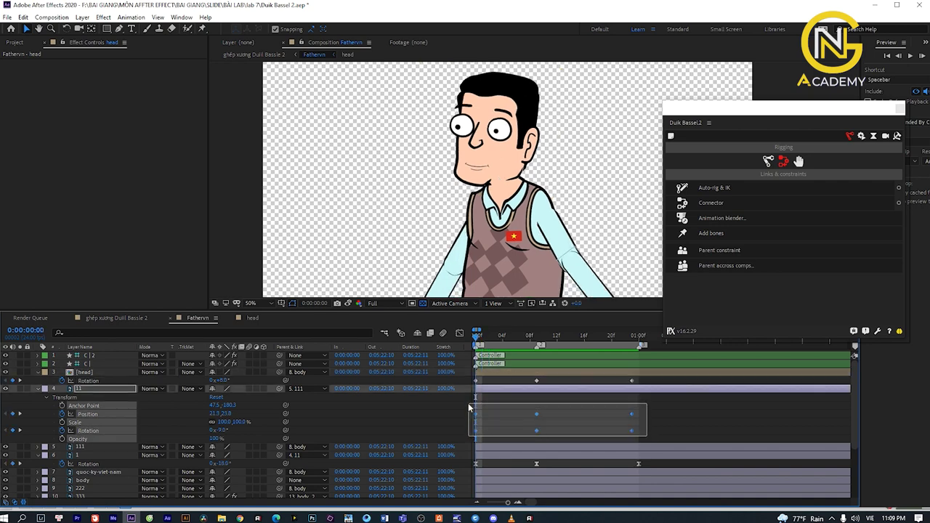
# Apply Easy Ease to layer 11's Position and Rotation keyframes.
pyautogui.rightClick(476, 413)
pyautogui.moveTo(538, 404)
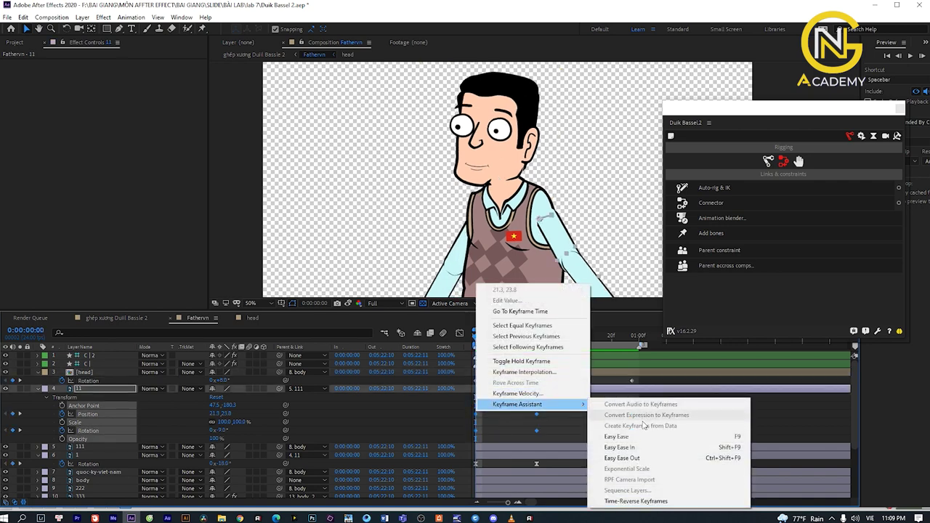
pyautogui.click(618, 434)
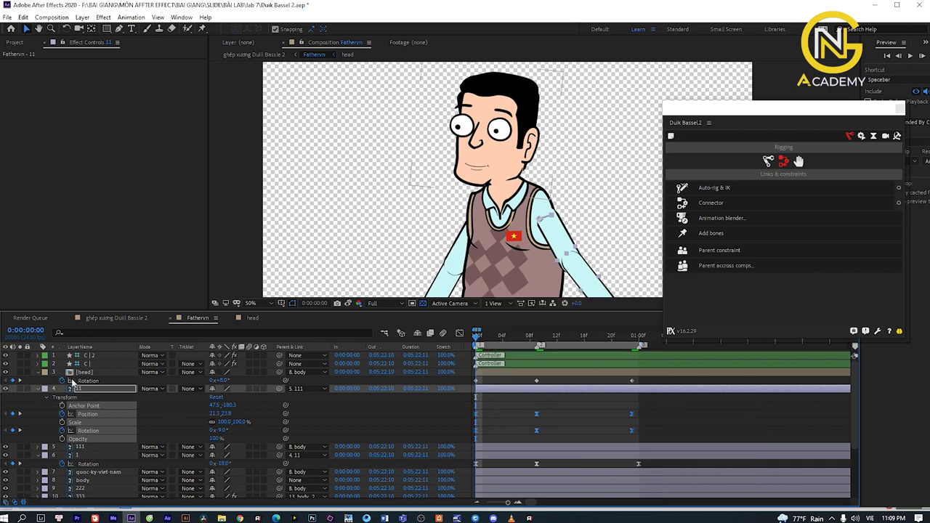
# Apply Easy Ease to the head layer's Rotation keyframes.
pyautogui.click(38, 372)
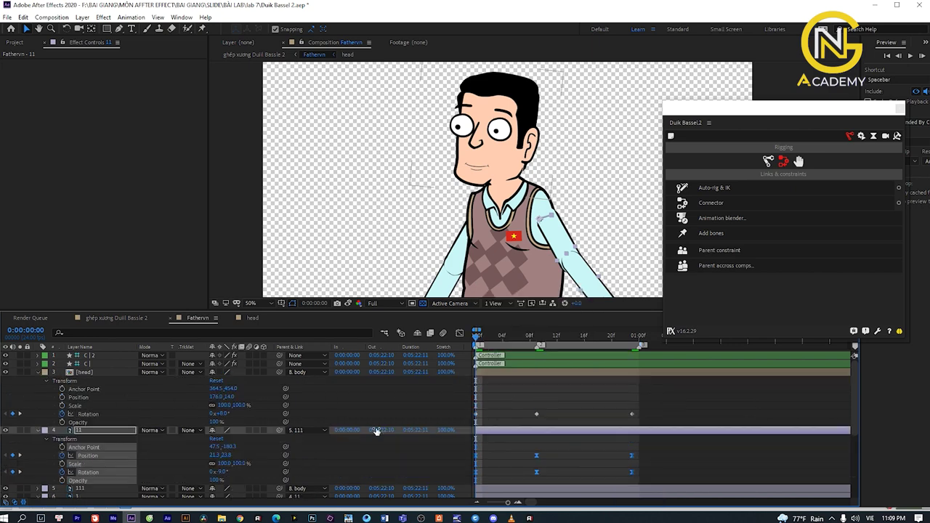
pyautogui.moveTo(642, 425); pyautogui.dragTo(494, 412)
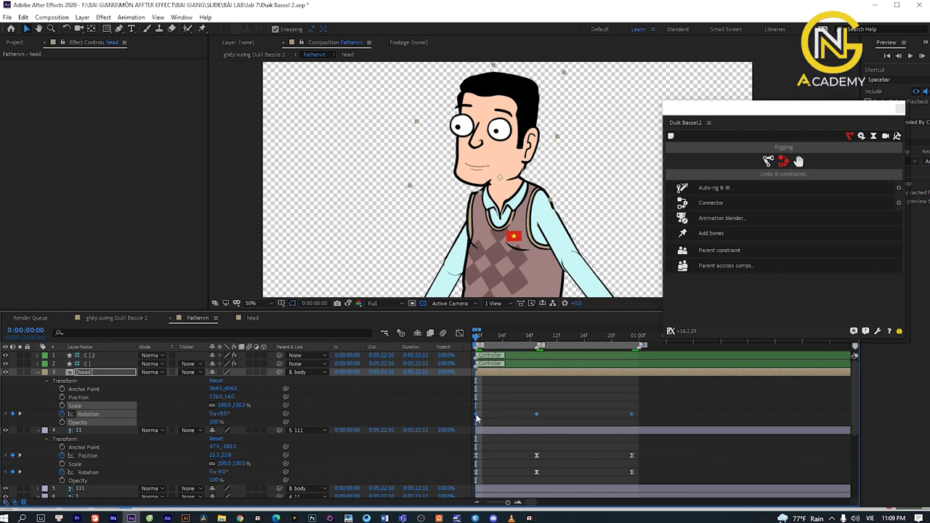
pyautogui.rightClick(491, 411)
pyautogui.moveTo(574, 412)
pyautogui.click(644, 438)
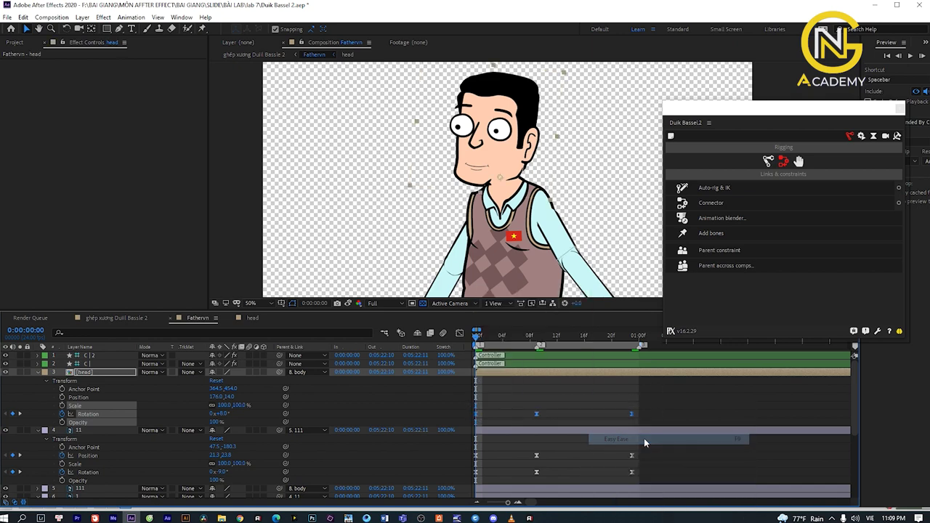
# Keyframe the head's position at frame 0 and push it down at frame 9.
pyautogui.click(61, 397)
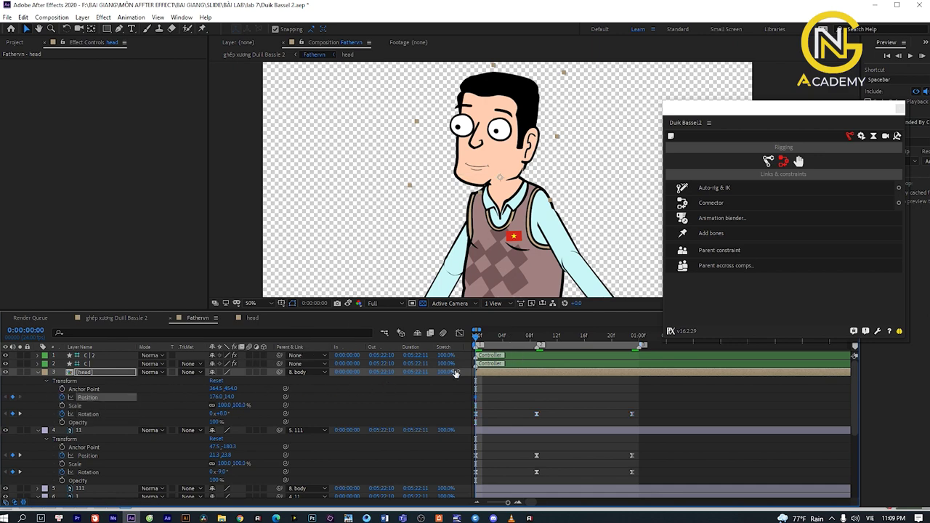
pyautogui.moveTo(477, 337); pyautogui.dragTo(536, 337)
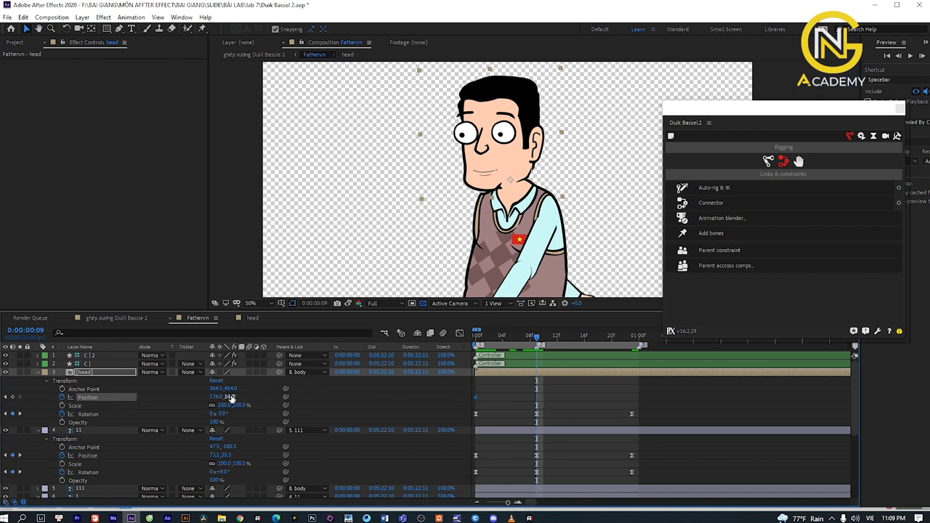
pyautogui.moveTo(236, 396); pyautogui.dragTo(238, 395)
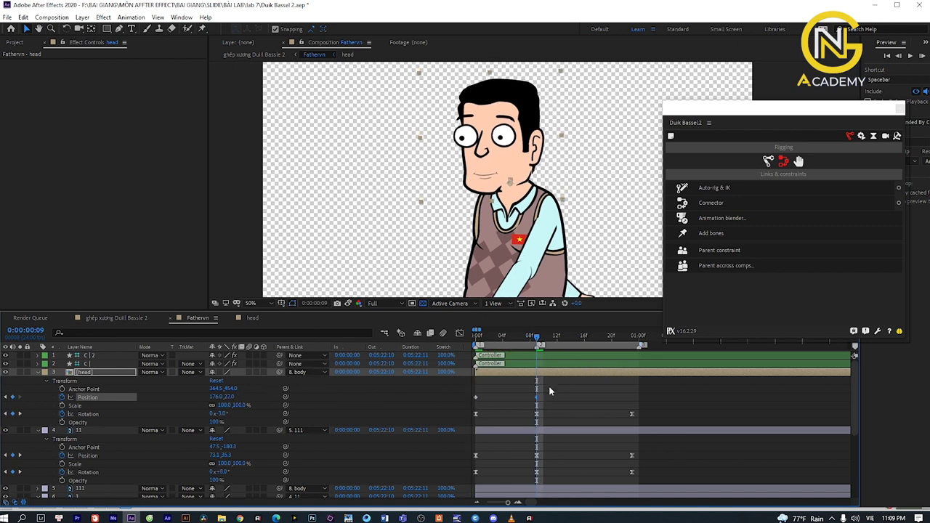
pyautogui.moveTo(538, 337); pyautogui.dragTo(630, 338)
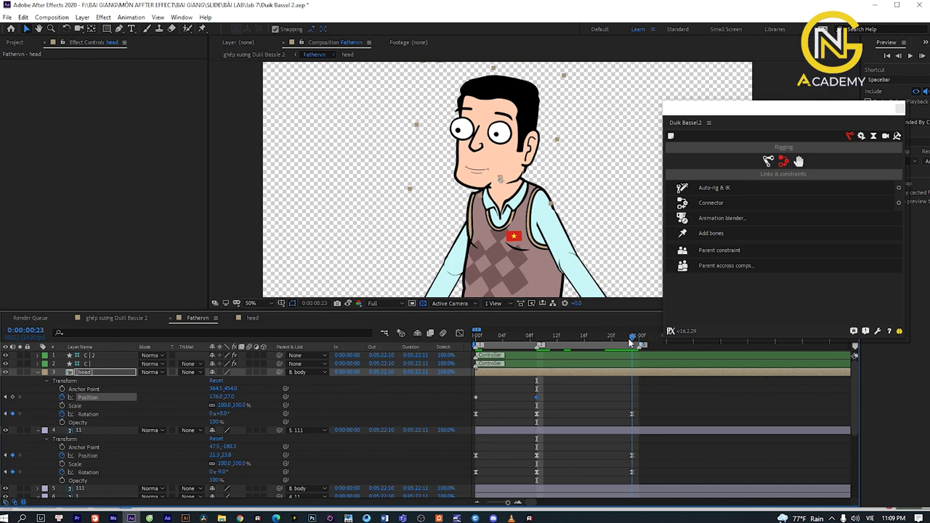
# Easy-ease the head's three position keyframes and preview the head bob.
pyautogui.click(475, 396)
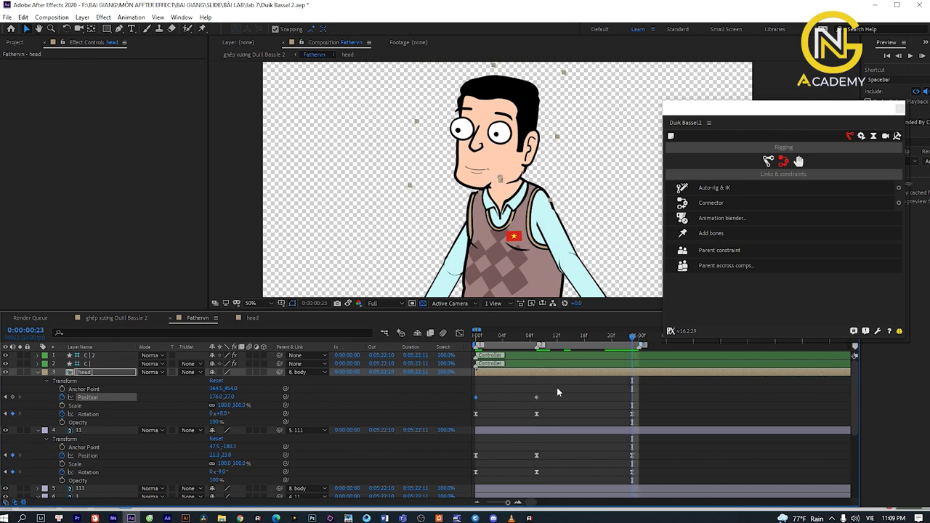
pyautogui.moveTo(641, 404); pyautogui.dragTo(469, 390)
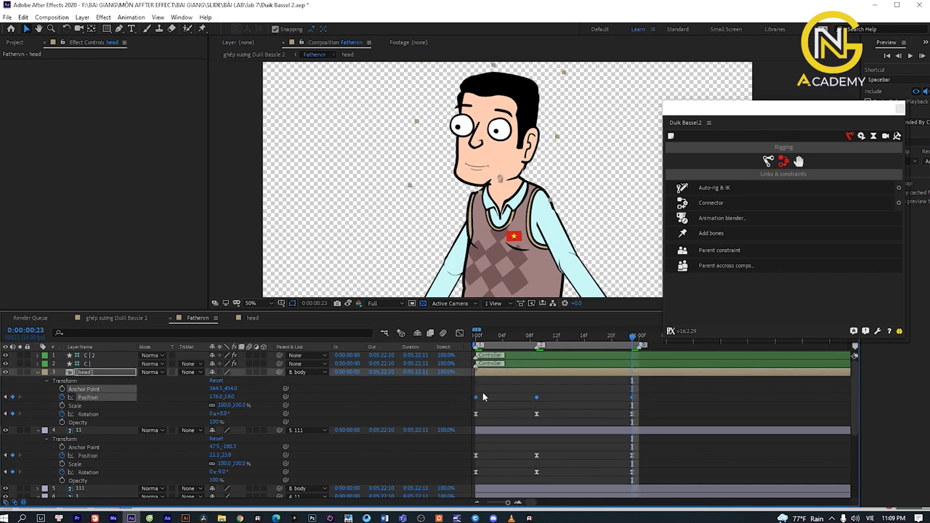
pyautogui.rightClick(475, 398)
pyautogui.moveTo(574, 391)
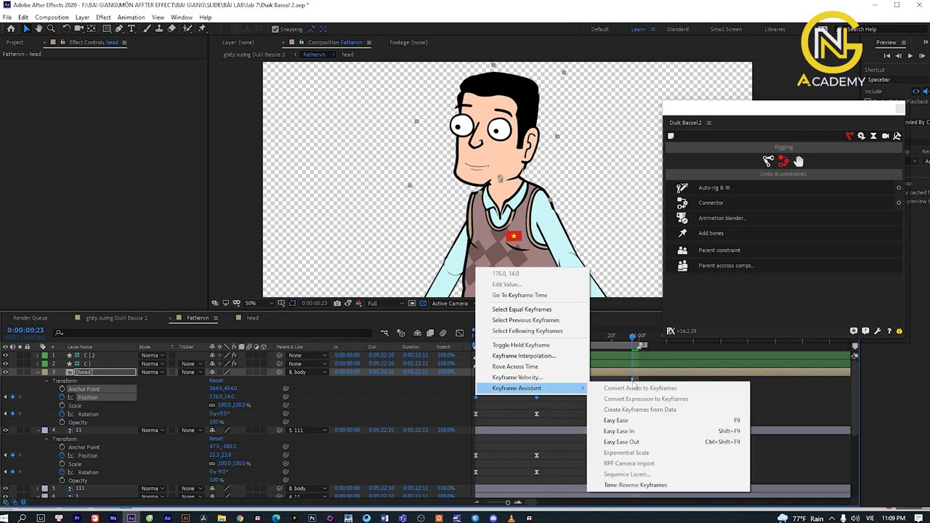
pyautogui.click(624, 415)
pyautogui.press('space')
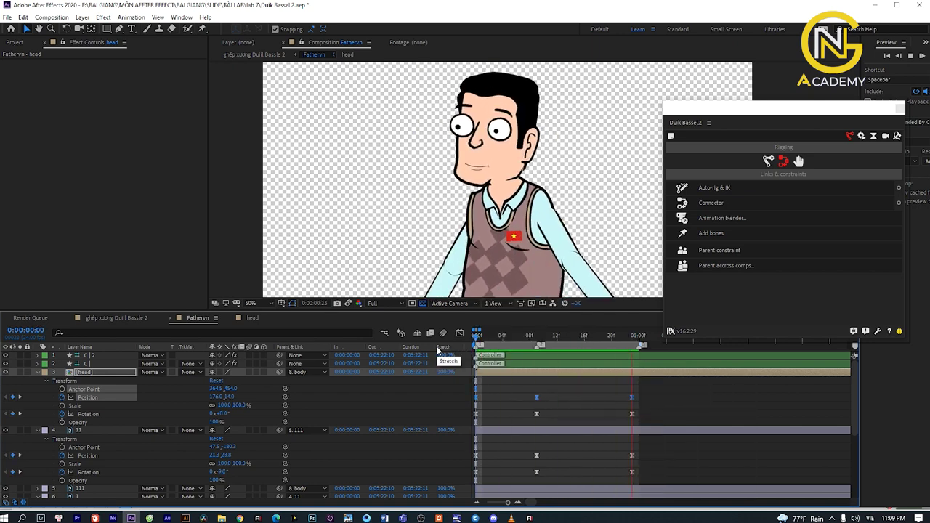
pyautogui.press('space')
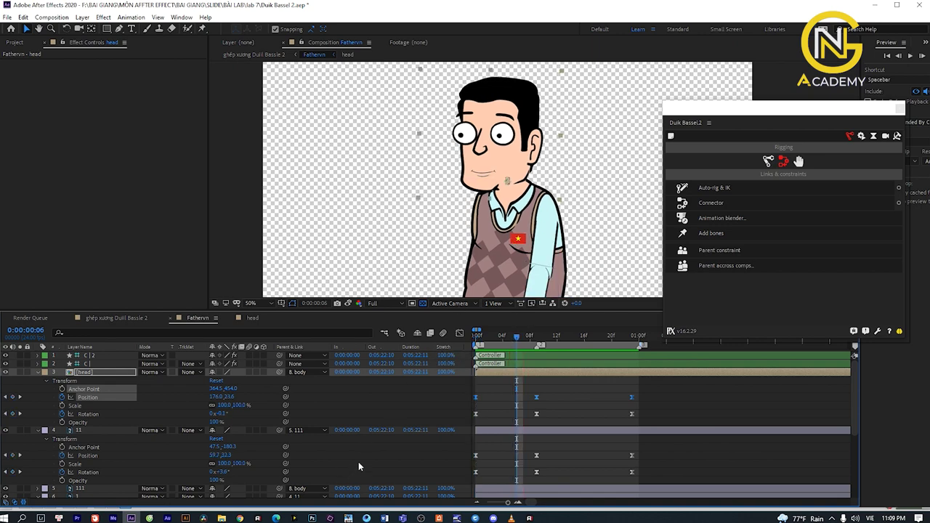
pyautogui.press('space')
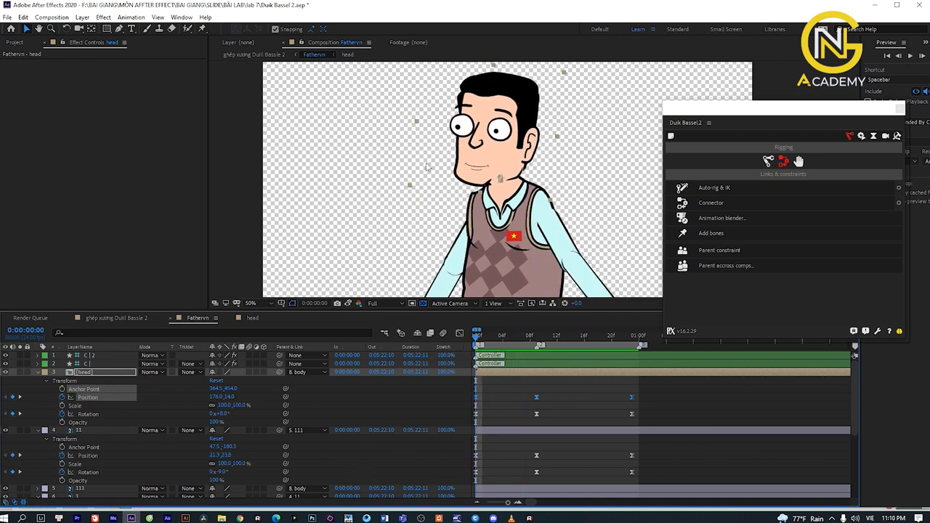
# Stop the walk preview and open the head precomp to edit its face layers.
pyautogui.scroll(-2, 439, 294)
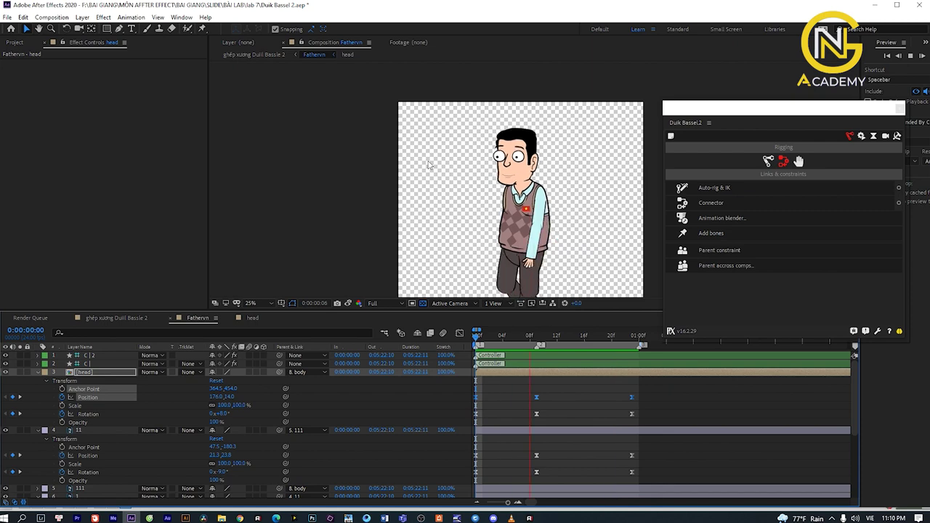
pyautogui.press('space')
pyautogui.press('space')
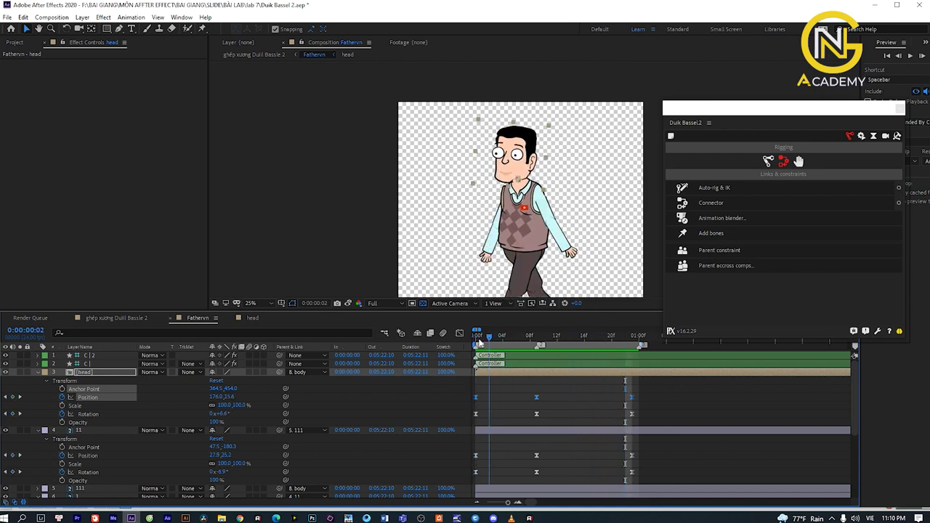
pyautogui.doubleClick(91, 373)
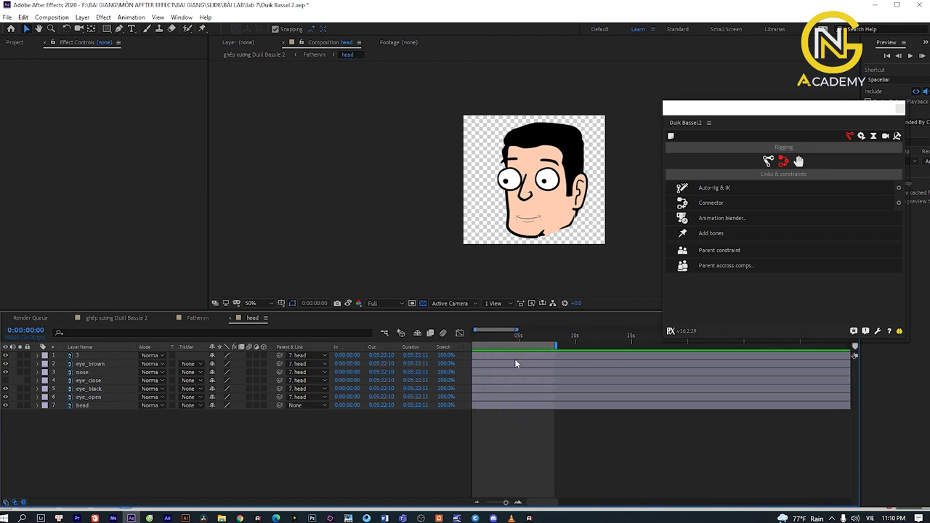
# Turn on the eye_close layer's visibility, select it and scrub the head comp timeline.
pyautogui.scroll(2, 514, 364)
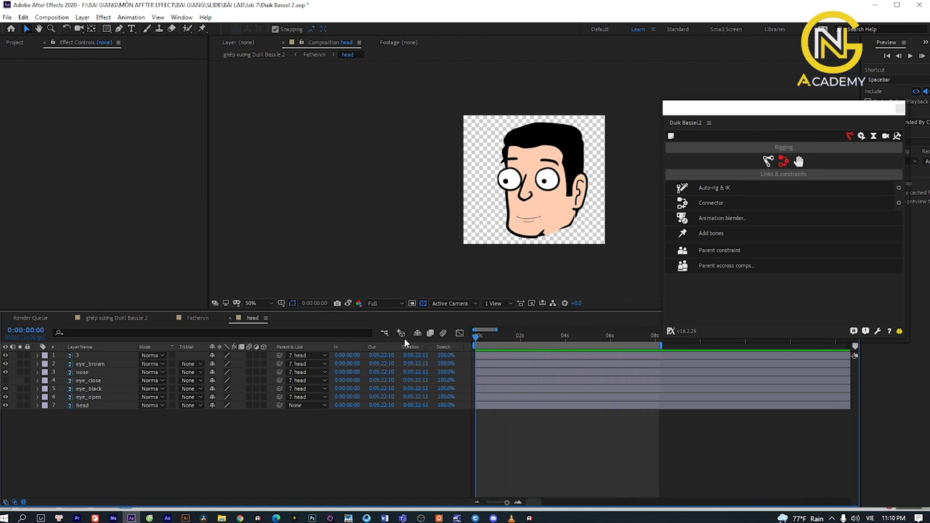
pyautogui.click(5, 380)
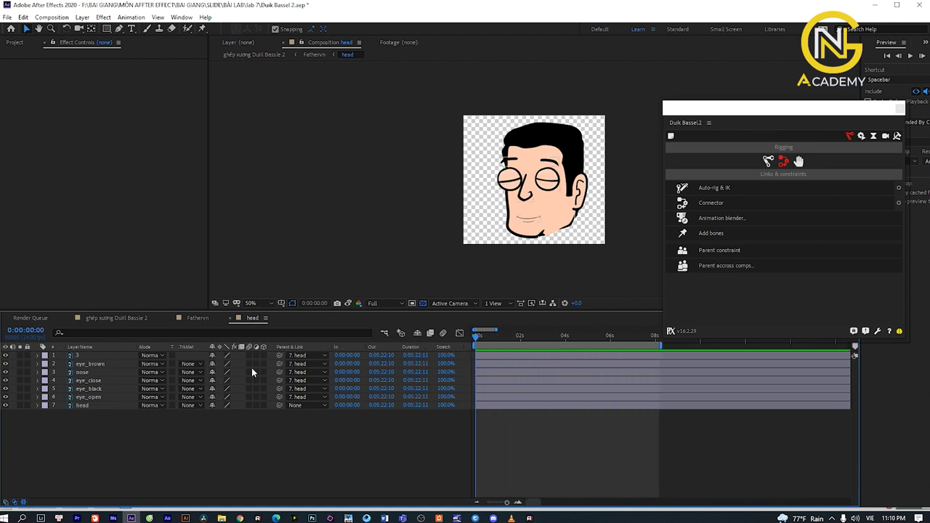
pyautogui.moveTo(477, 338); pyautogui.dragTo(497, 339)
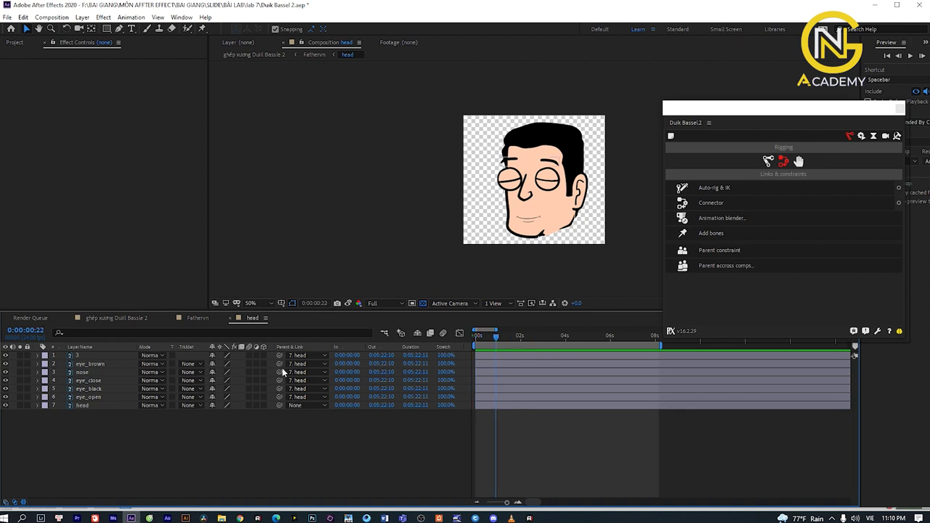
pyautogui.click(94, 381)
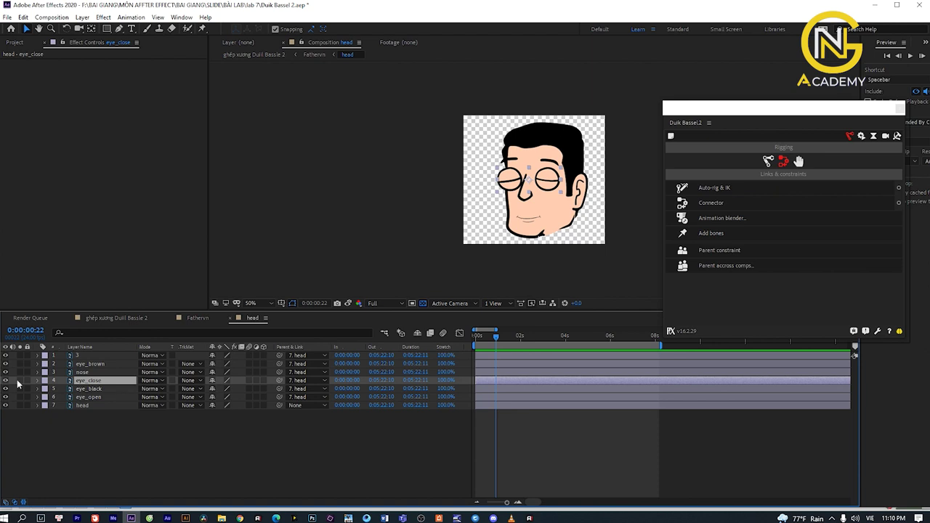
pyautogui.moveTo(497, 337)
pyautogui.mouseDown()
pyautogui.moveTo(460, 337)
pyautogui.moveTo(488, 350)
pyautogui.moveTo(569, 343)
pyautogui.mouseUp()
pyautogui.scroll(2, 490, 350)
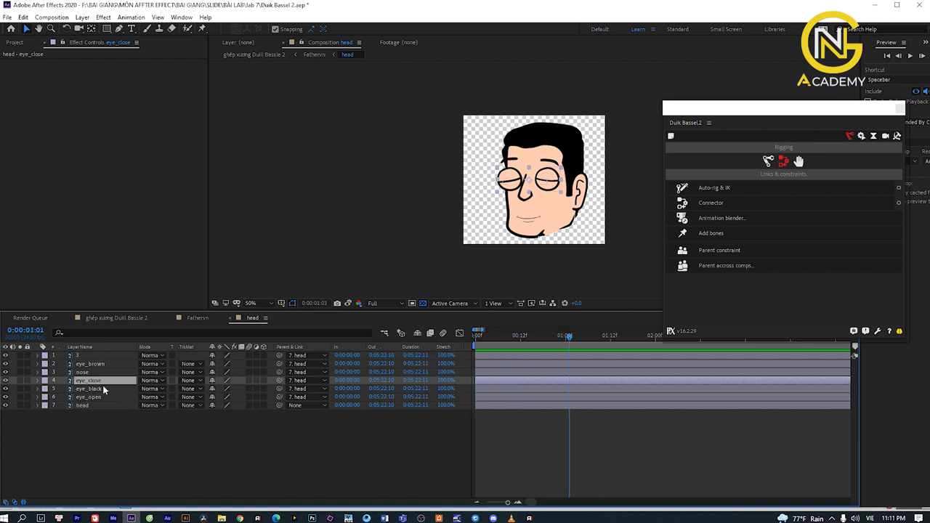
# Split eye_close, delete the extra piece, trim it to a few-frame blink and preview.
pyautogui.click(23, 17)
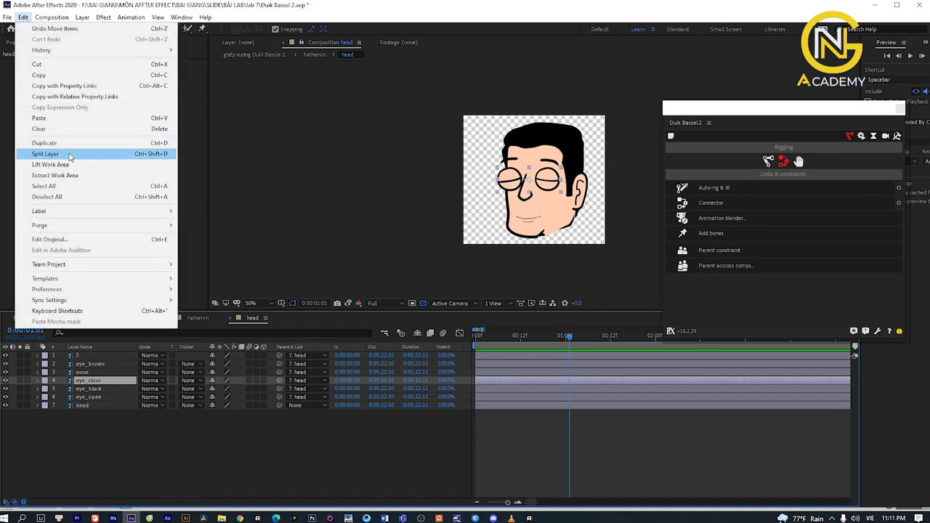
pyautogui.click(70, 154)
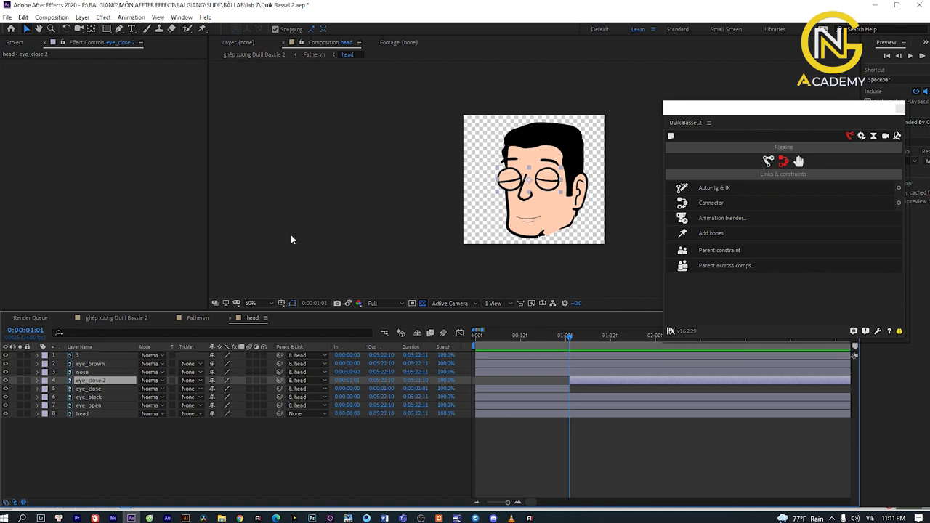
pyautogui.press('-')
pyautogui.moveTo(518, 338); pyautogui.dragTo(478, 336)
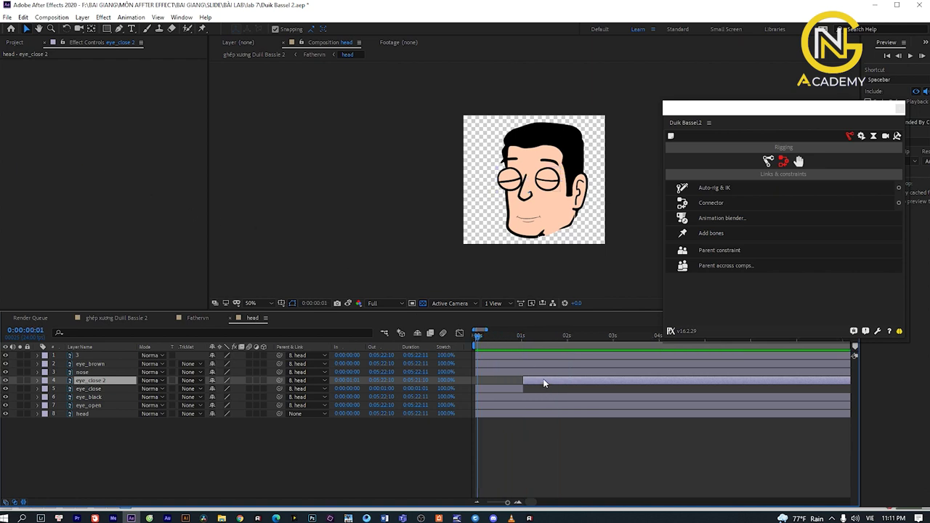
pyautogui.press('Delete')
pyautogui.moveTo(477, 337); pyautogui.dragTo(483, 336)
pyautogui.press('=')
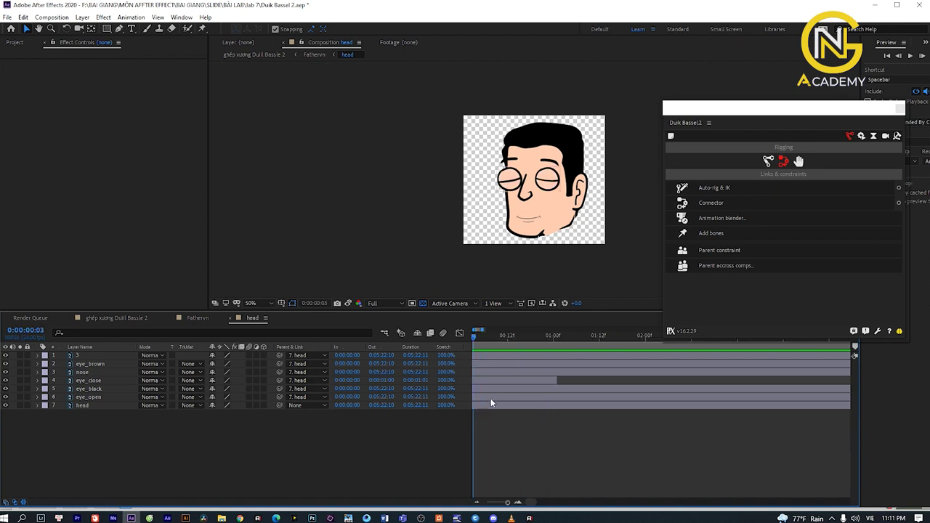
pyautogui.scroll(2, 565, 394)
pyautogui.moveTo(541, 380); pyautogui.dragTo(492, 380)
pyautogui.press('space')
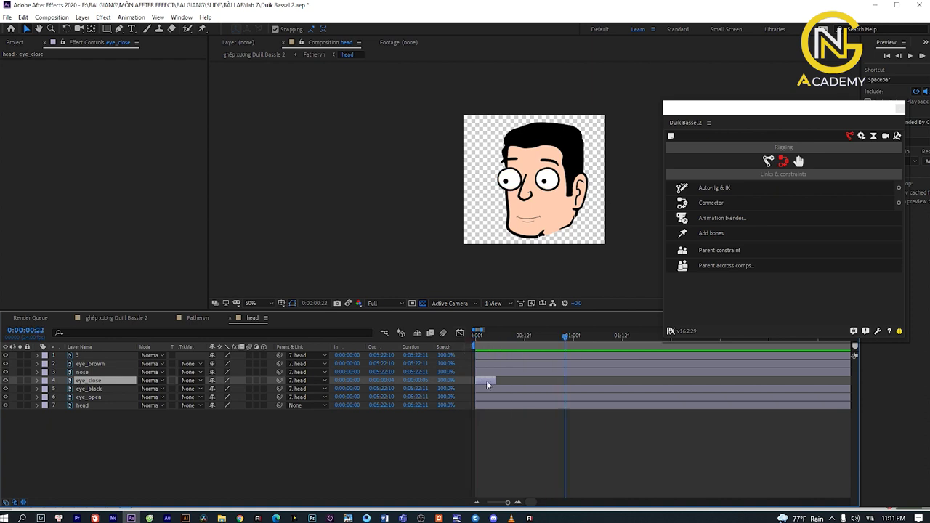
# Duplicate the blink three times, placing copies at about 1, 2 and 3 seconds.
pyautogui.hotkey('ctrl', 'd')
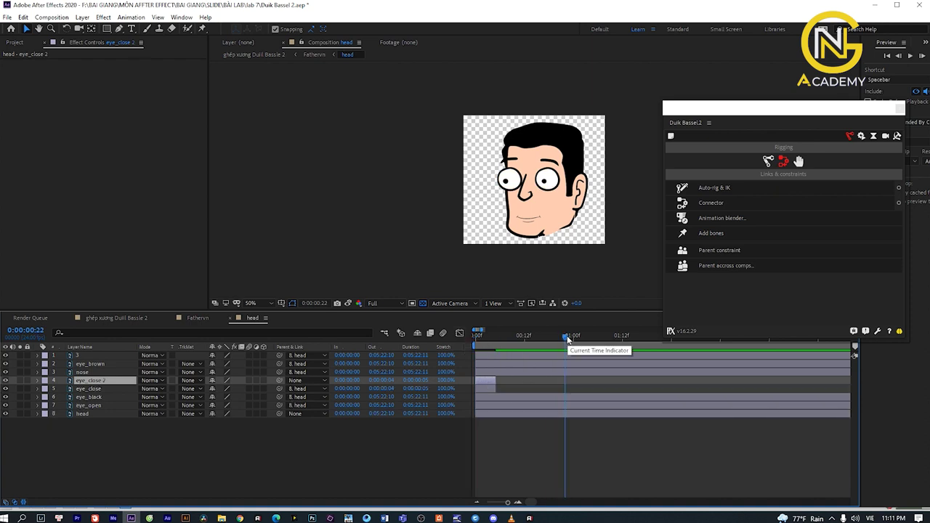
pyautogui.moveTo(507, 383); pyautogui.dragTo(570, 379)
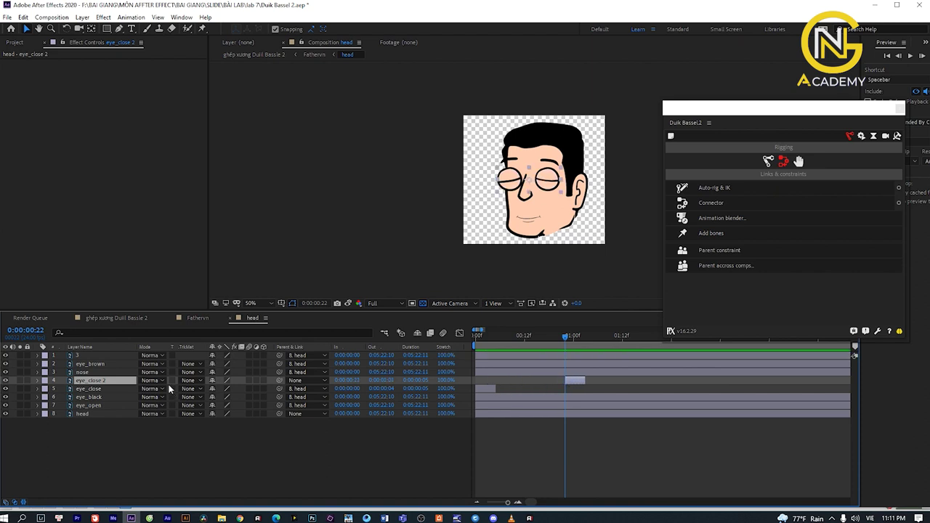
pyautogui.hotkey('ctrl', 'd')
pyautogui.moveTo(576, 383); pyautogui.dragTo(673, 382)
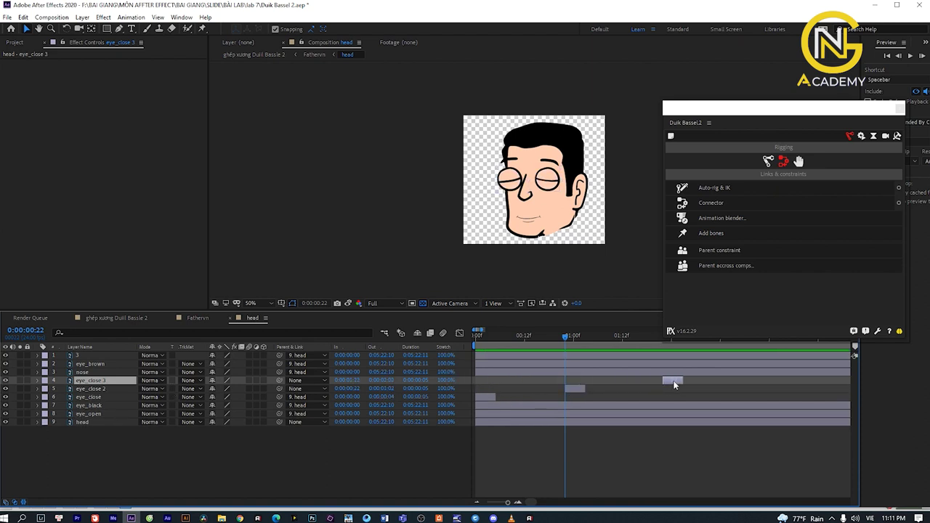
pyautogui.press('-')
pyautogui.press('-')
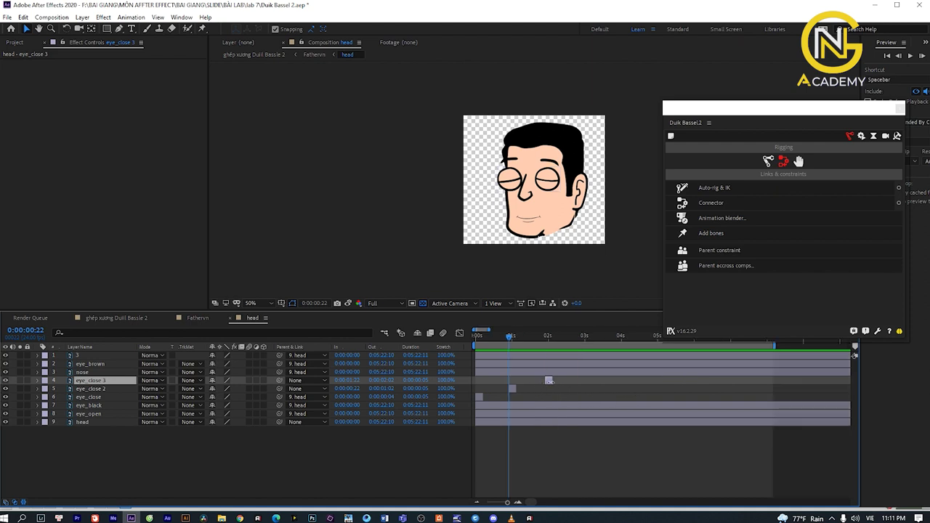
pyautogui.hotkey('ctrl', 'd')
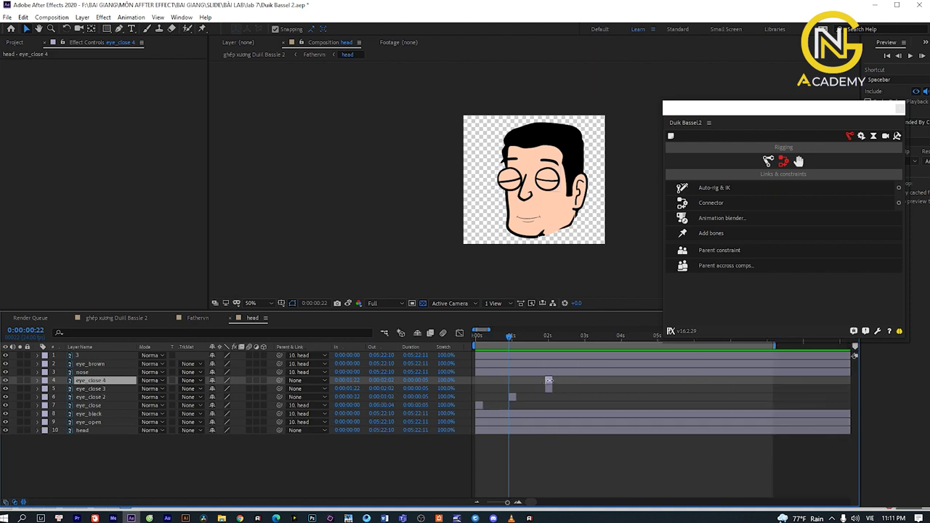
pyautogui.moveTo(549, 380); pyautogui.dragTo(588, 380)
# Stop the blink preview at the start and return to the Fathervn comp.
pyautogui.moveTo(505, 335); pyautogui.dragTo(465, 335)
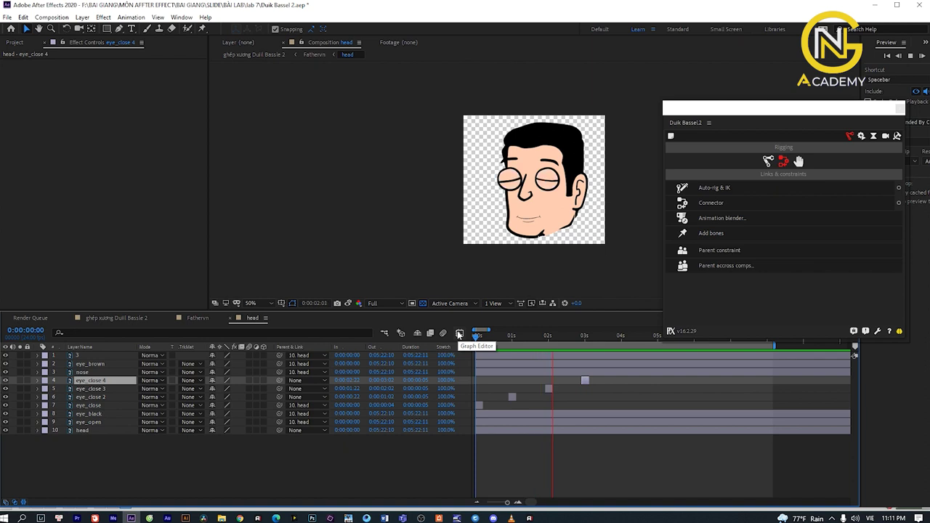
pyautogui.press('space')
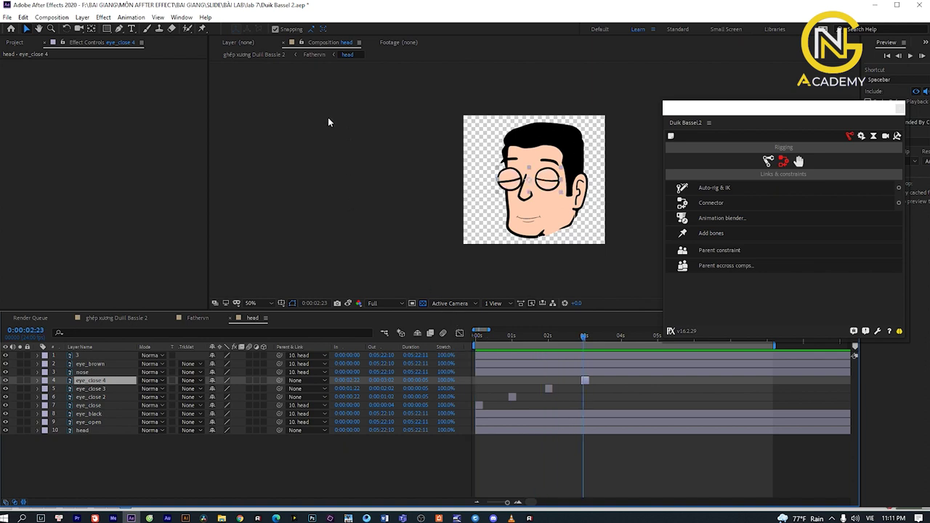
pyautogui.click(314, 54)
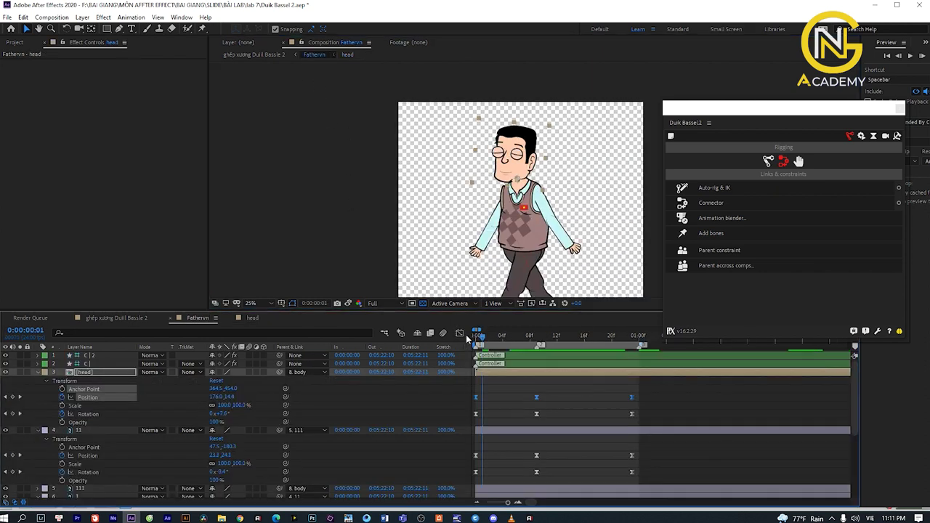
pyautogui.click(499, 393)
pyautogui.press('space')
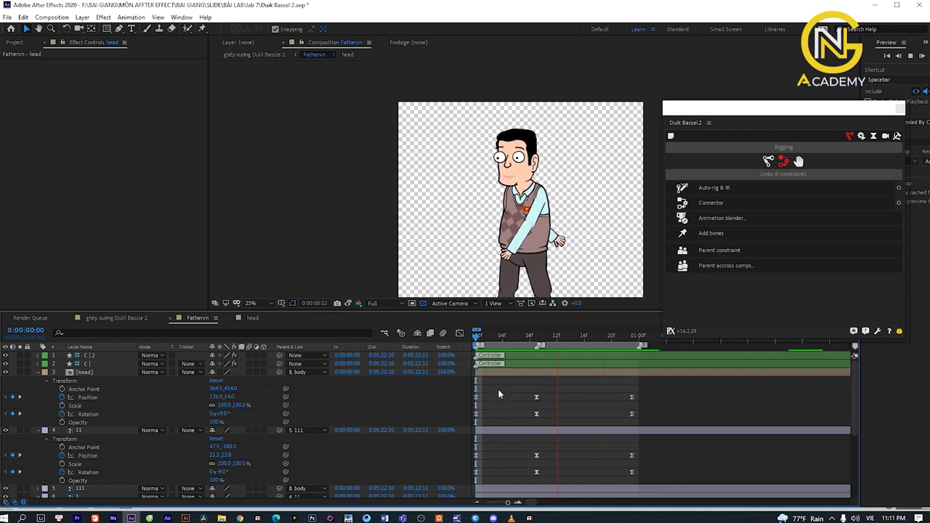
pyautogui.press('space')
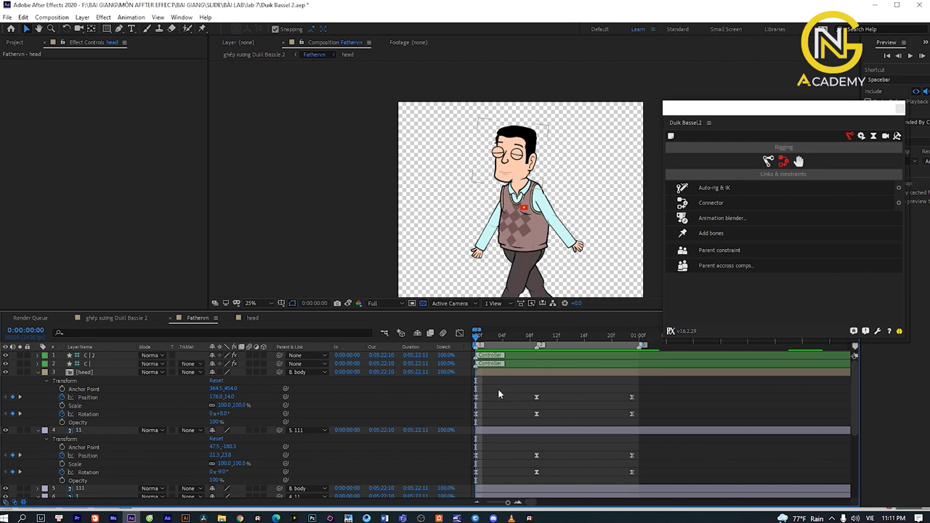
# In the head precomp, shift the eye_close layers so the blink starts around frame 8, then preview it.
pyautogui.press('space')
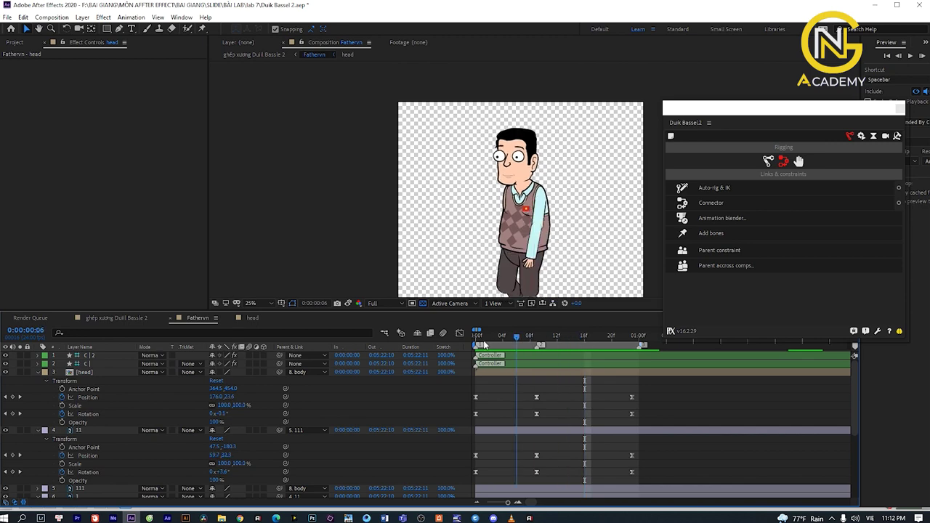
pyautogui.press('space')
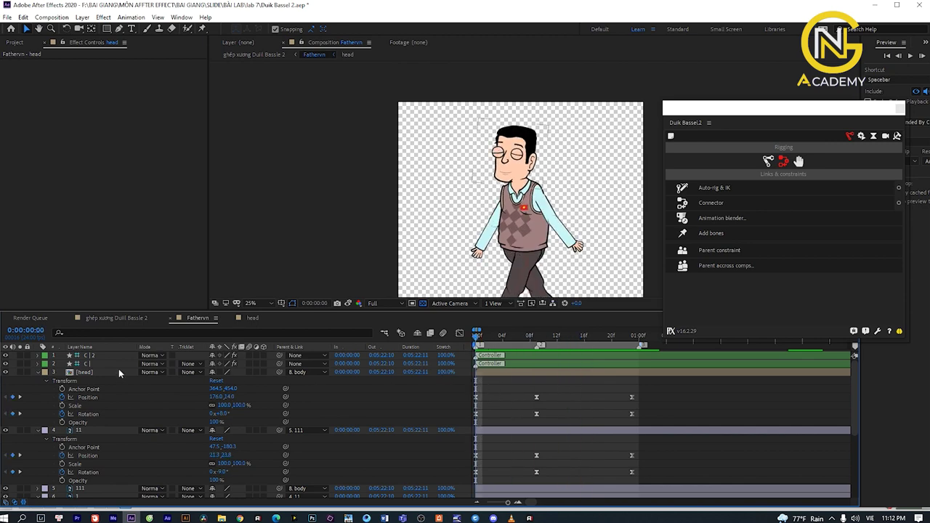
pyautogui.doubleClick(119, 371)
pyautogui.moveTo(477, 404); pyautogui.dragTo(555, 389)
pyautogui.click(515, 398)
pyautogui.press('space')
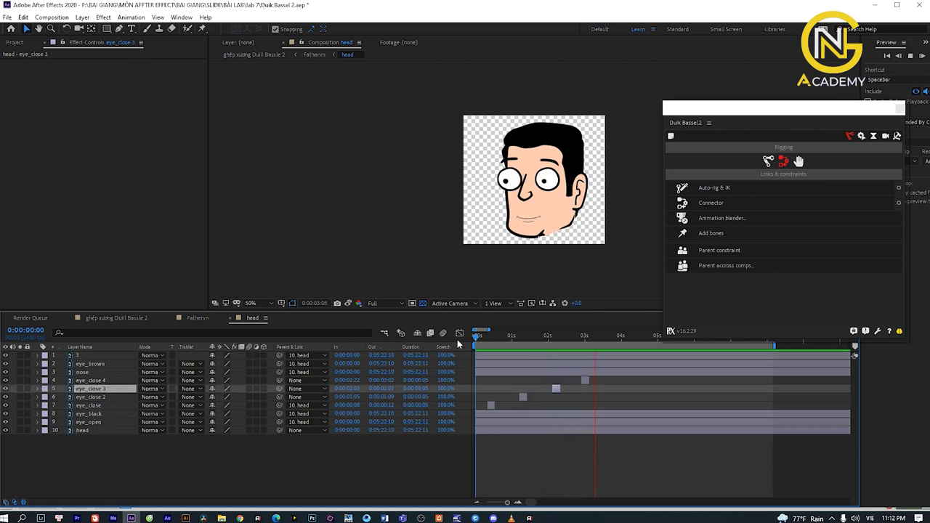
pyautogui.press('space')
# Return via the Fathervn comp to the main composition, previewing the full animation at 6.25%.
pyautogui.click(314, 55)
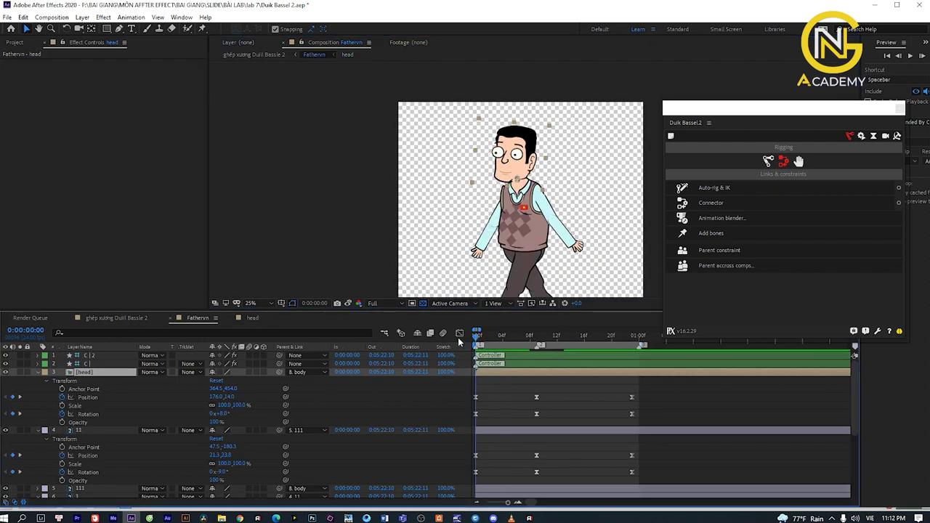
pyautogui.press('space')
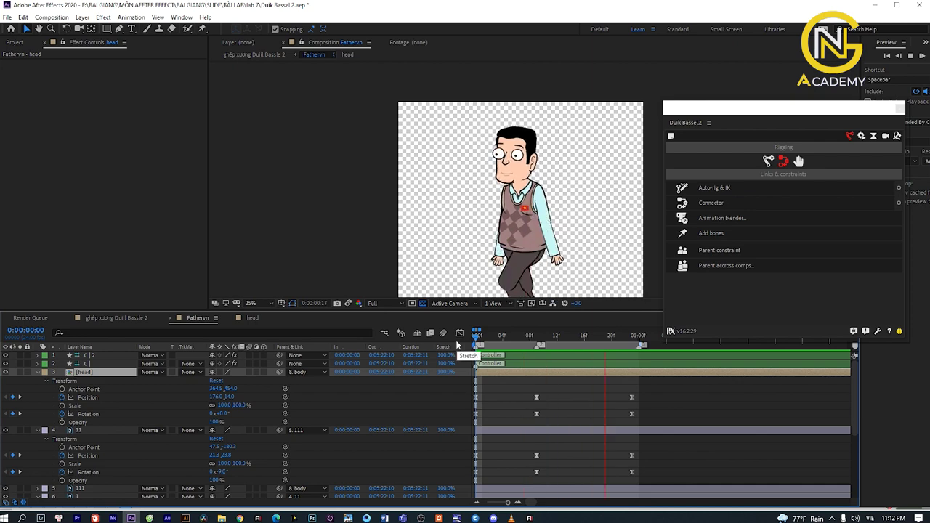
pyautogui.press(',')
pyautogui.press(',')
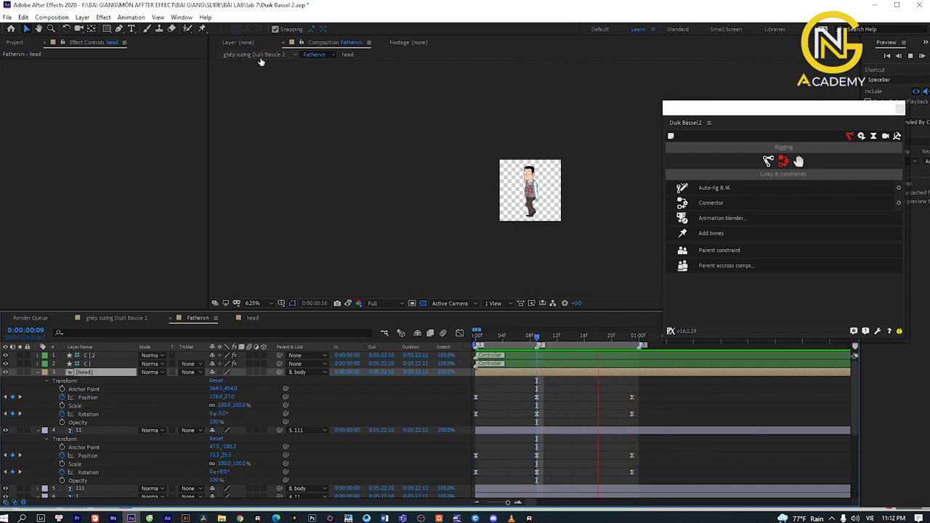
pyautogui.click(254, 55)
# View the main comp at 50% and trim the work area to roughly the first 4 seconds.
pyautogui.press('space')
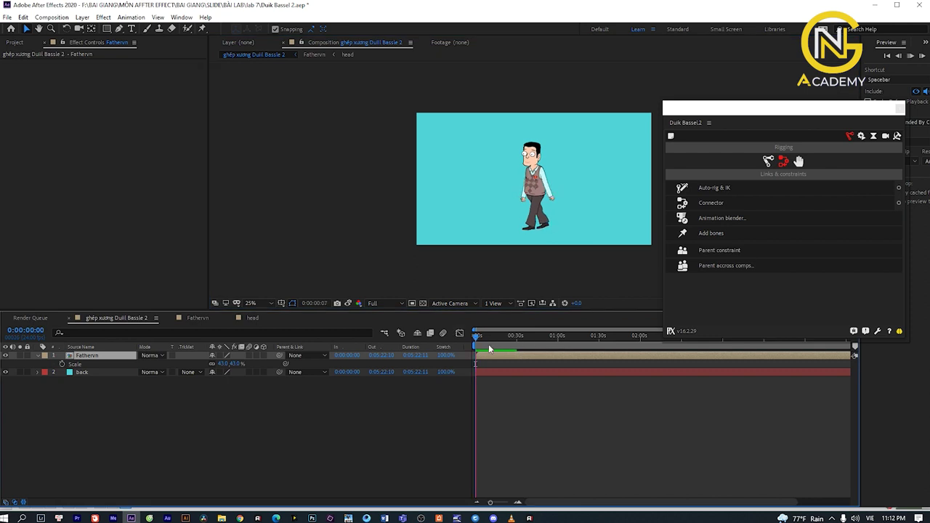
pyautogui.press('.')
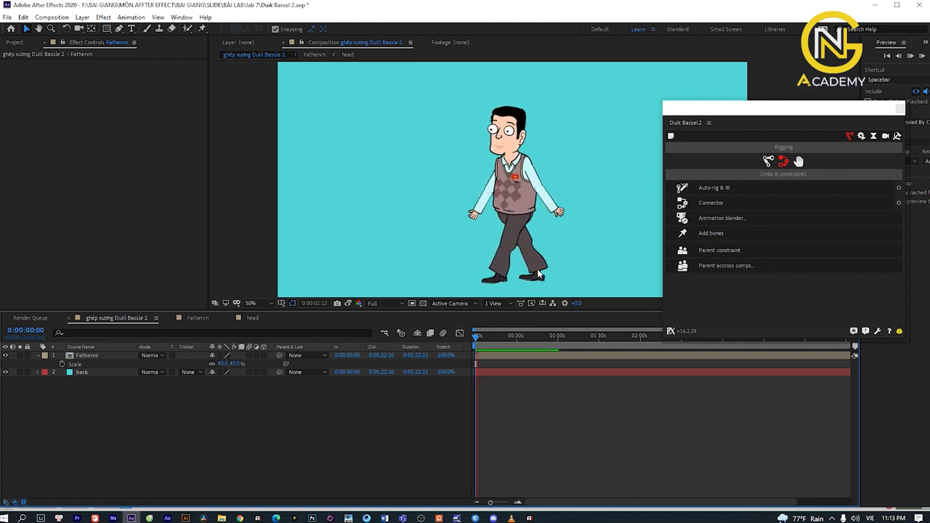
pyautogui.press('-')
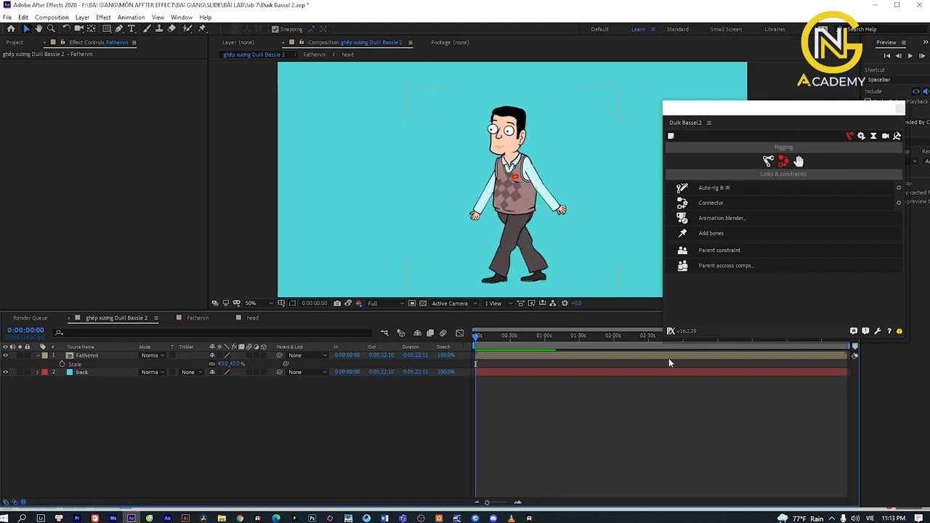
pyautogui.moveTo(830, 345); pyautogui.dragTo(495, 344)
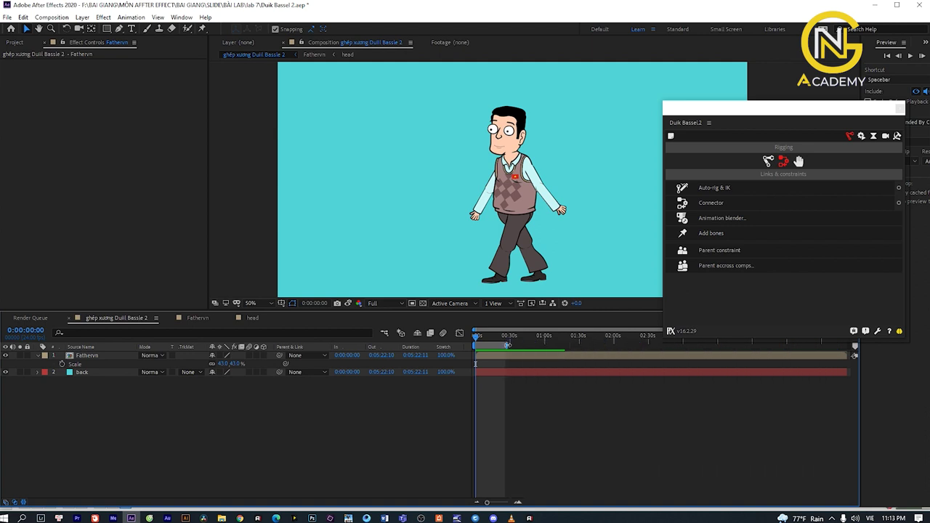
pyautogui.press('=')
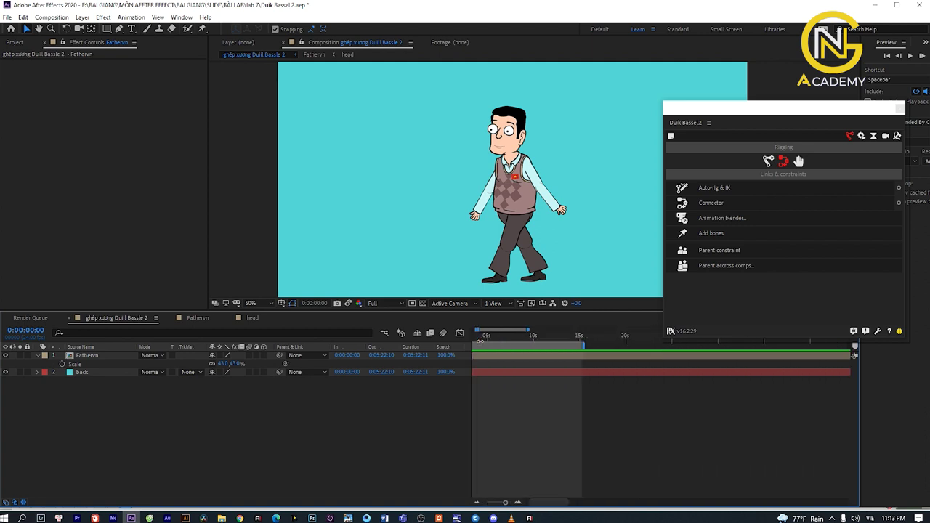
pyautogui.press('=')
pyautogui.press('=')
# Preview the shortened walk cycle, briefly entering the Fathervn precomp and returning to the main comp.
pyautogui.press('space')
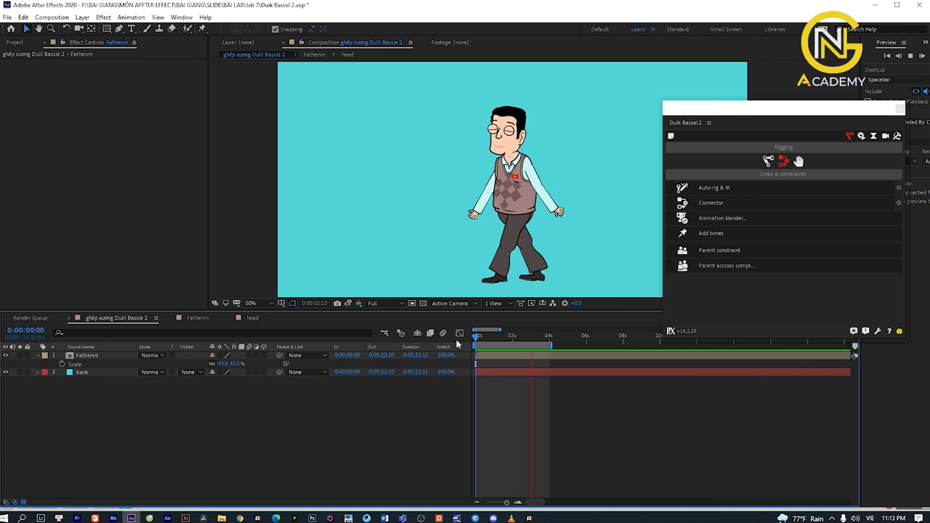
pyautogui.press('space')
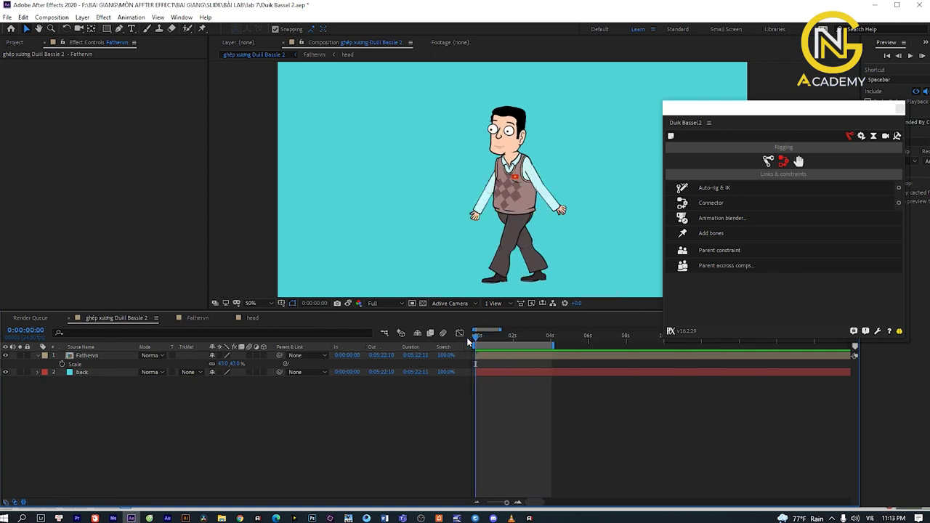
pyautogui.press('space')
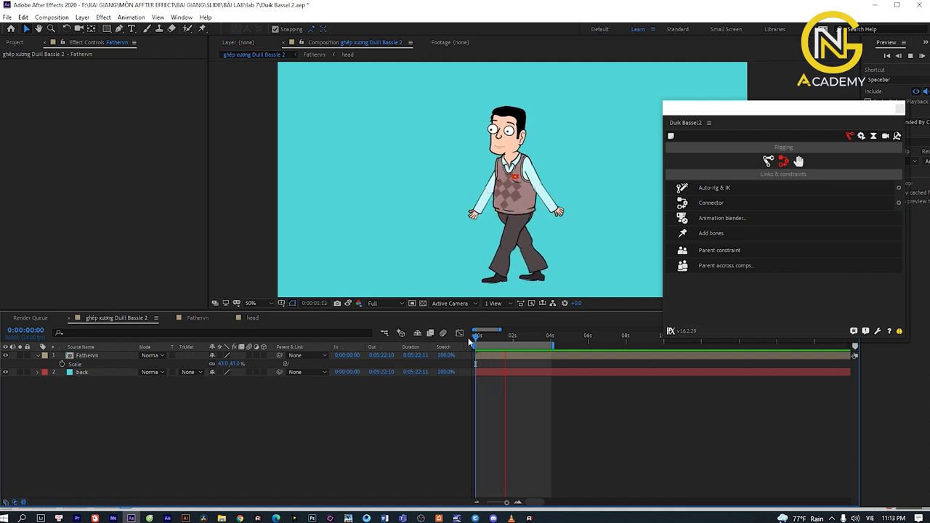
pyautogui.doubleClick(598, 355)
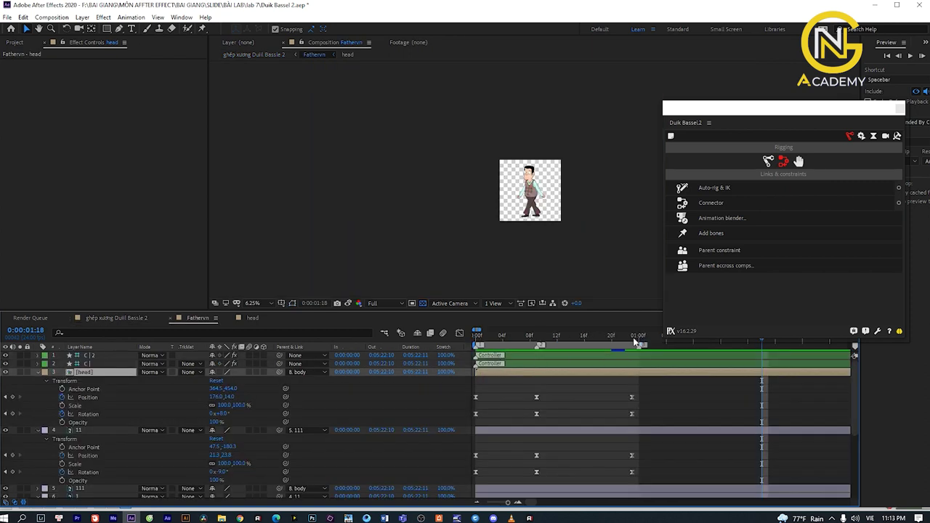
pyautogui.hotkey('ctrl', 'alt', 'shift', 'Up')
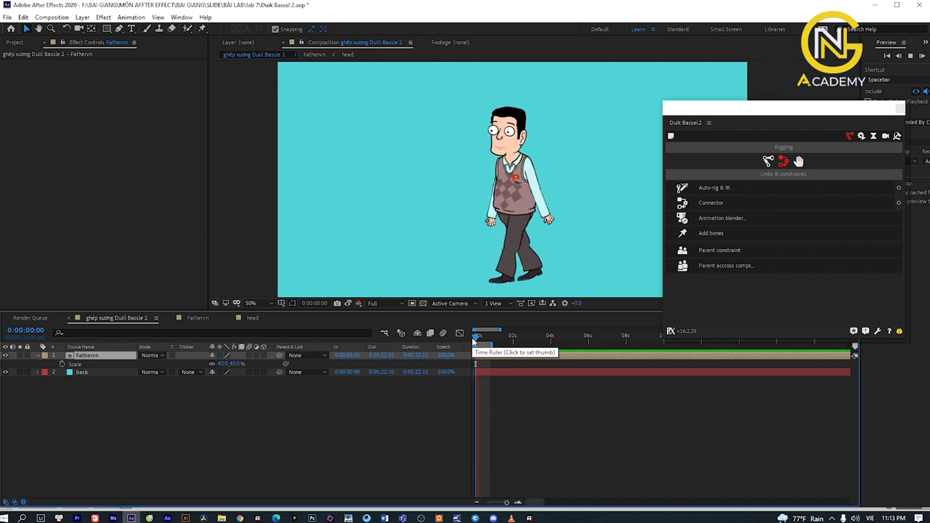